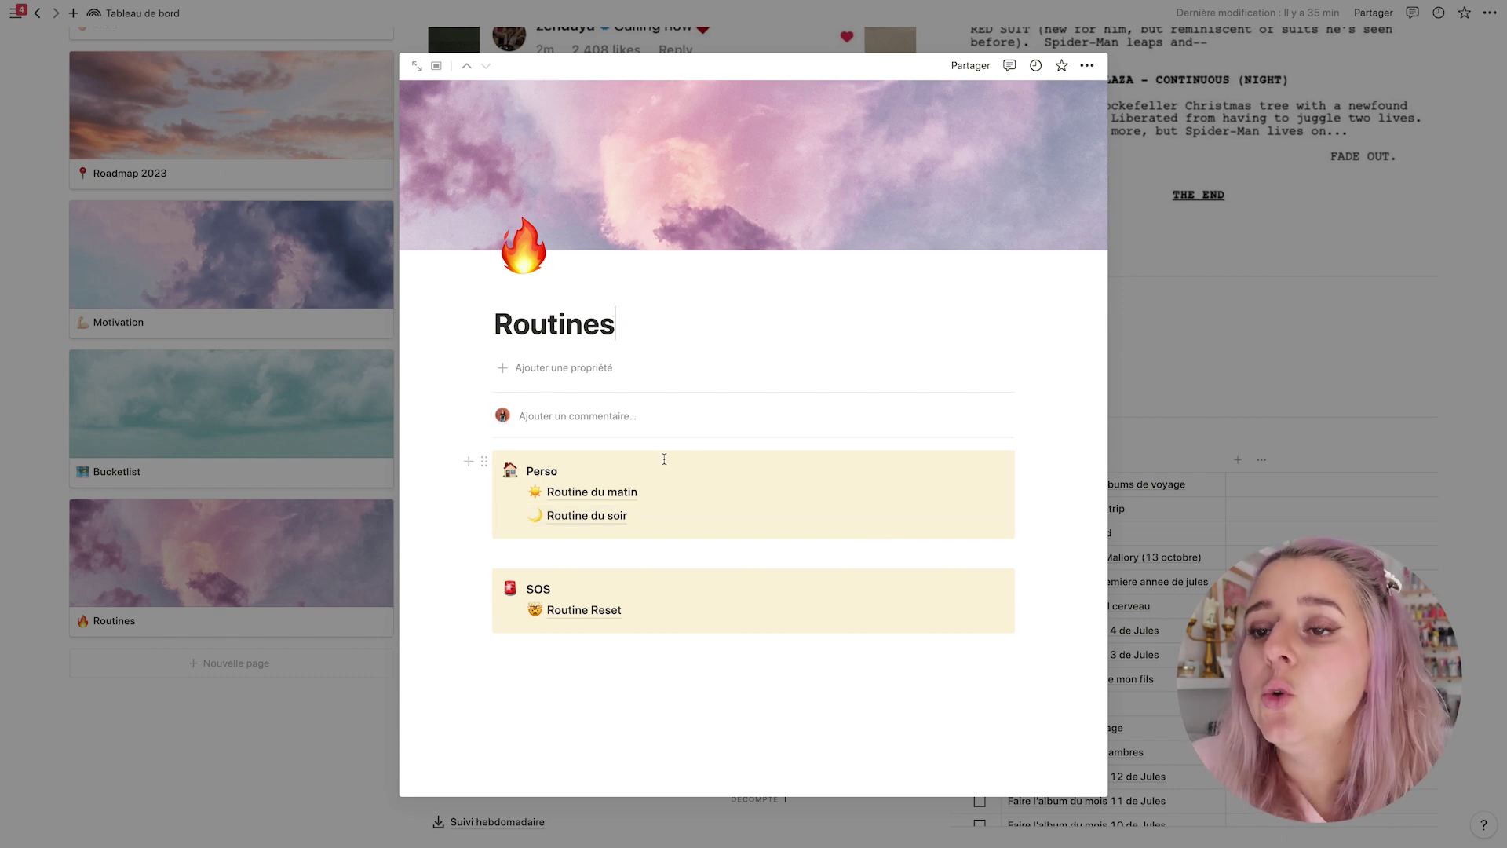
# Open the Routine Reset page from the Routines page and review its self-care and task checklists.
pyautogui.scroll(-1, 664, 459)
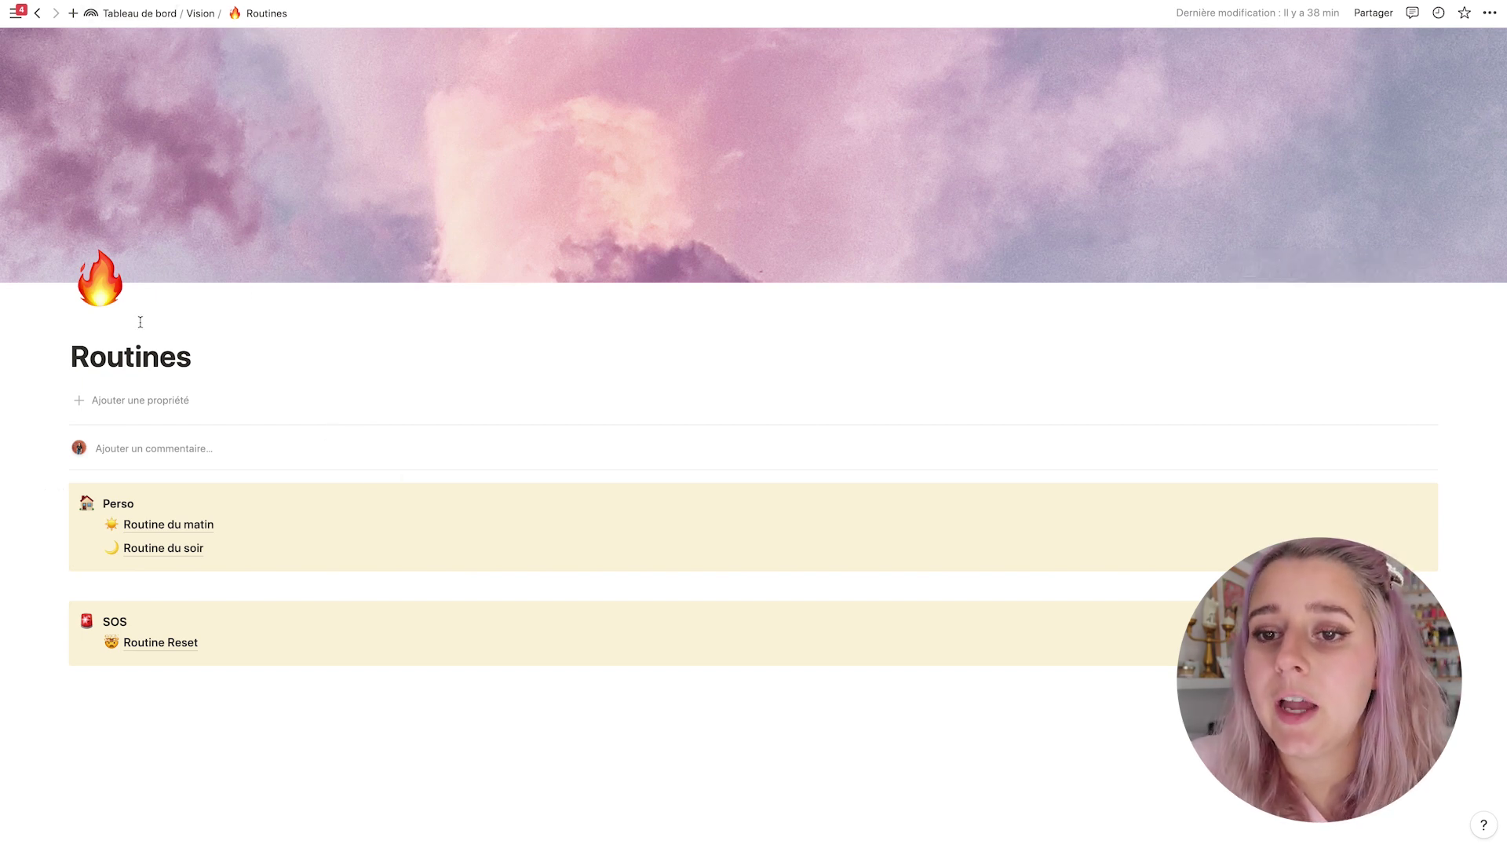
pyautogui.click(146, 644)
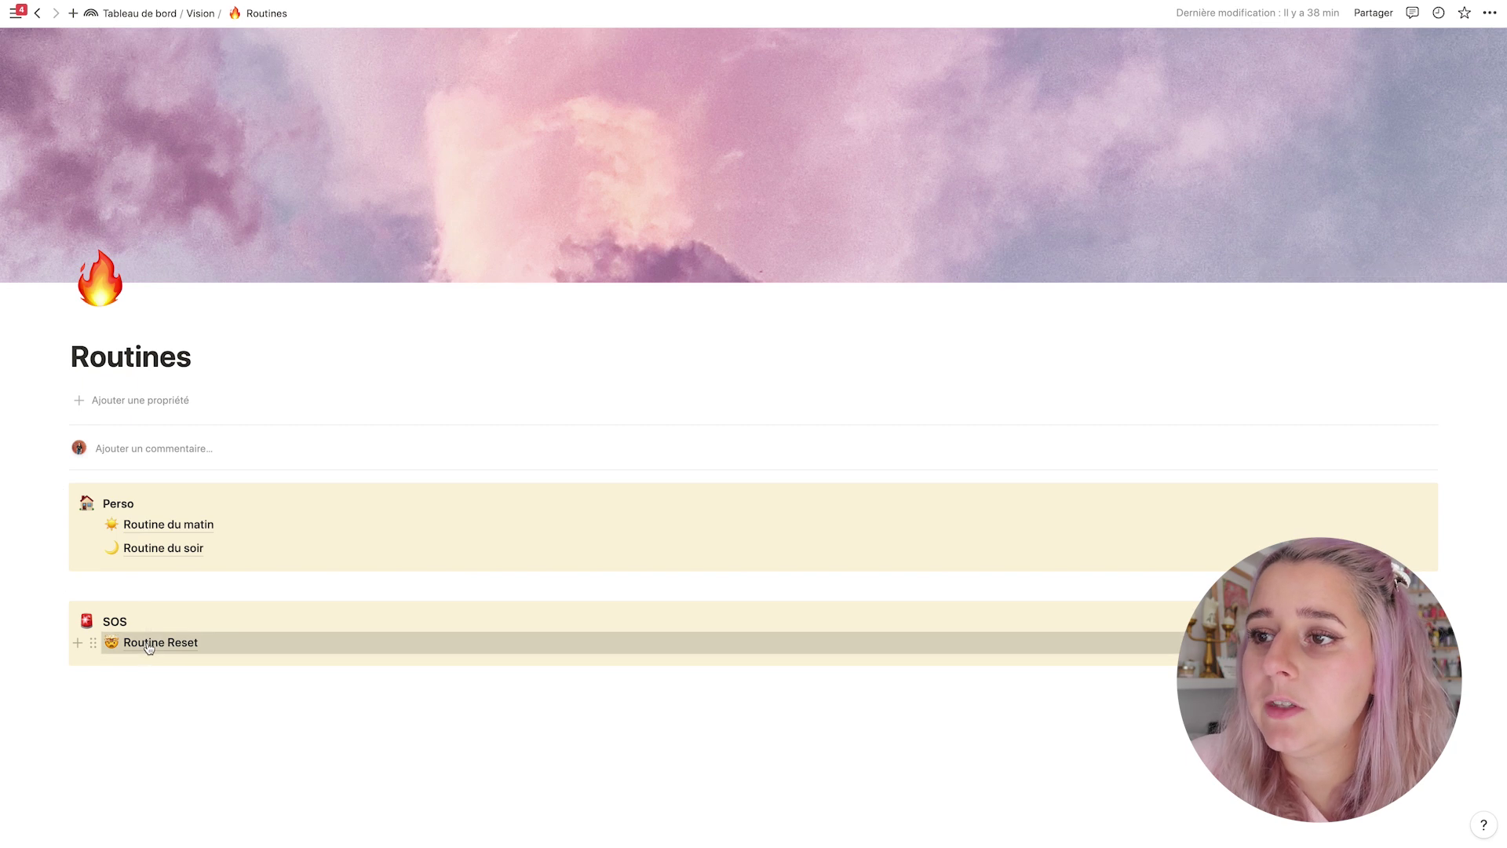
pyautogui.scroll(-2, 370, 288)
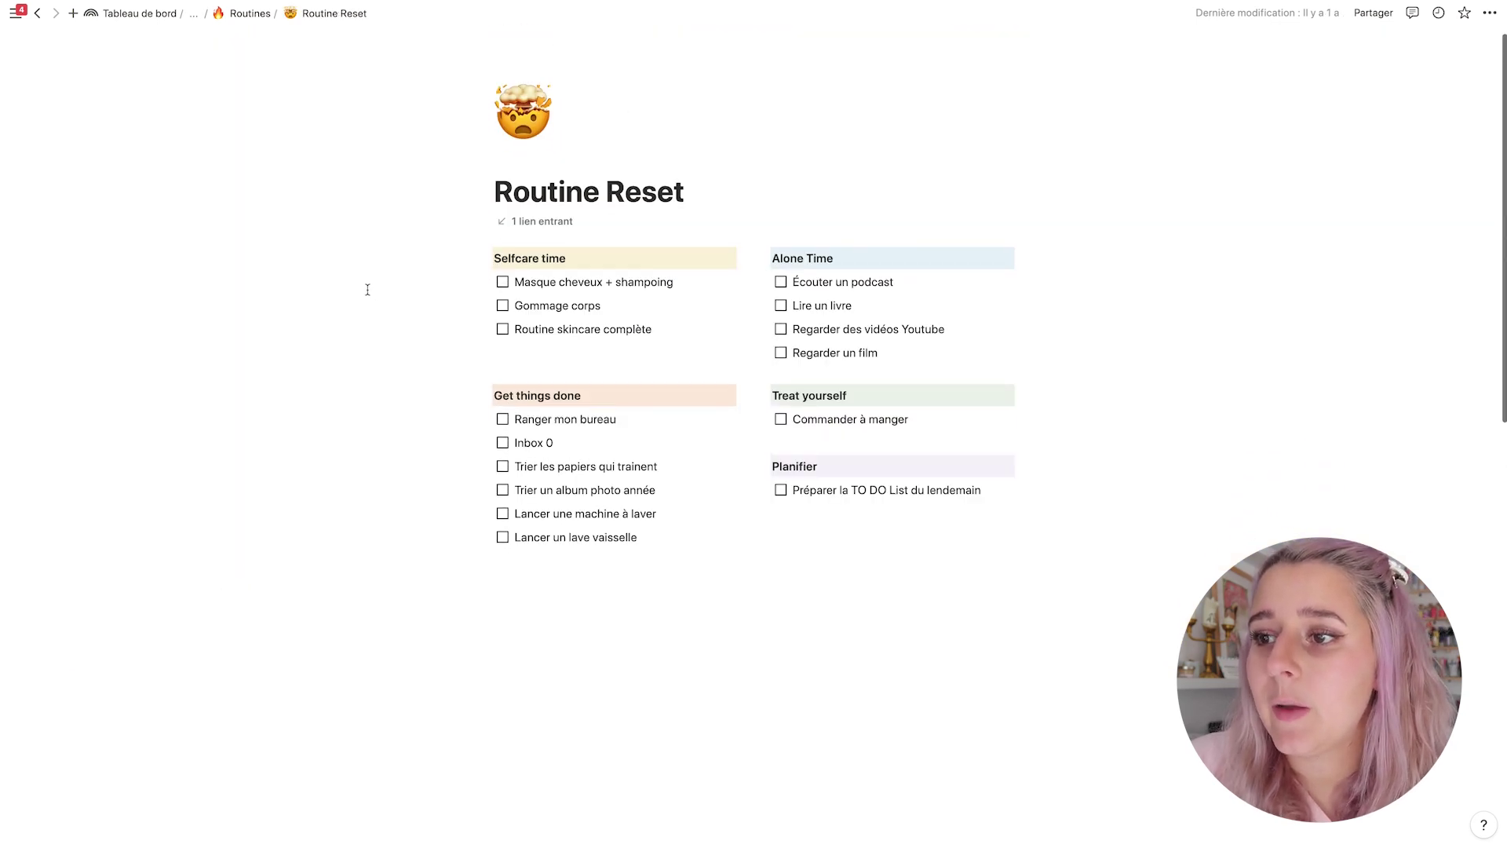
pyautogui.click(250, 16)
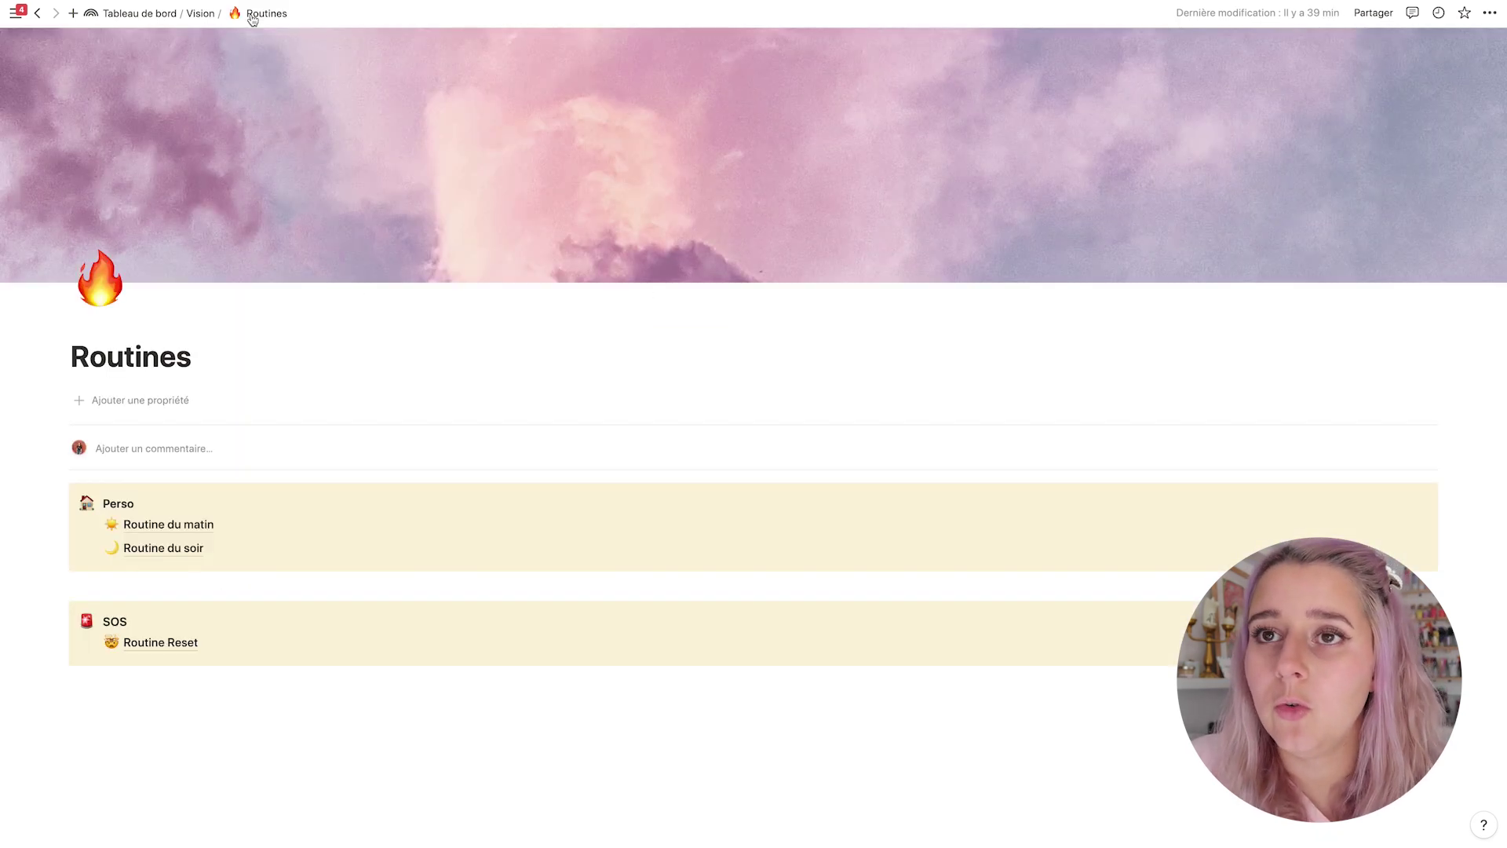
# Return to the Tableau de bord and view its TO DO link, progress bars and daily habit tracker.
pyautogui.click(140, 13)
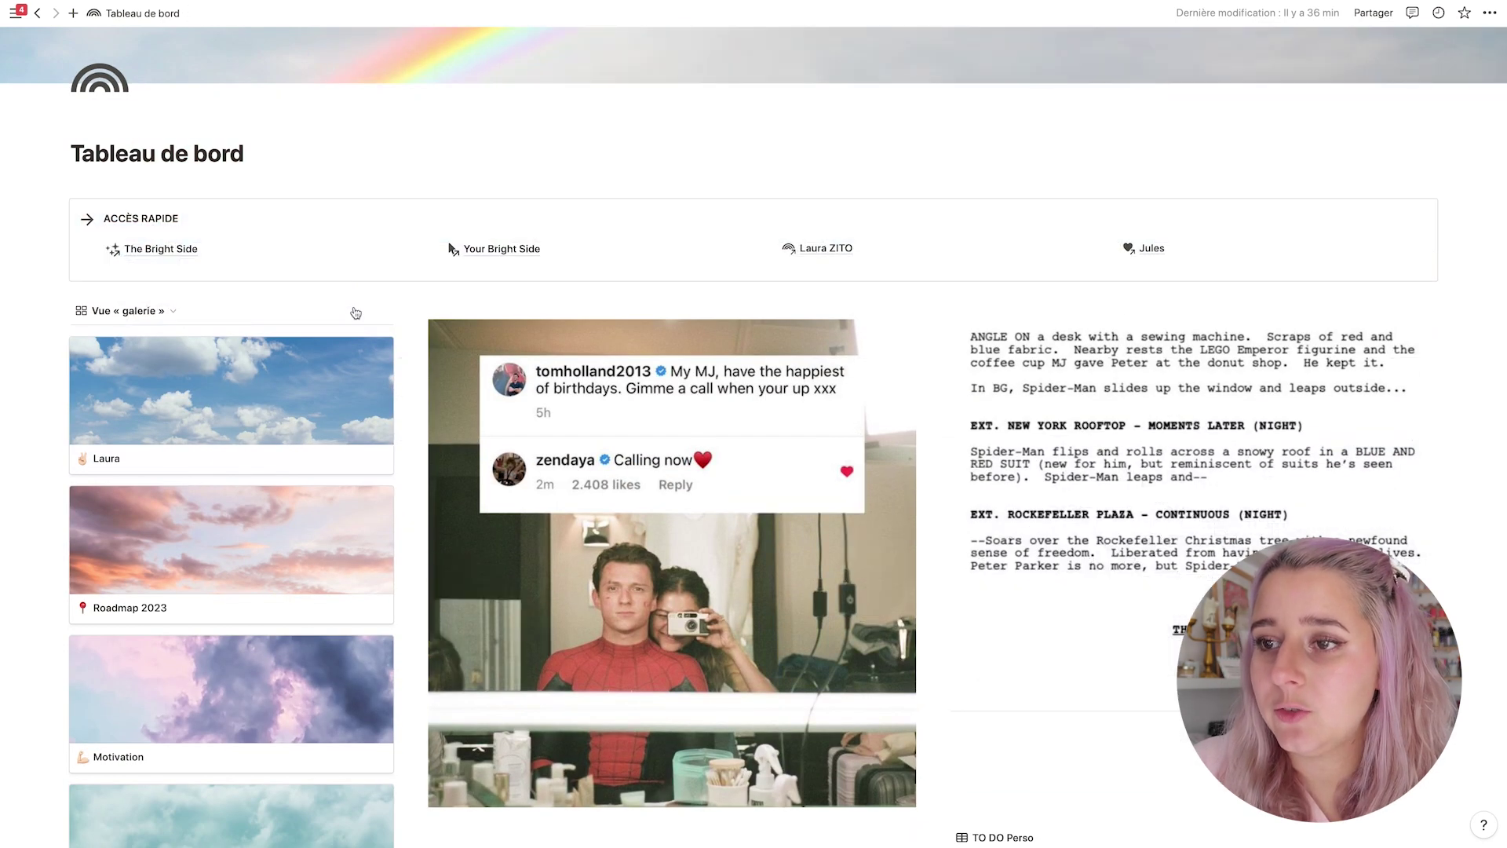
pyautogui.scroll(-5, 355, 312)
pyautogui.scroll(-3, 355, 313)
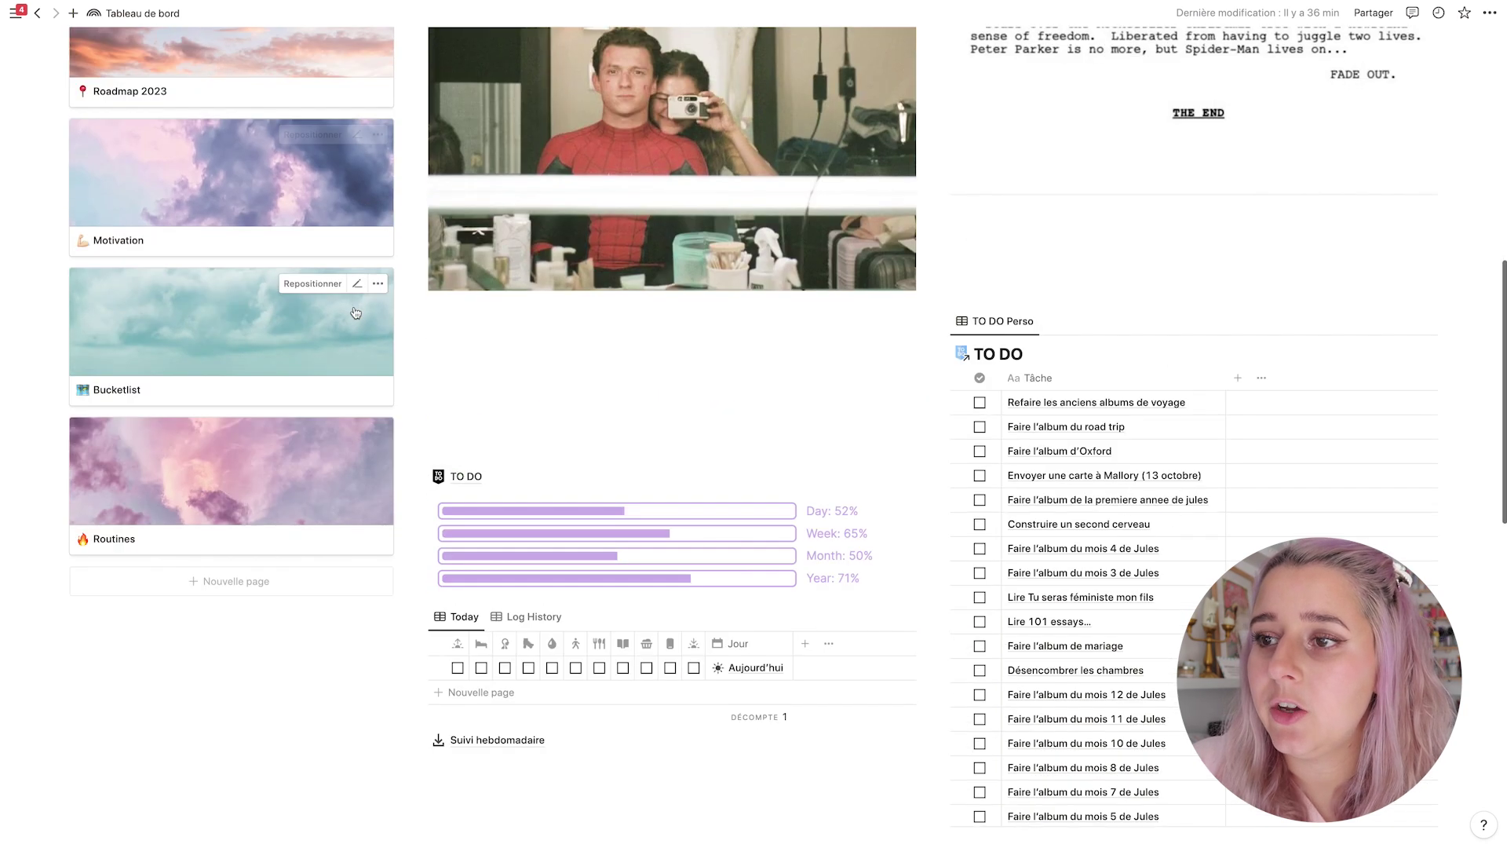
pyautogui.scroll(-1, 622, 379)
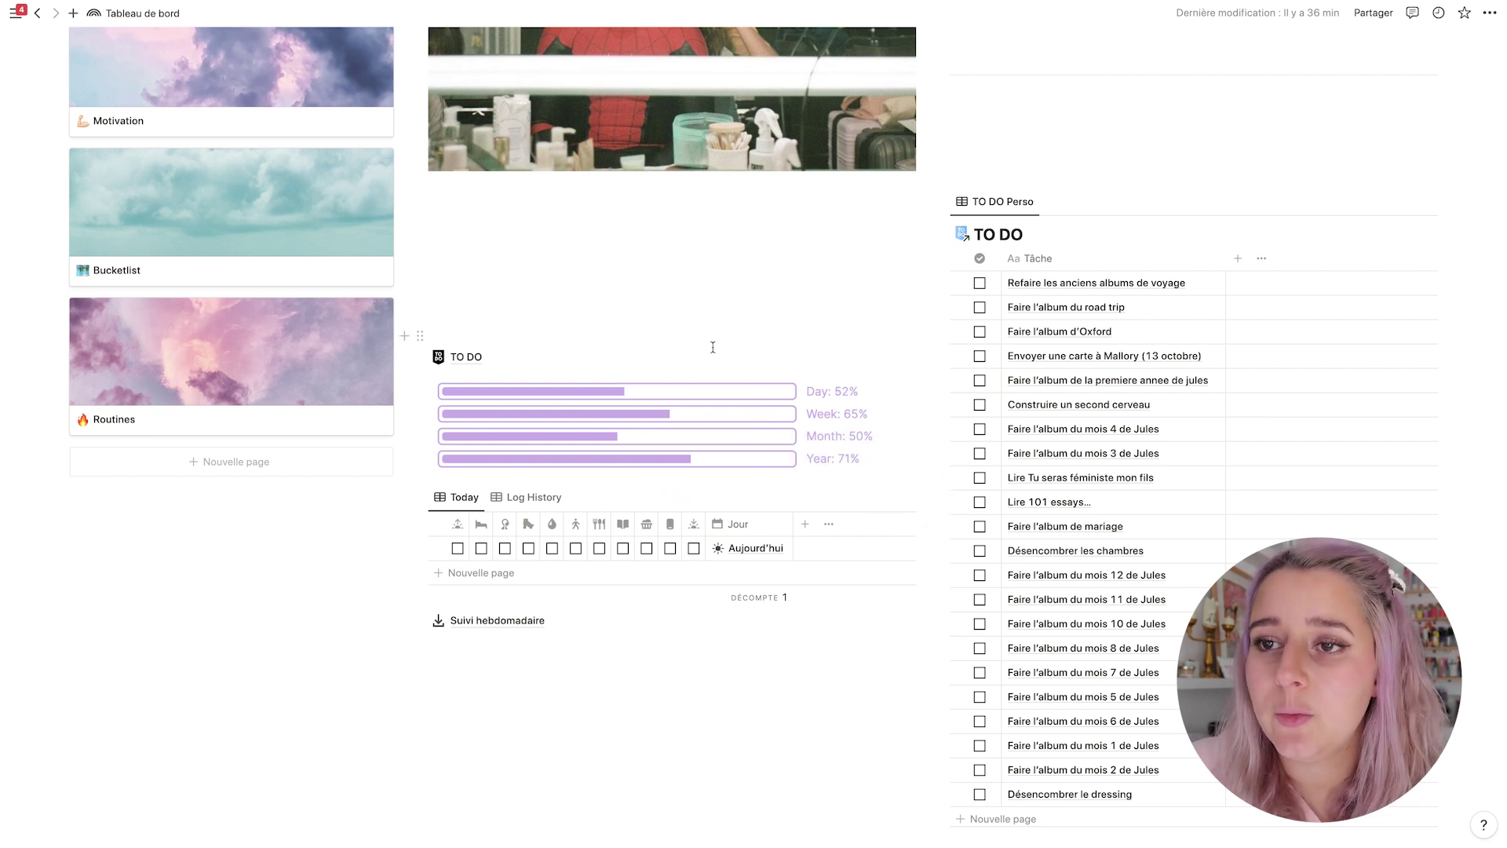
# Open the TO DO page and review the task lists by category, including Perso, Client and Ménage.
pyautogui.click(465, 358)
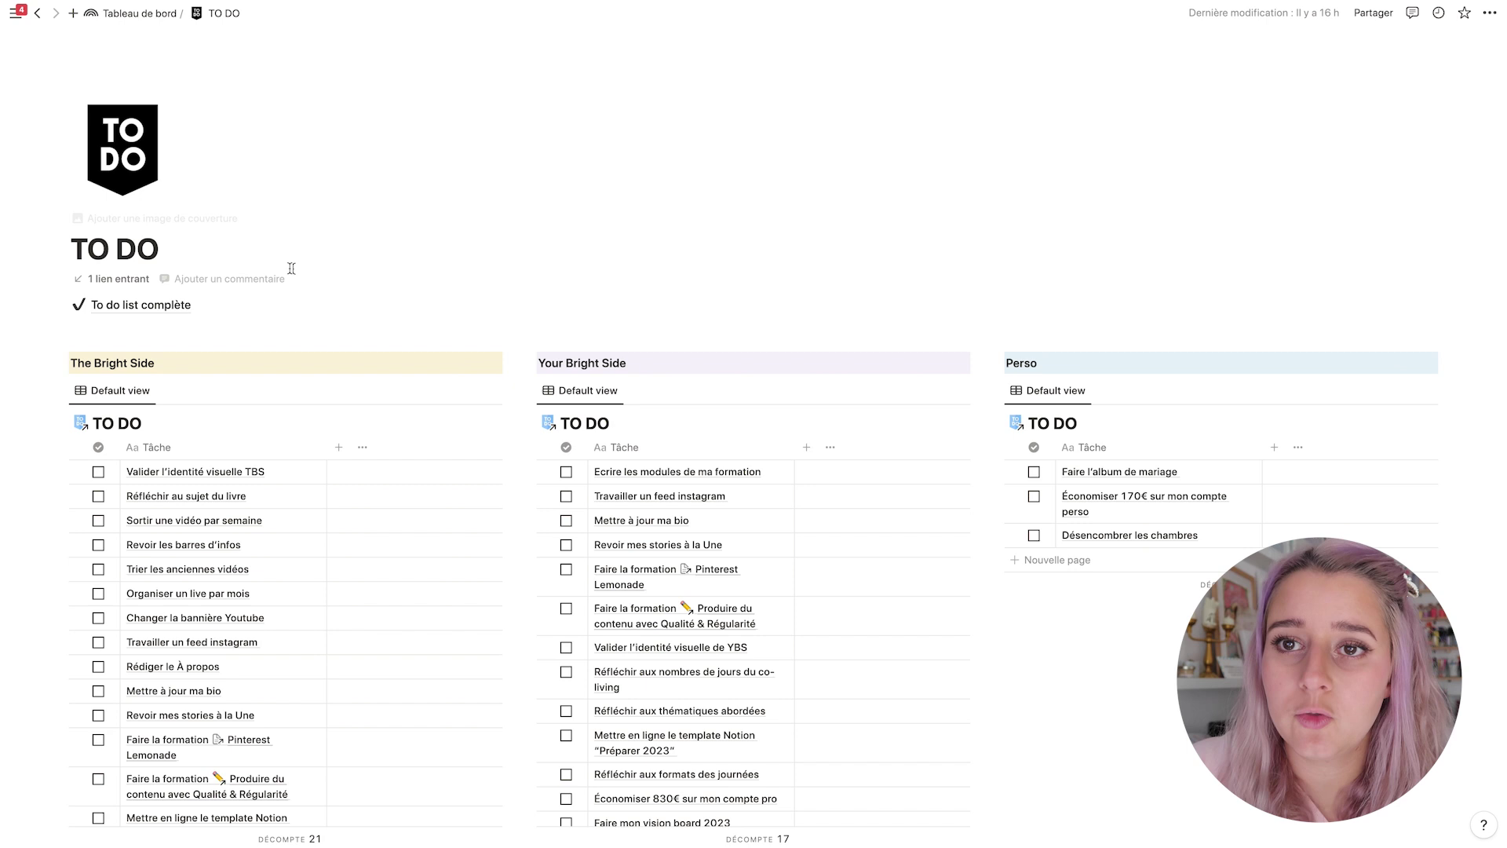
pyautogui.scroll(-2, 165, 290)
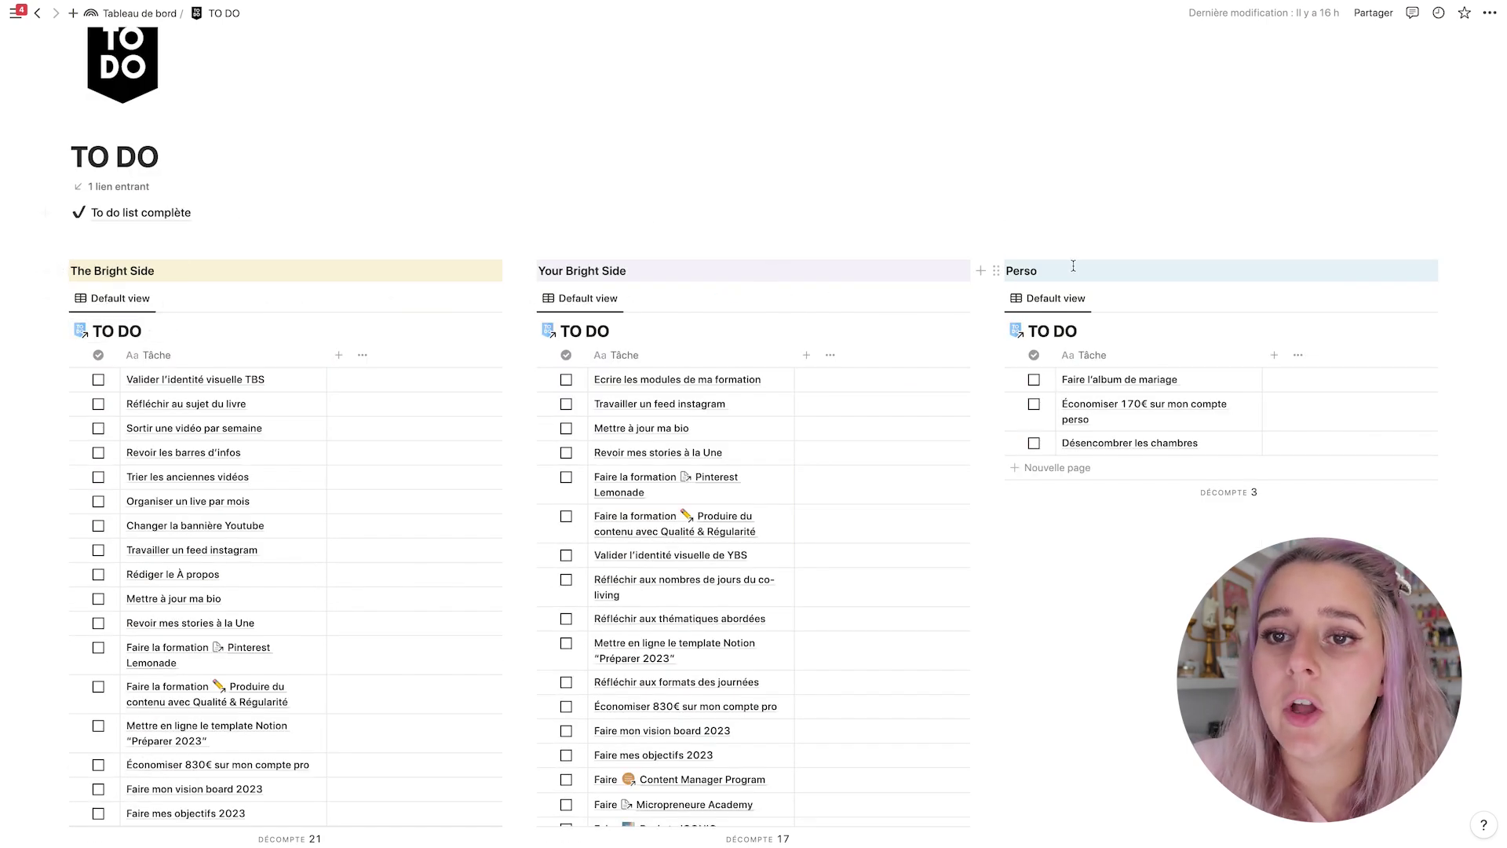
pyautogui.scroll(-8, 630, 230)
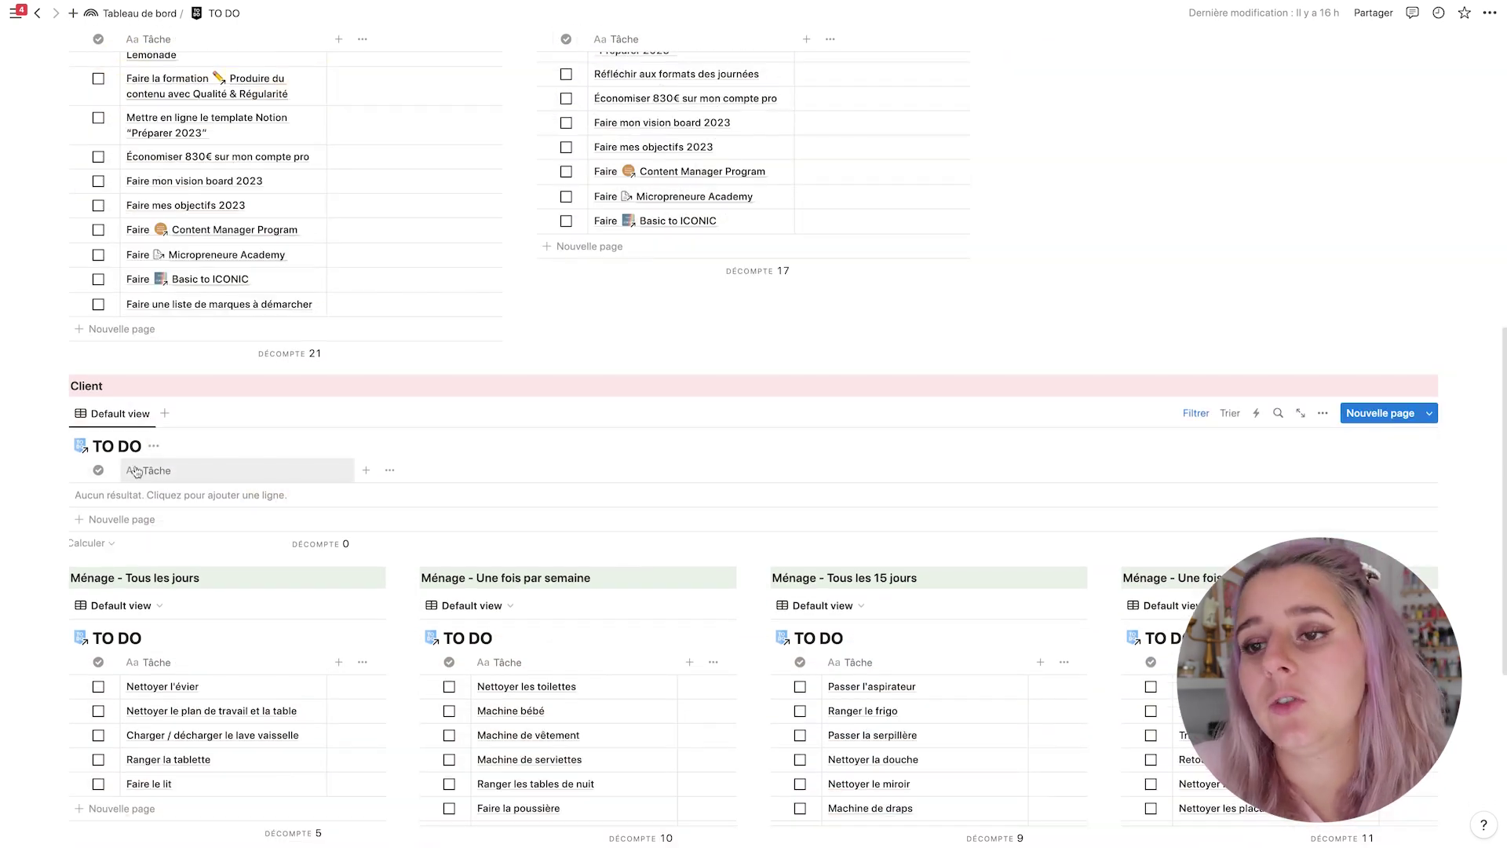
pyautogui.scroll(-4, 220, 549)
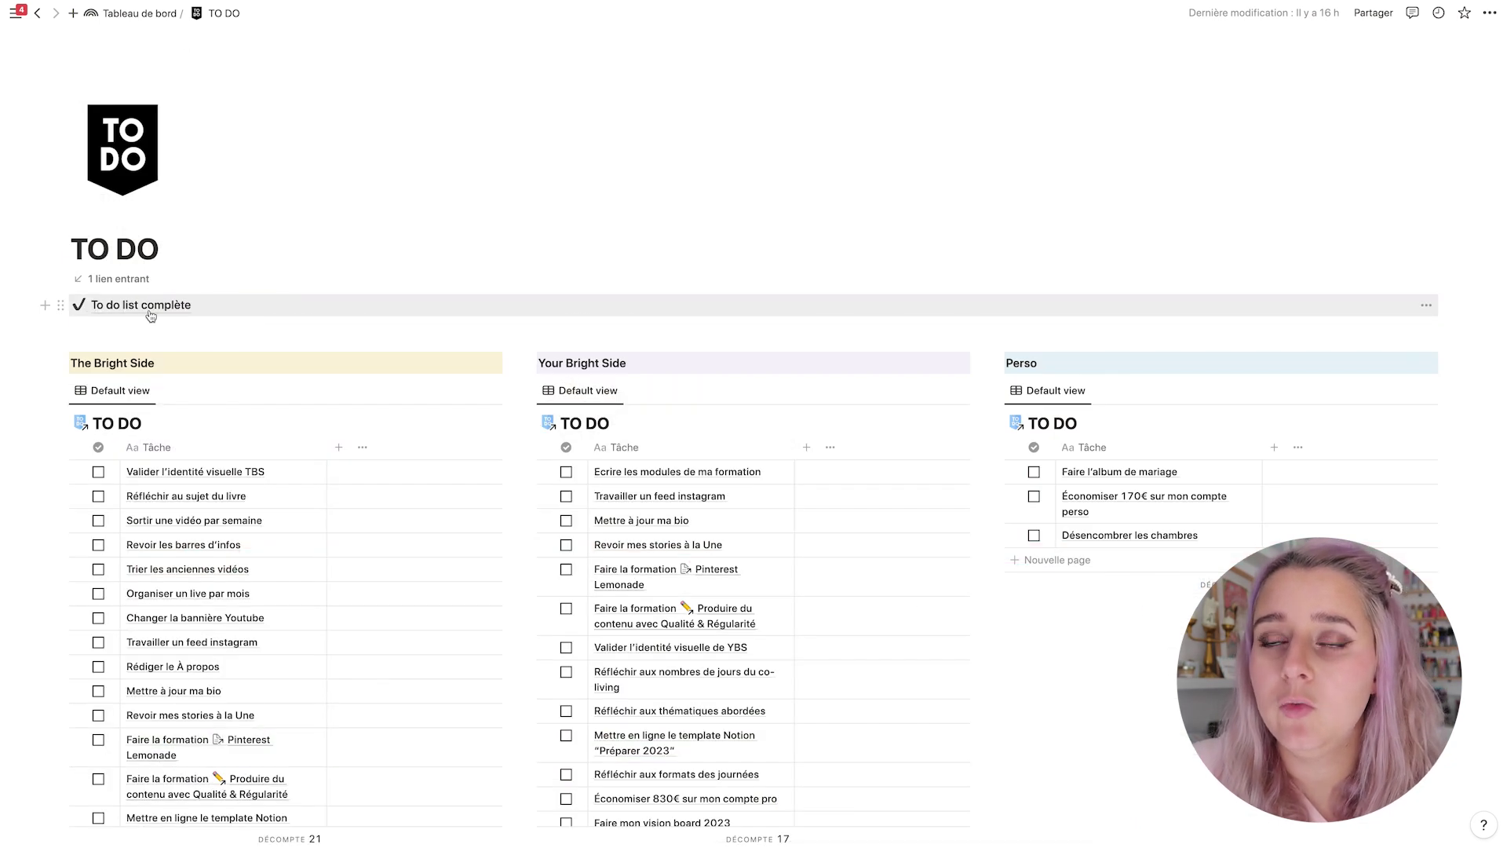
# Open To do list complète, load the remaining rows and look through the whole task table.
pyautogui.click(151, 309)
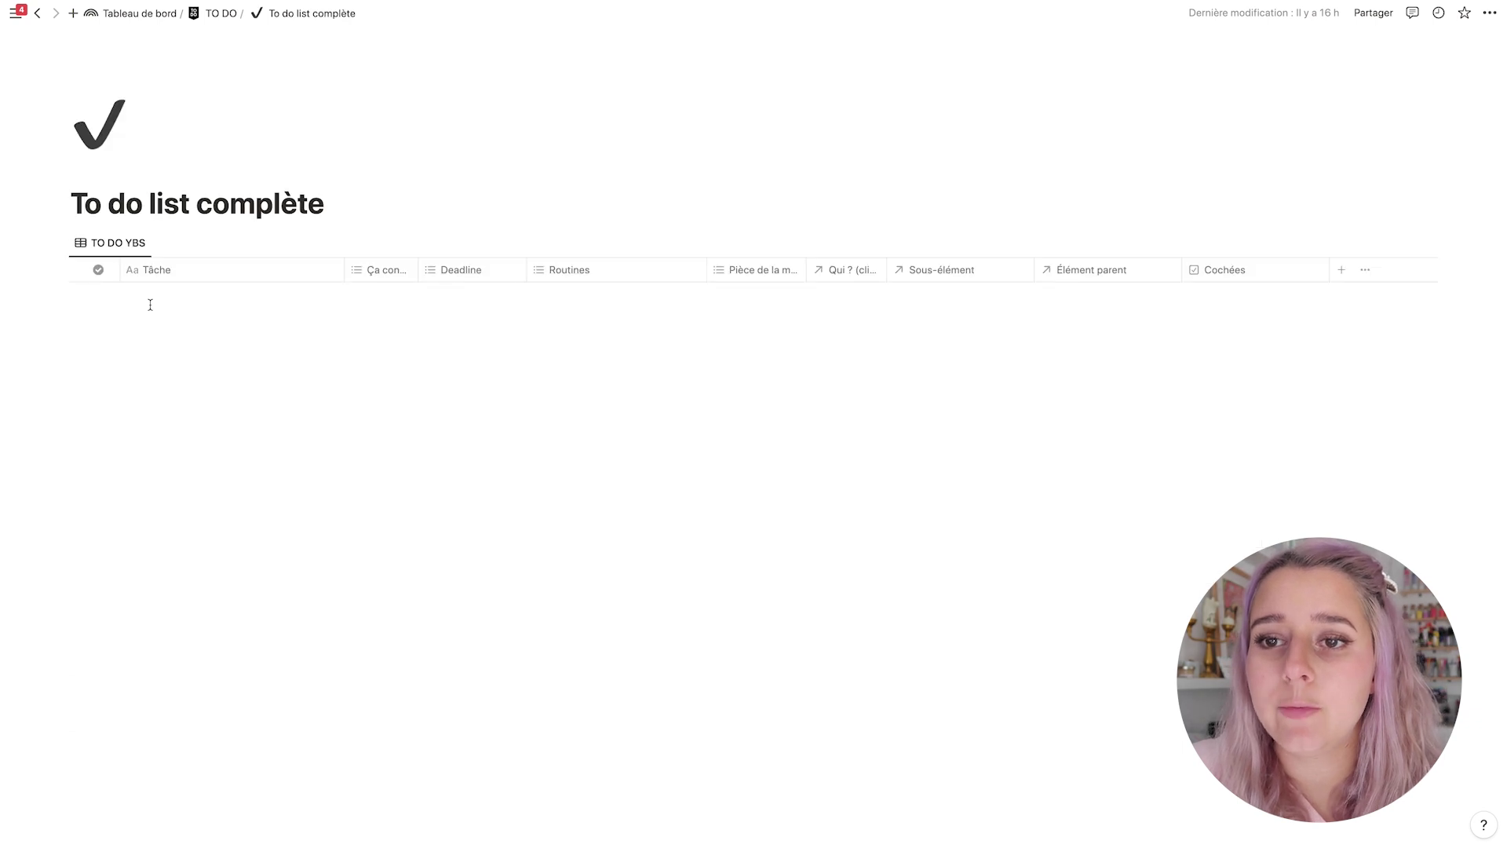
pyautogui.scroll(-20, 648, 453)
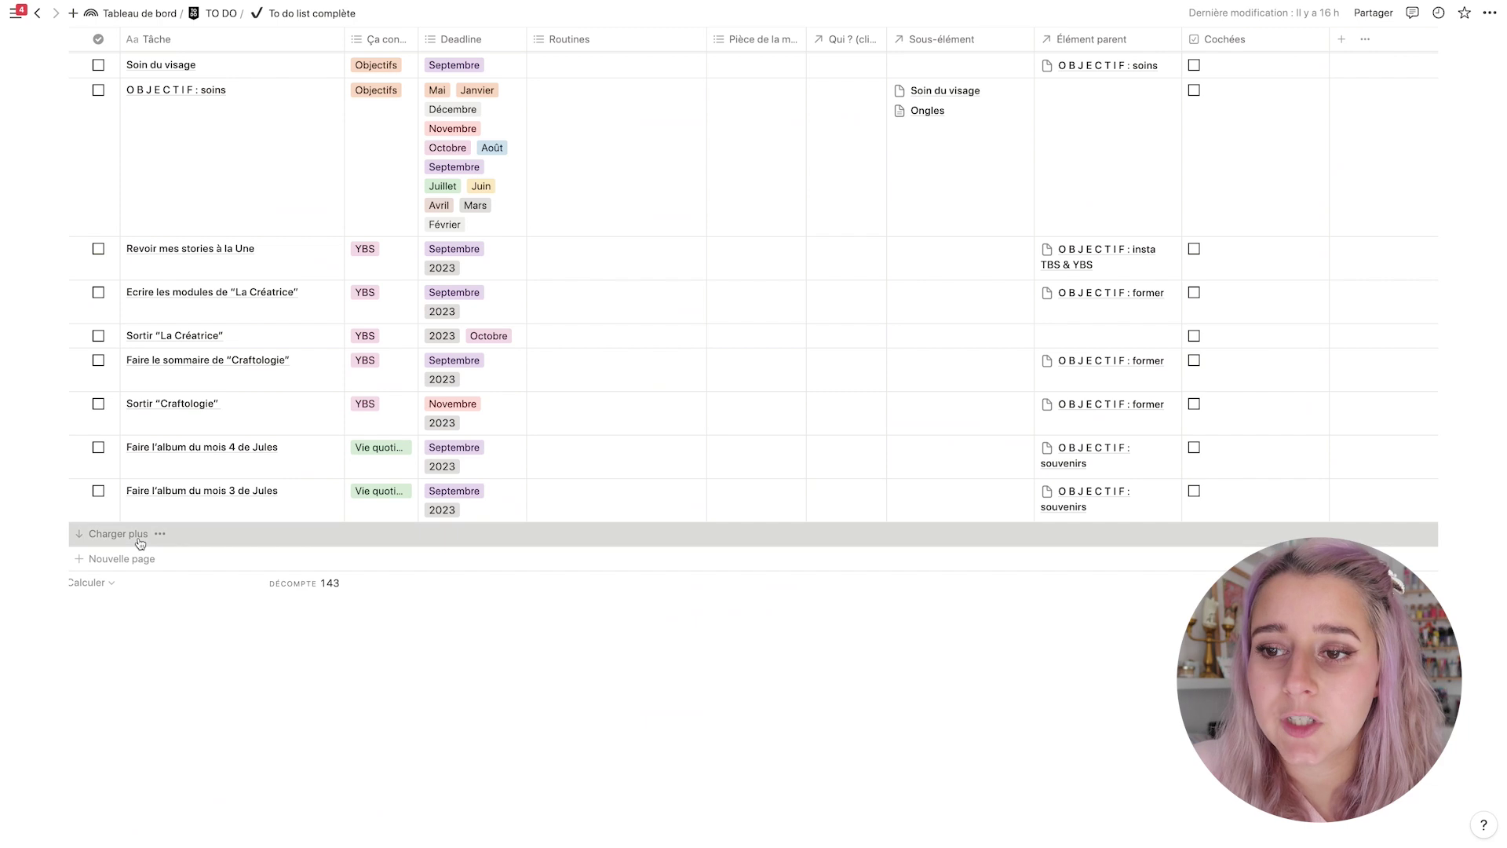
pyautogui.click(257, 531)
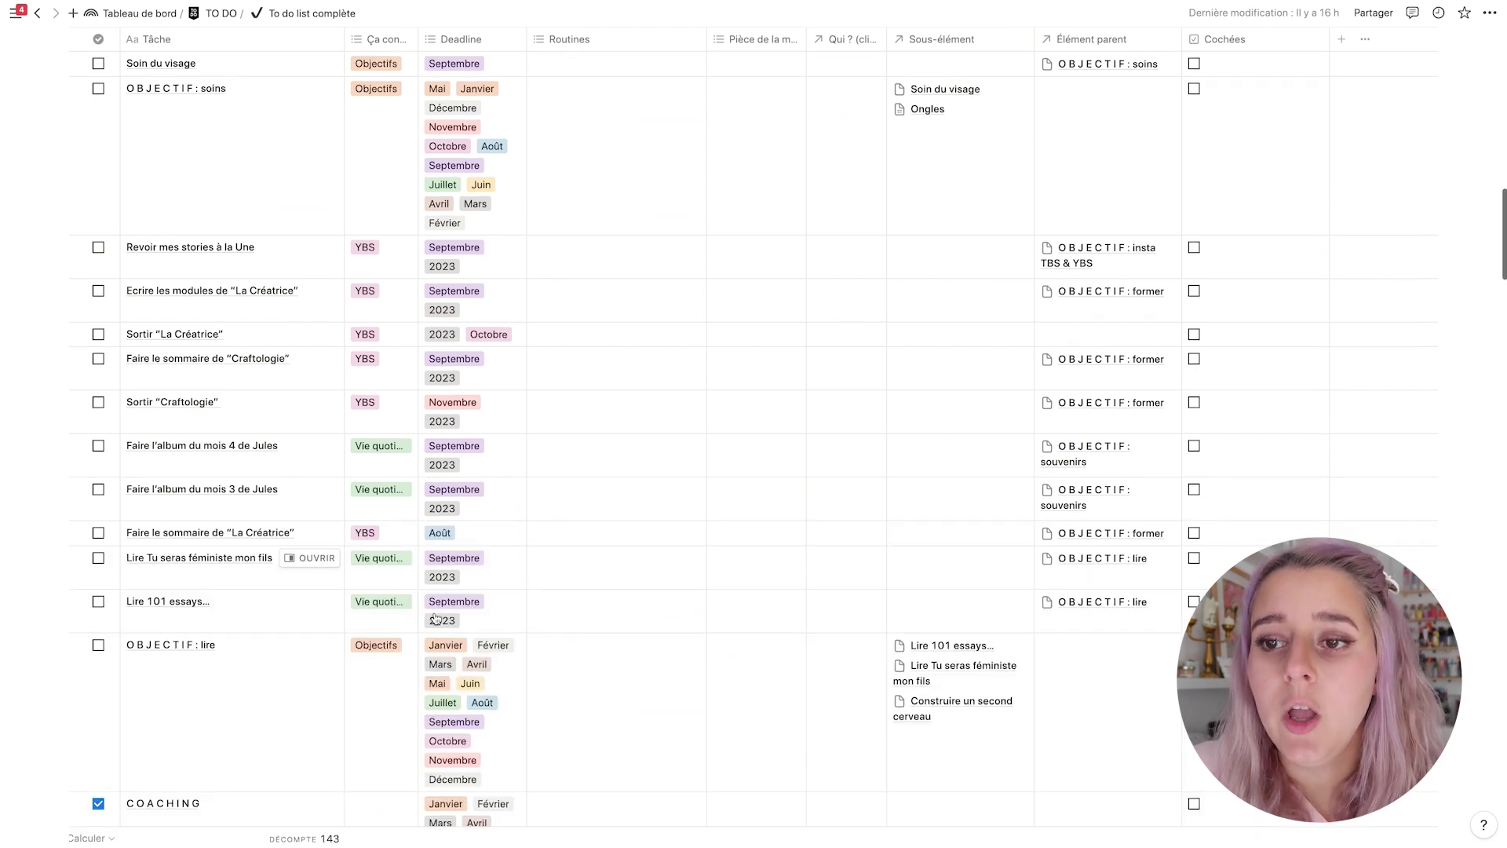
pyautogui.scroll(-5, 435, 617)
pyautogui.scroll(-15, 435, 617)
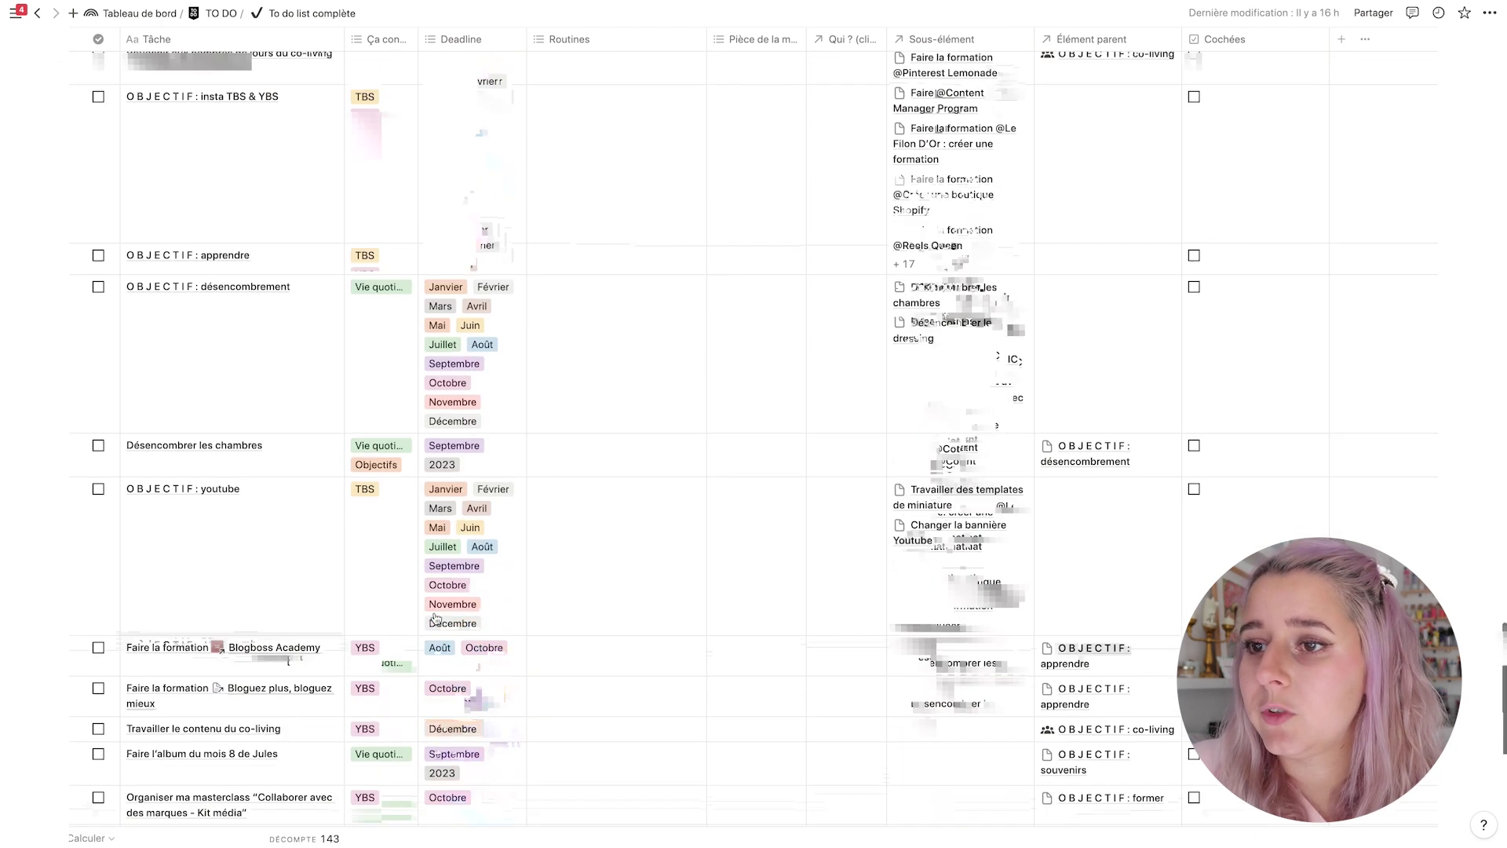
pyautogui.scroll(20, 430, 618)
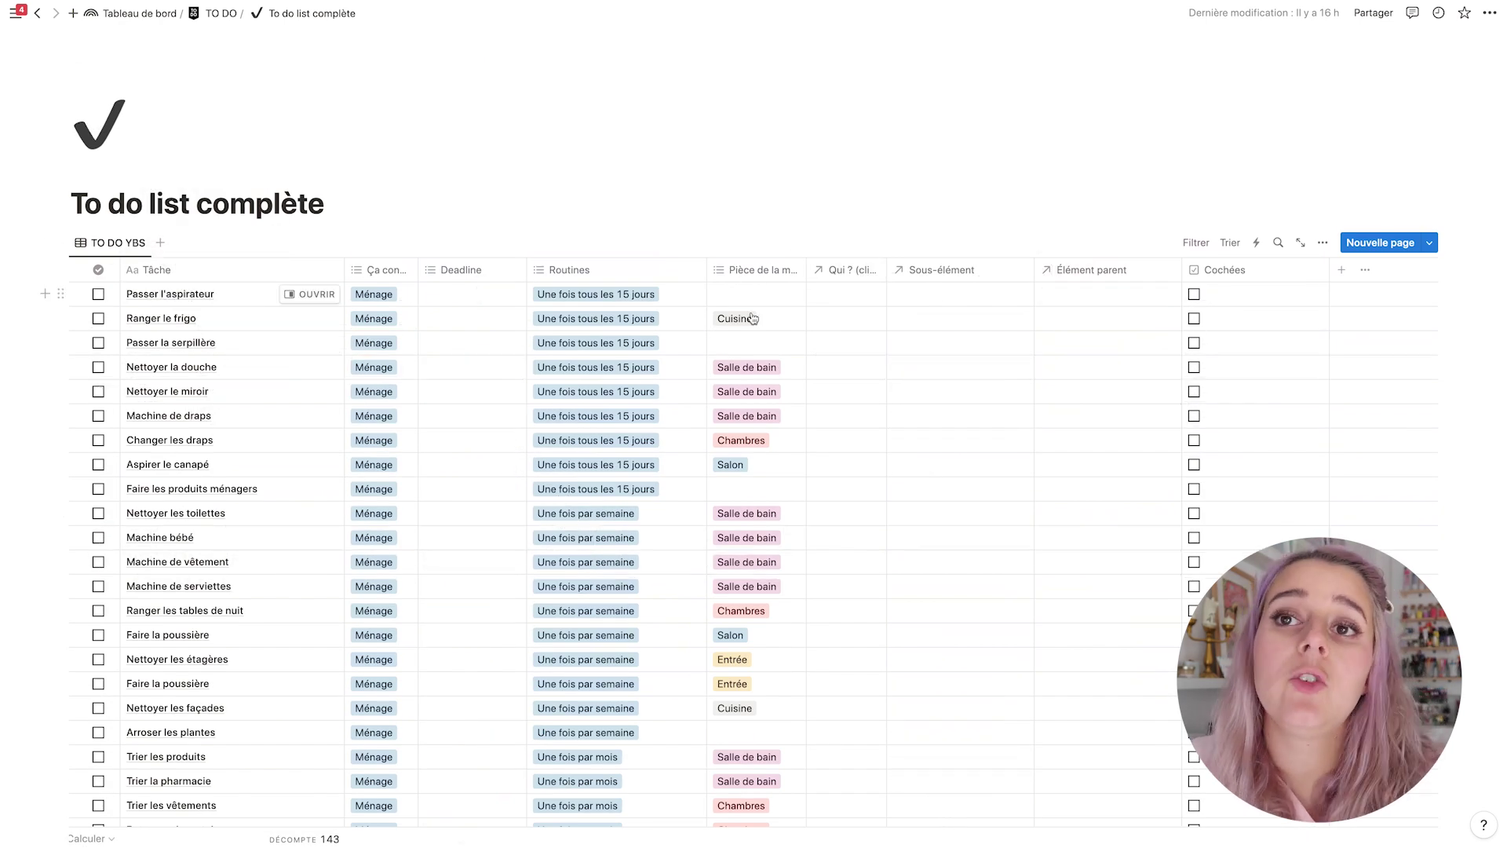
# Return to the Tableau de bord and look over the TO DO Perso list.
pyautogui.click(221, 14)
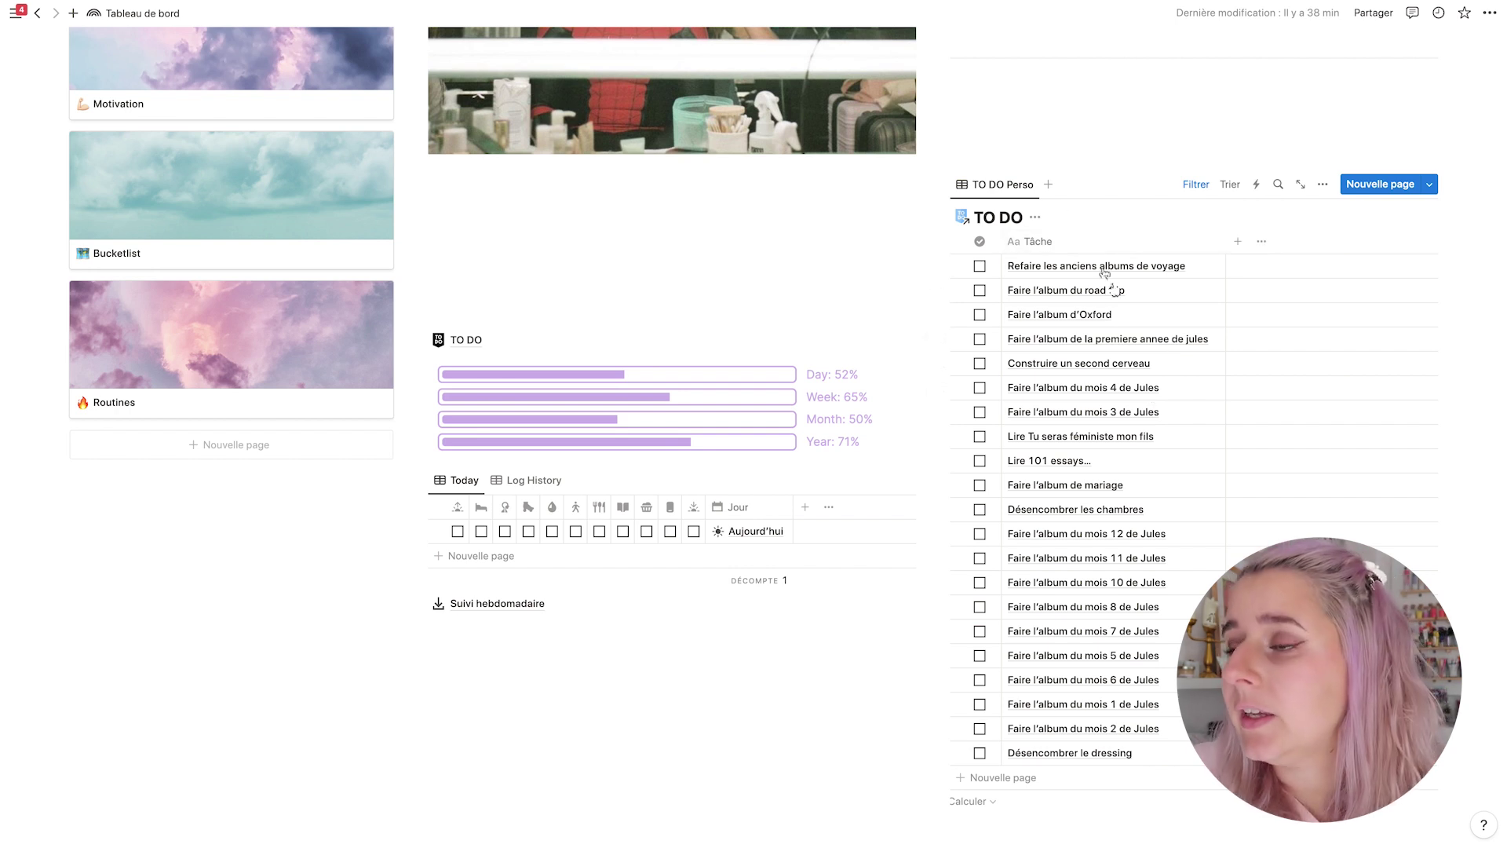
pyautogui.scroll(-3, 1146, 401)
pyautogui.scroll(3, 1140, 411)
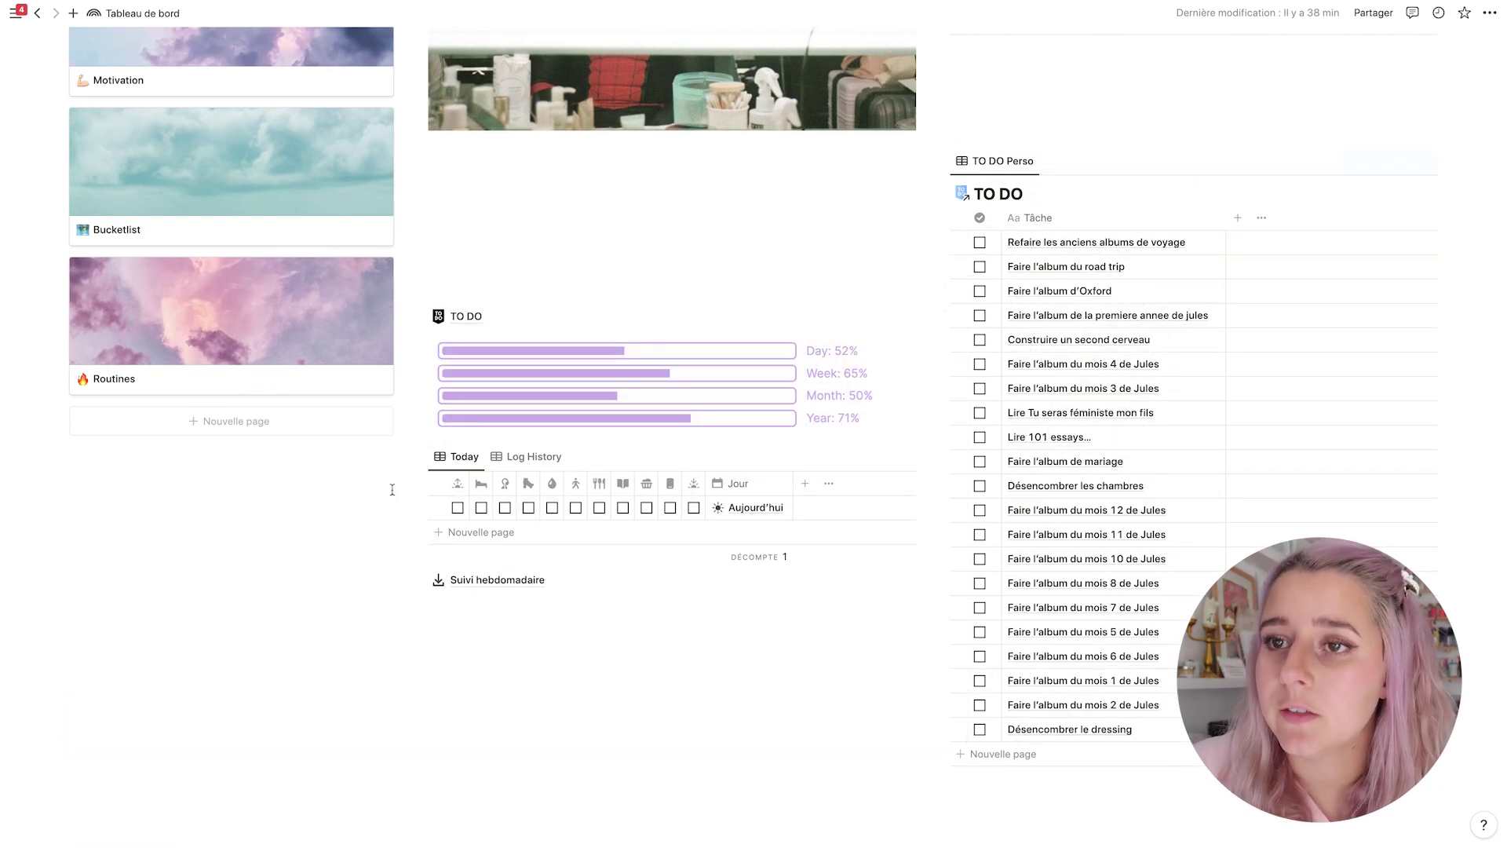
# Delete the extra empty blocks between the central photo and the TO DO page link on the dashboard.
pyautogui.click(521, 257)
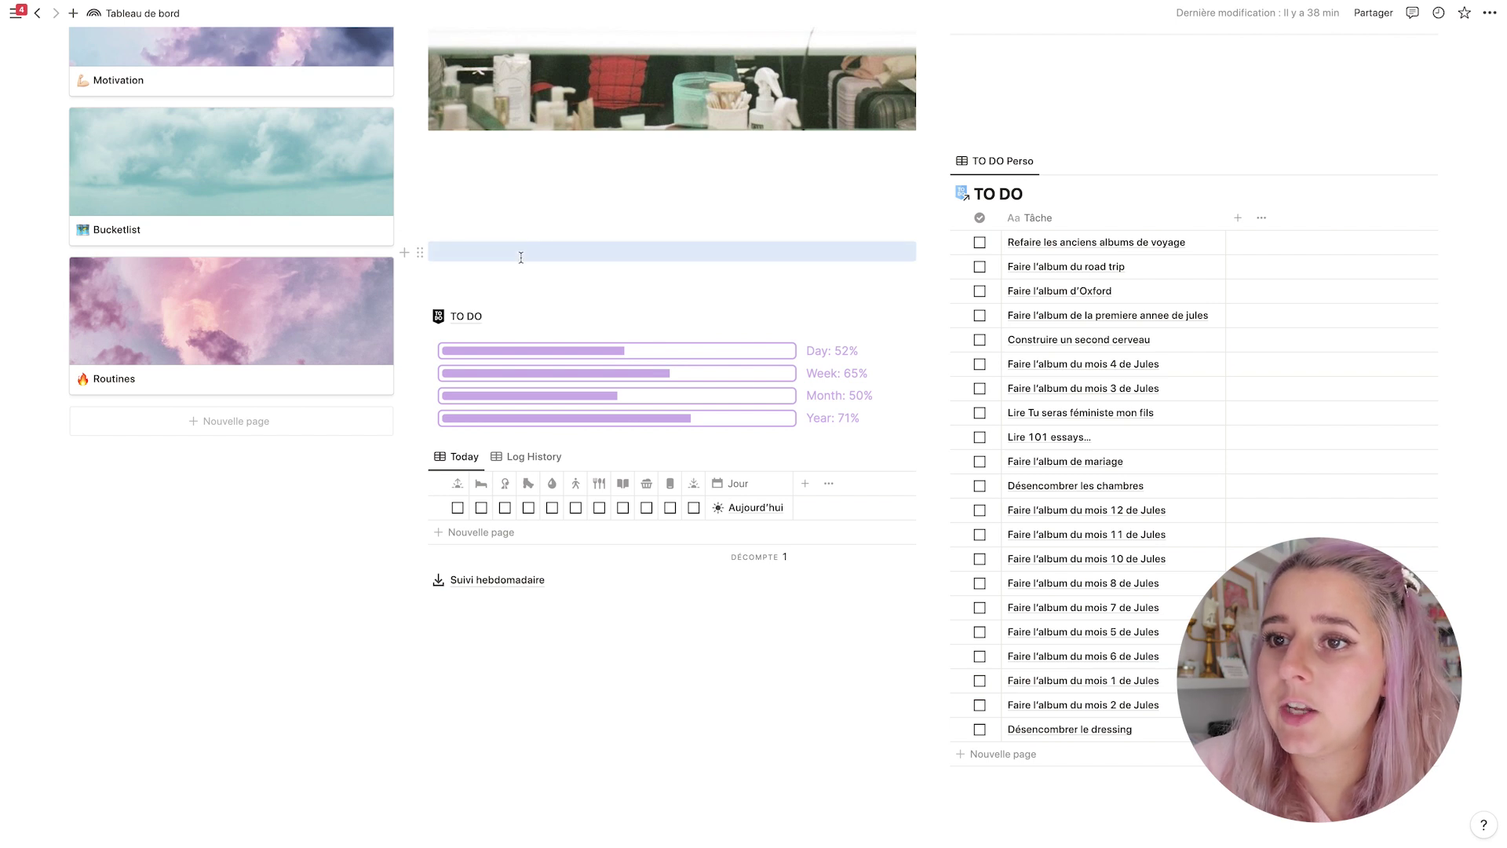
pyautogui.press('BackSpace')
pyautogui.click(513, 233)
pyautogui.press('BackSpace')
pyautogui.press('BackSpace')
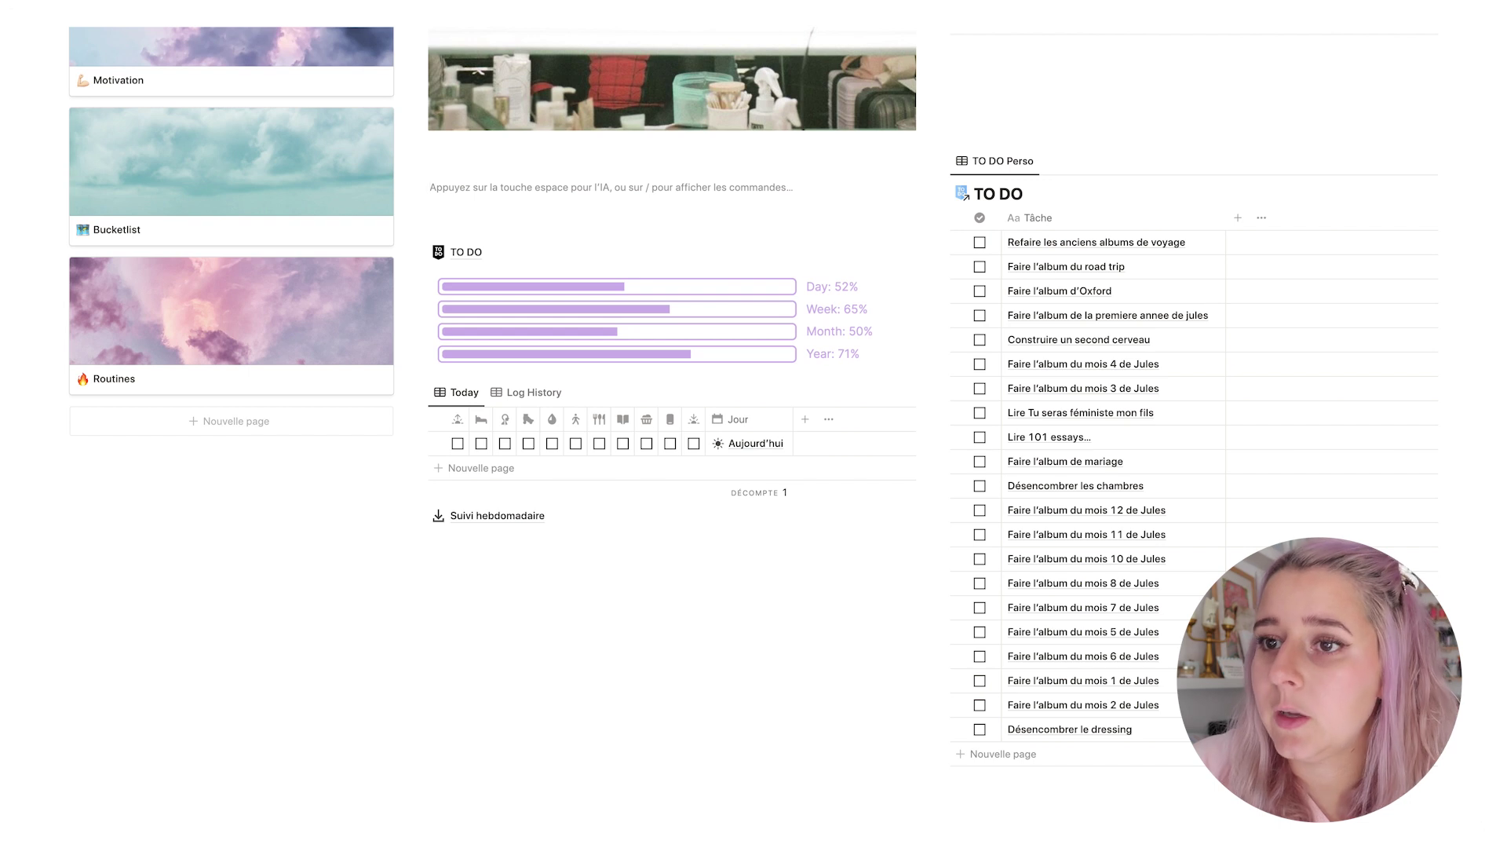
pyautogui.press('BackSpace')
pyautogui.press('BackSpace')
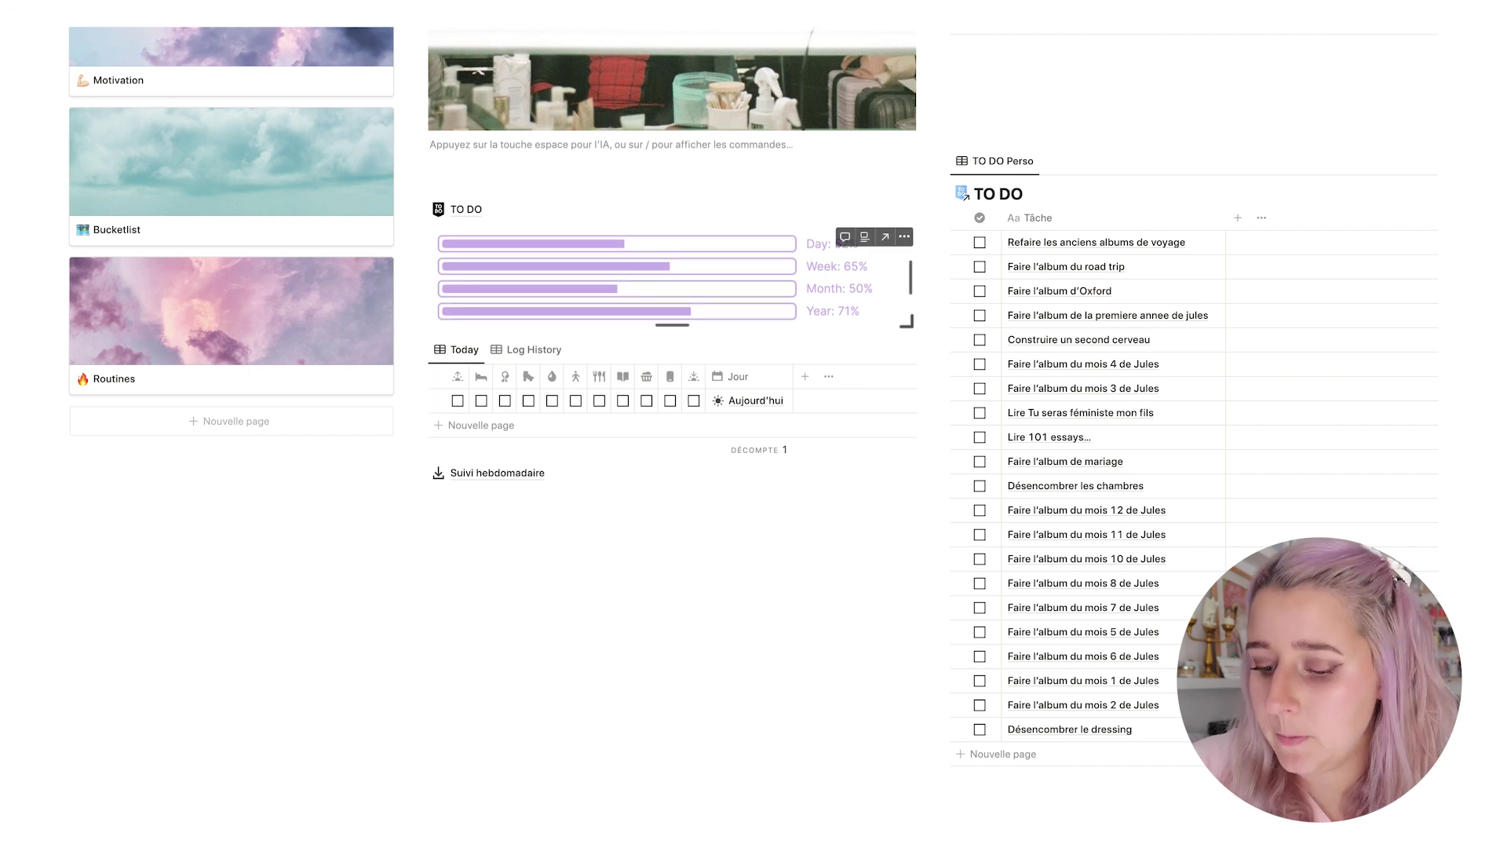
pyautogui.press('BackSpace')
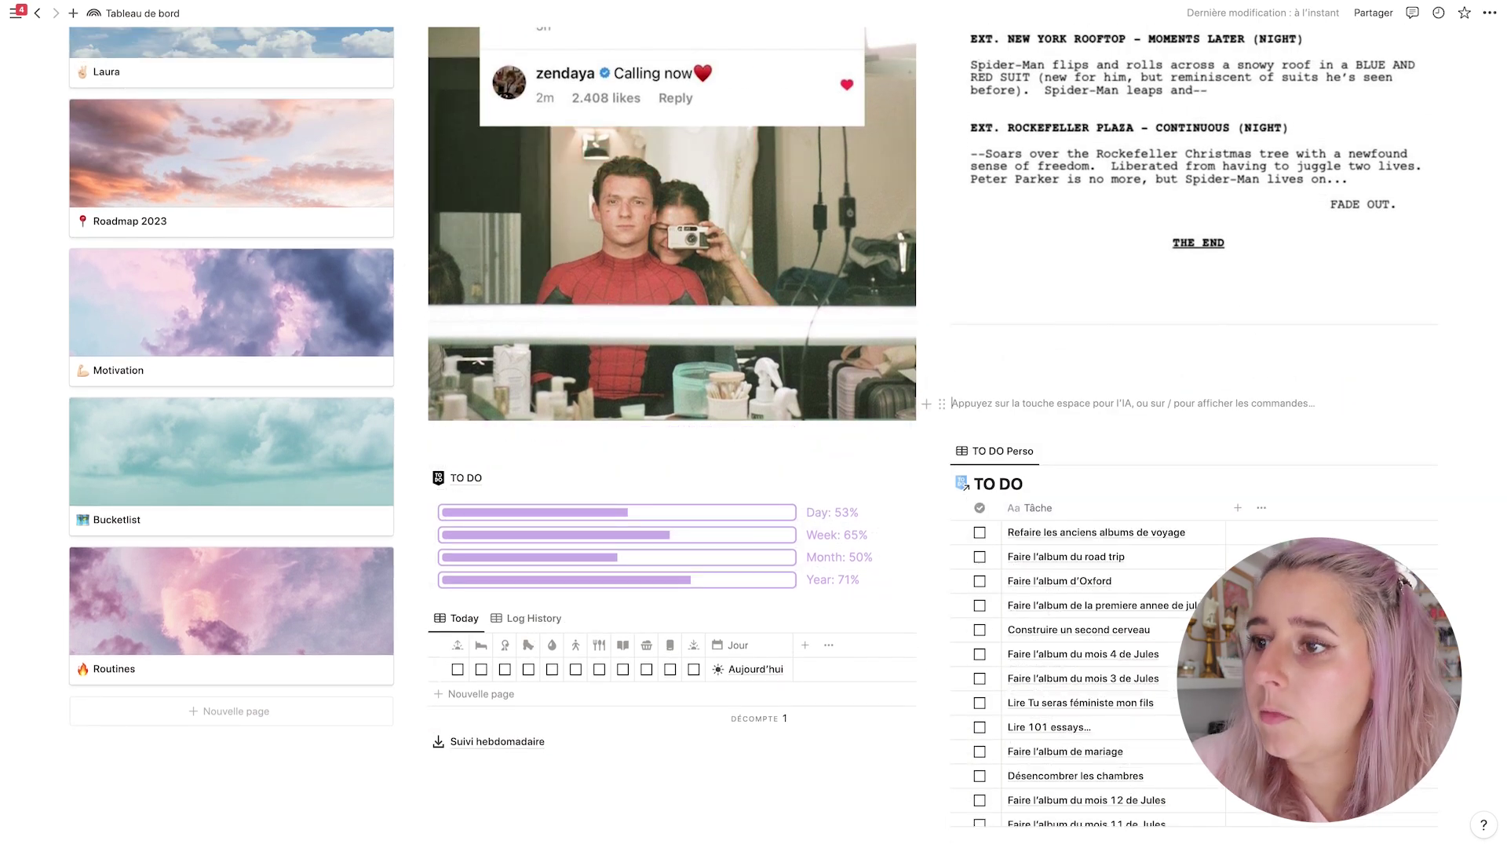
# Remove the extra empty blocks between the script excerpt and the TO DO Perso list.
pyautogui.press('Return')
pyautogui.press('BackSpace')
pyautogui.press('BackSpace')
pyautogui.press('BackSpace')
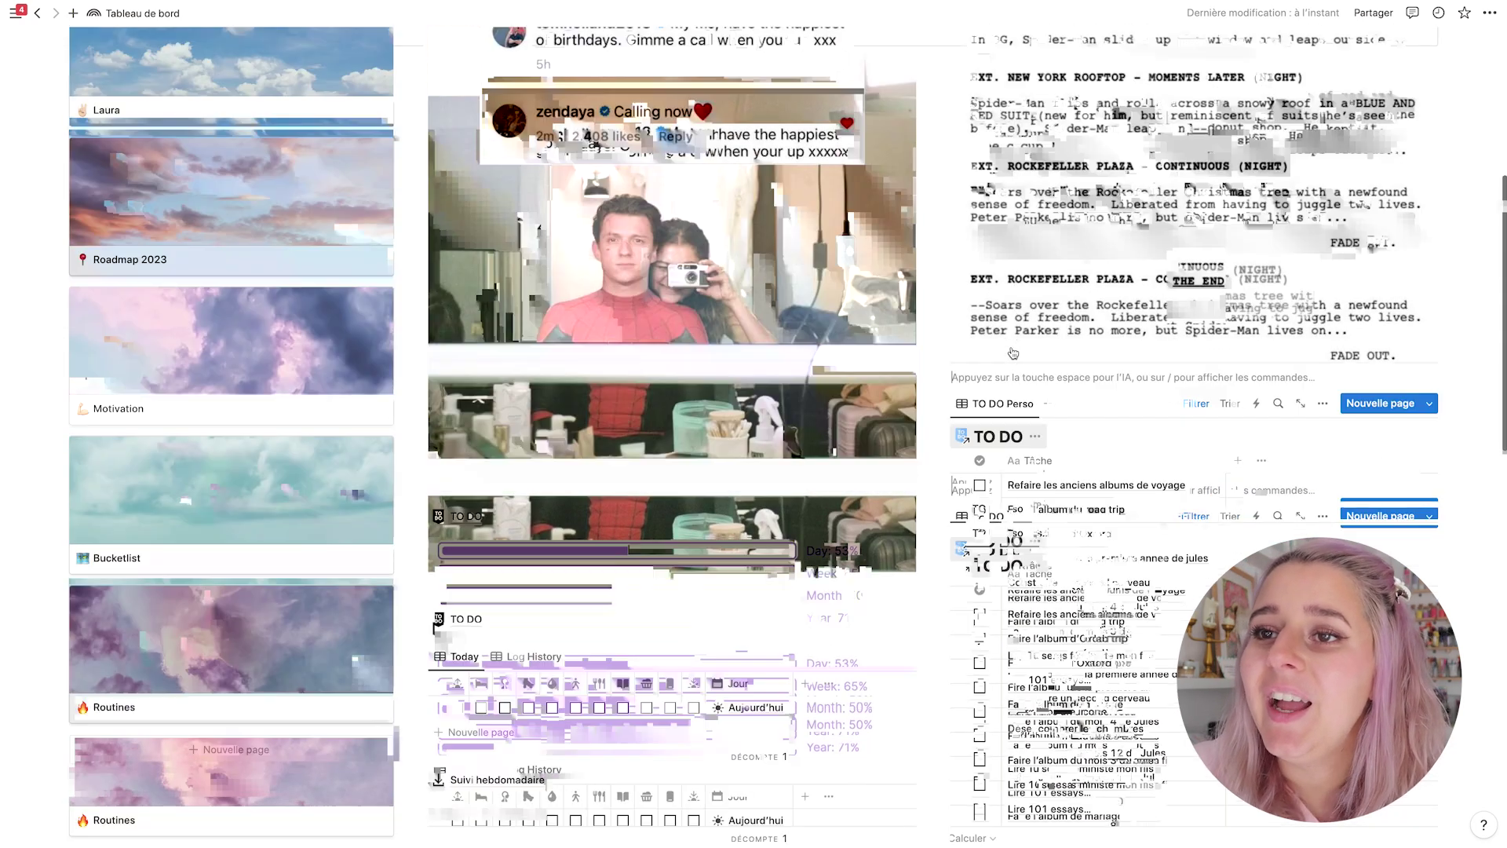
# Tick the fourth habit checkbox in the Aujourd'hui row of the daily tracker.
pyautogui.scroll(1, 696, 329)
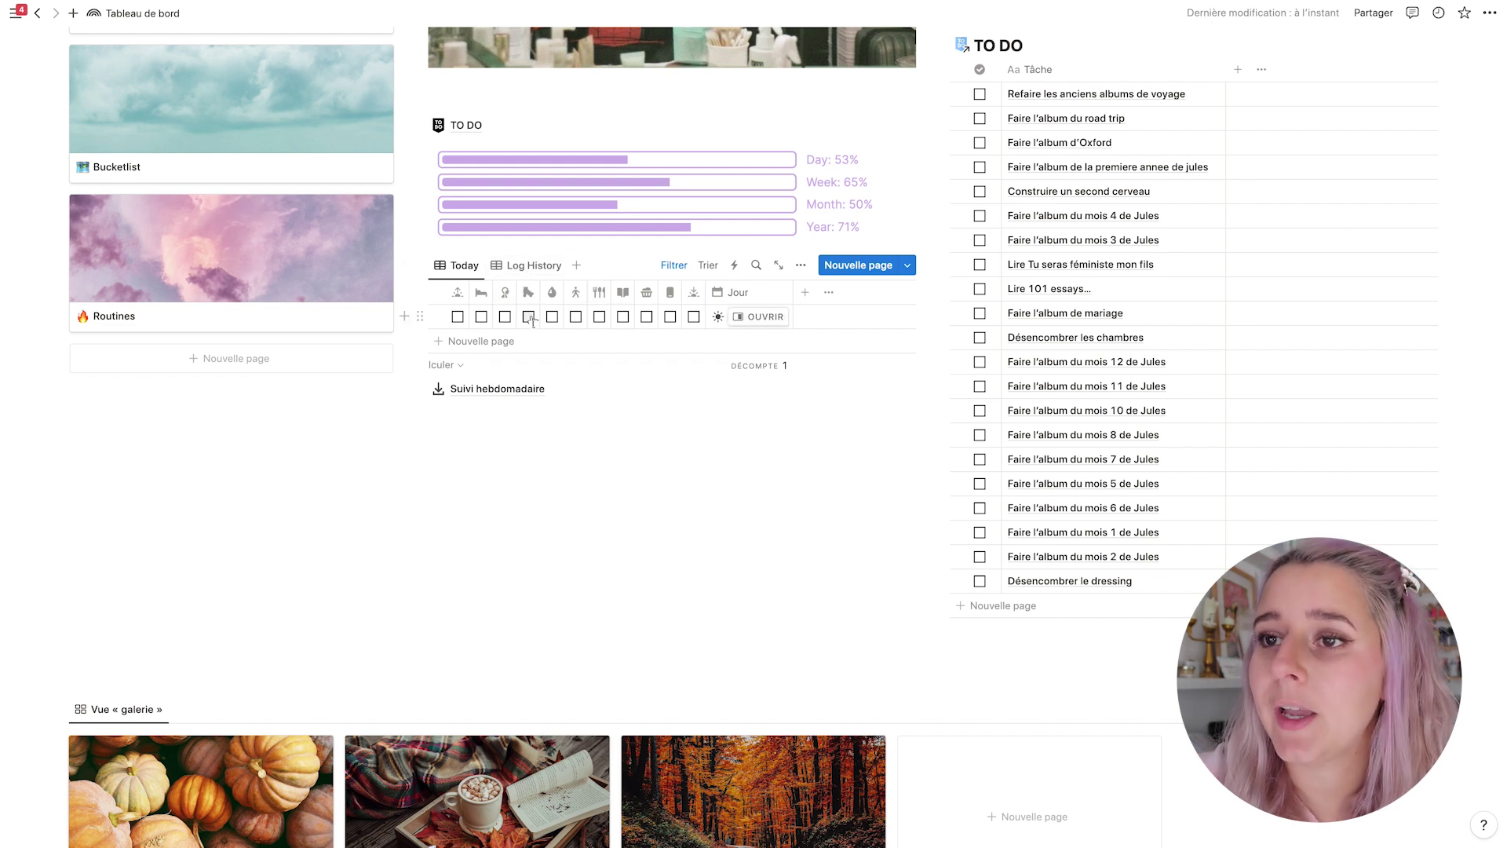
pyautogui.click(529, 317)
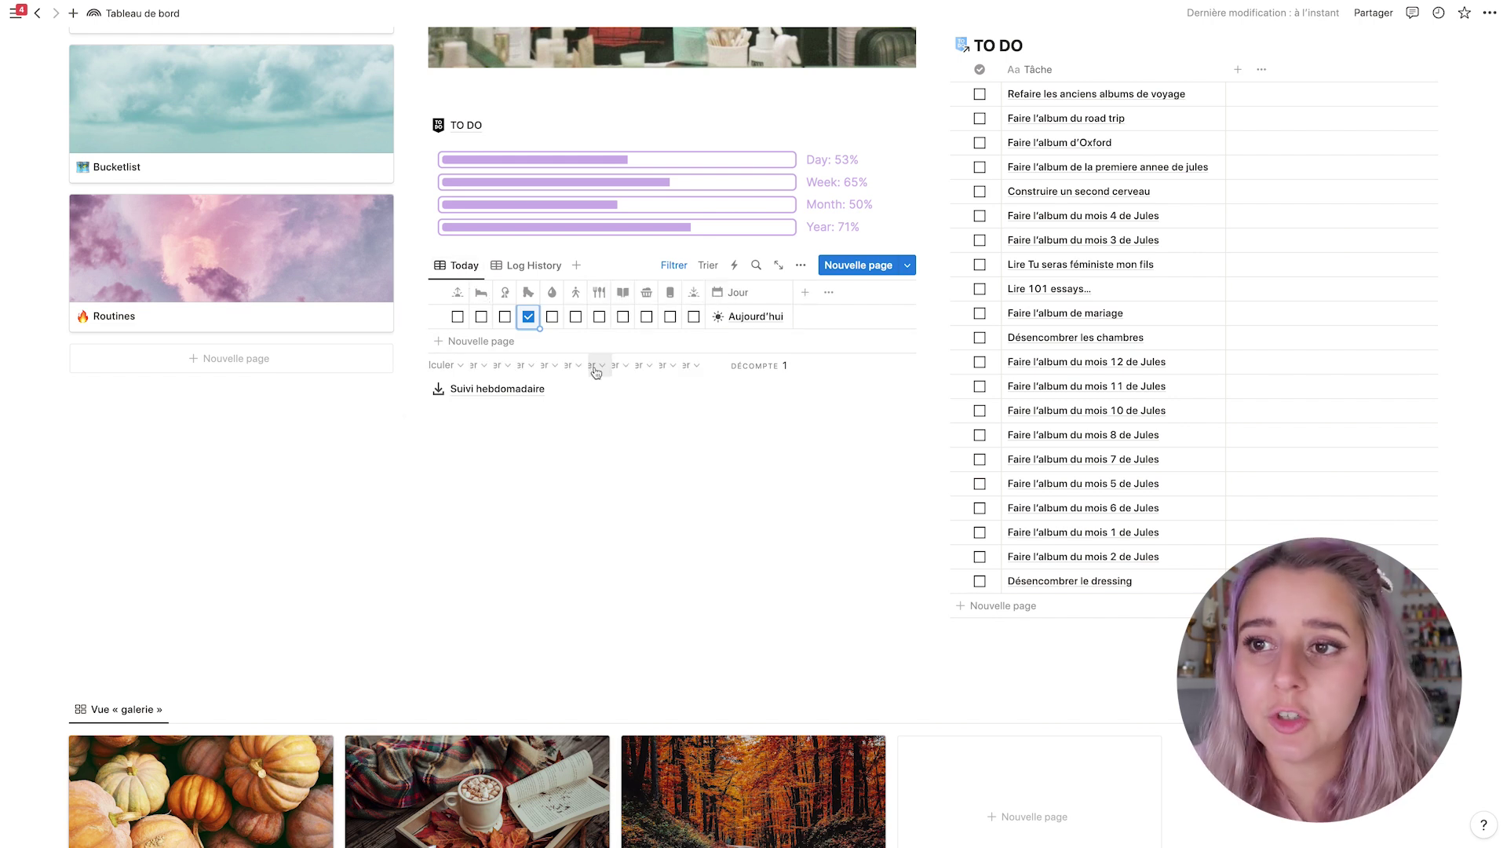
# Open the Suivi hebdomadaire page and view its gallery of weekly habit cards.
pyautogui.click(491, 390)
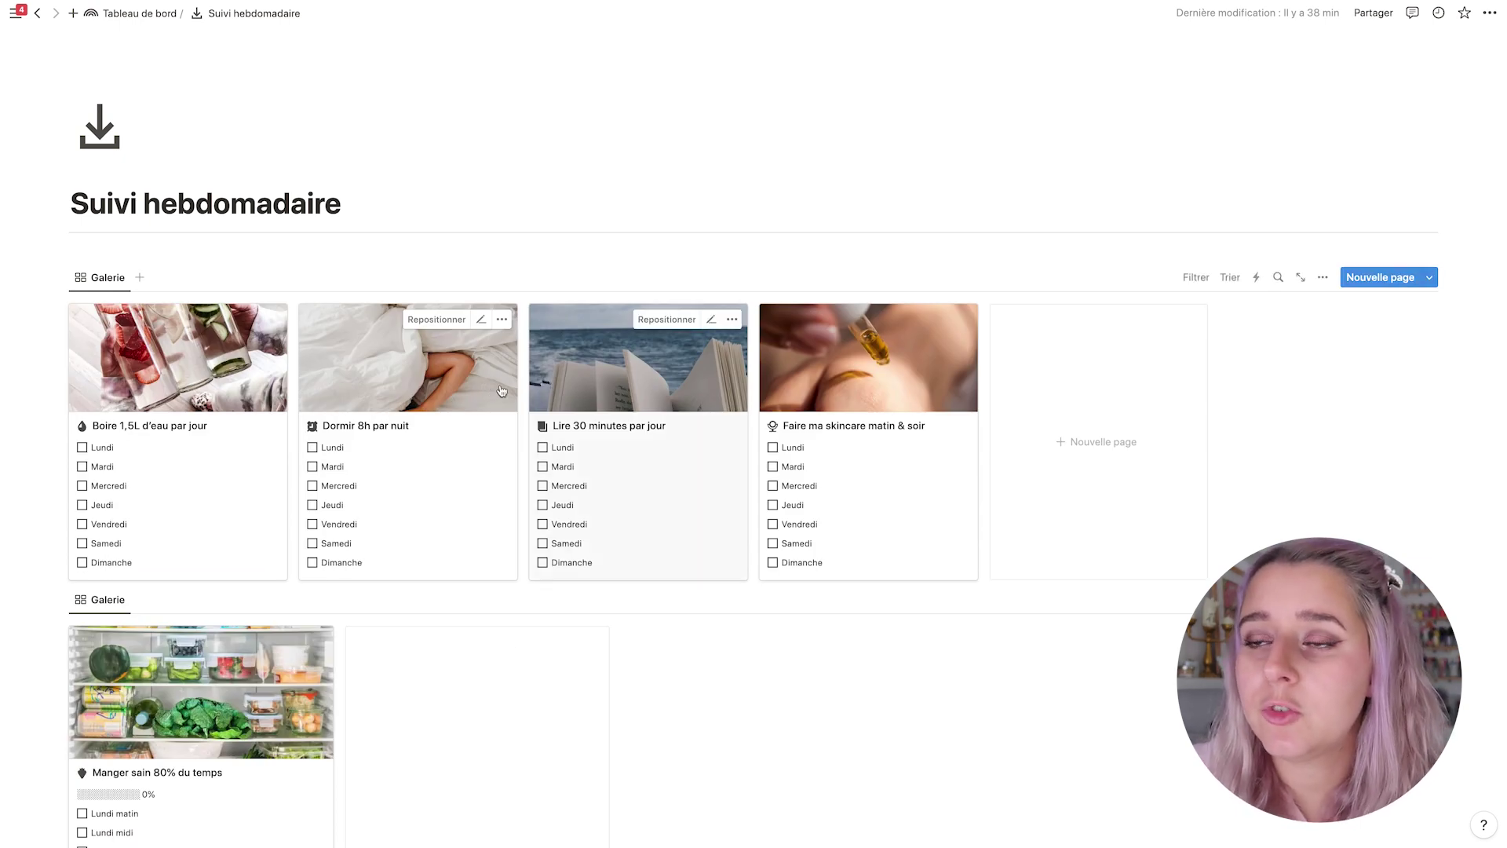
pyautogui.scroll(-2, 350, 208)
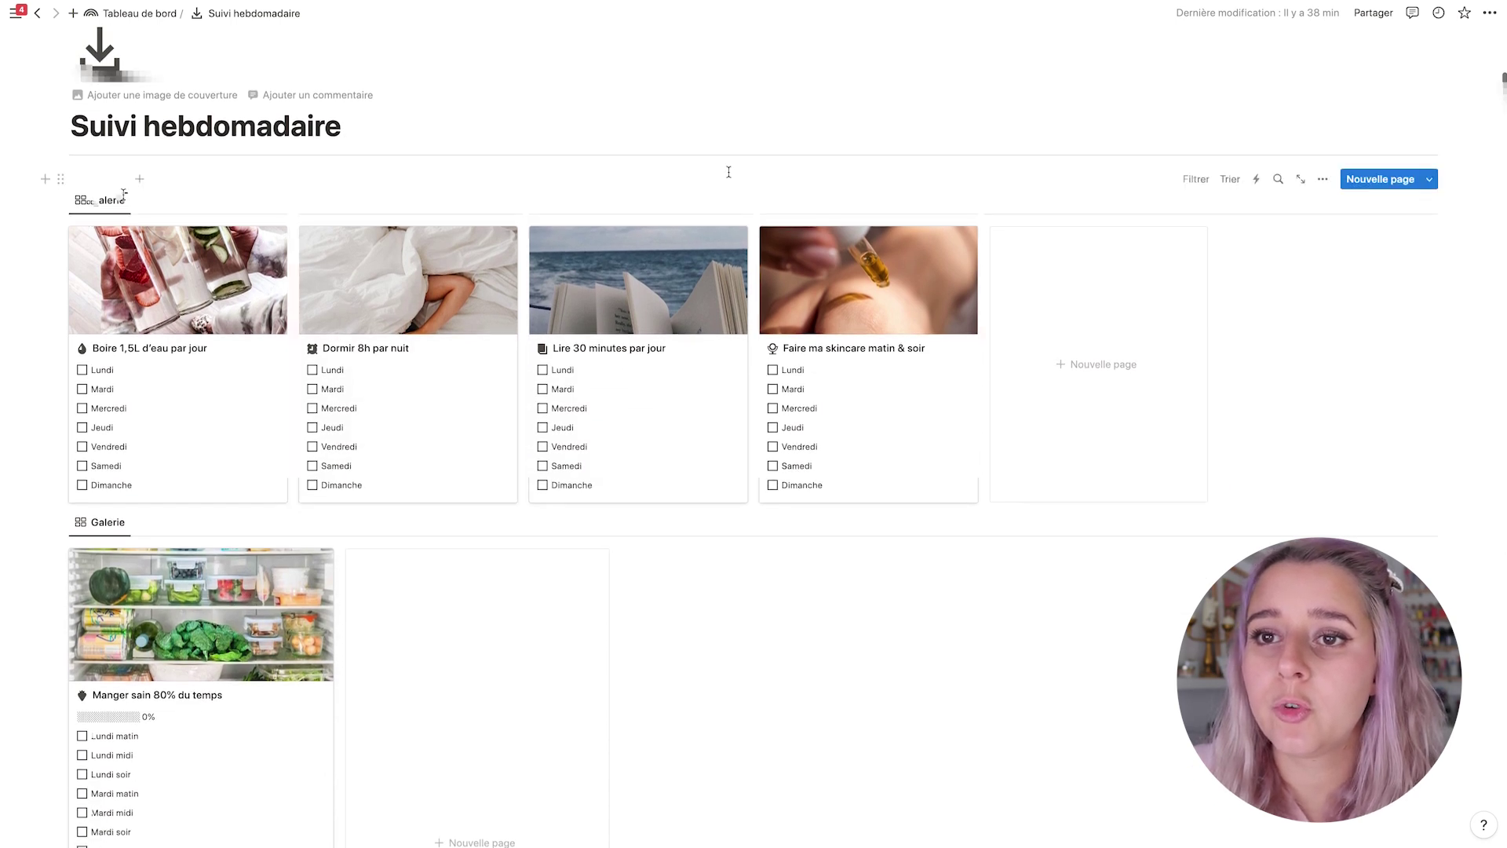
pyautogui.scroll(-1, 726, 168)
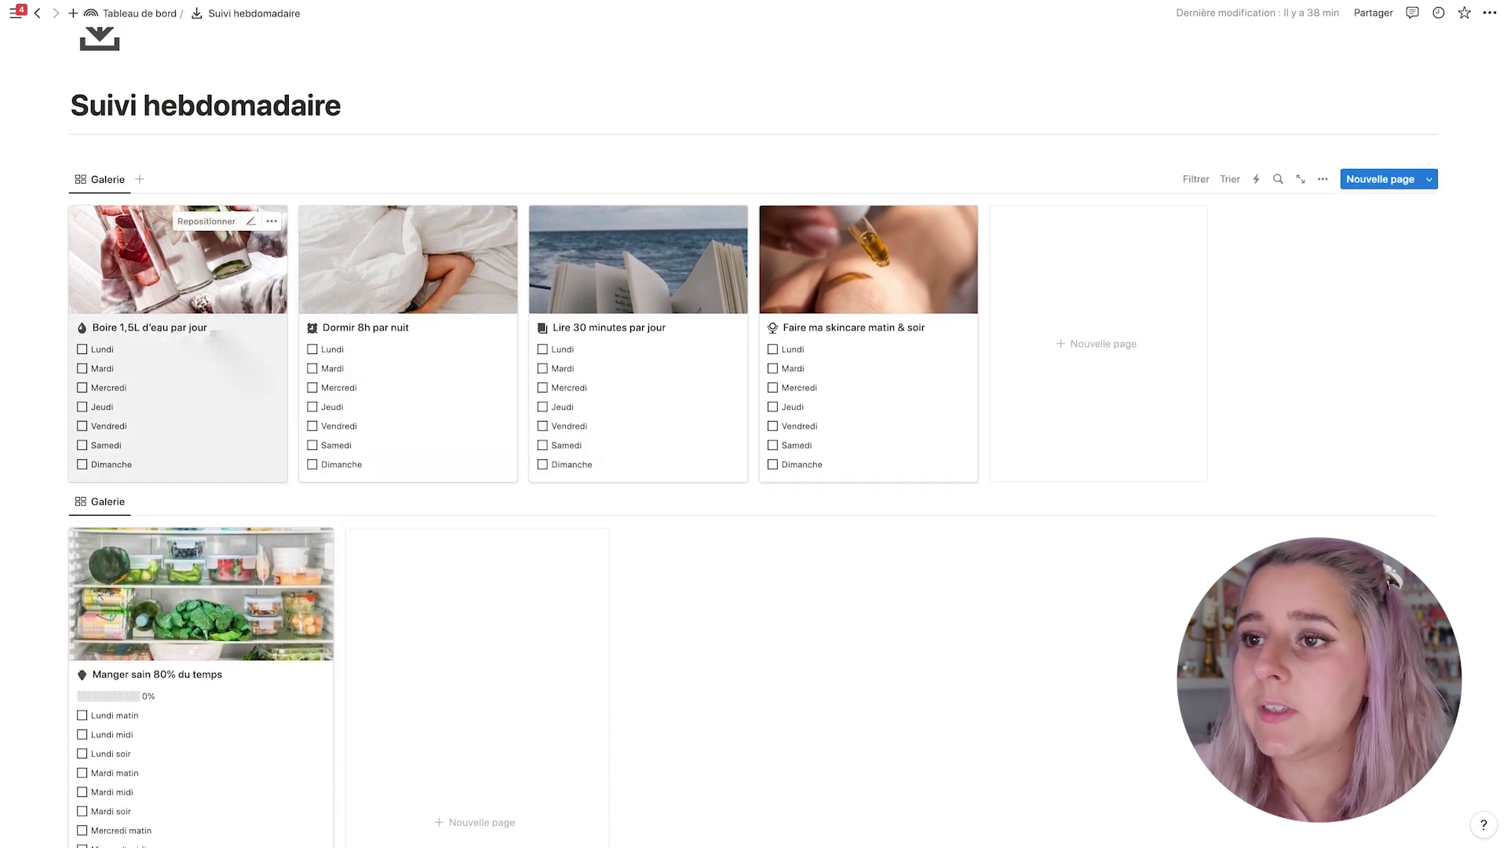
# Rename the water habit card to "Boire 2L d'eau par jour" and close its page.
pyautogui.click(214, 339)
pyautogui.click(610, 324)
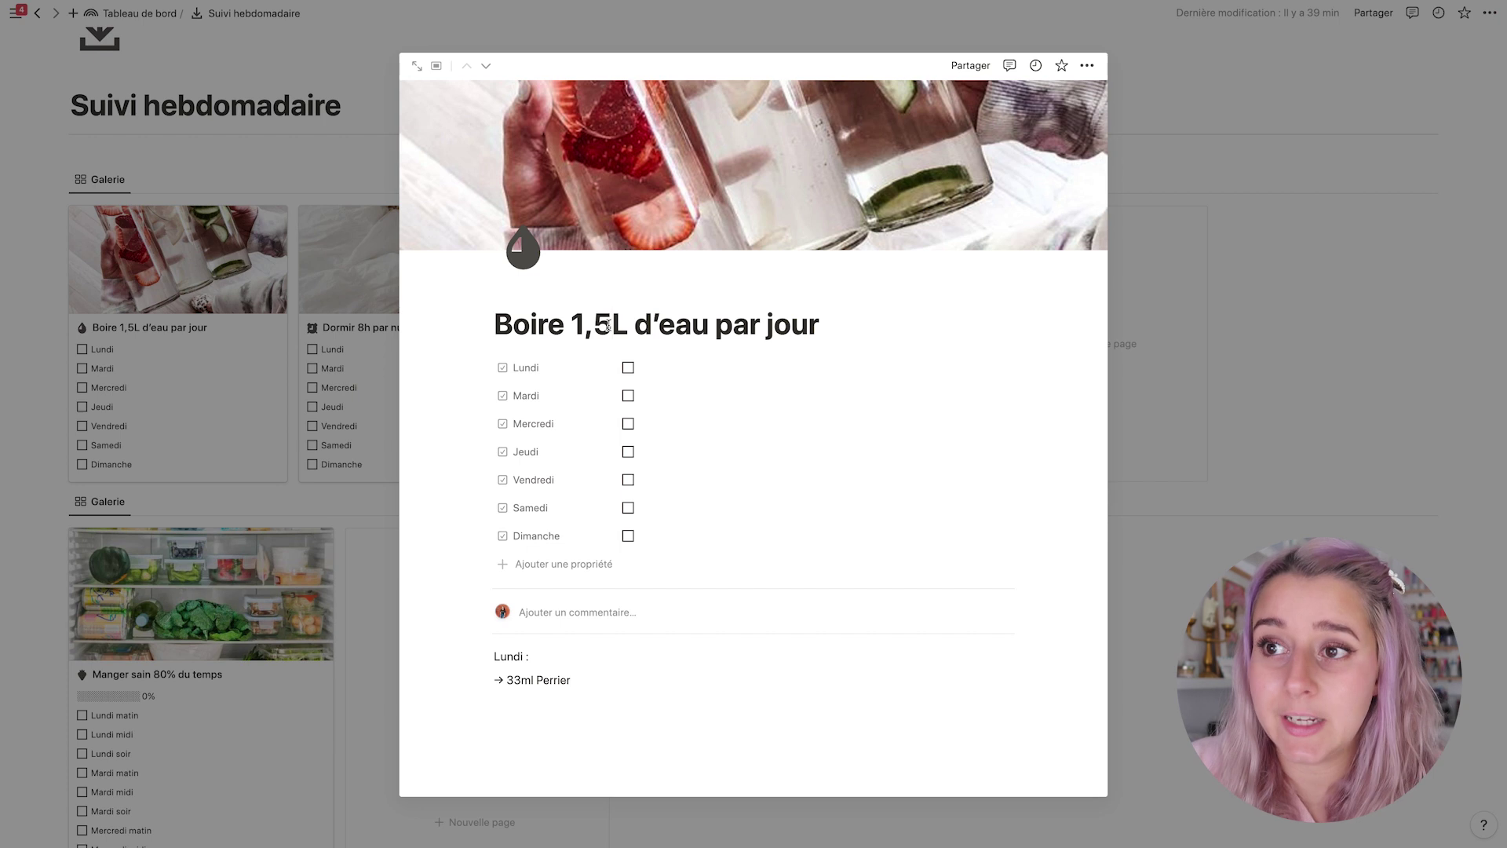
pyautogui.press('BackSpace')
pyautogui.press('BackSpace')
pyautogui.press('BackSpace')
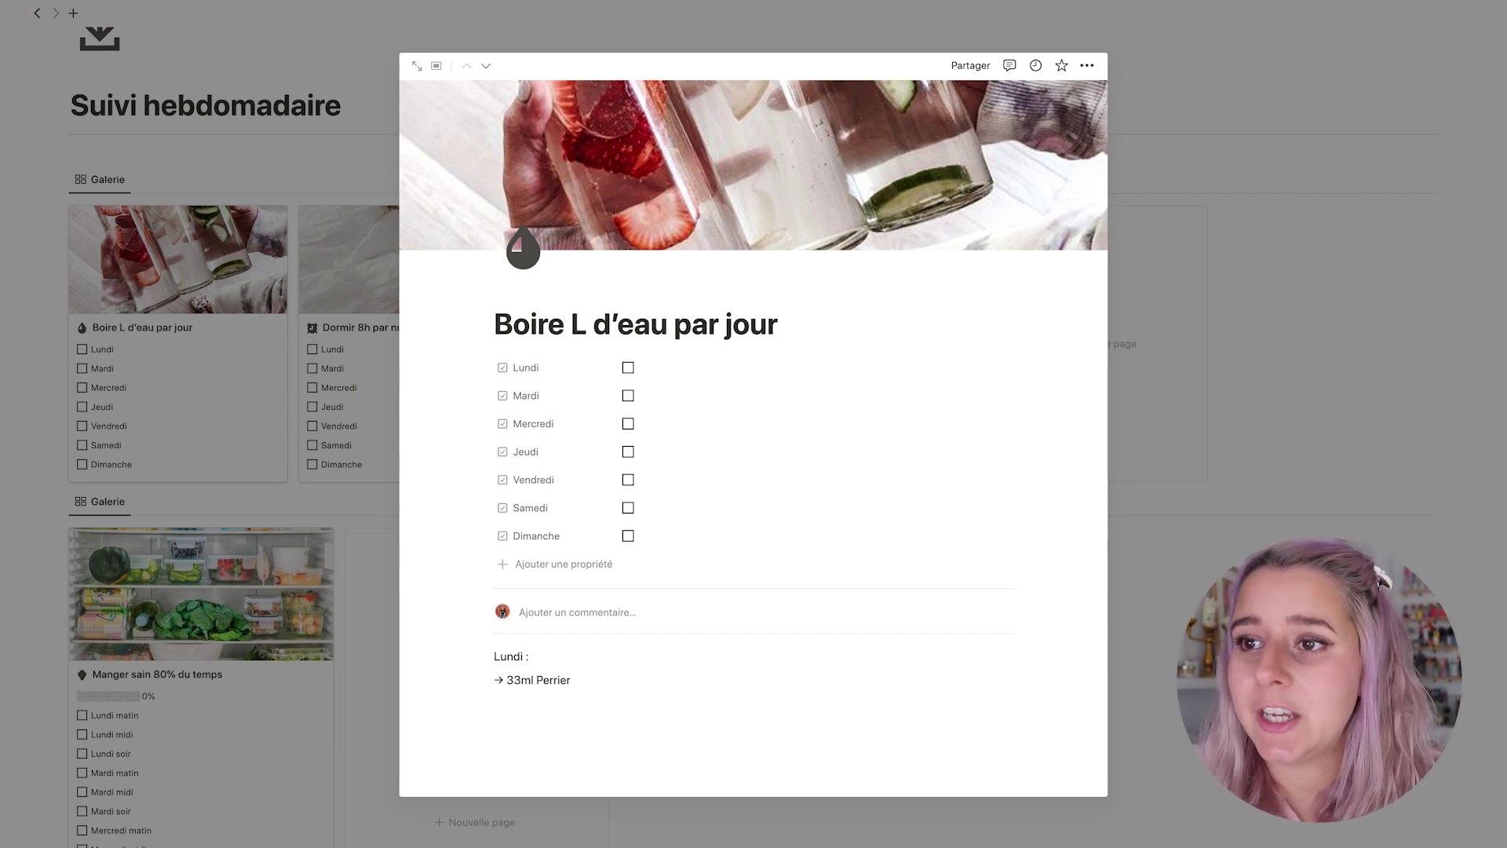
pyautogui.write('2')
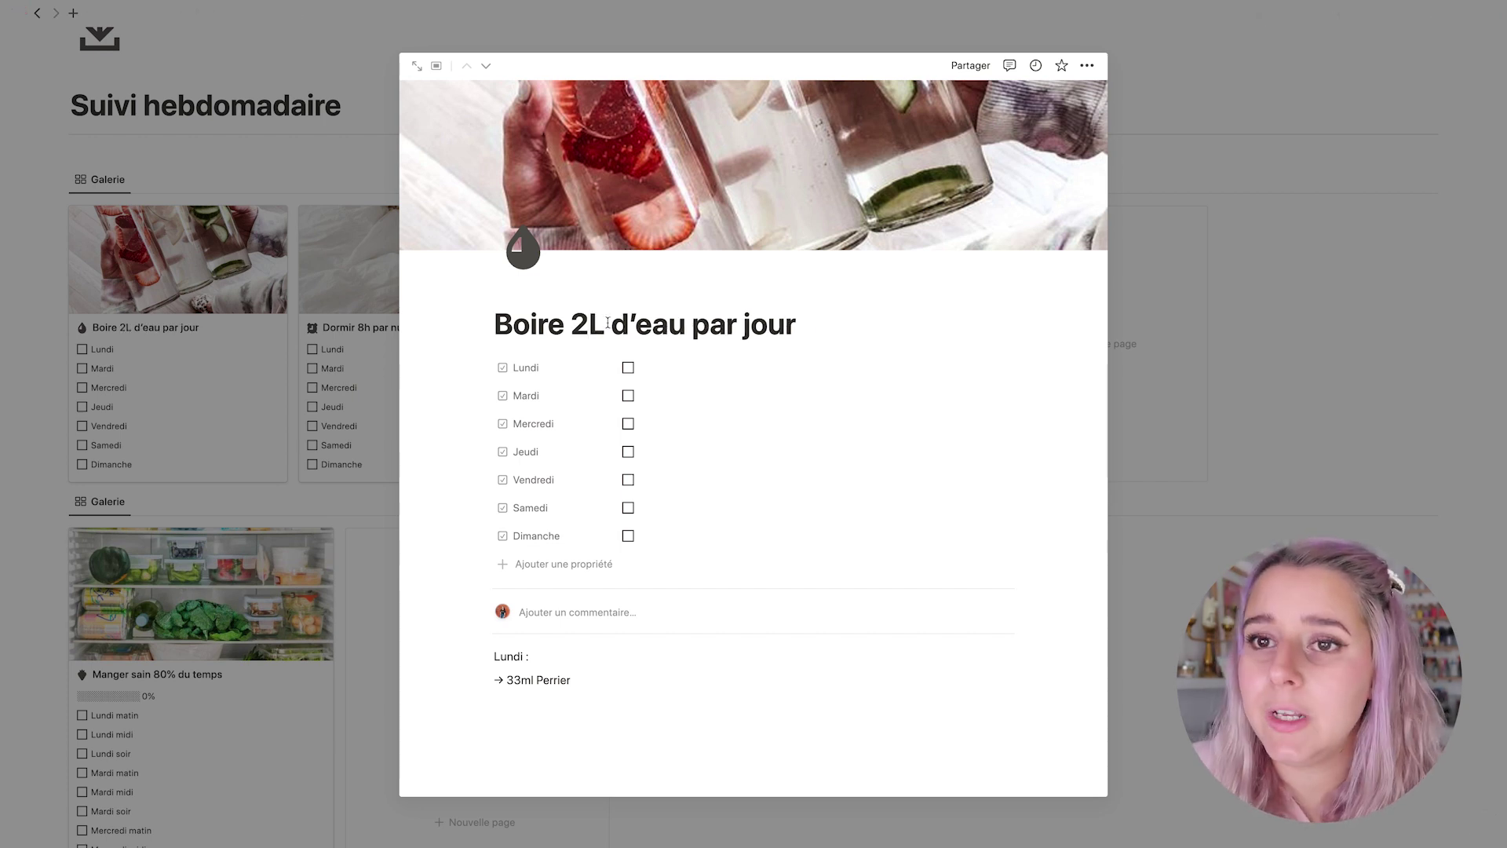
pyautogui.click(1169, 222)
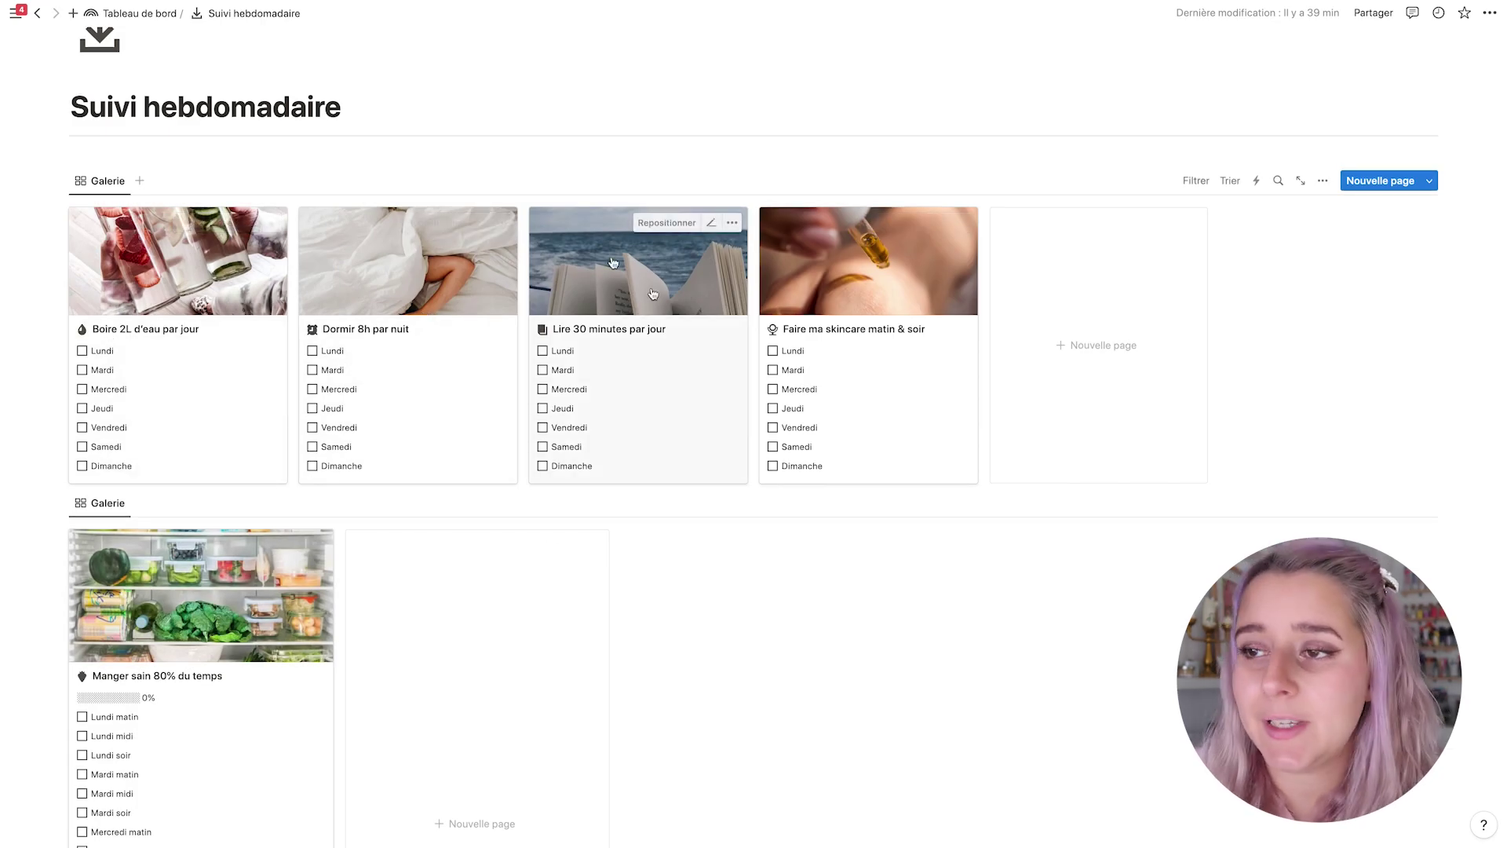
# Review the Manger sain 80% du temps card with its per-meal checkboxes in the second gallery.
pyautogui.scroll(-1, 701, 366)
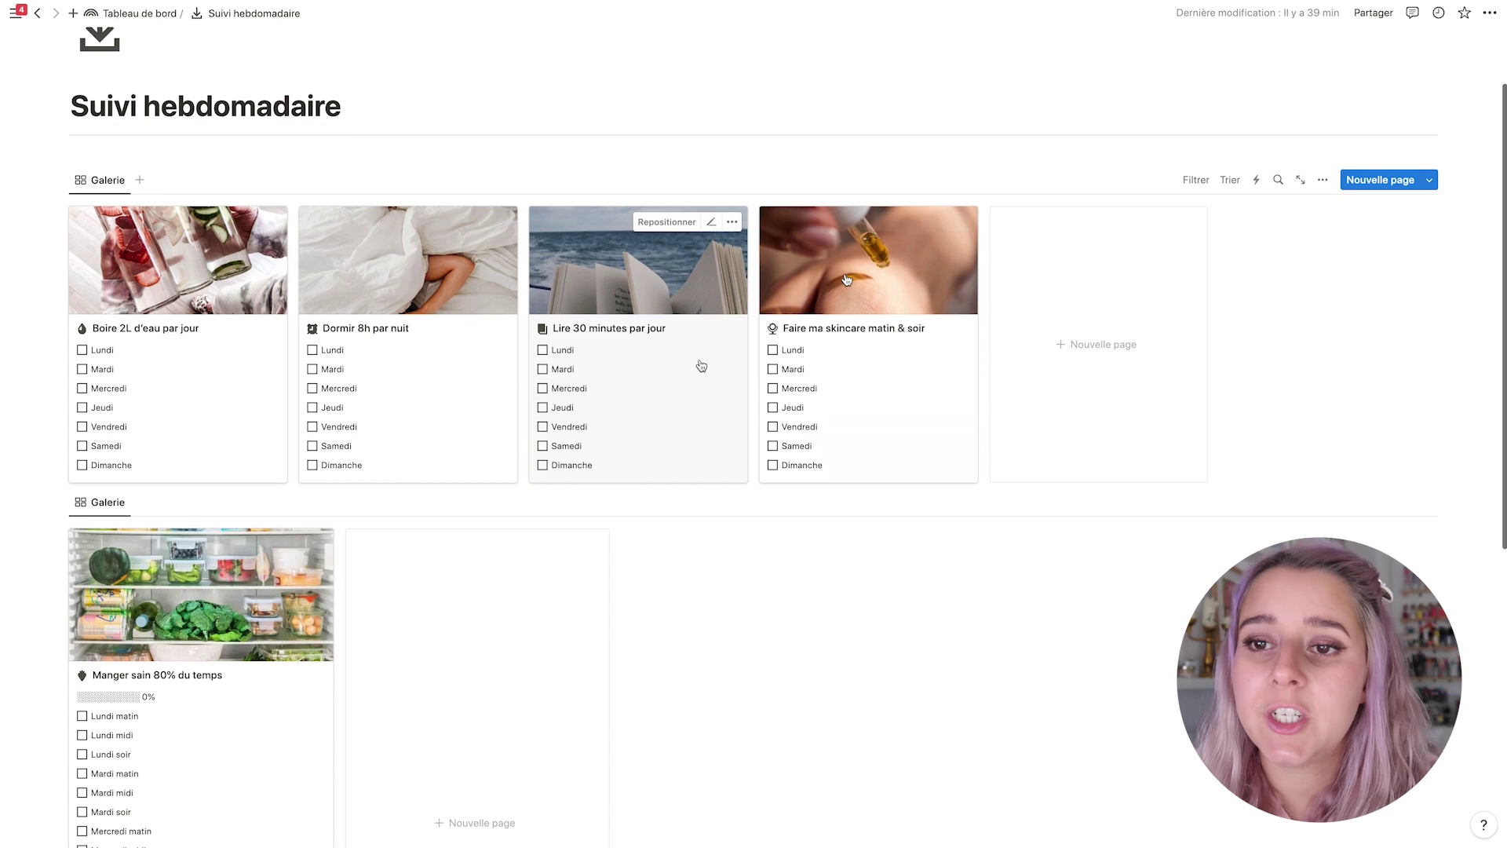
pyautogui.scroll(-5, 701, 366)
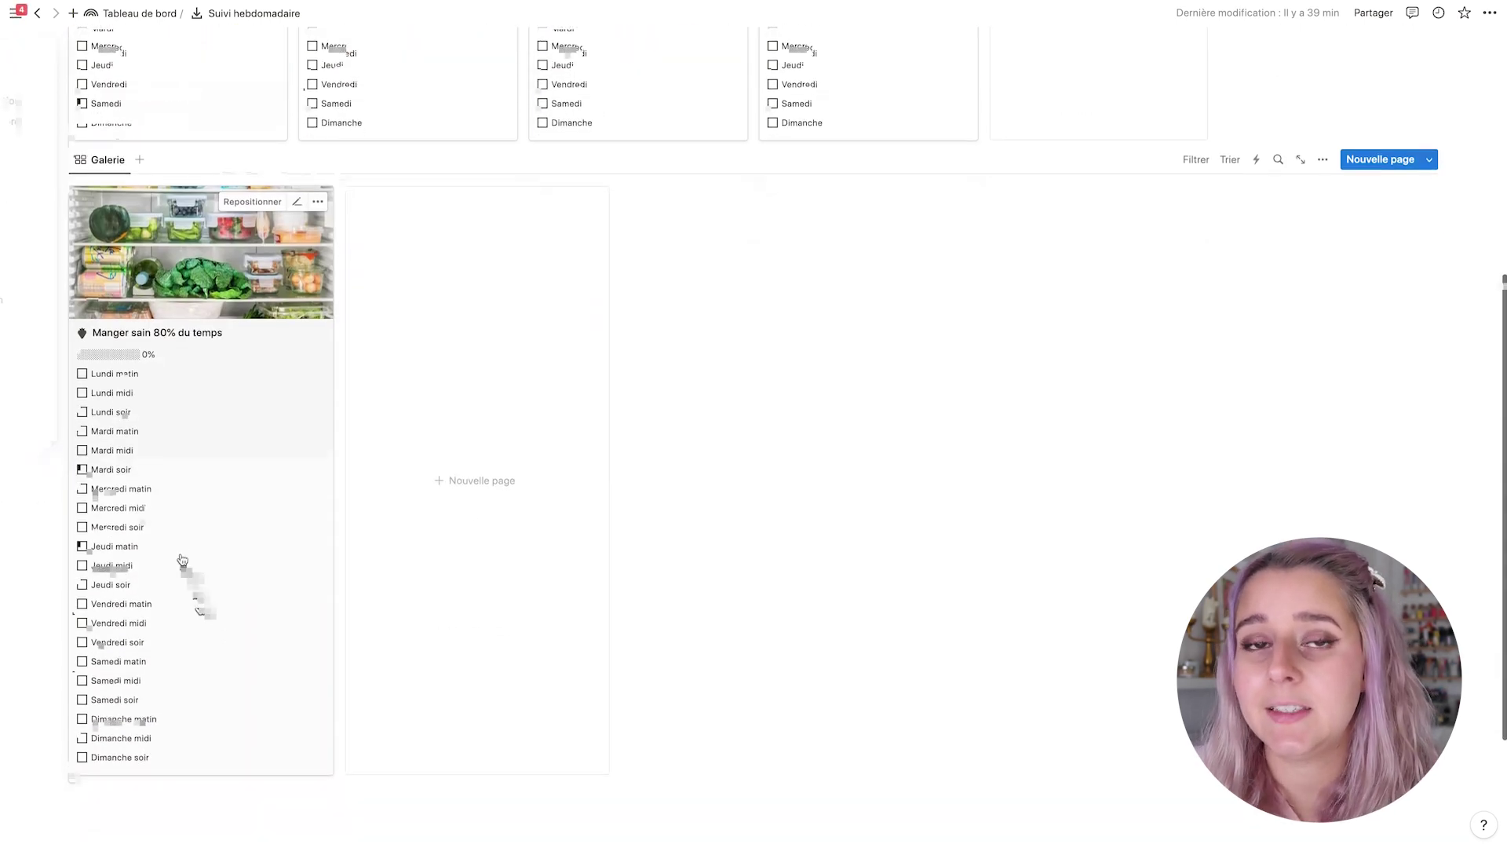
pyautogui.scroll(-1, 157, 322)
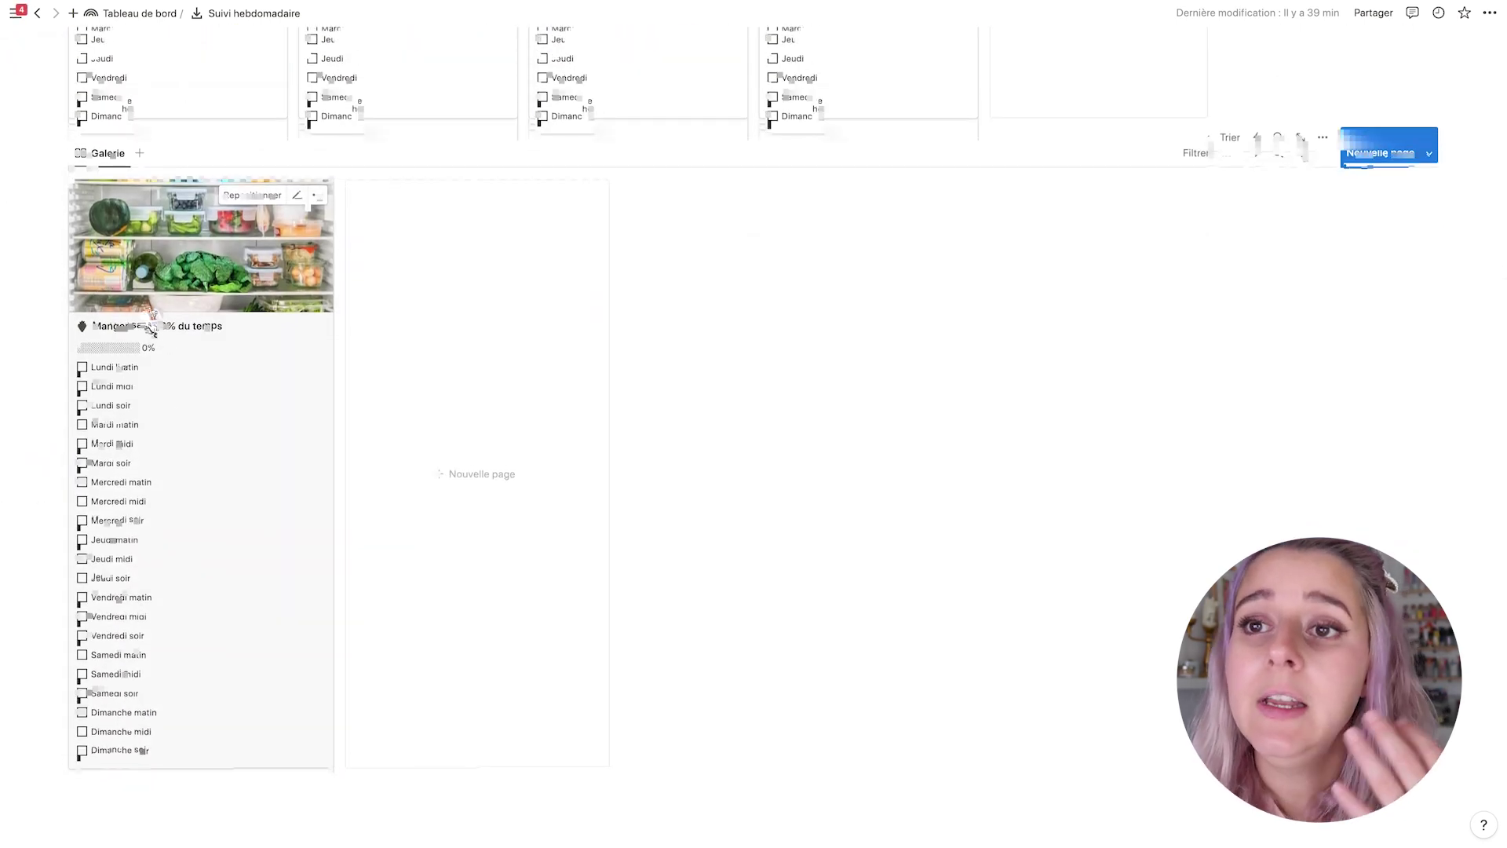
# Tick the meal checkboxes from Lundi matin through Jeudi matin on the Manger sain 80% du temps card.
pyautogui.scroll(1, 152, 330)
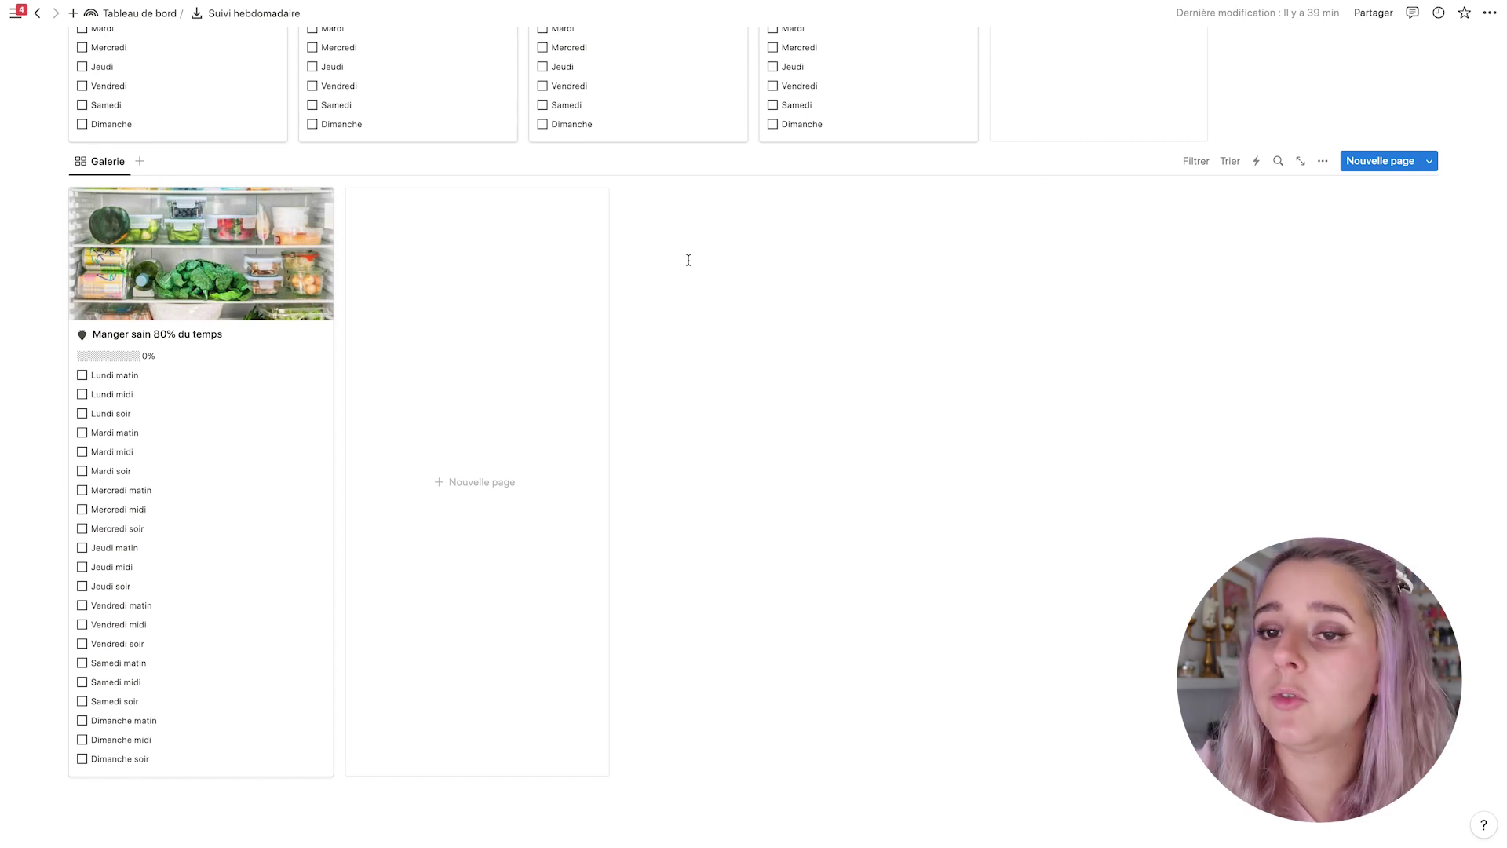
pyautogui.scroll(3, 689, 260)
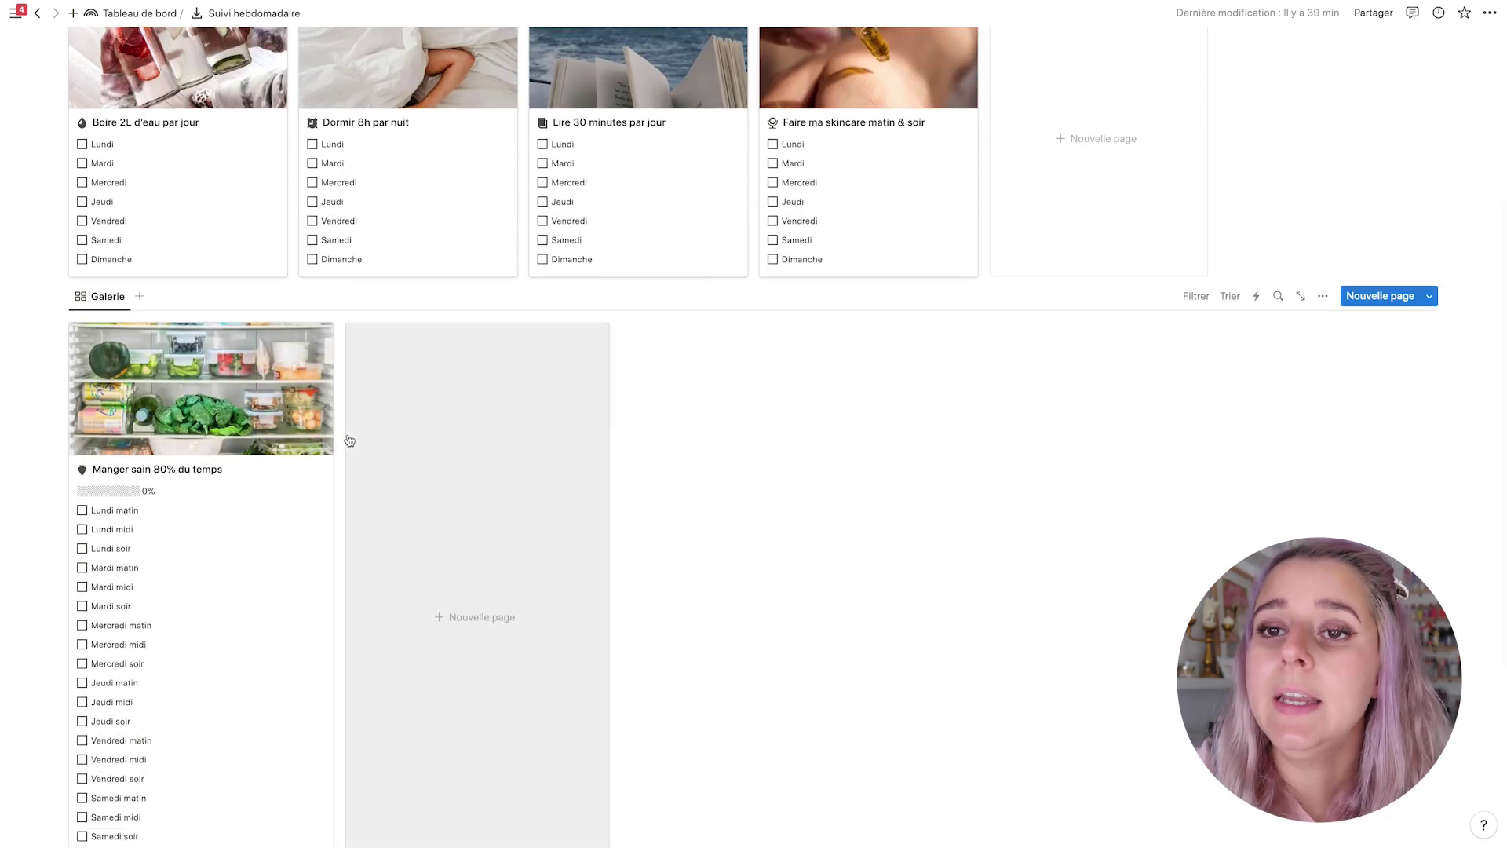
pyautogui.scroll(-2, 349, 440)
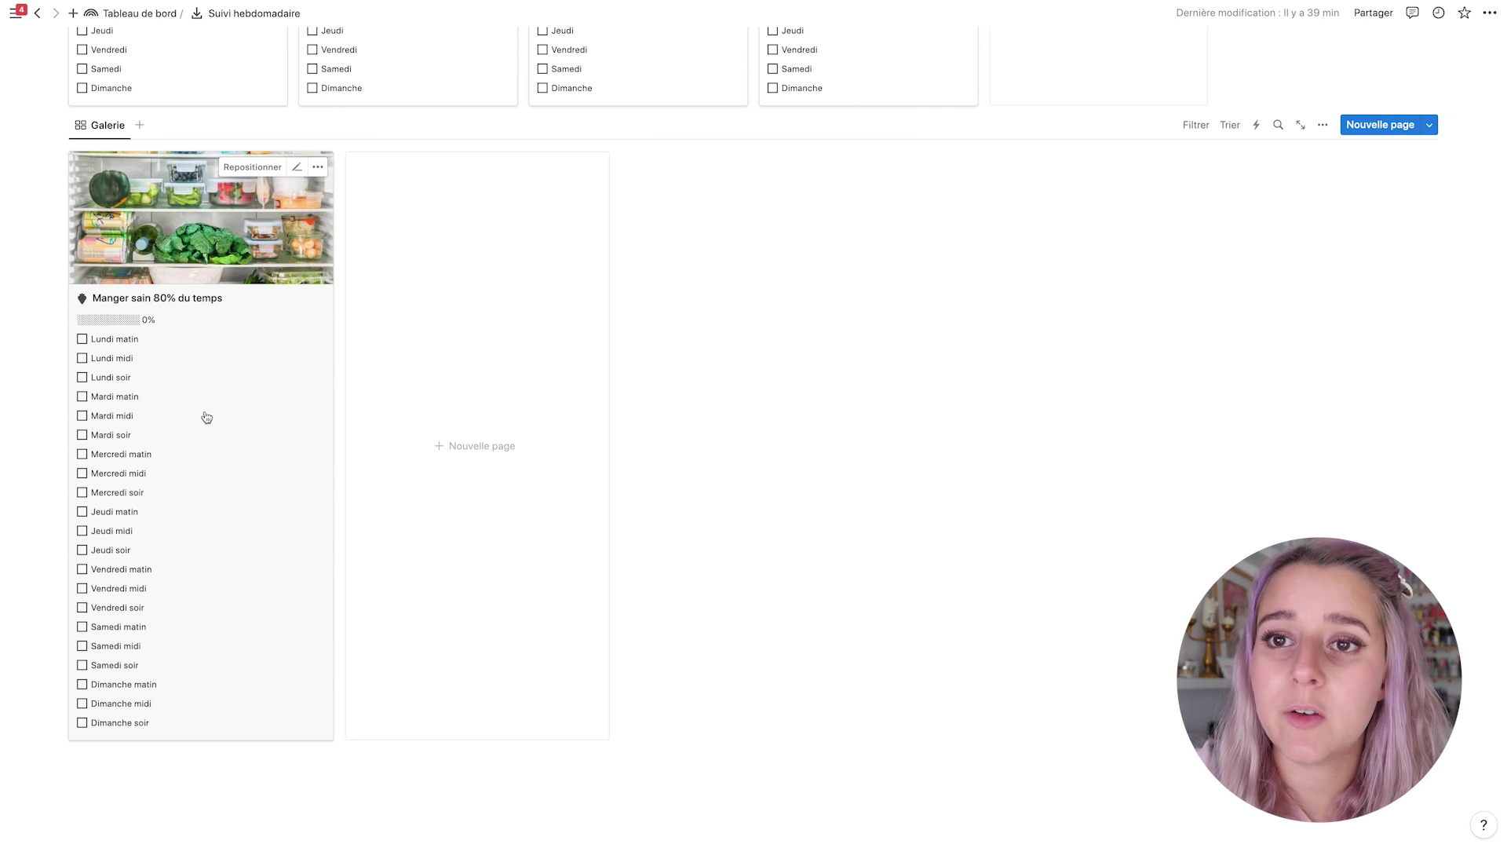
pyautogui.click(81, 338)
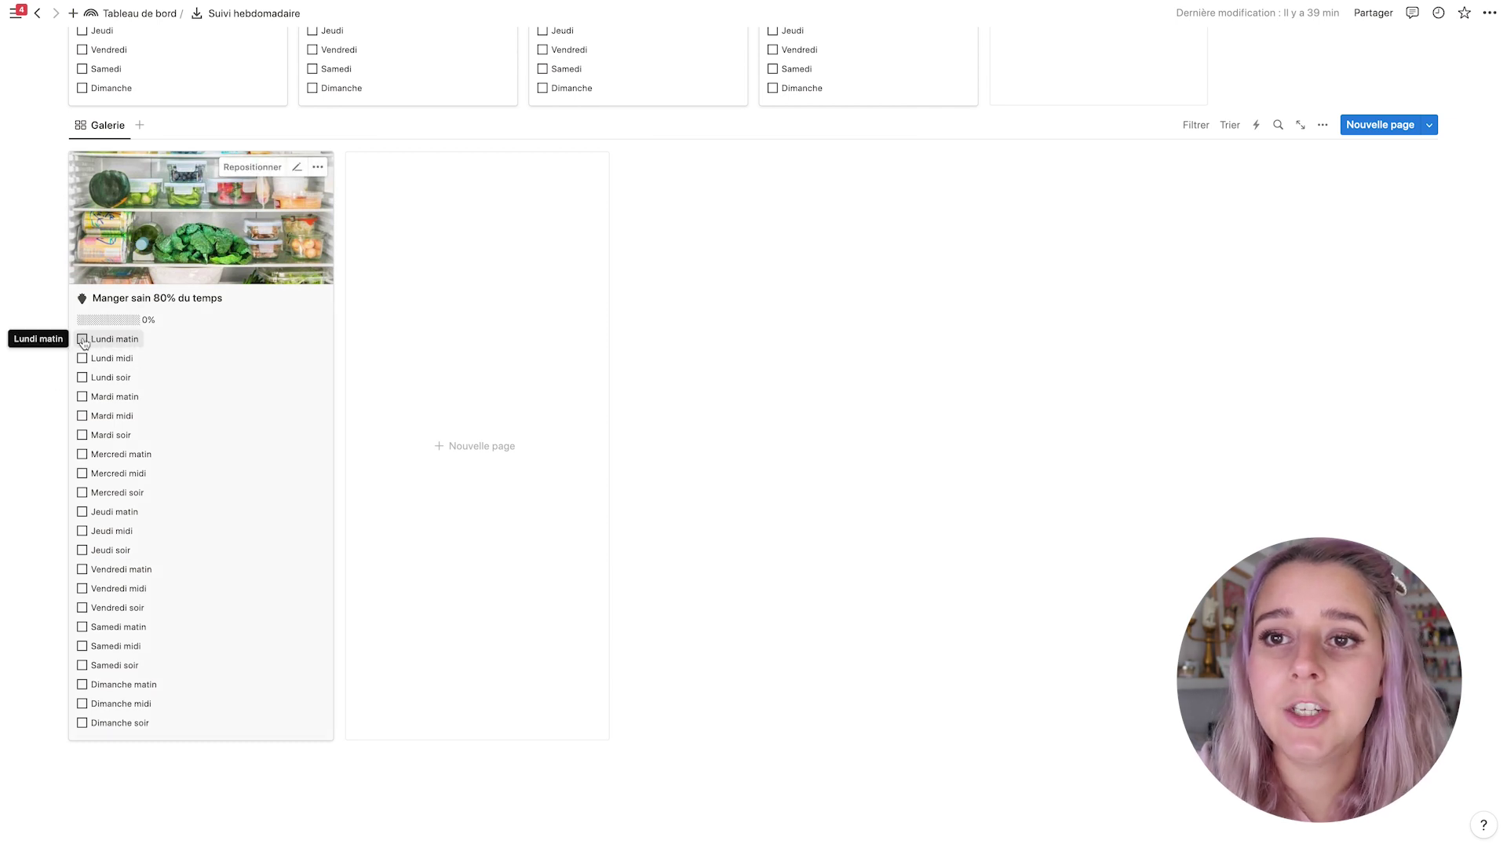
pyautogui.click(81, 358)
pyautogui.click(82, 376)
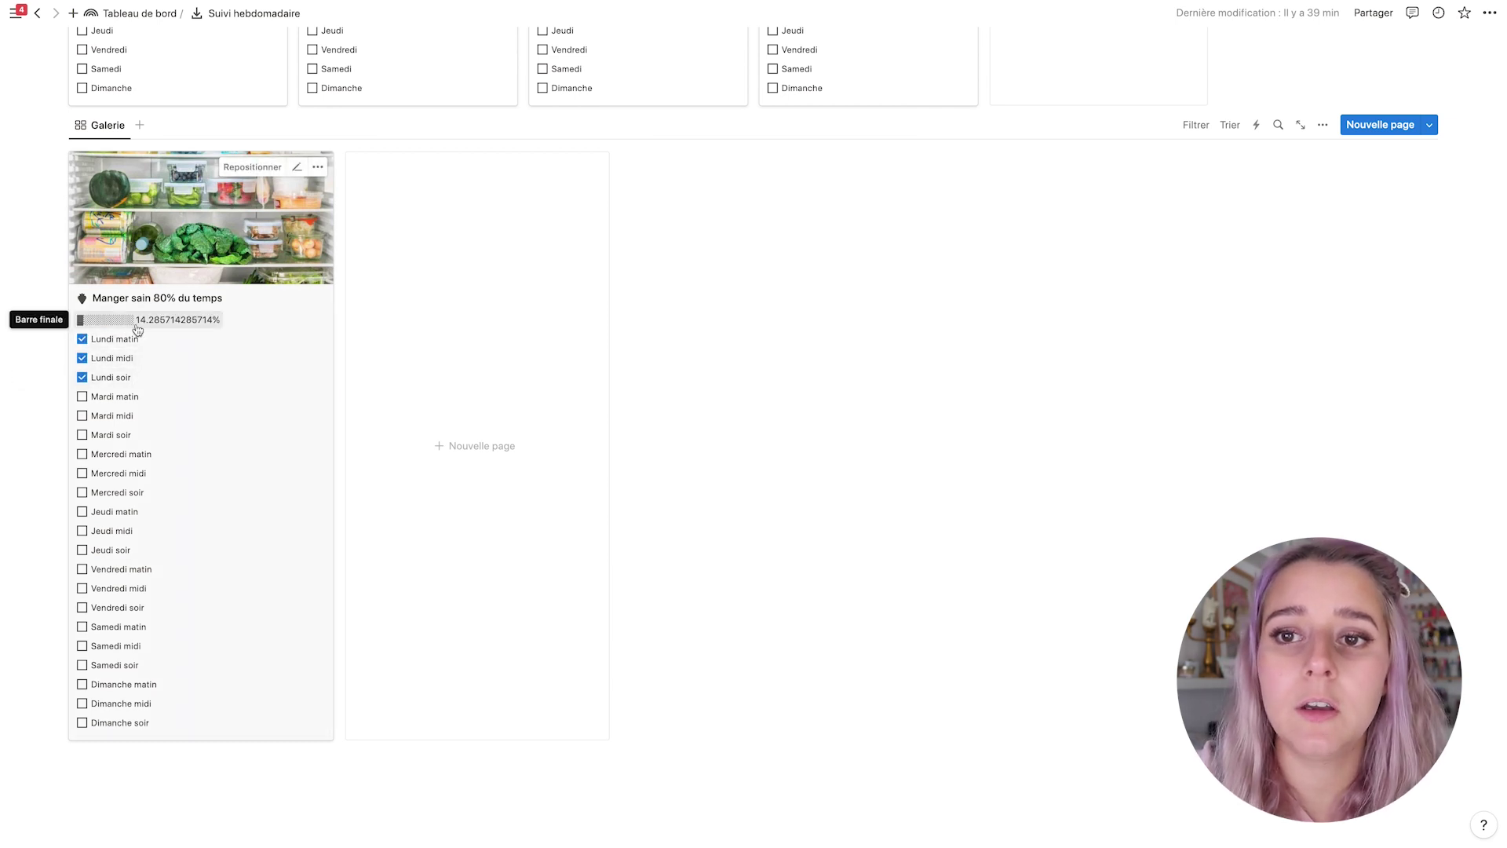
pyautogui.click(81, 397)
pyautogui.click(82, 416)
pyautogui.click(82, 435)
pyautogui.click(82, 453)
pyautogui.click(81, 473)
pyautogui.click(82, 492)
pyautogui.click(81, 511)
# Clear all the ticked meal checkboxes on the Manger sain 80% du temps card, back up to Lundi matin.
pyautogui.click(81, 492)
pyautogui.click(81, 511)
pyautogui.click(82, 473)
pyautogui.click(81, 454)
pyautogui.click(82, 434)
pyautogui.click(82, 415)
pyautogui.click(81, 397)
pyautogui.click(81, 377)
pyautogui.click(81, 358)
pyautogui.click(82, 339)
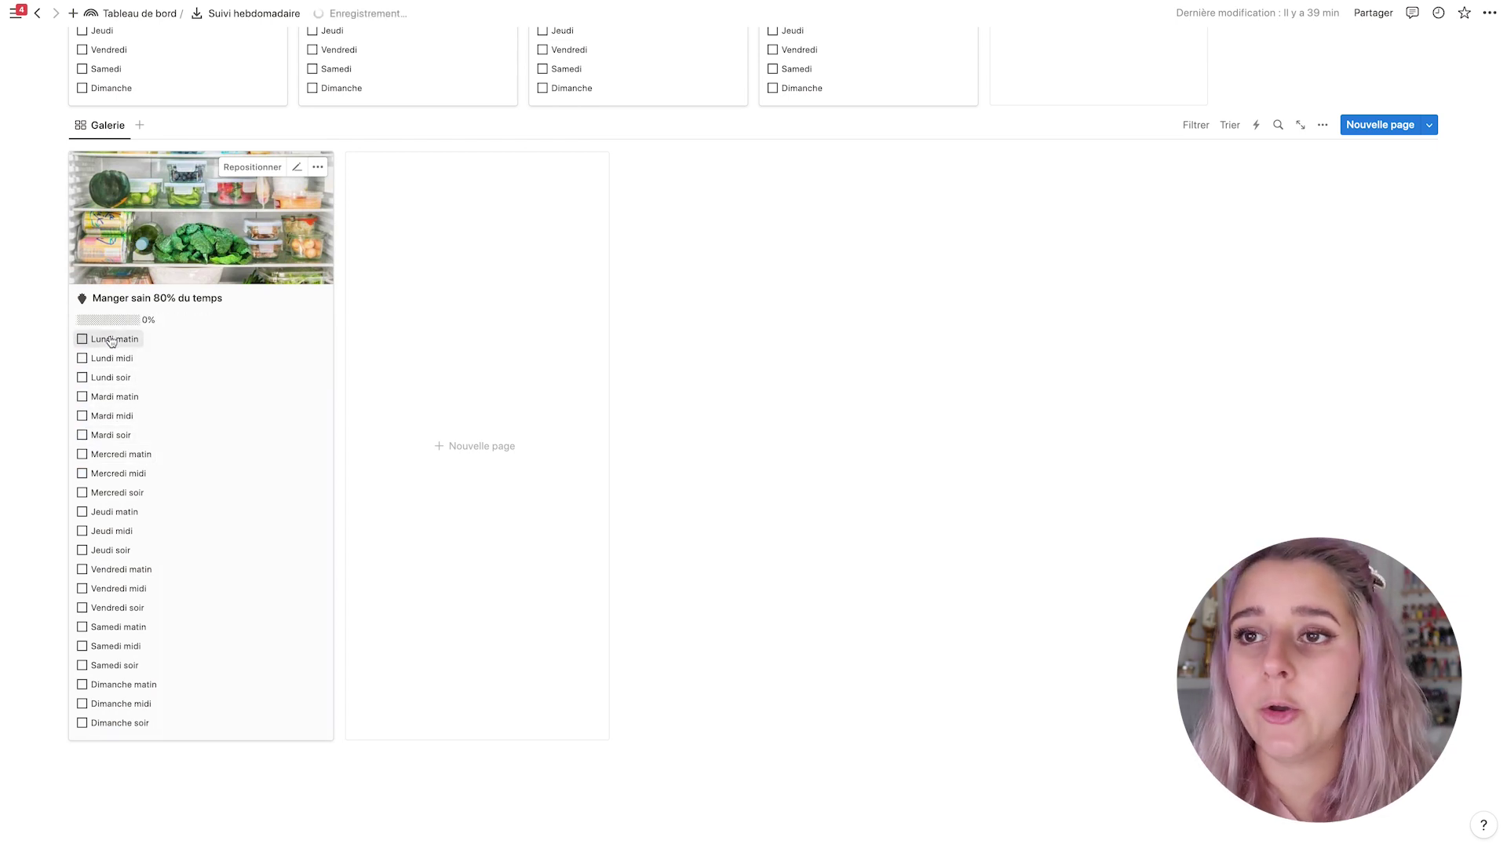
# Return to the Tableau de bord and open the Formations page from its lower gallery.
pyautogui.scroll(3, 192, 335)
pyautogui.scroll(3, 193, 335)
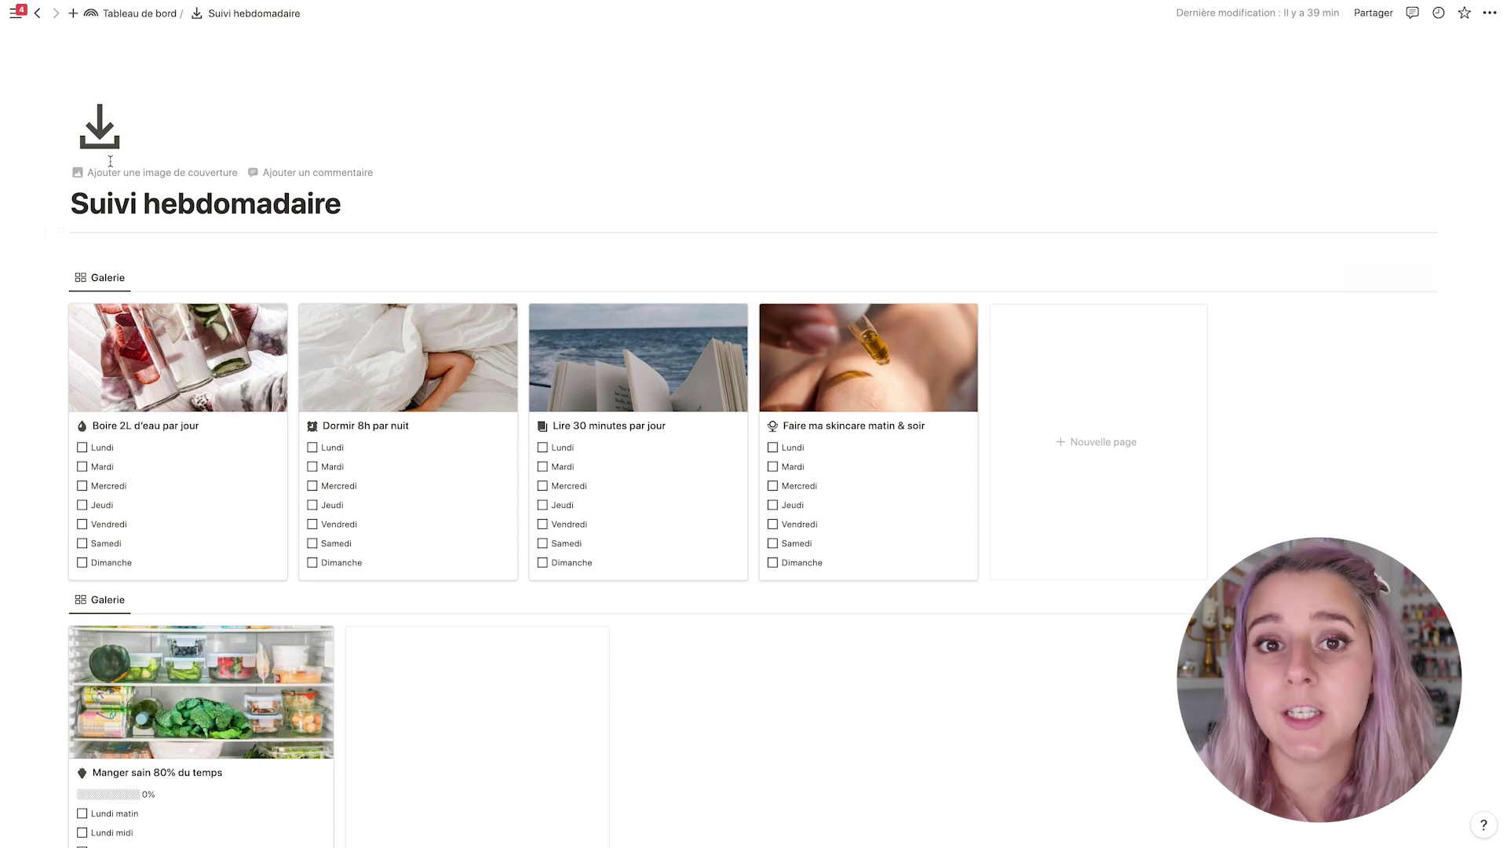
pyautogui.click(140, 16)
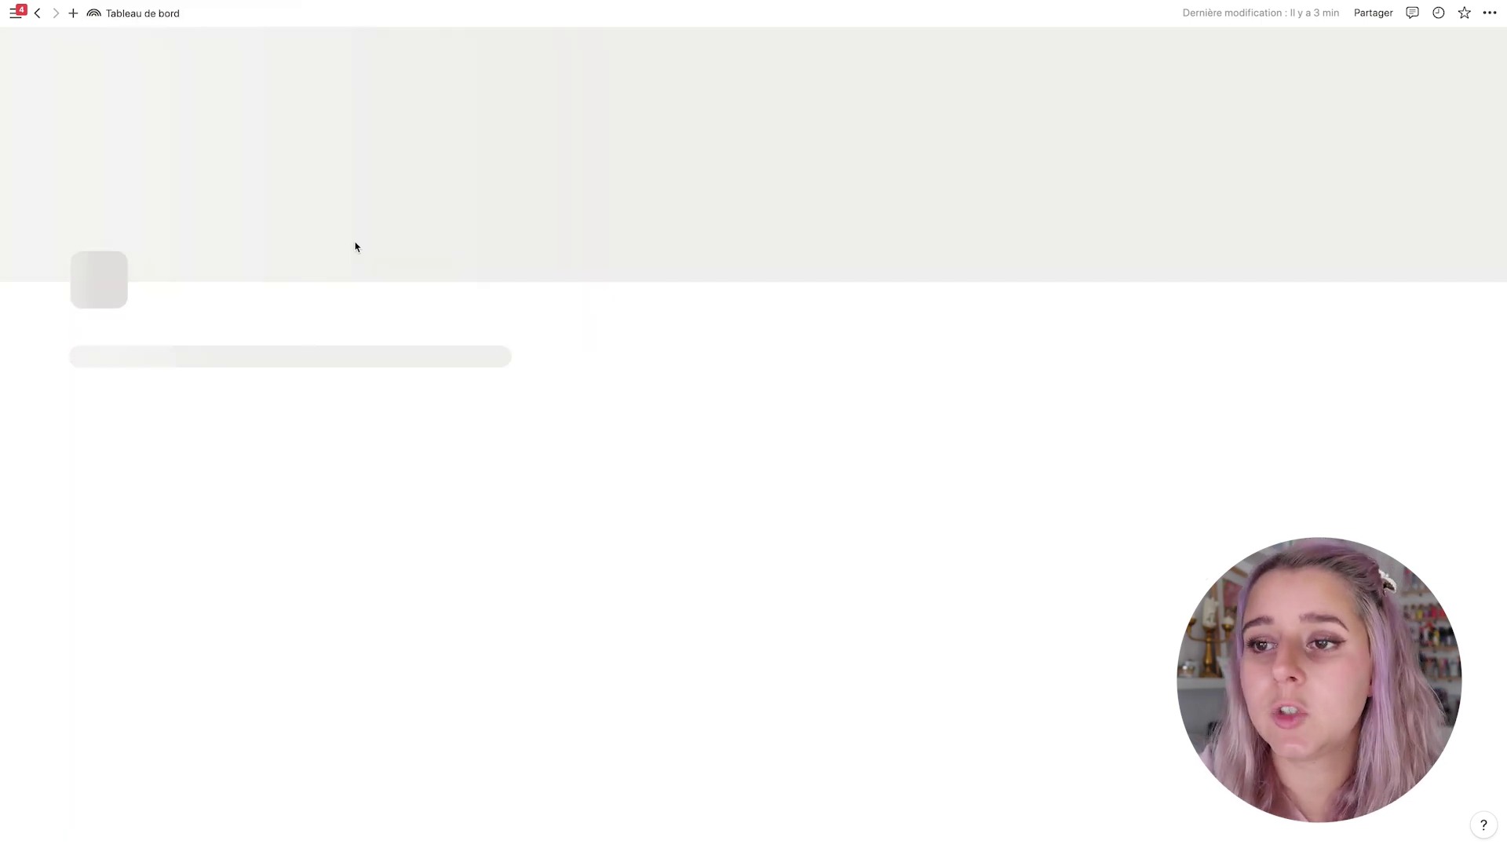
pyautogui.scroll(-6, 426, 353)
pyautogui.scroll(-10, 427, 353)
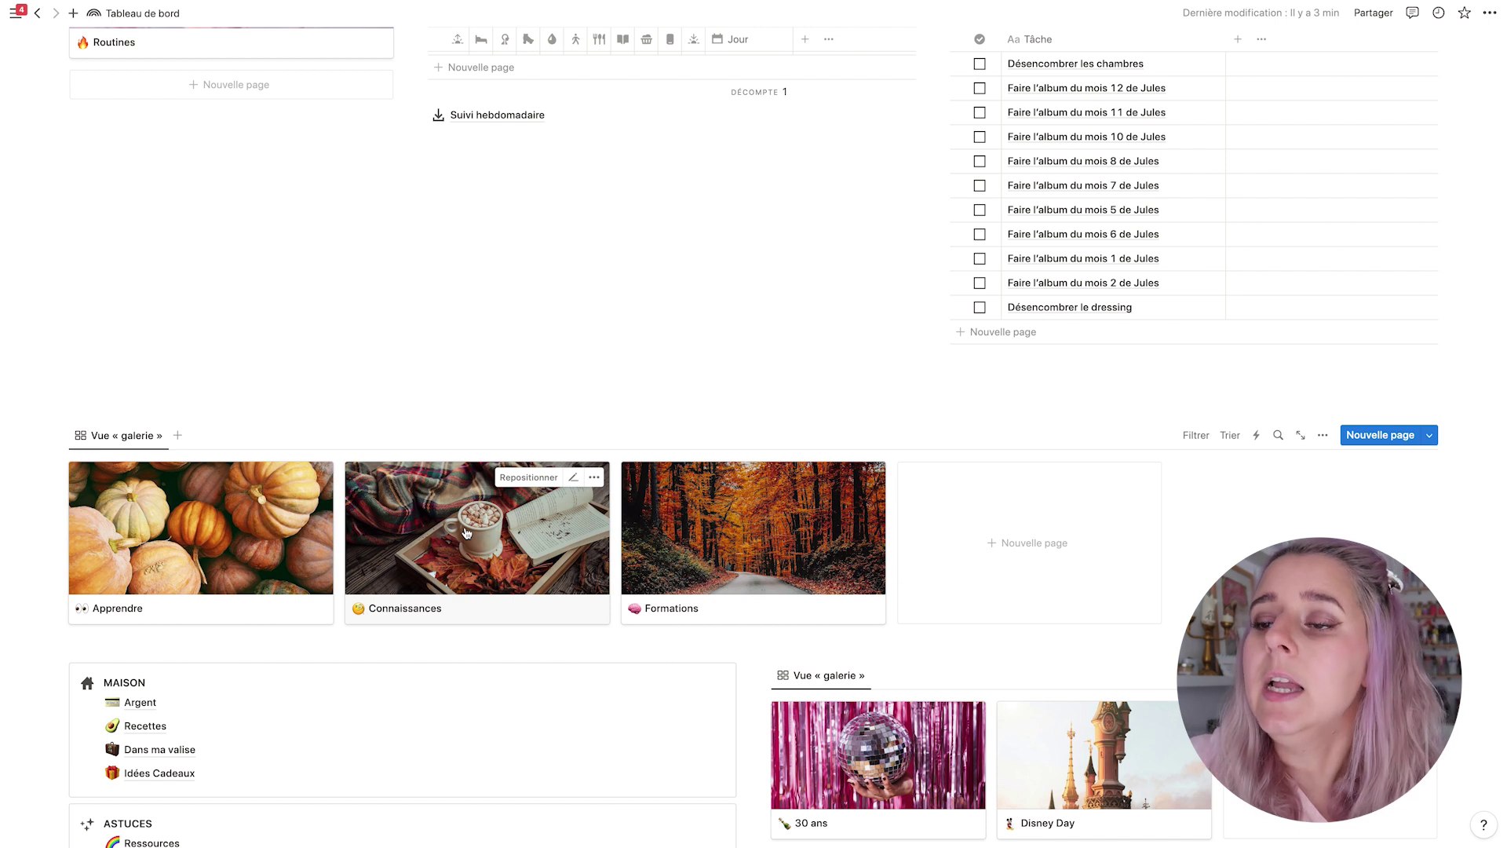
pyautogui.click(738, 514)
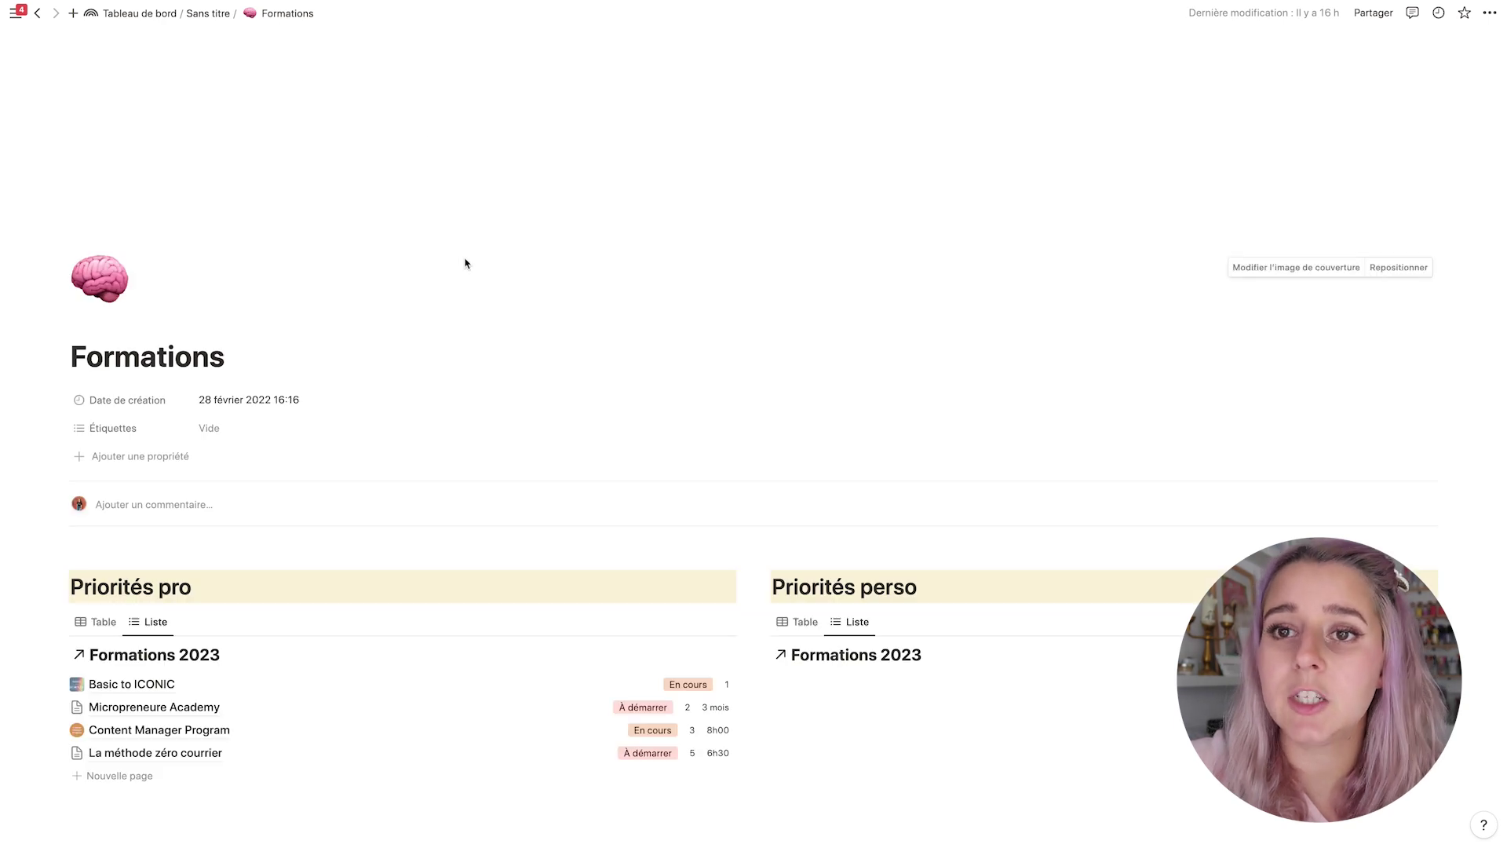
# Look through the Formations page's course lists, grouped by priority, status and theme.
pyautogui.scroll(-10, 466, 263)
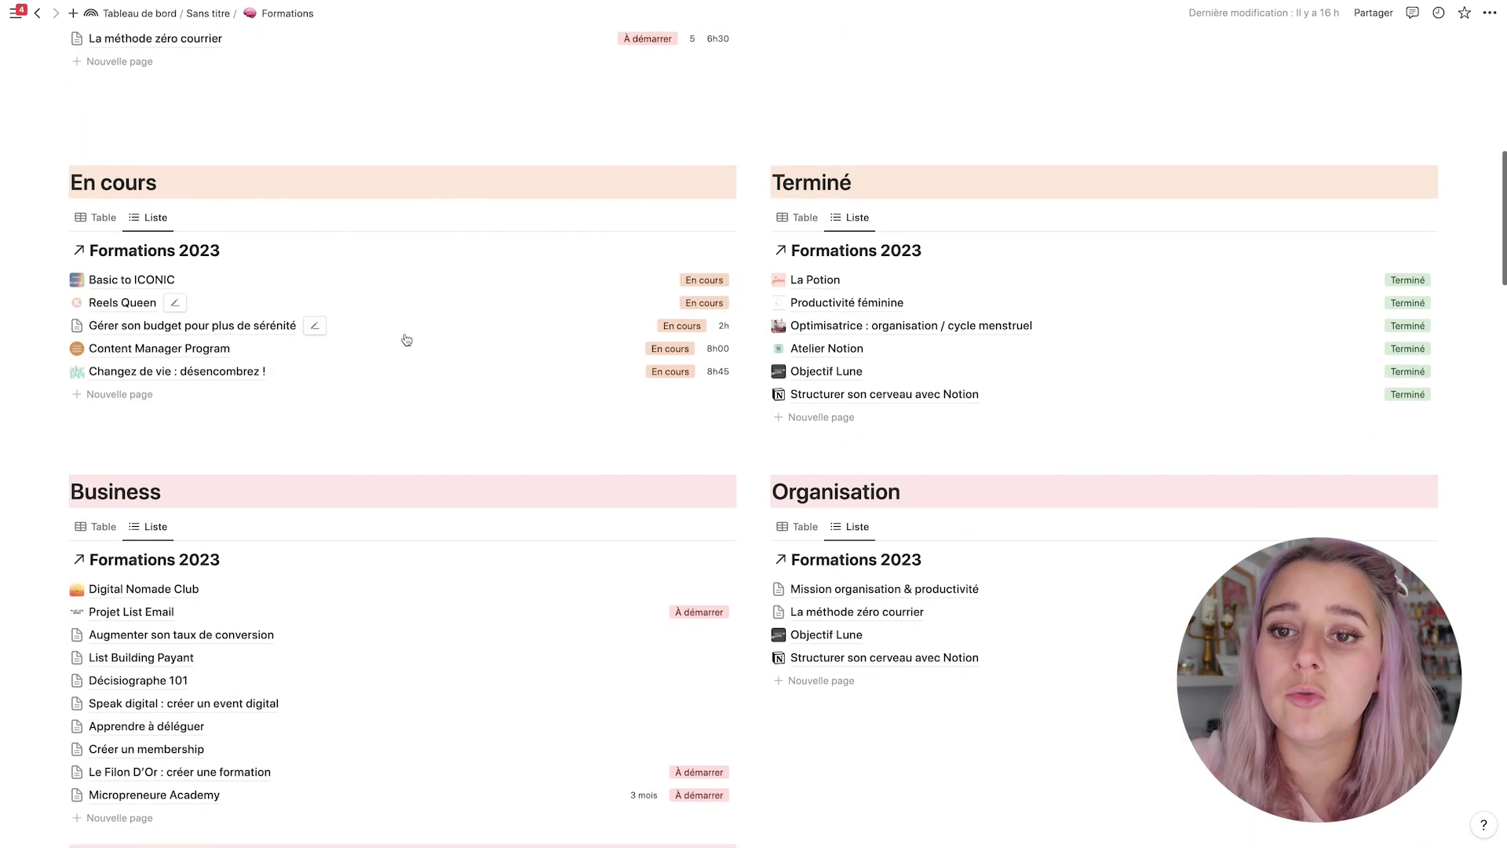
pyautogui.scroll(10, 406, 339)
pyautogui.scroll(-5, 407, 339)
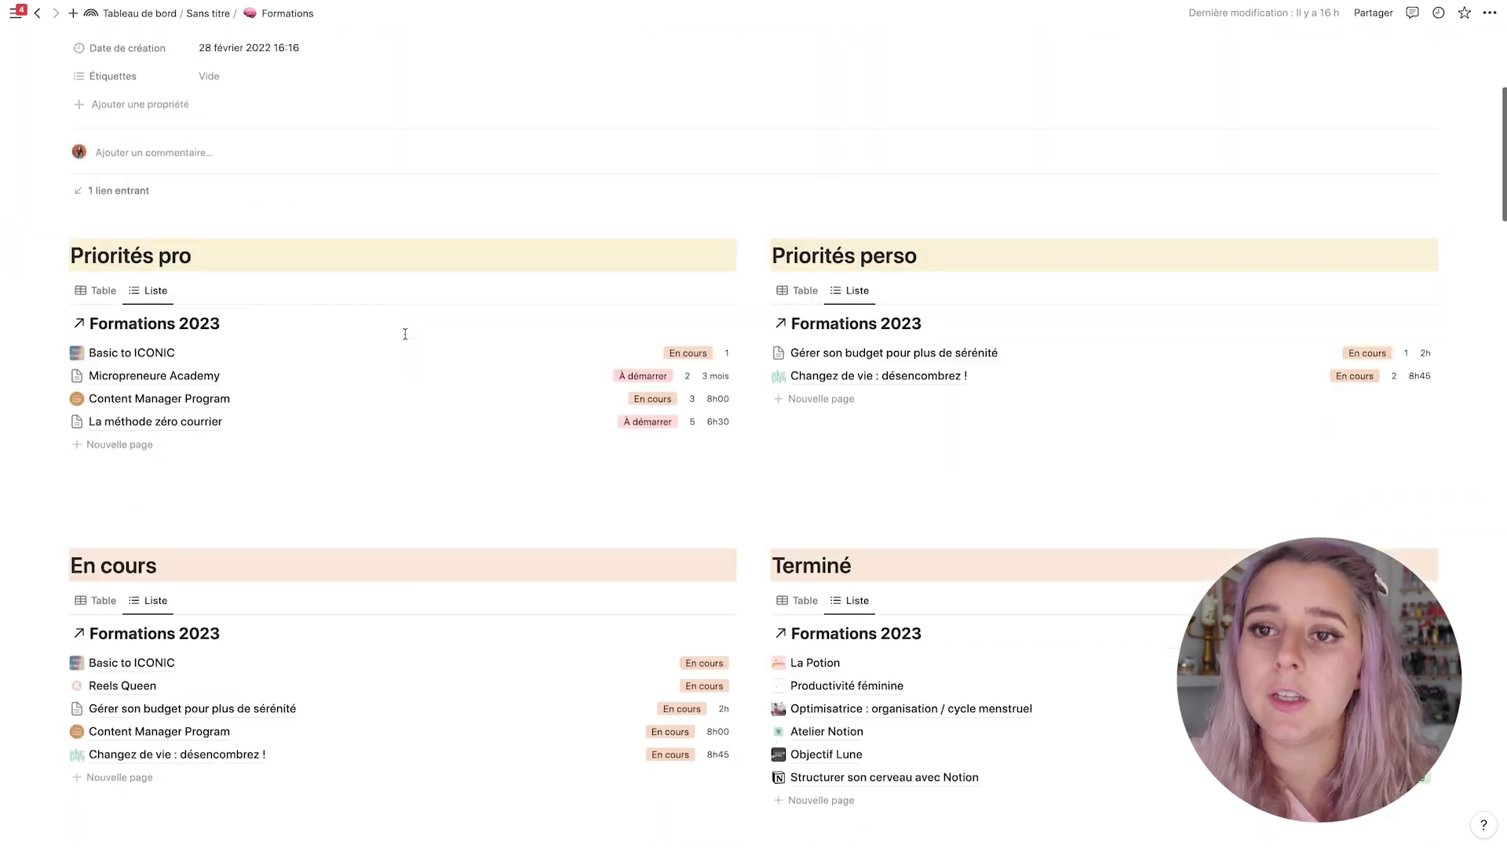
pyautogui.scroll(-15, 407, 339)
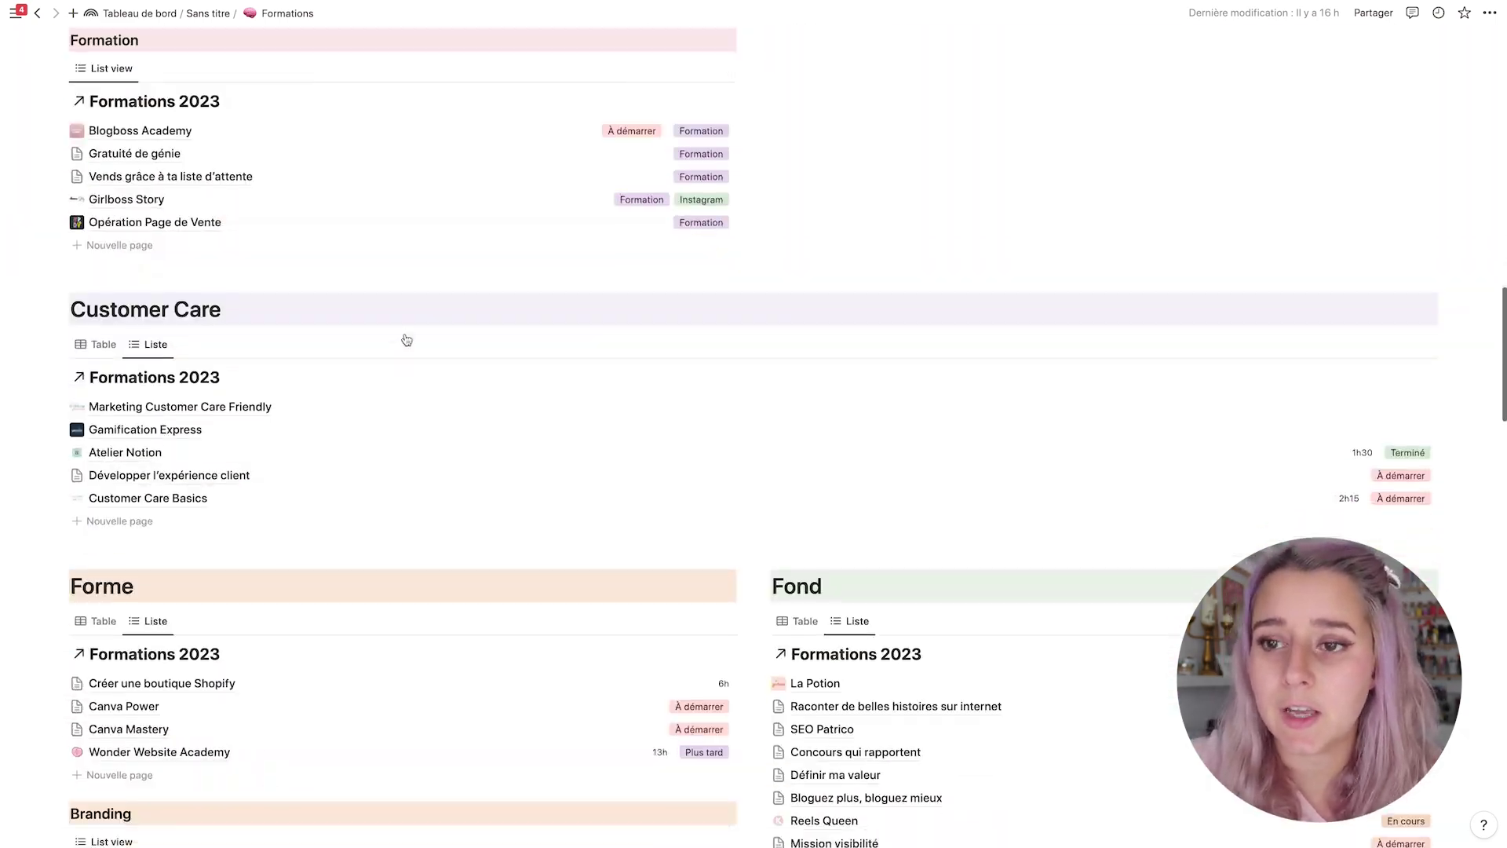
pyautogui.scroll(-15, 406, 339)
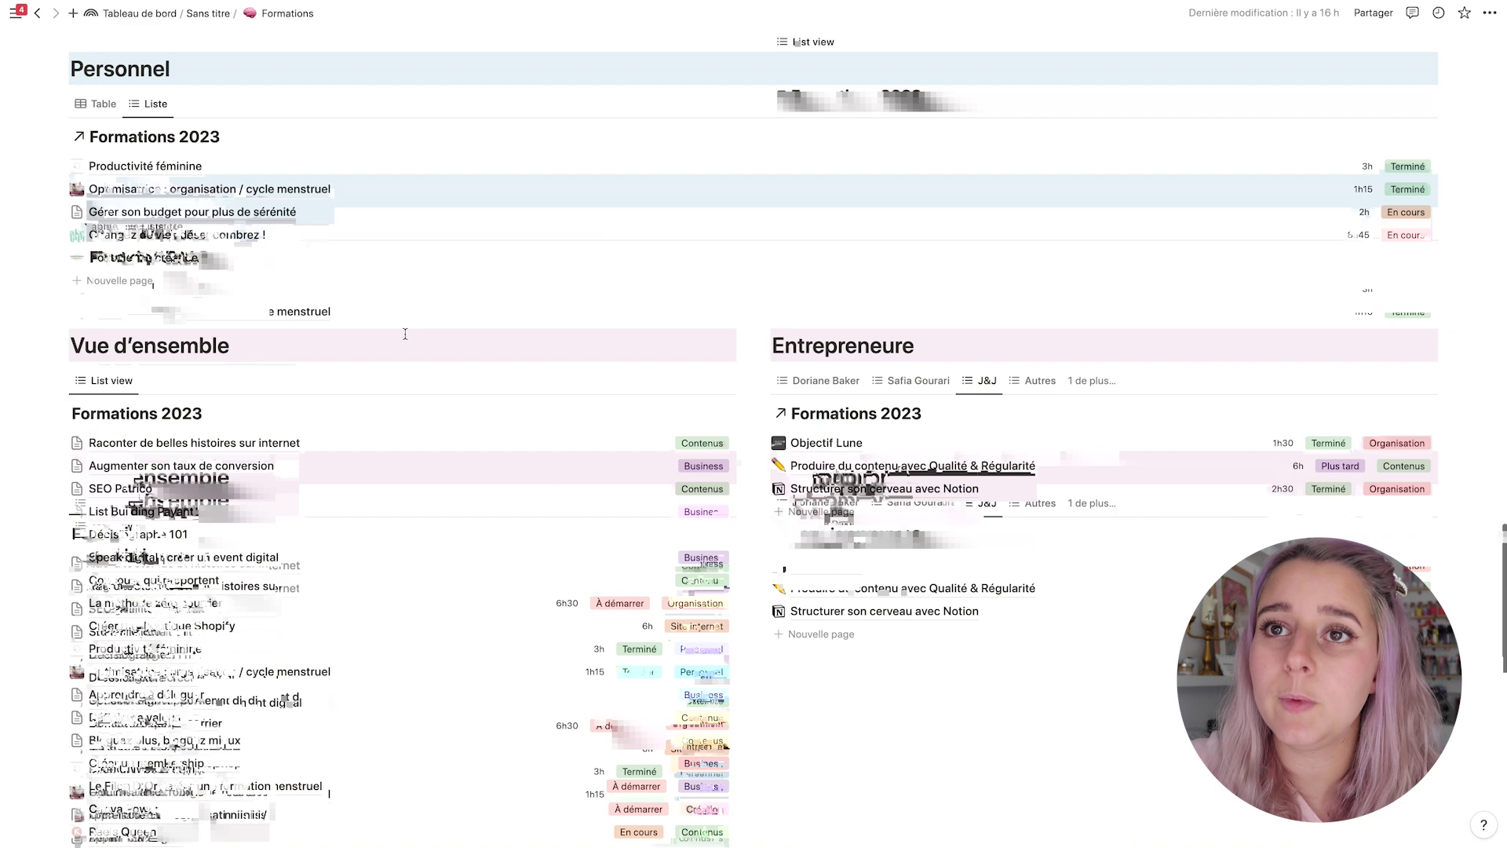
pyautogui.scroll(12, 405, 333)
pyautogui.scroll(10, 405, 334)
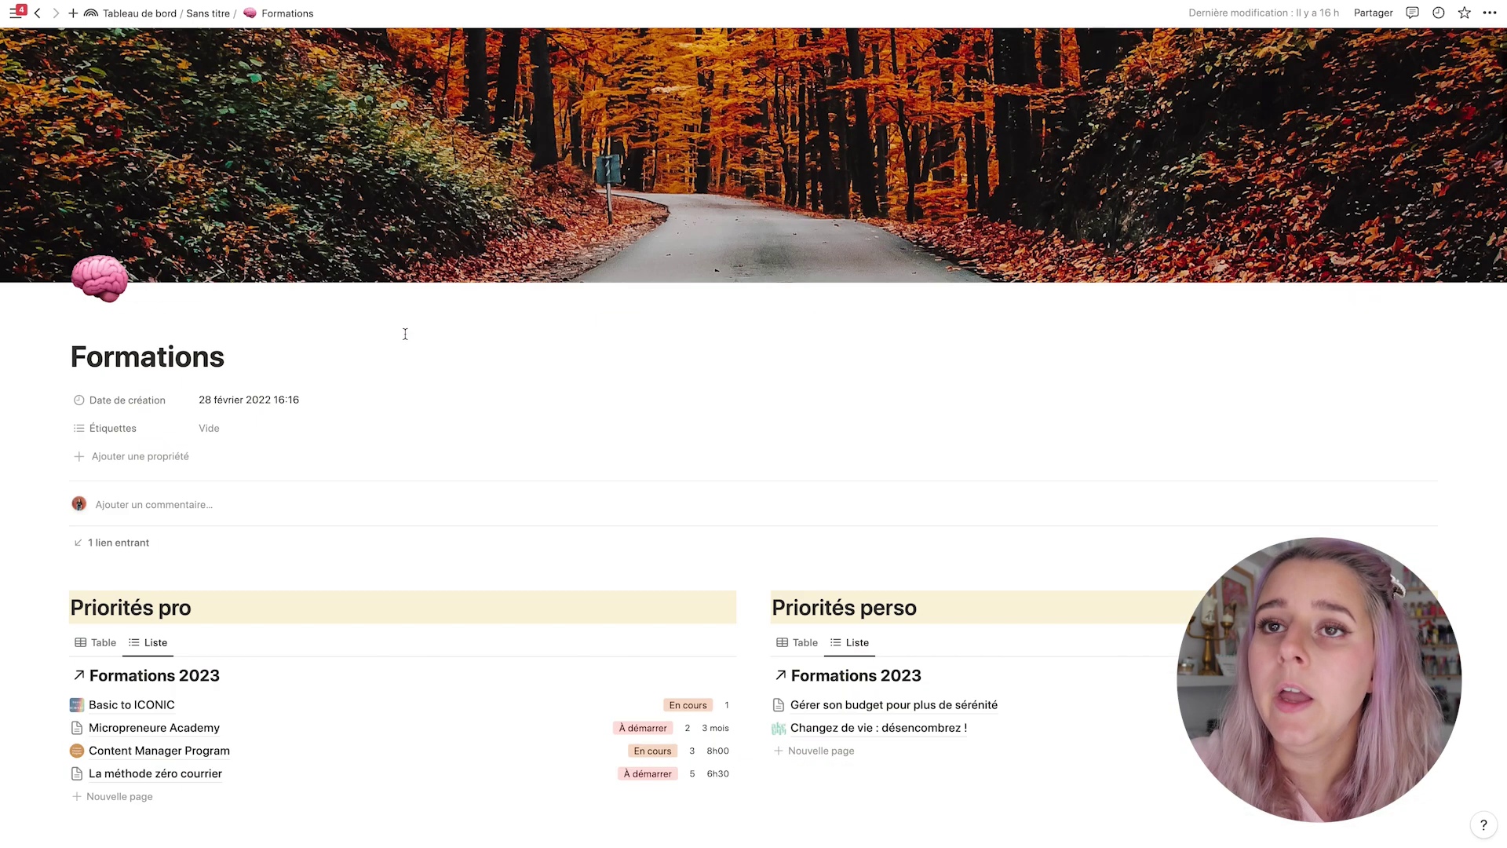
# Return to the Tableau de bord and add a page named "Psychologie" to the gallery containing Formations.
pyautogui.click(138, 13)
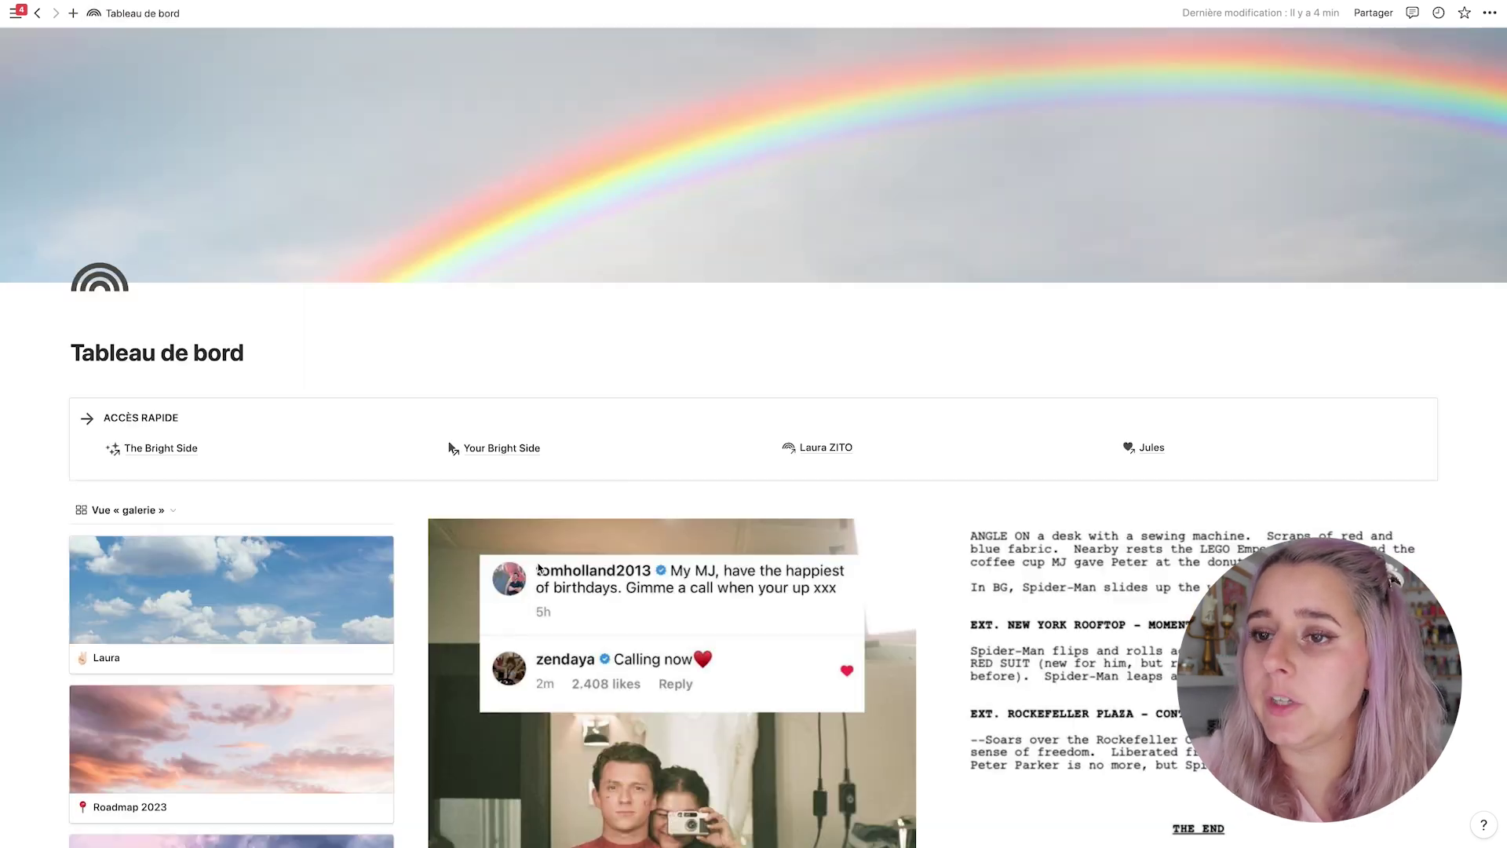
pyautogui.scroll(-5, 534, 562)
pyautogui.scroll(-10, 535, 562)
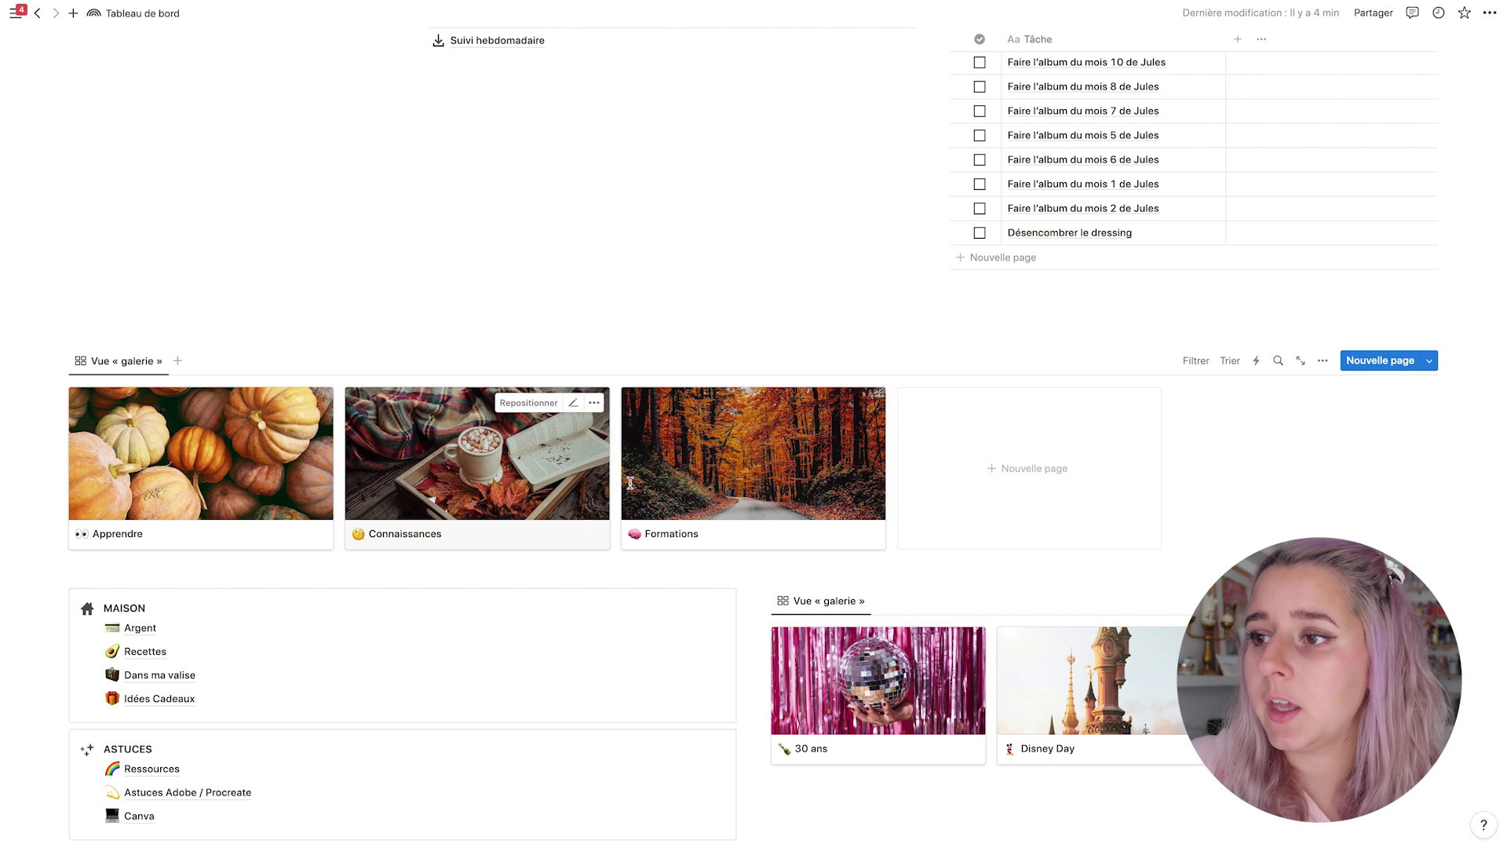
pyautogui.click(1034, 469)
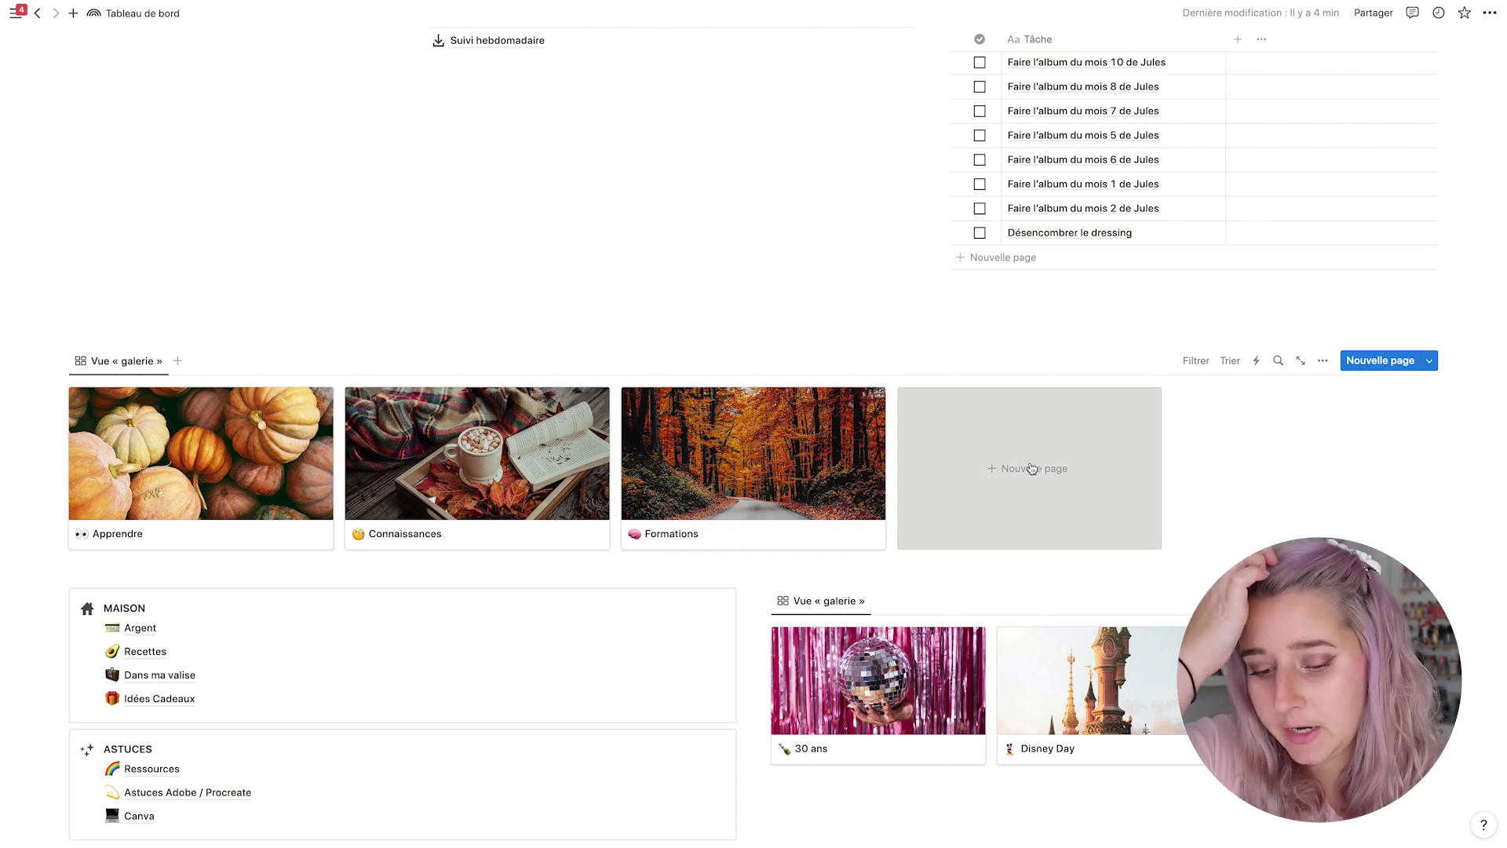
pyautogui.write('P')
pyautogui.press('BackSpace')
pyautogui.write('P')
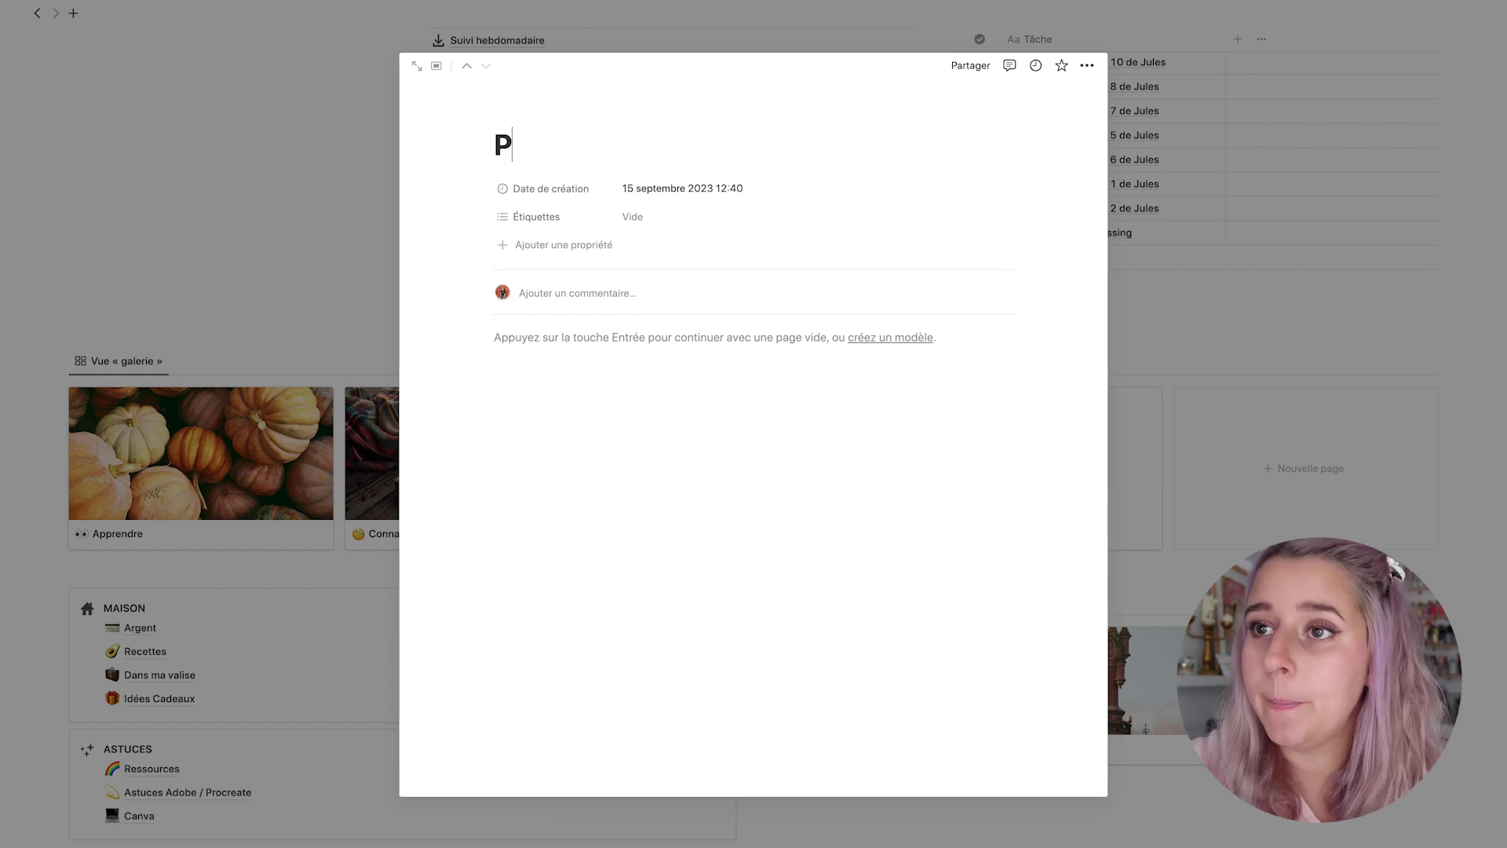
pyautogui.write('sychologie')
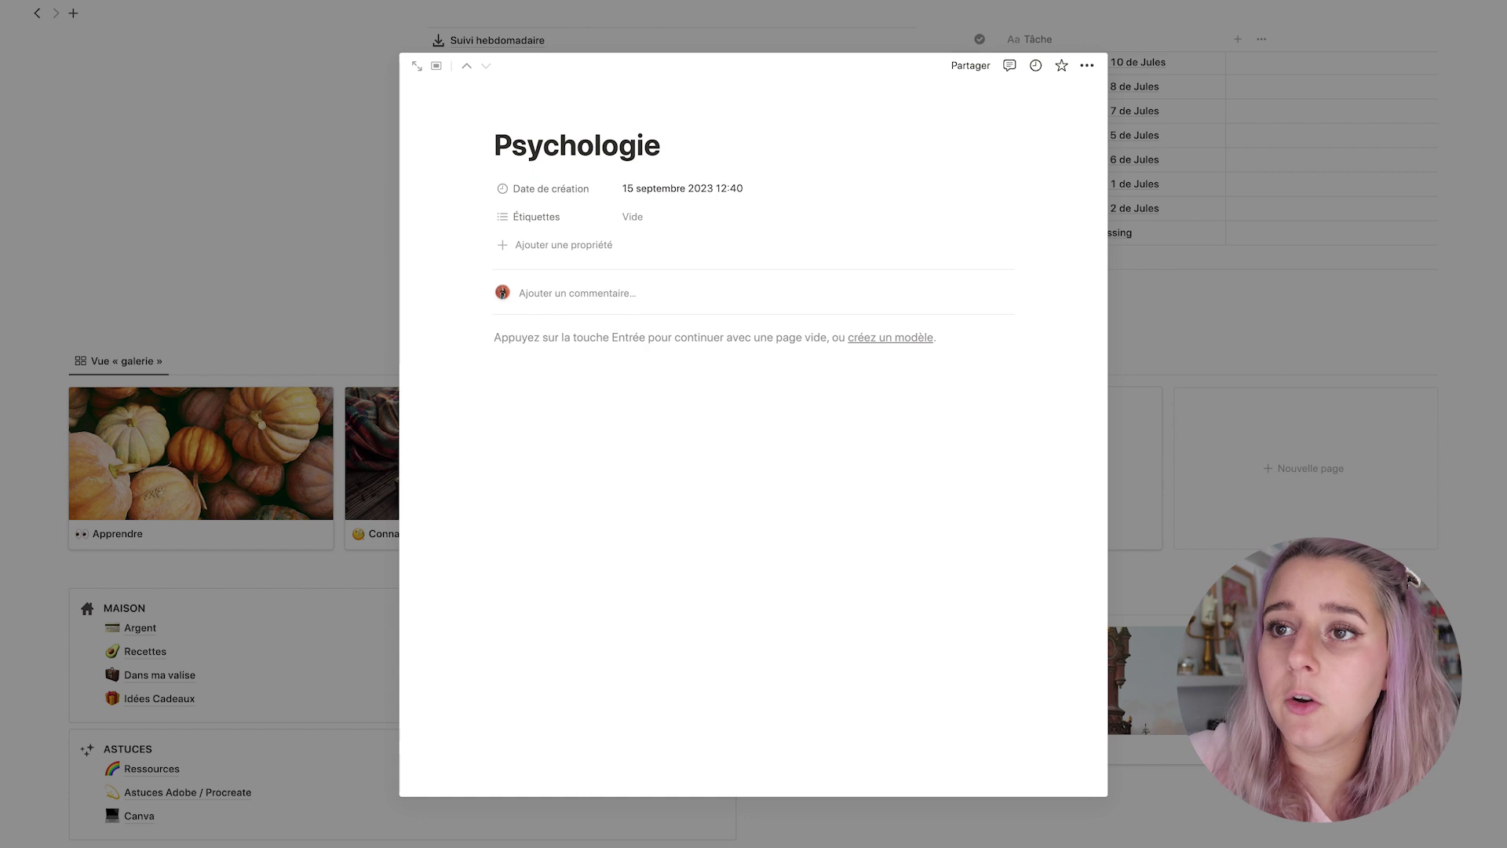
# Delete the Date de création and Étiquettes properties from the Psychologie page's database and close the page.
pyautogui.click(483, 189)
pyautogui.click(545, 310)
pyautogui.click(762, 431)
pyautogui.click(482, 189)
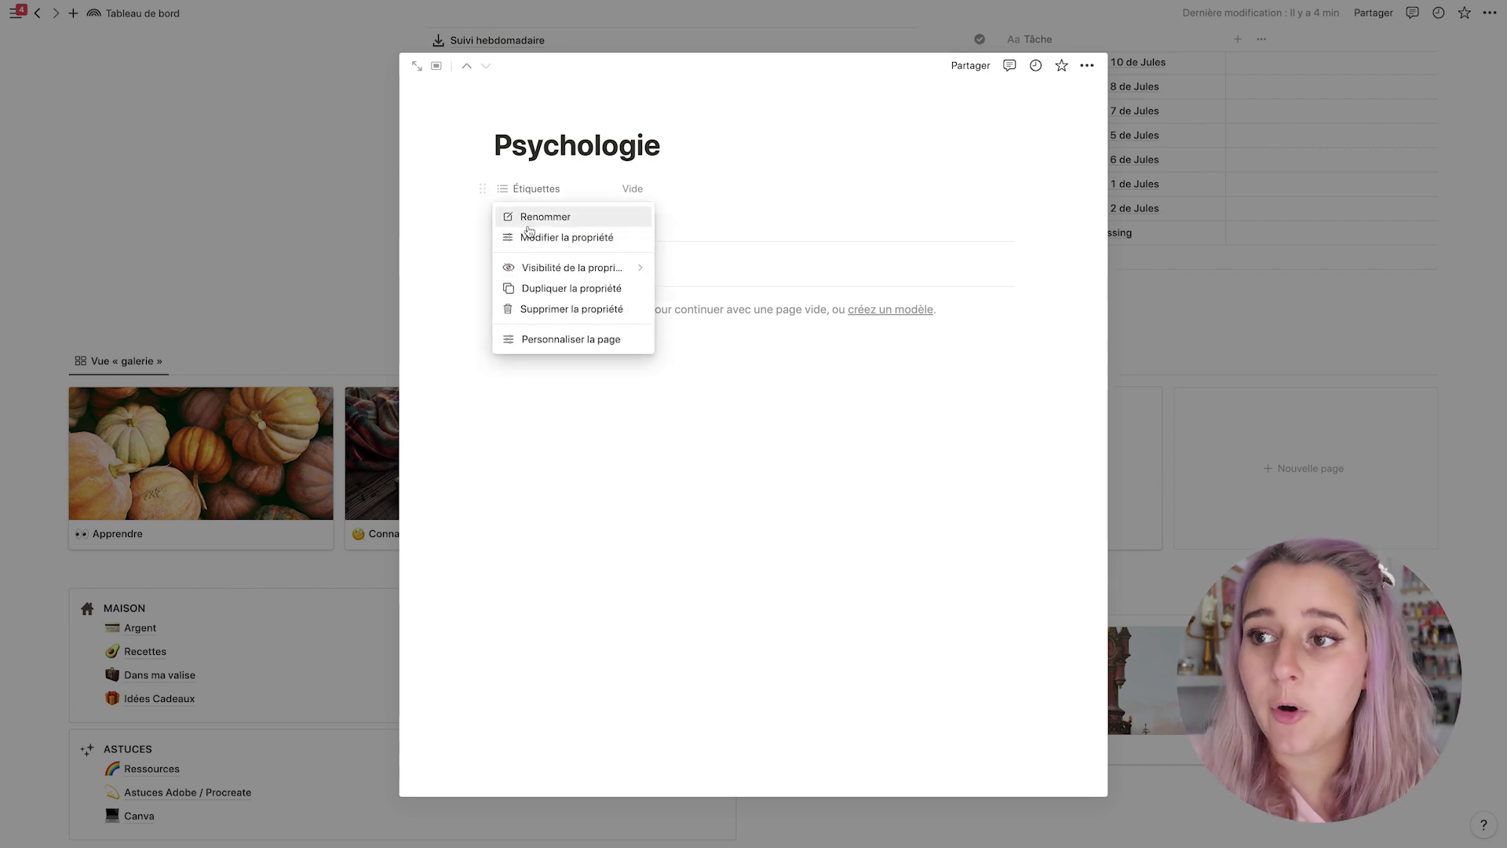
pyautogui.click(571, 310)
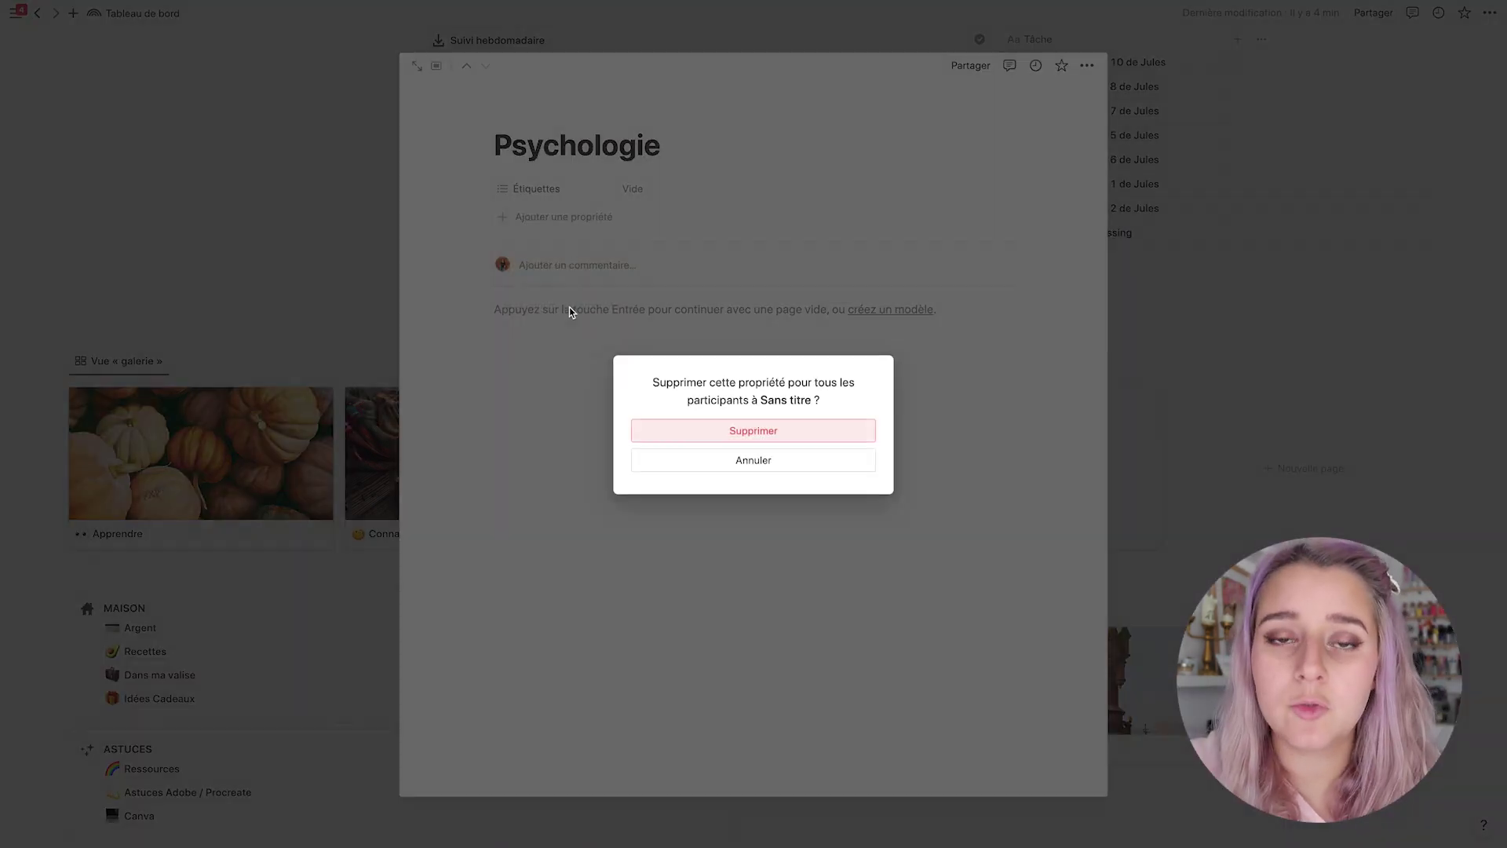
pyautogui.click(697, 434)
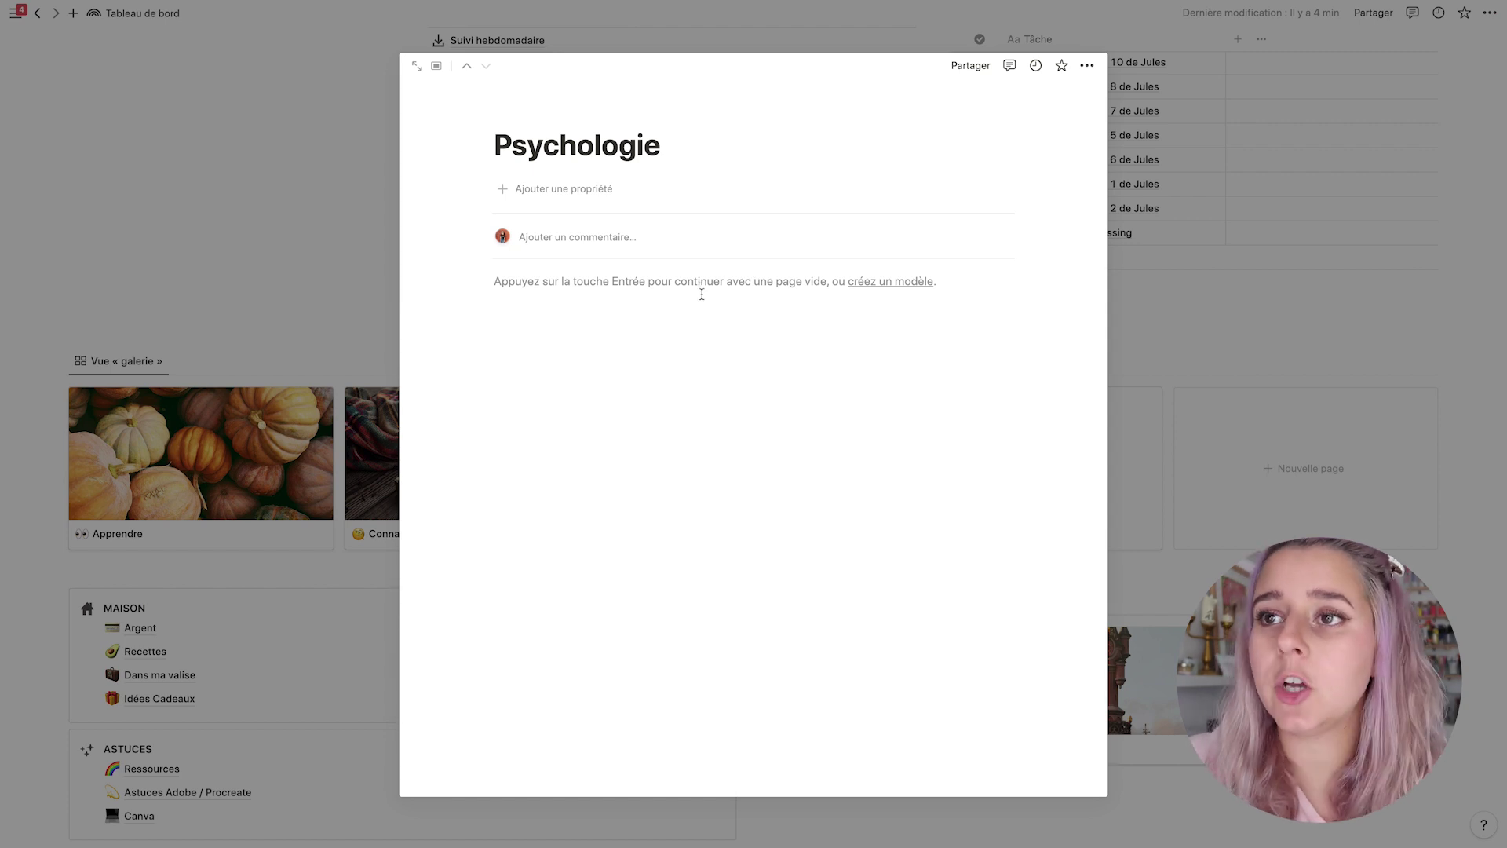
pyautogui.click(1292, 332)
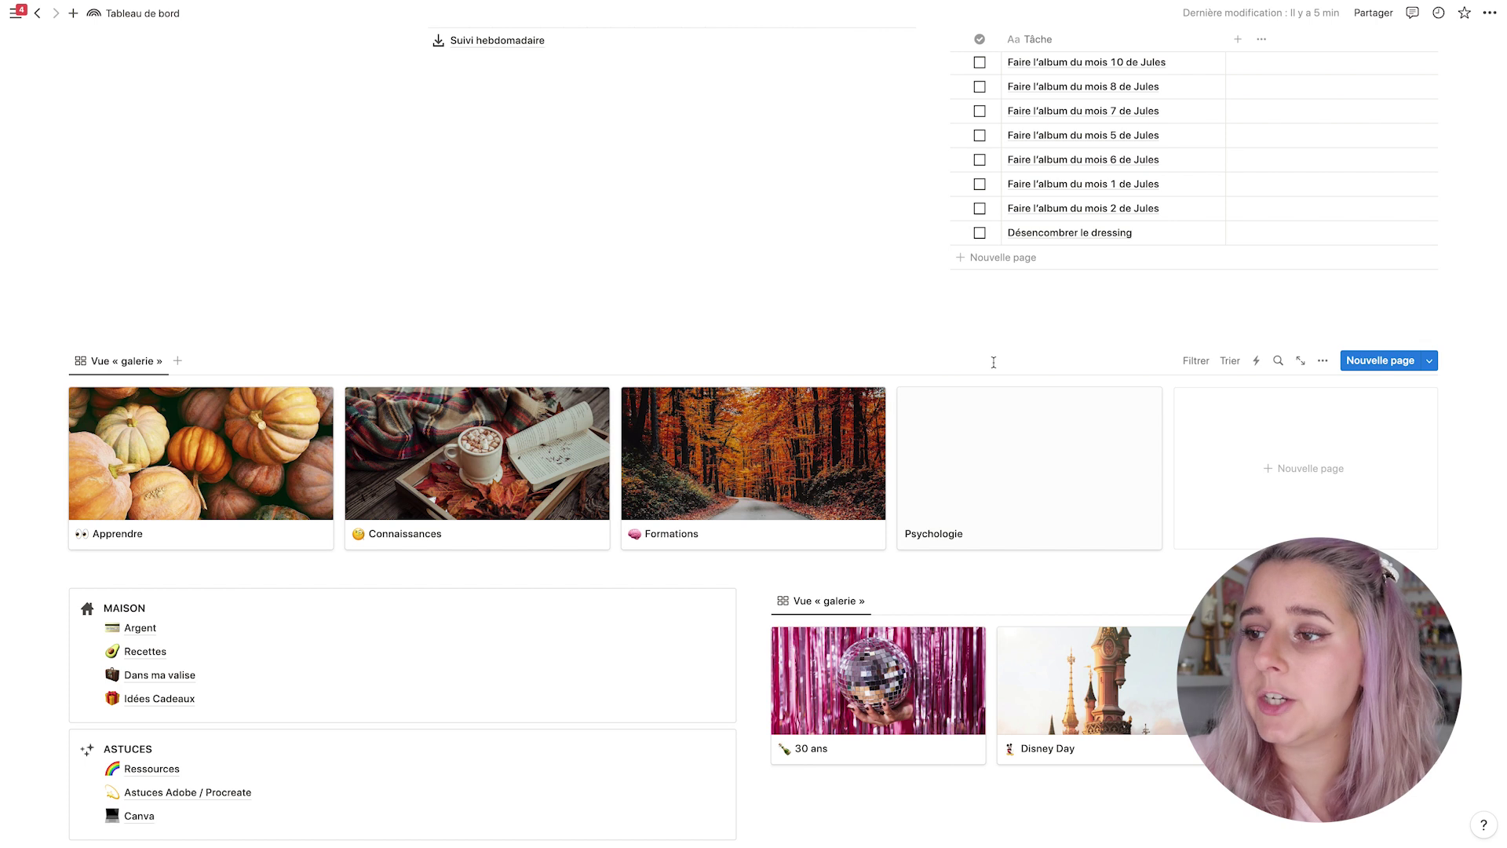
# Reopen the Psychologie page and give it the woman meditating in lotus position emoji as icon, searching for "mind".
pyautogui.click(1067, 484)
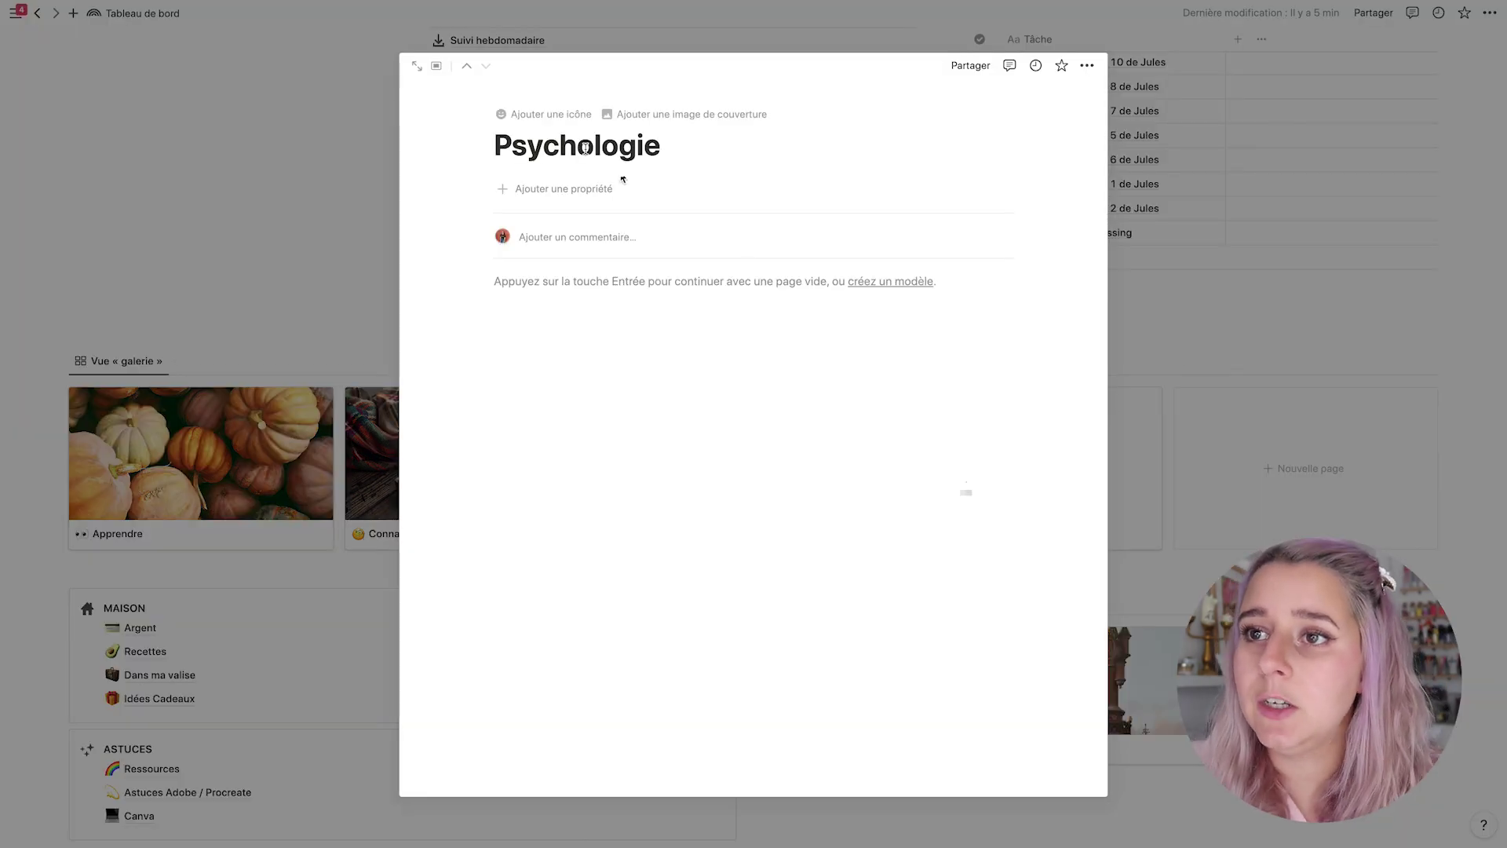
pyautogui.click(541, 114)
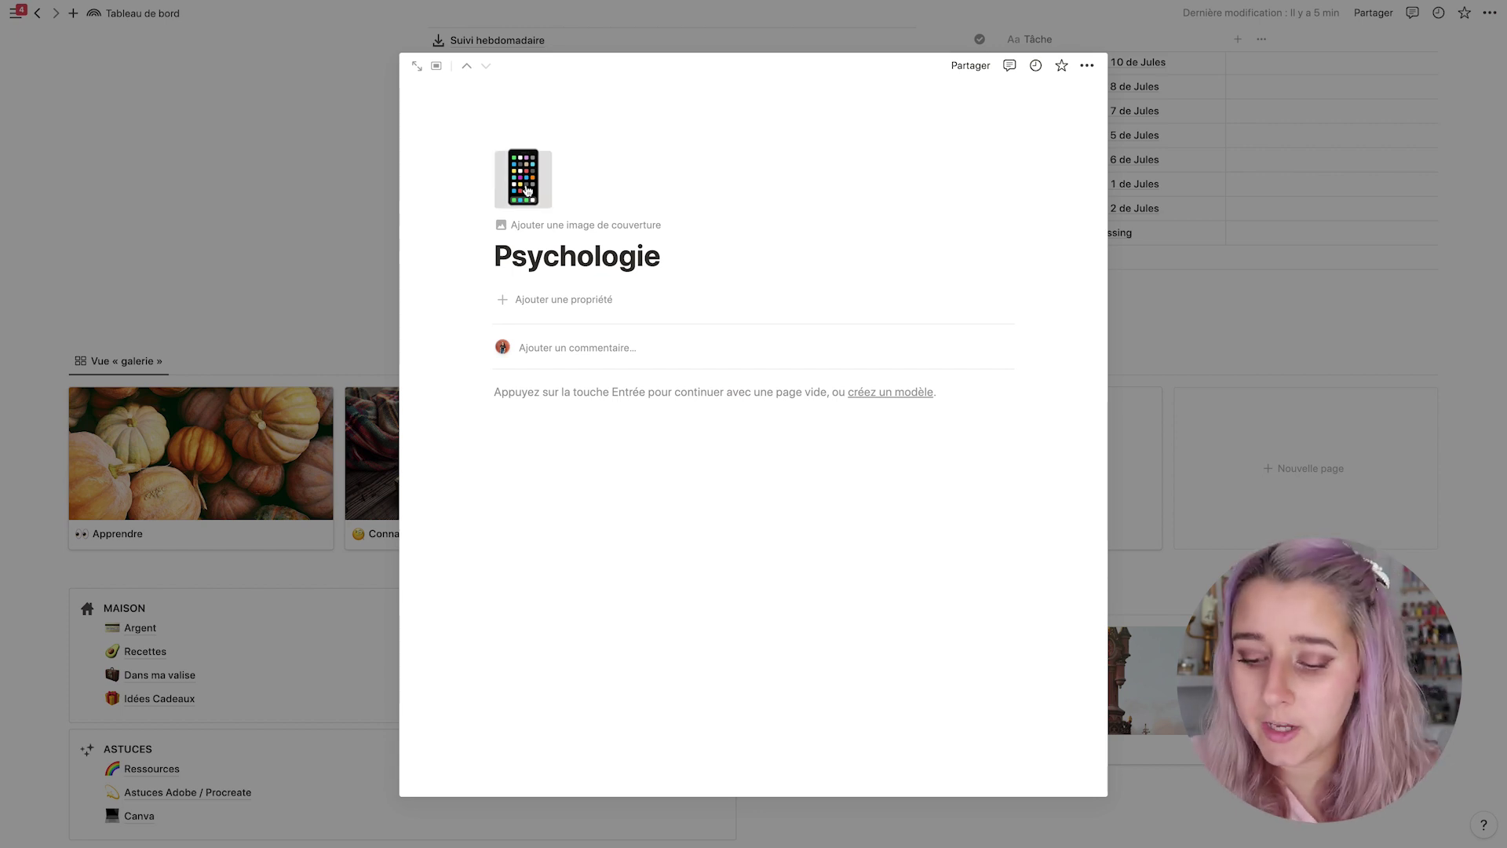
pyautogui.click(524, 202)
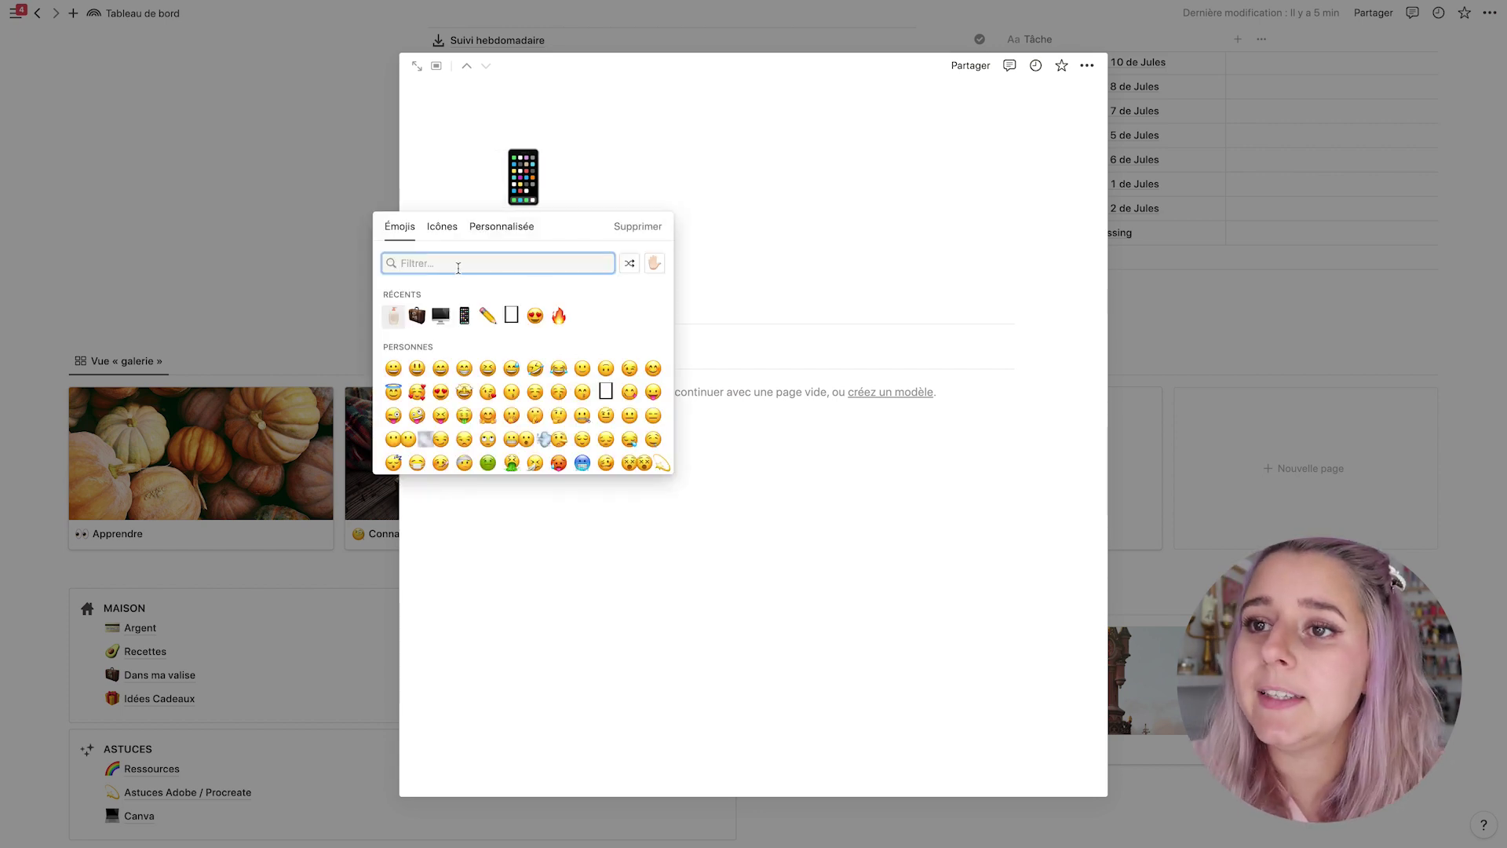
pyautogui.write('mind')
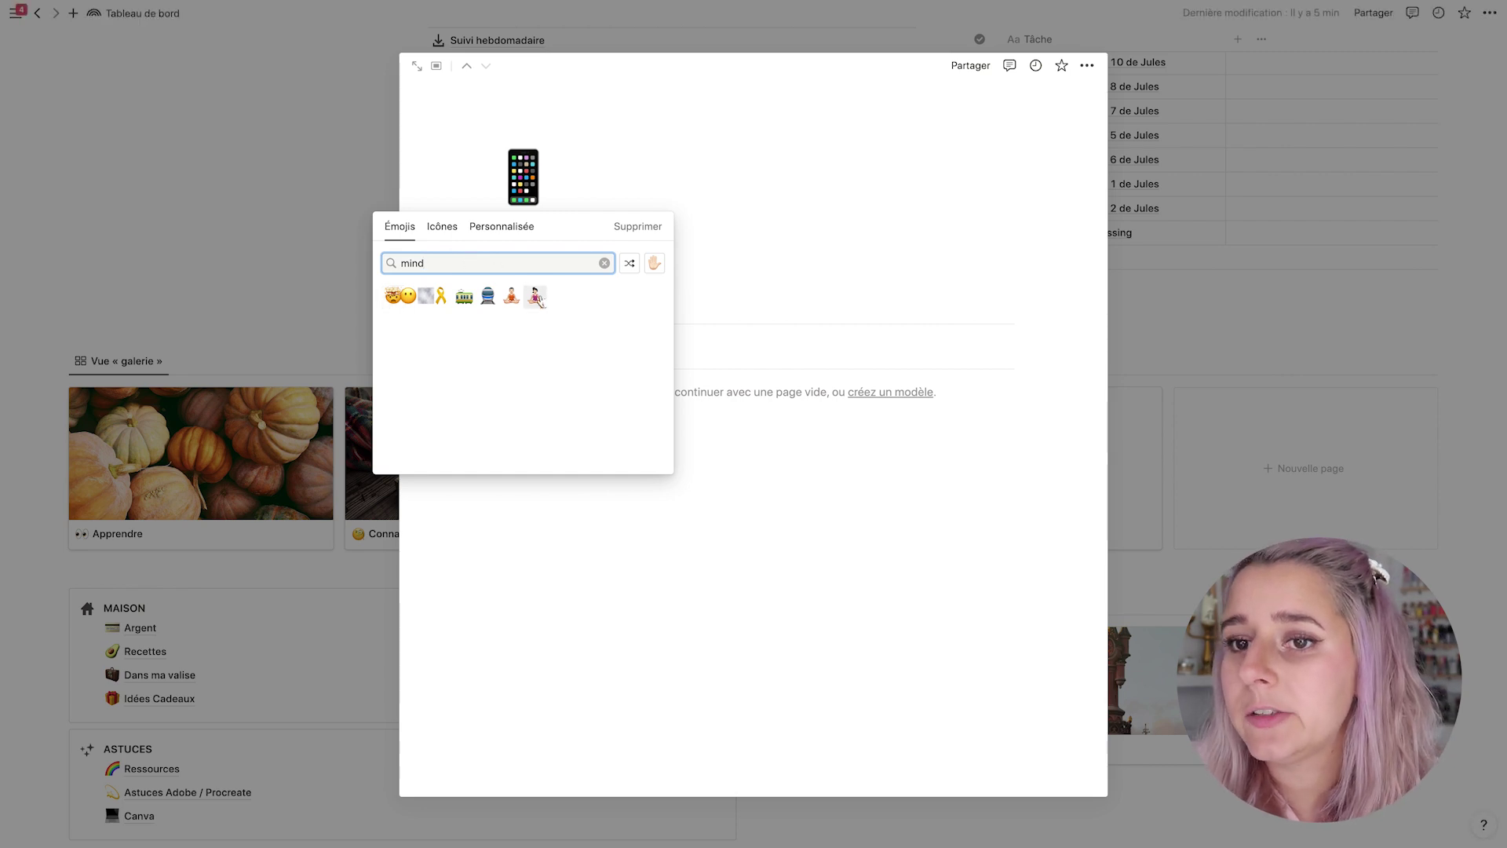
pyautogui.click(536, 296)
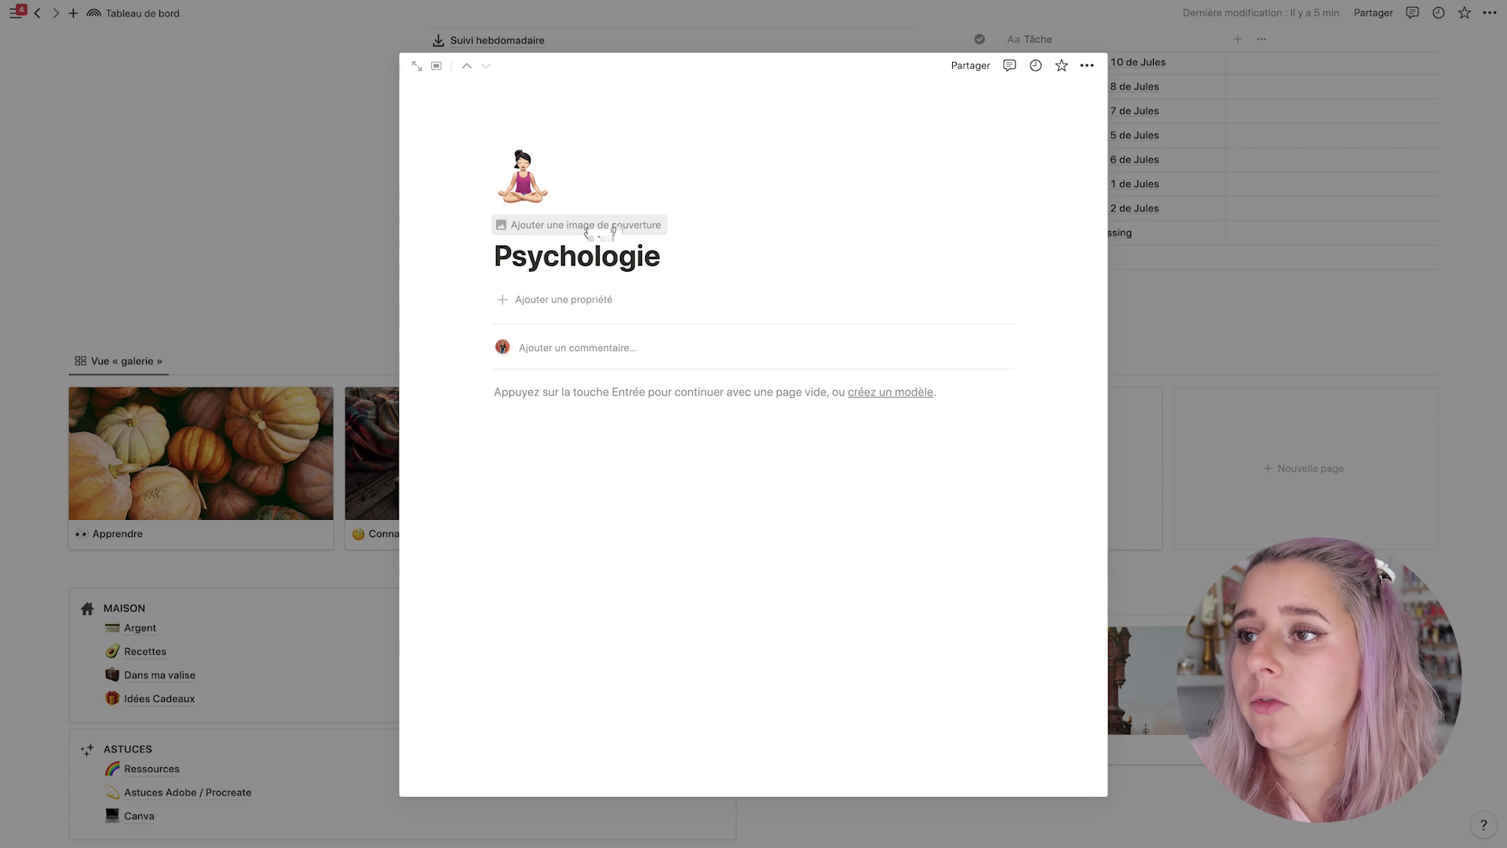
# Add a cover image to the Psychologie page and open the Unsplash picture search to replace it.
pyautogui.click(615, 226)
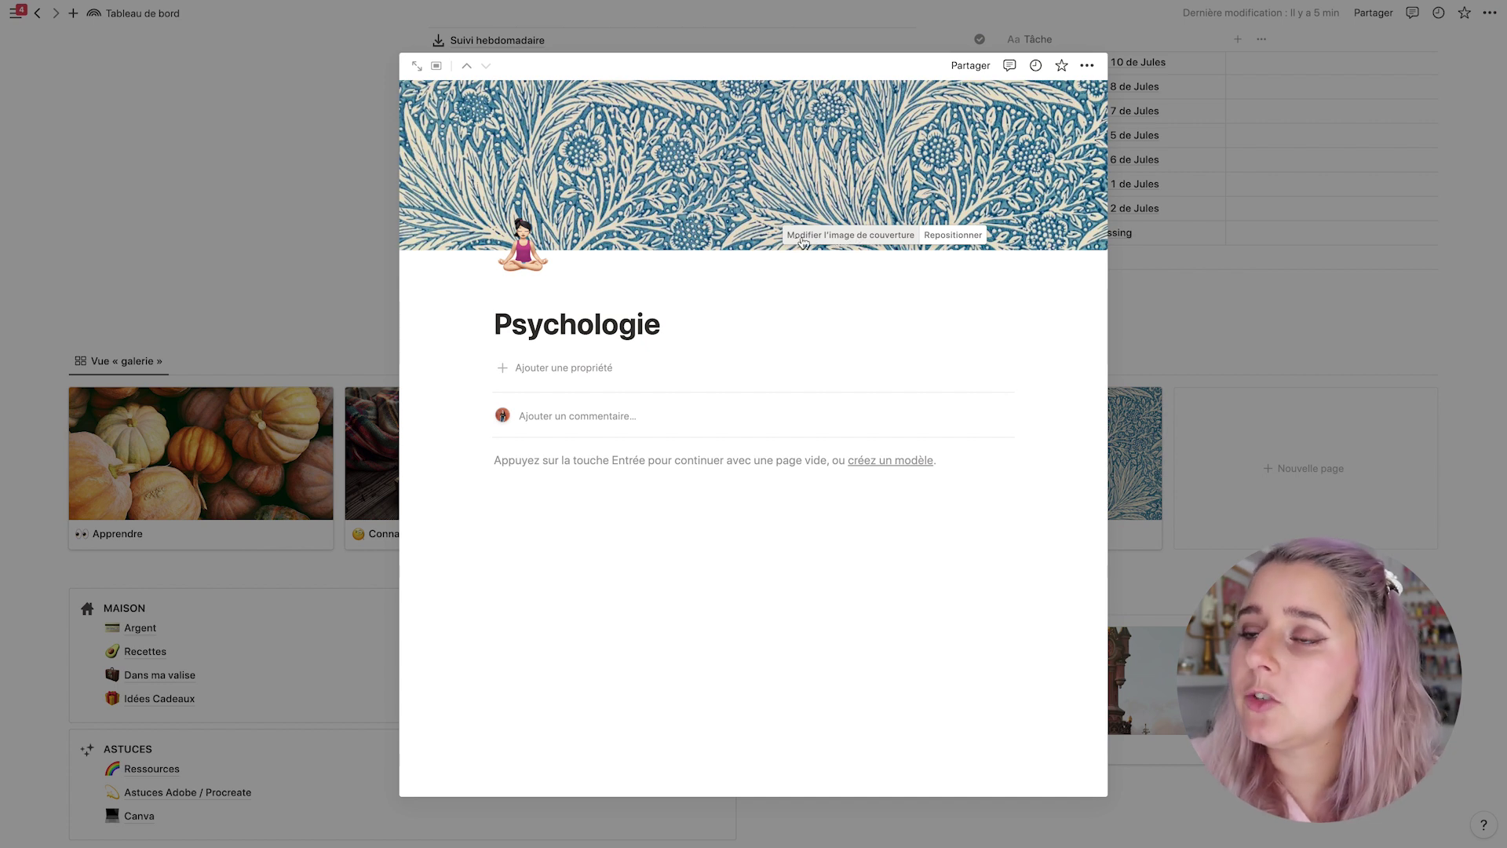
pyautogui.click(850, 235)
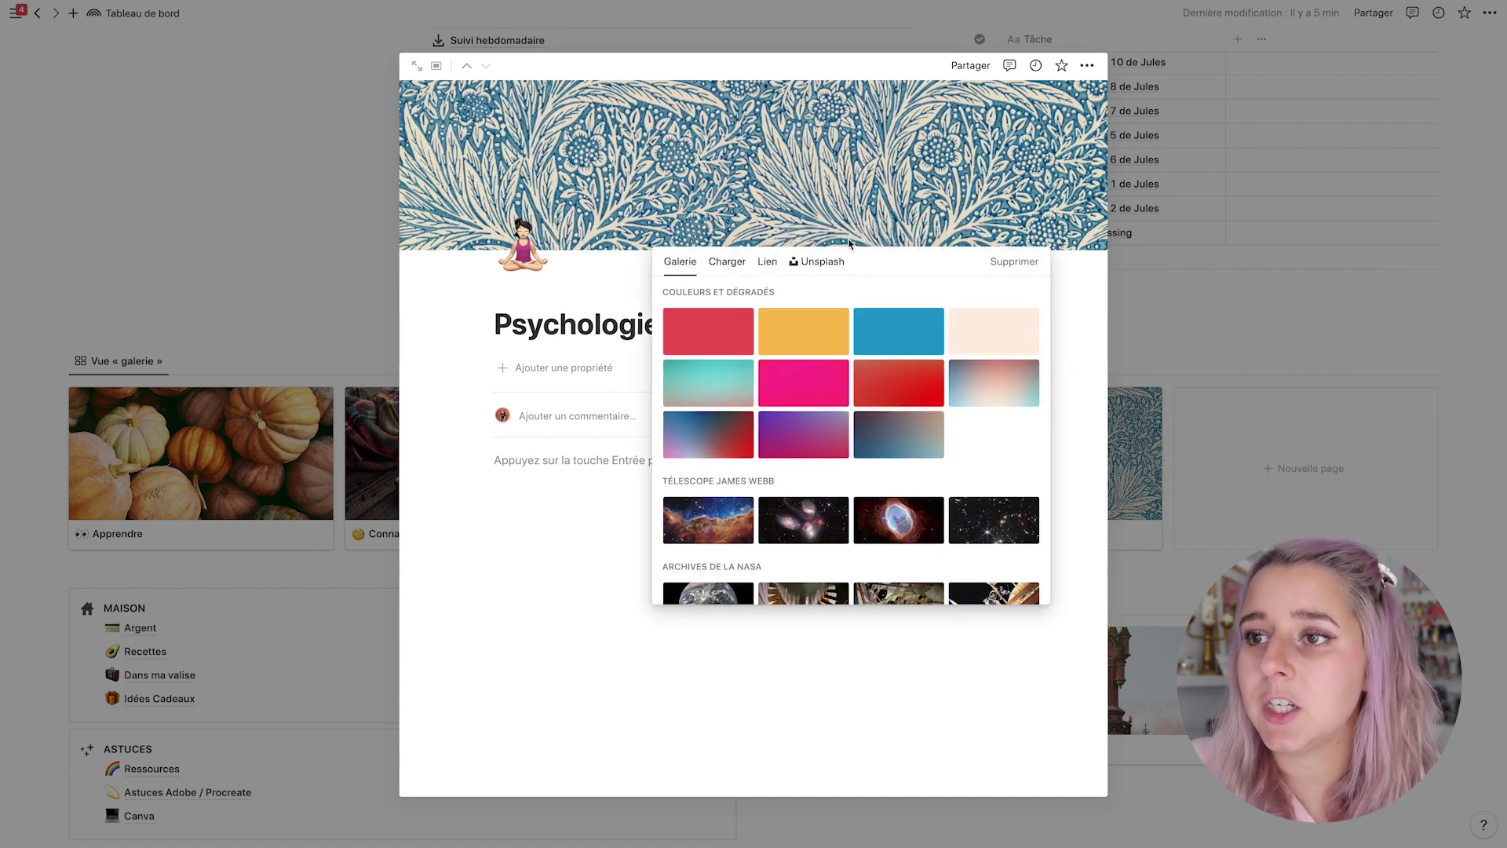
pyautogui.click(818, 263)
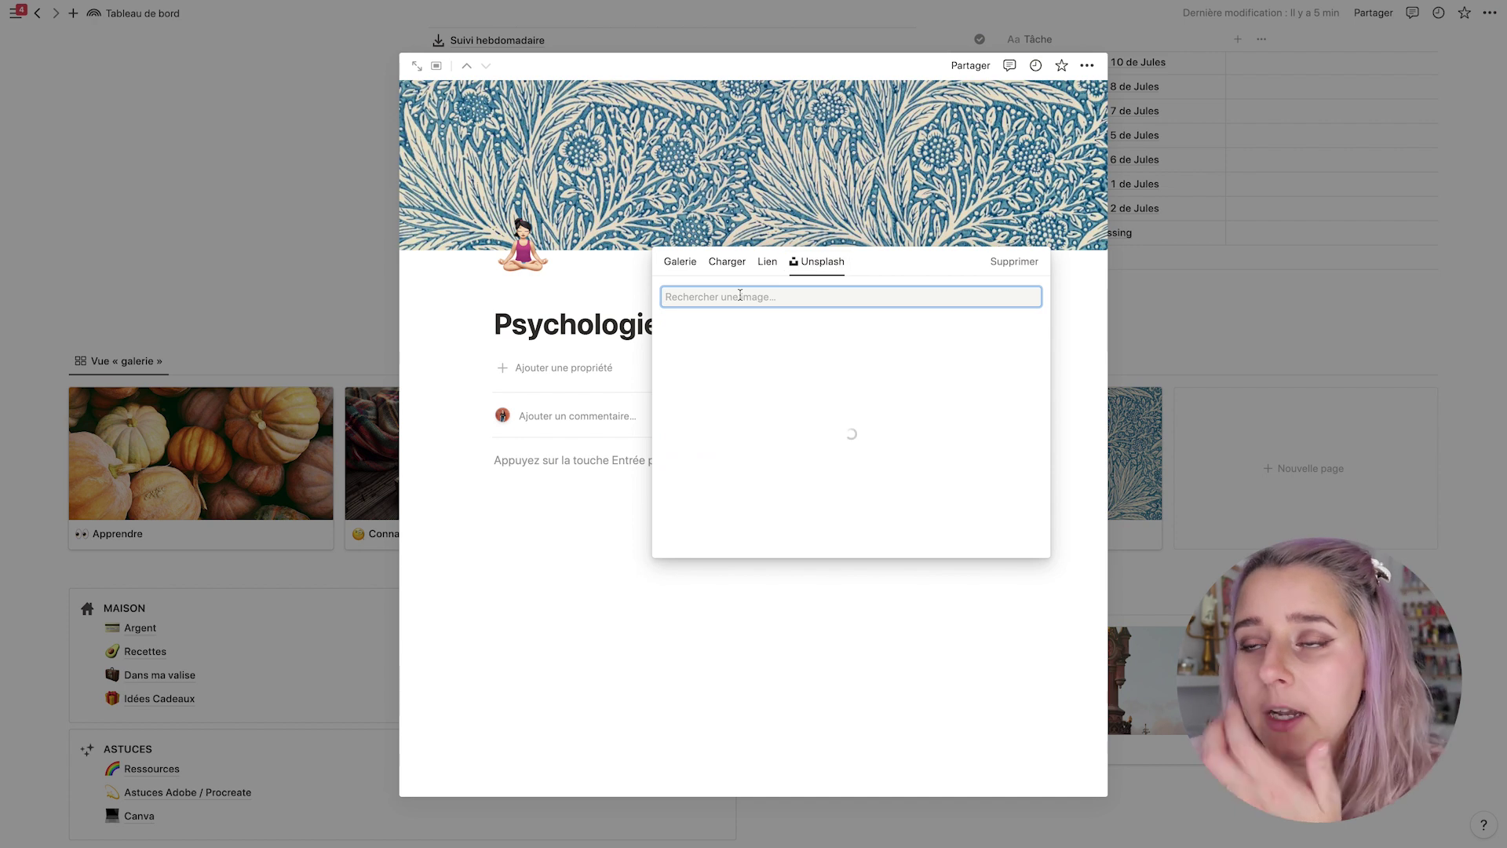
# Browse the Unsplash cover pictures for "fall" and for "fall cosy".
pyautogui.write('fall')
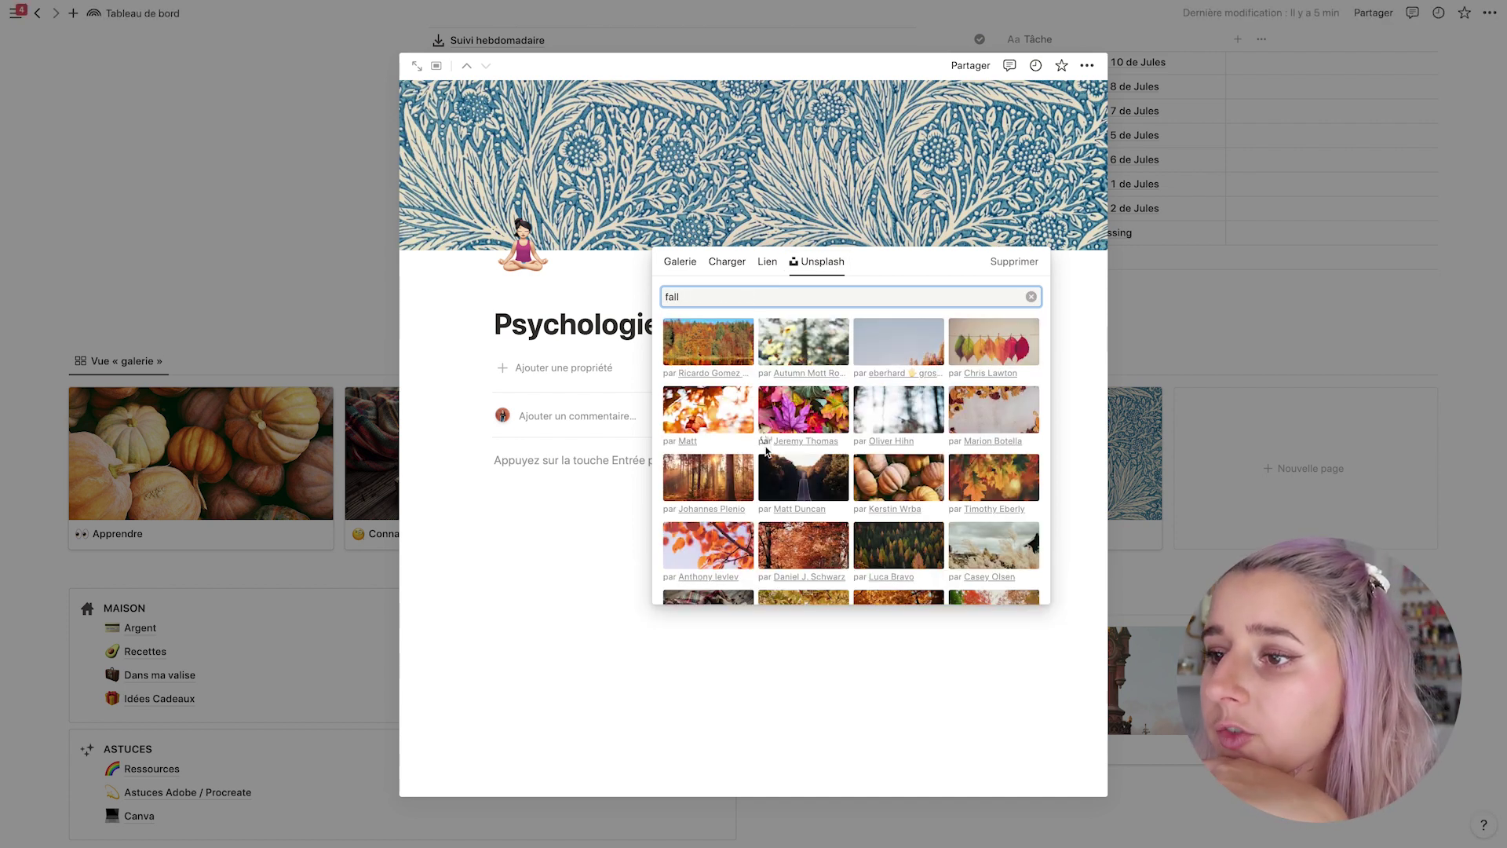
pyautogui.scroll(-2, 751, 448)
pyautogui.scroll(-5, 751, 447)
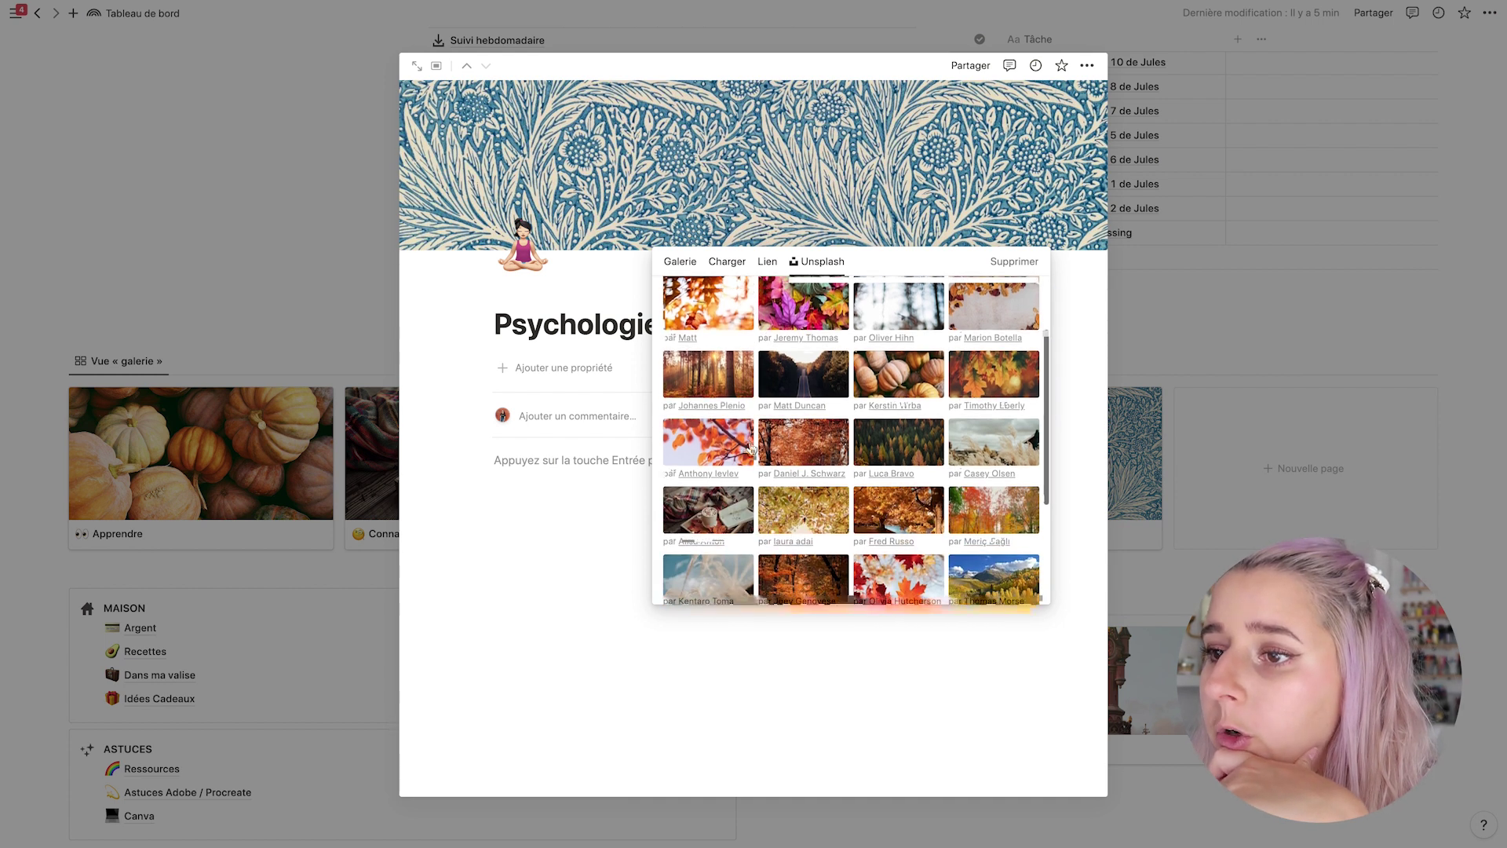
pyautogui.scroll(-2, 751, 447)
pyautogui.scroll(8, 746, 393)
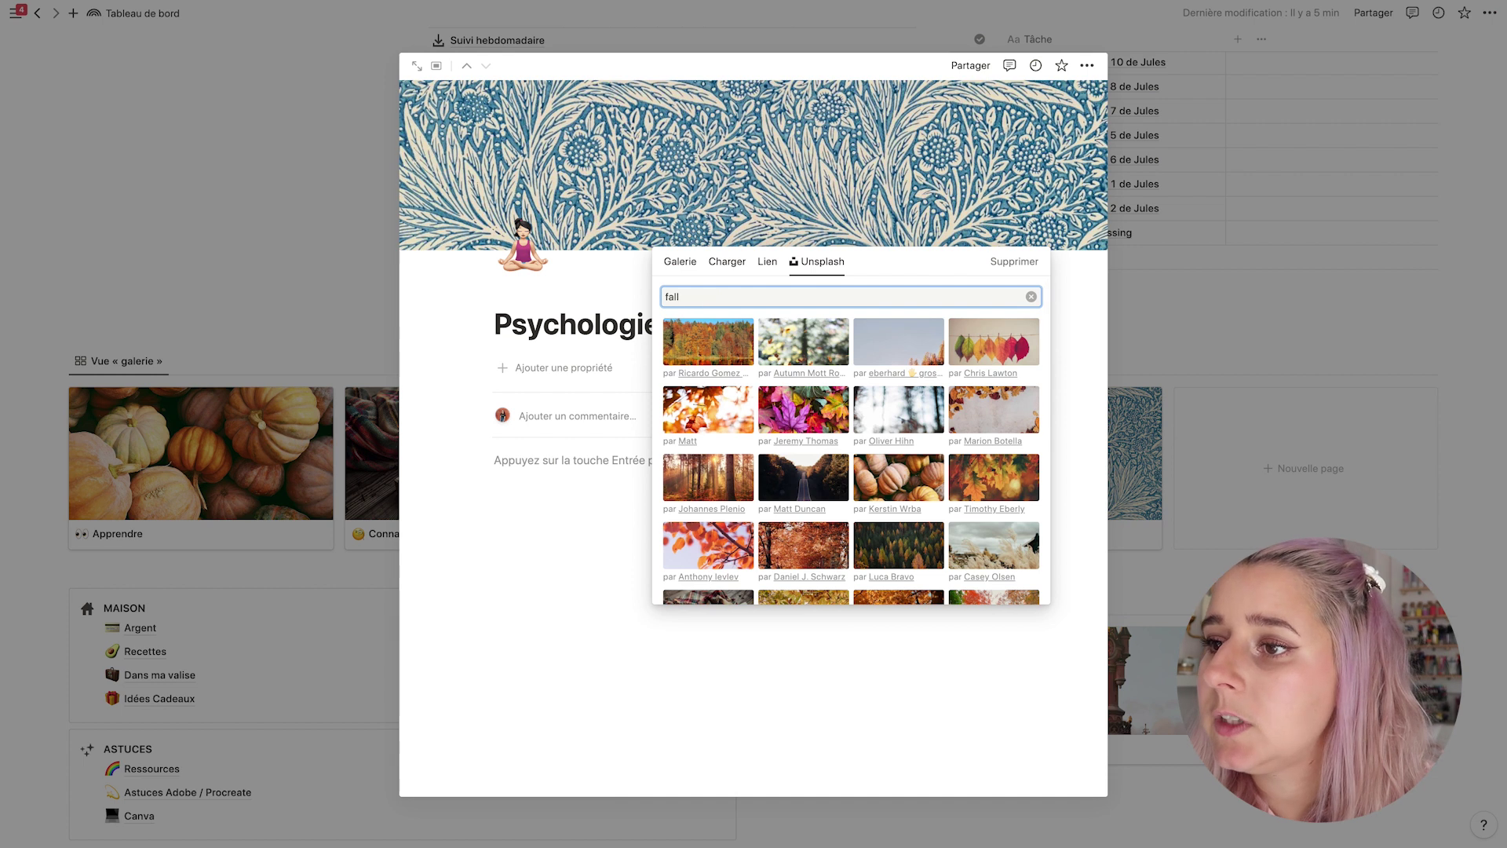
pyautogui.write('cosy')
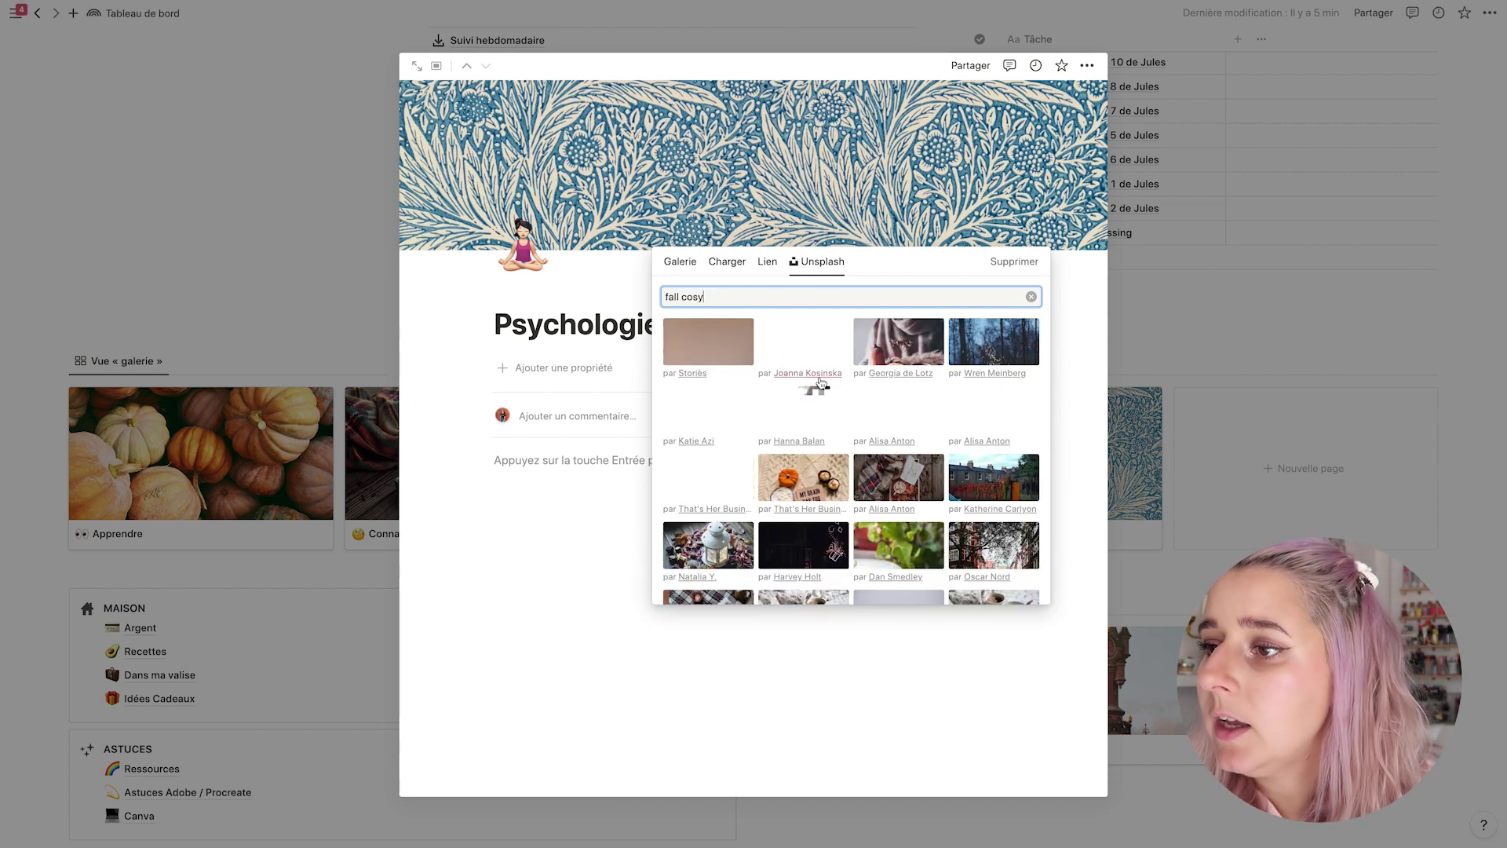
pyautogui.scroll(-5, 806, 374)
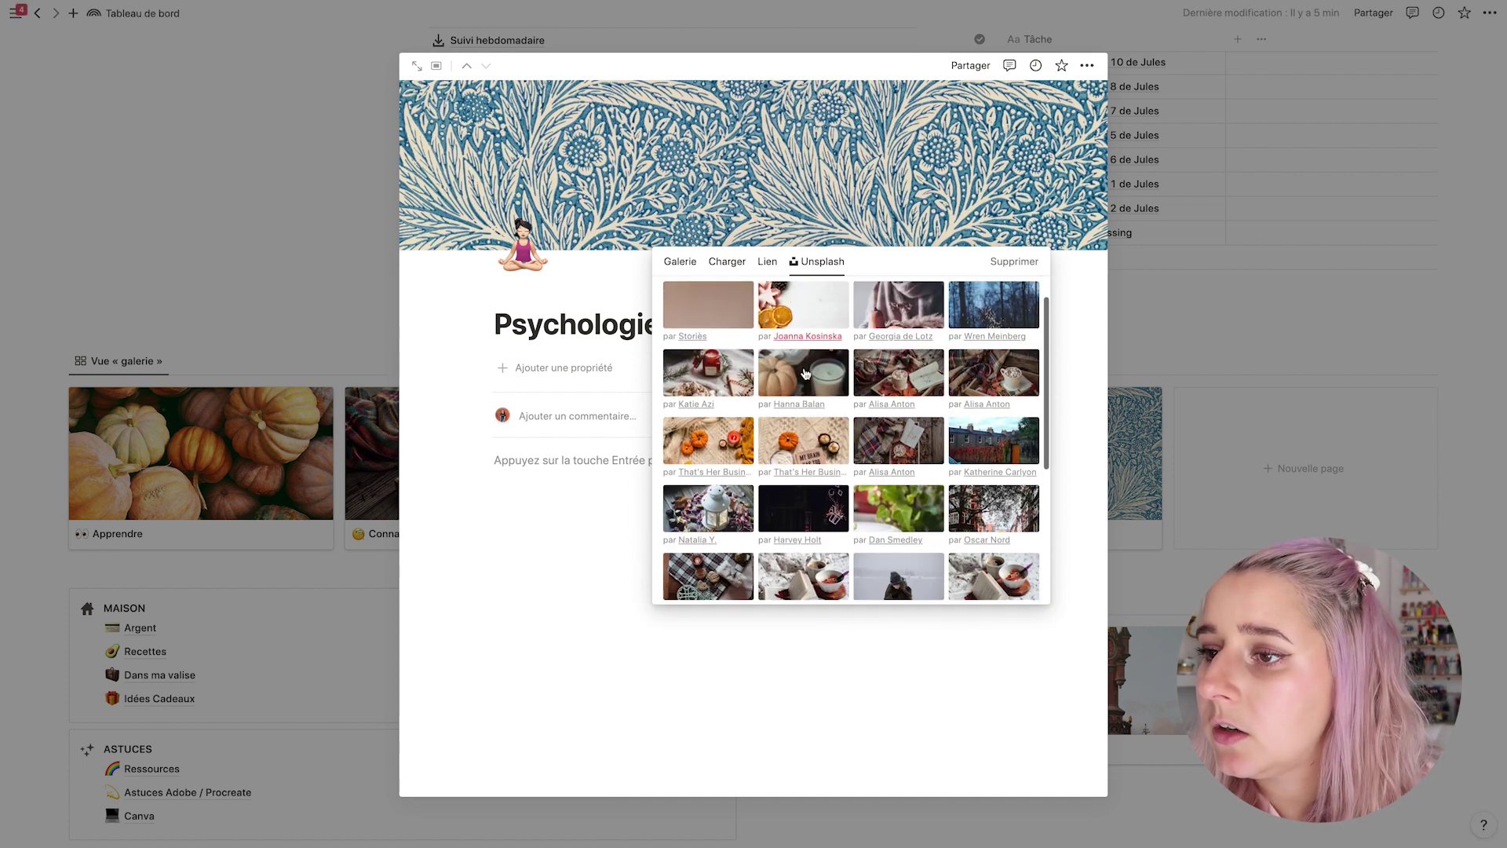
pyautogui.scroll(-2, 806, 373)
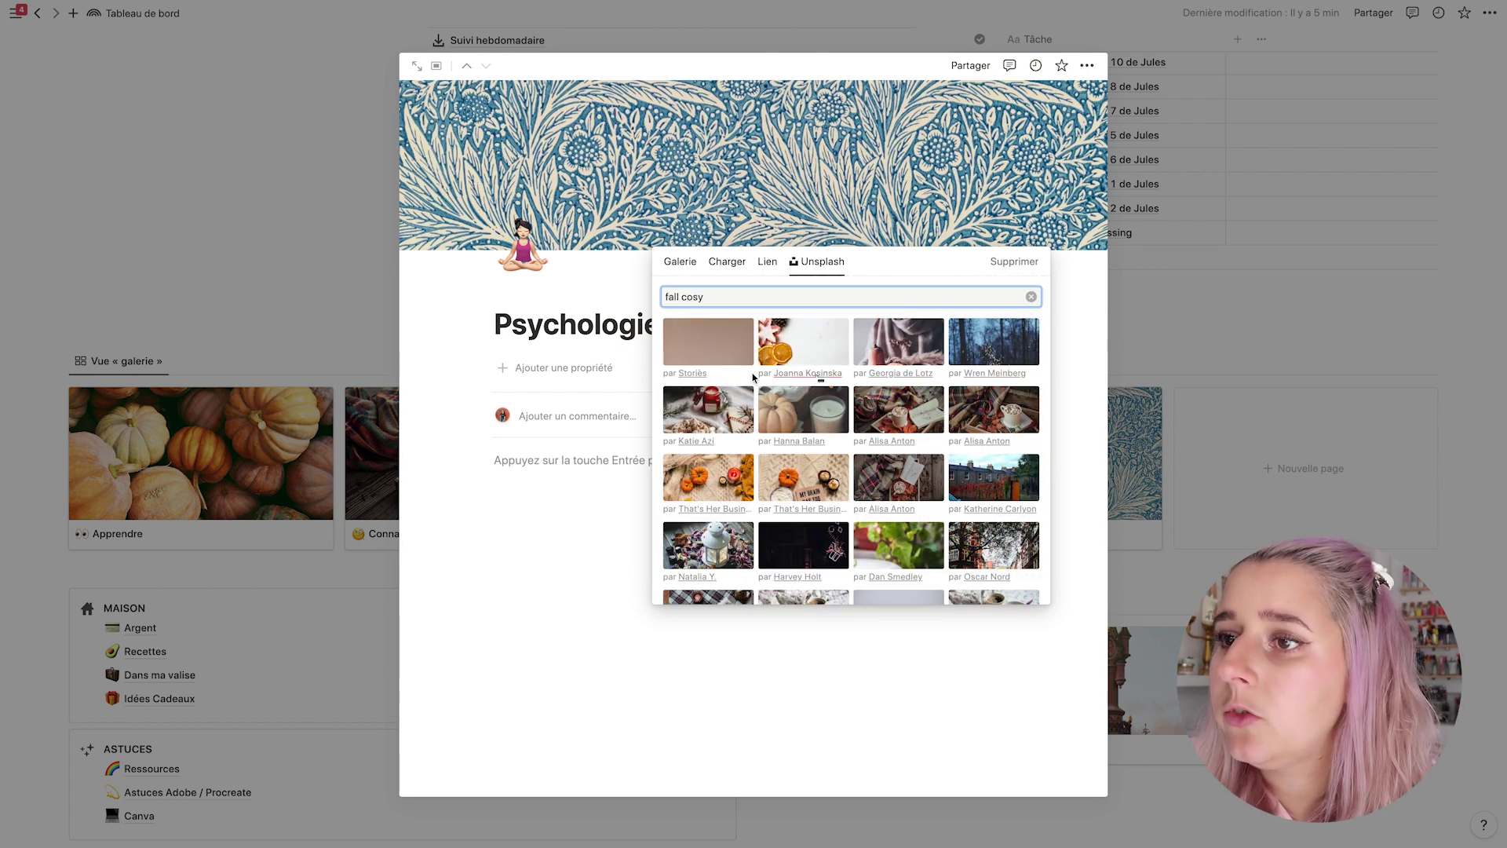
# Search Unsplash for "autumn", set the picture of orange trees reflected in water as the cover, and close the page.
pyautogui.moveTo(710, 297); pyautogui.dragTo(631, 296)
pyautogui.write('autumn')
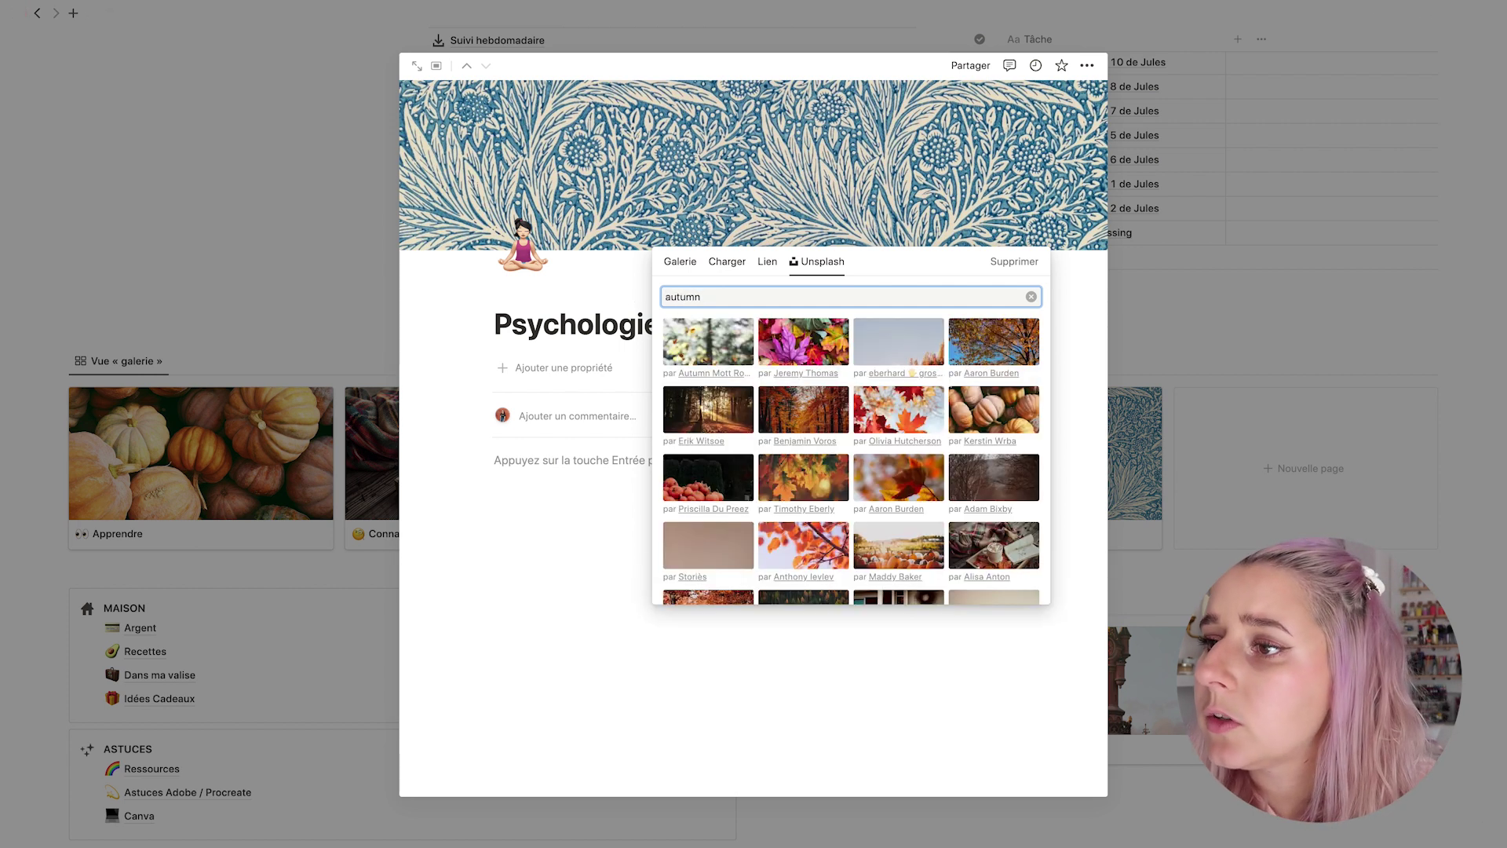
pyautogui.scroll(-4, 716, 430)
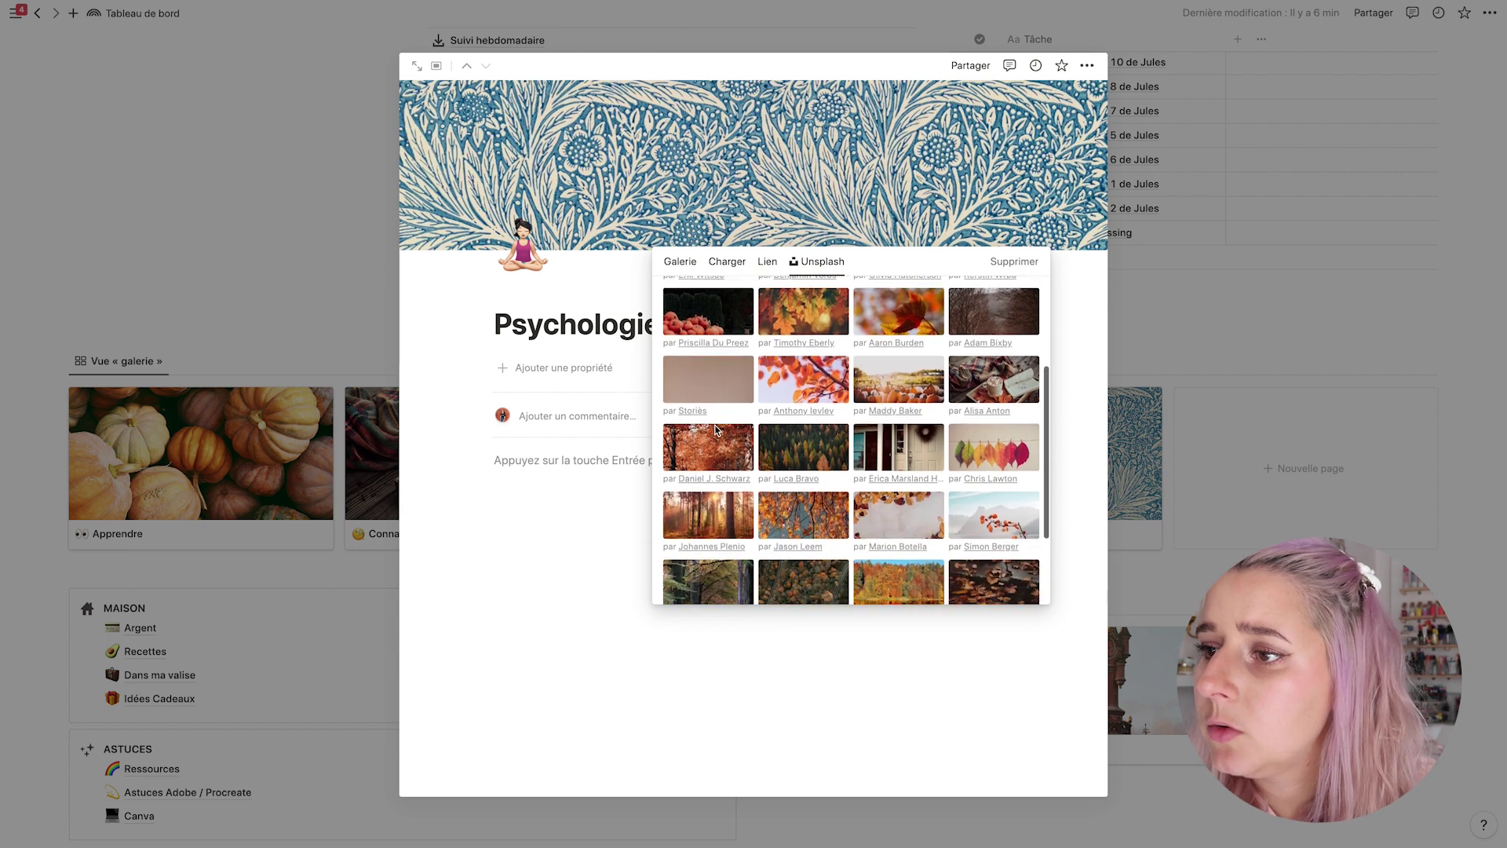
pyautogui.scroll(-3, 716, 430)
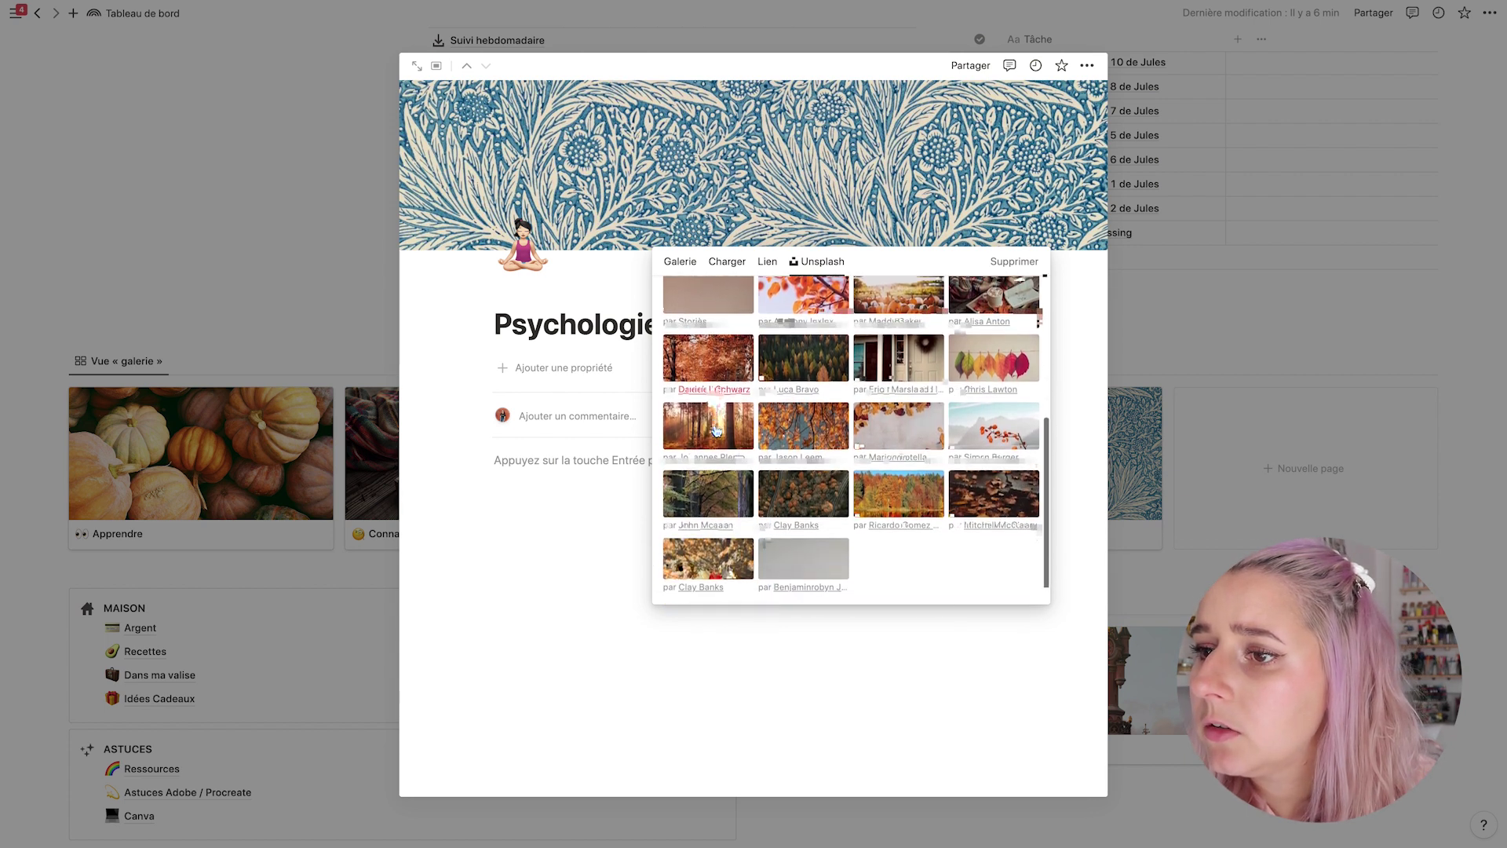
pyautogui.scroll(-2, 716, 430)
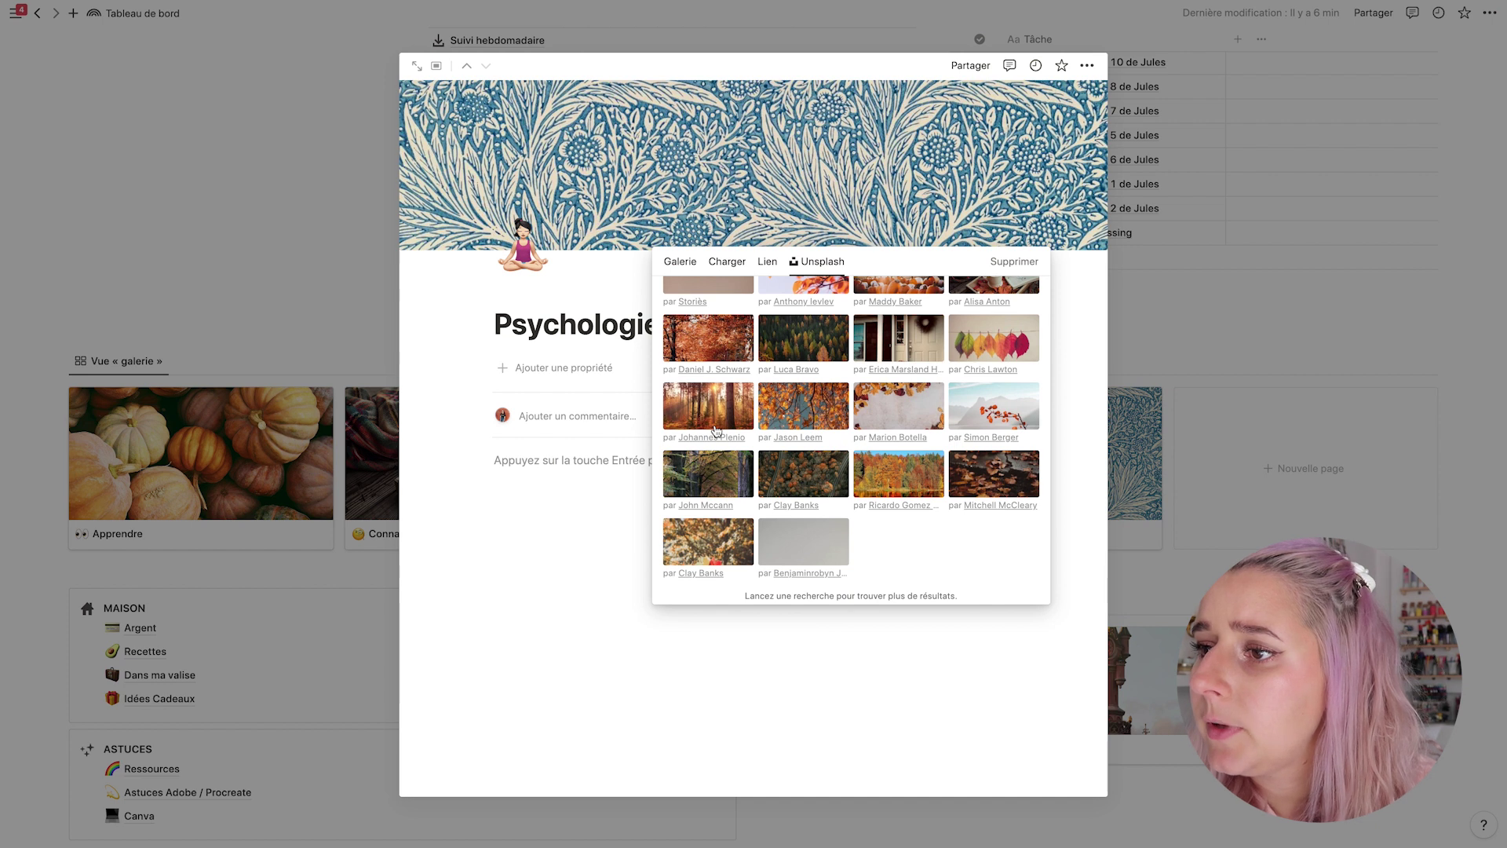
pyautogui.click(908, 473)
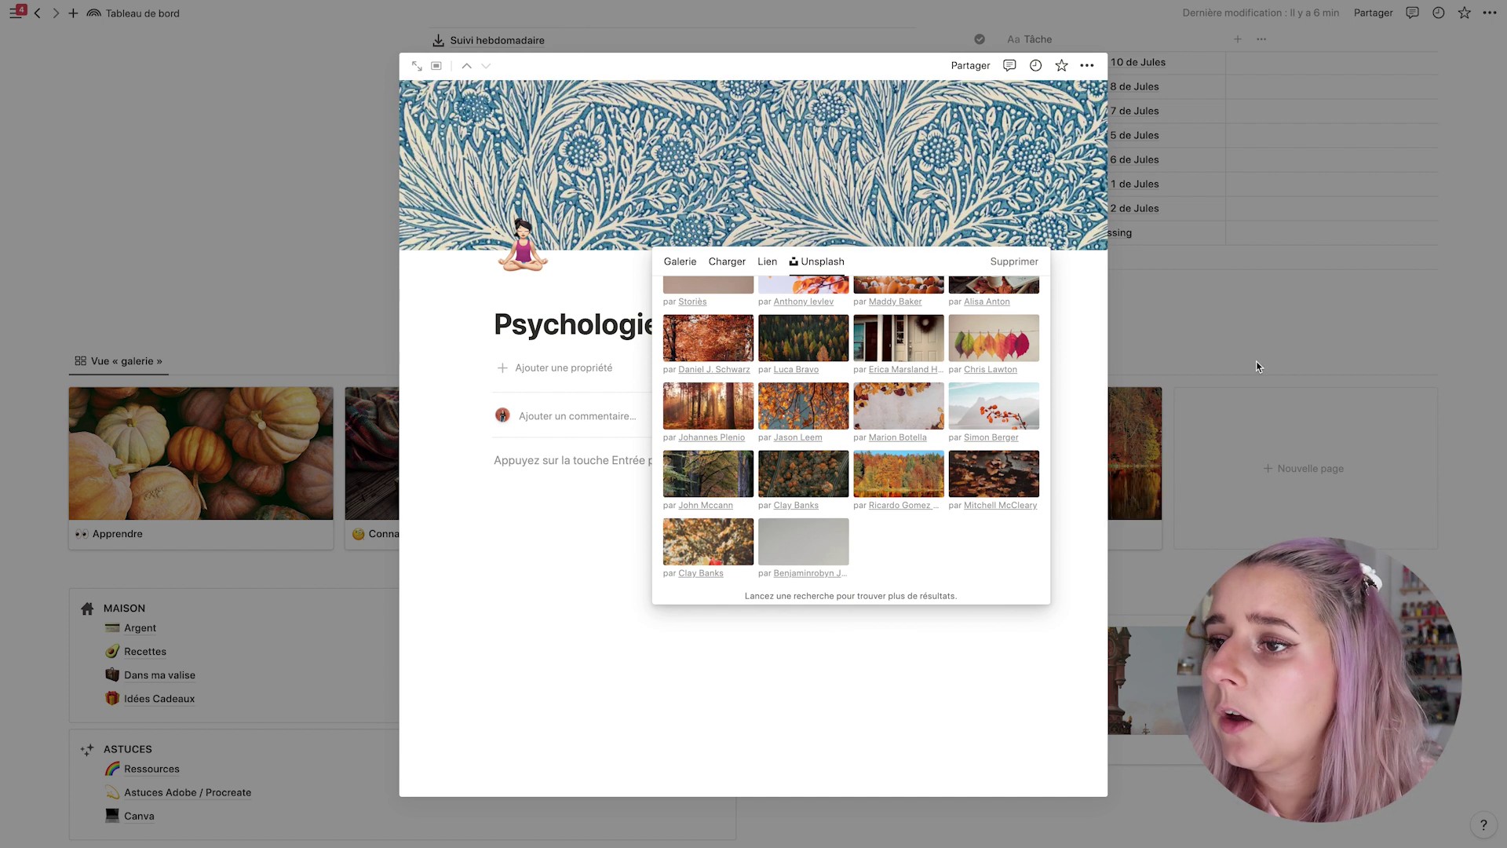
pyautogui.click(1258, 359)
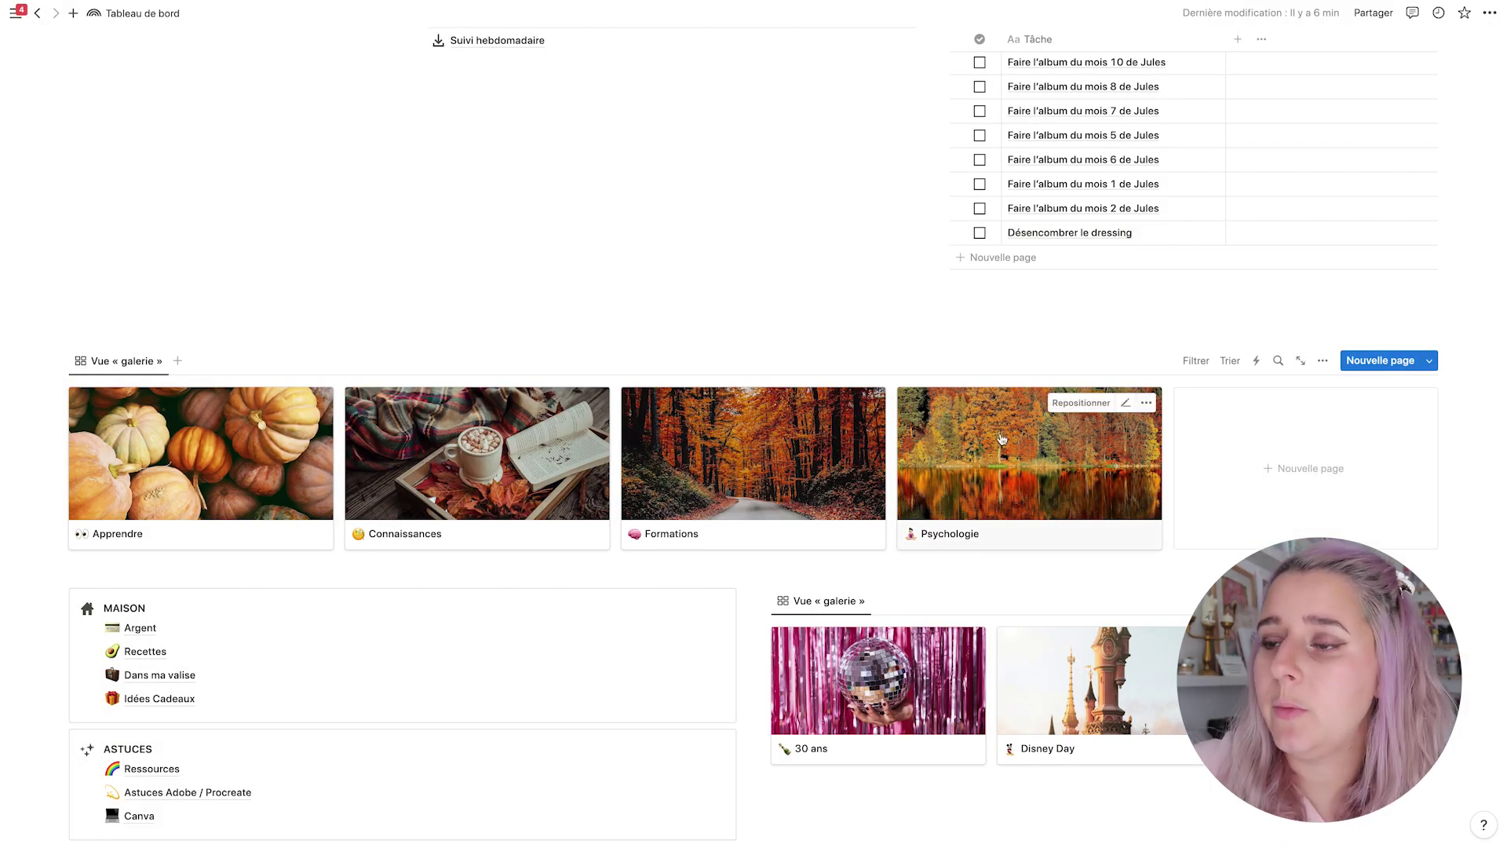
# Reorder the gallery cards as Apprendre, Formations, Connaissances, Psychologie.
pyautogui.moveTo(714, 474); pyautogui.dragTo(90, 471)
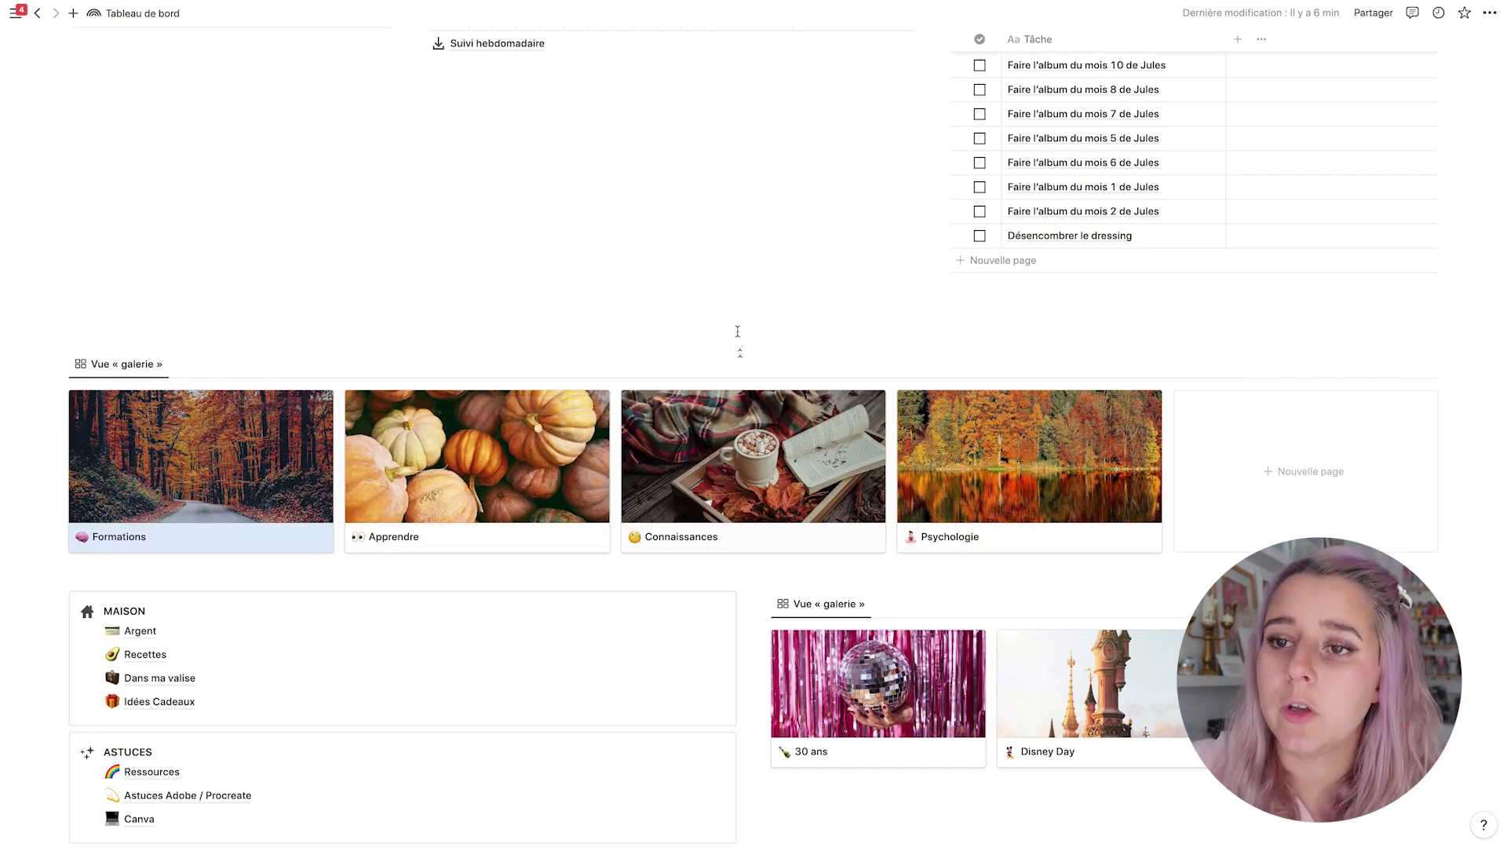
pyautogui.moveTo(607, 453); pyautogui.dragTo(75, 487)
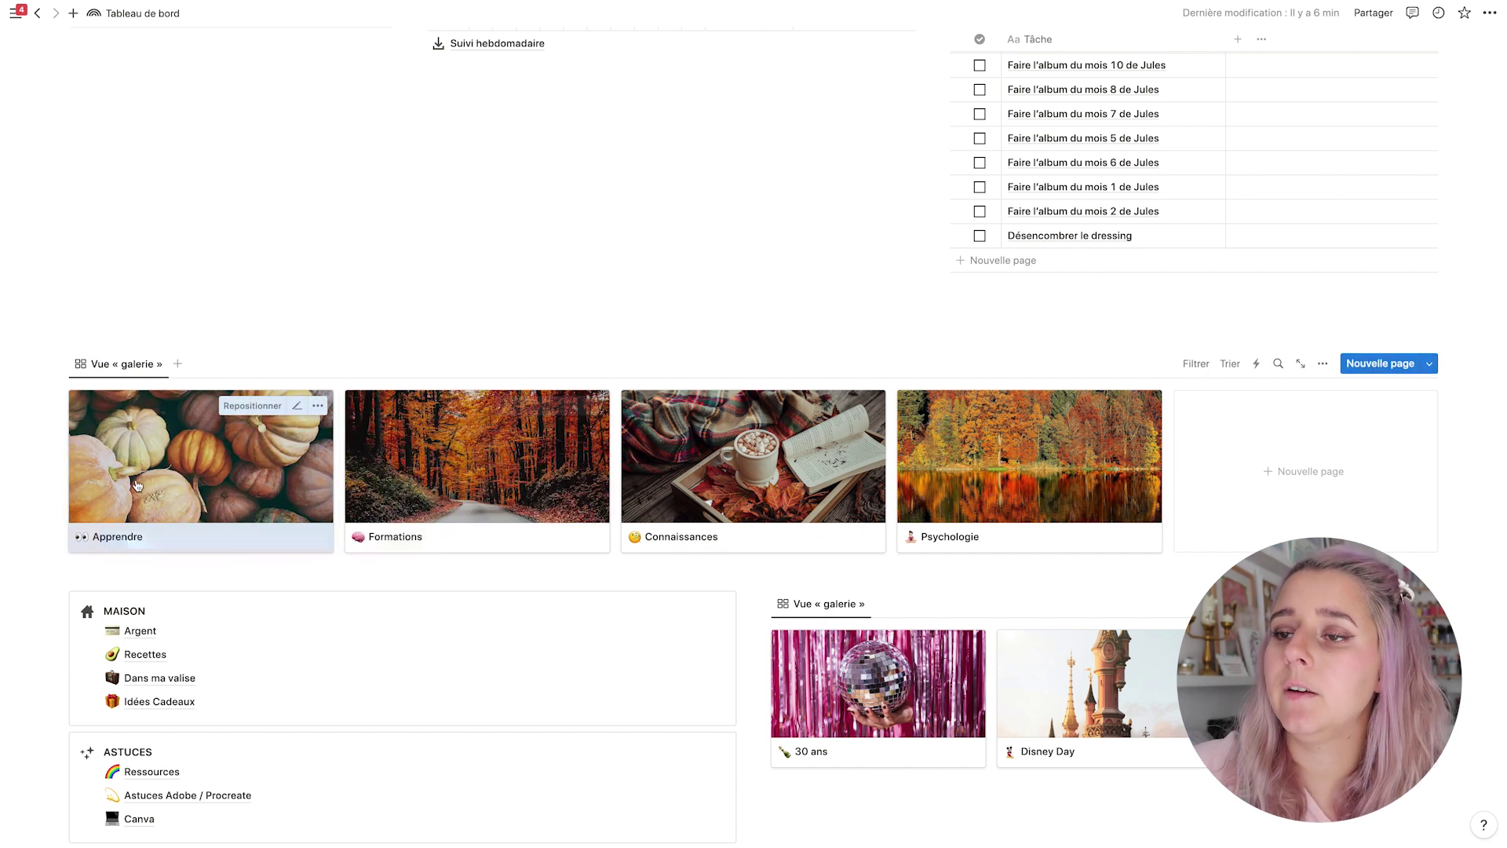
pyautogui.click(846, 309)
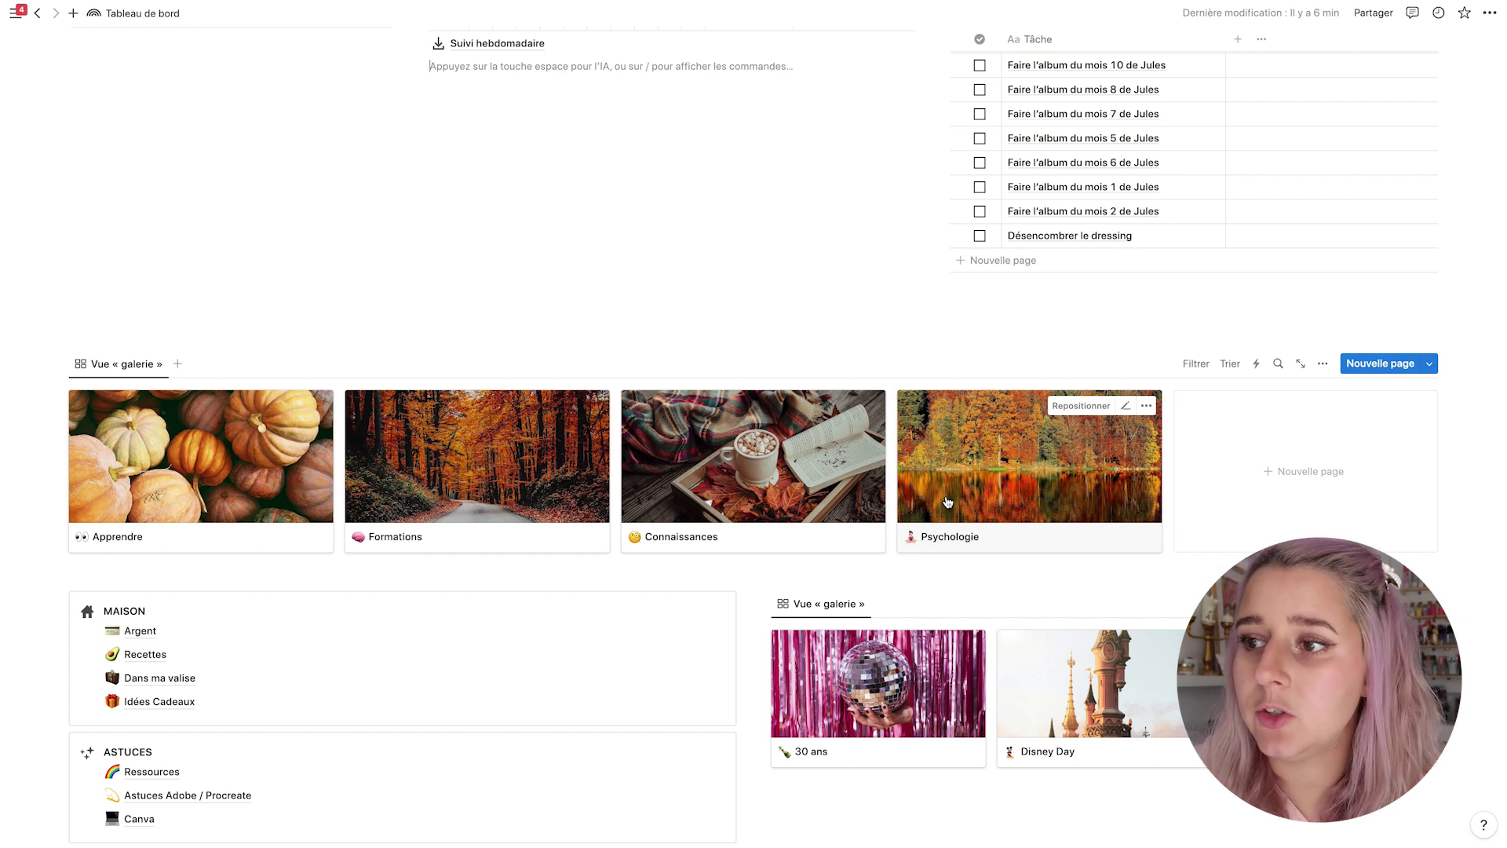
# Open Mon compte pro from the Argent page under MAISON and look through its monthly expenses and current-month board.
pyautogui.scroll(-2, 947, 502)
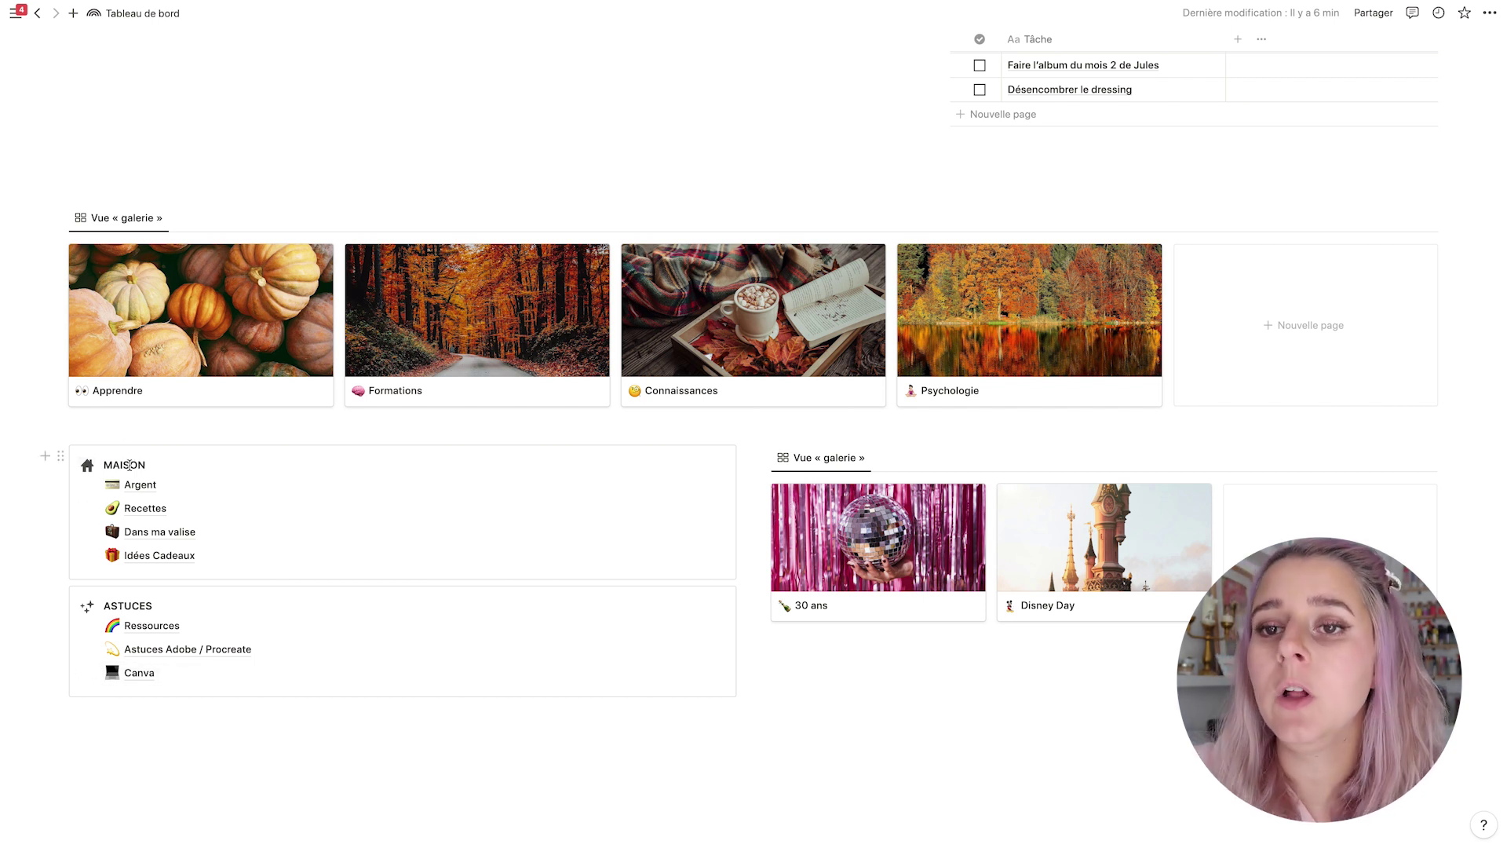
pyautogui.click(146, 486)
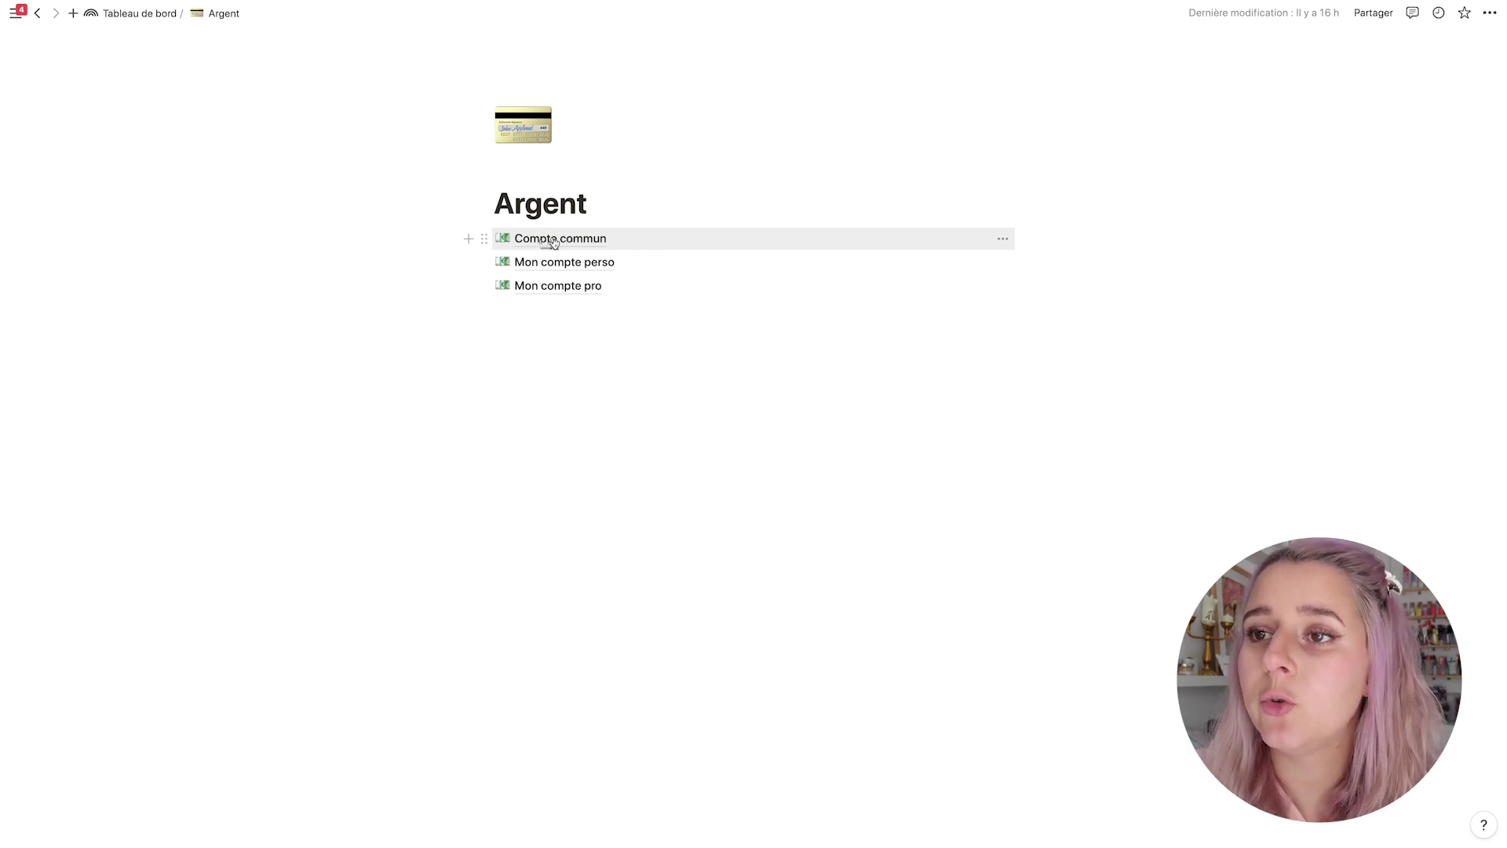
pyautogui.click(562, 286)
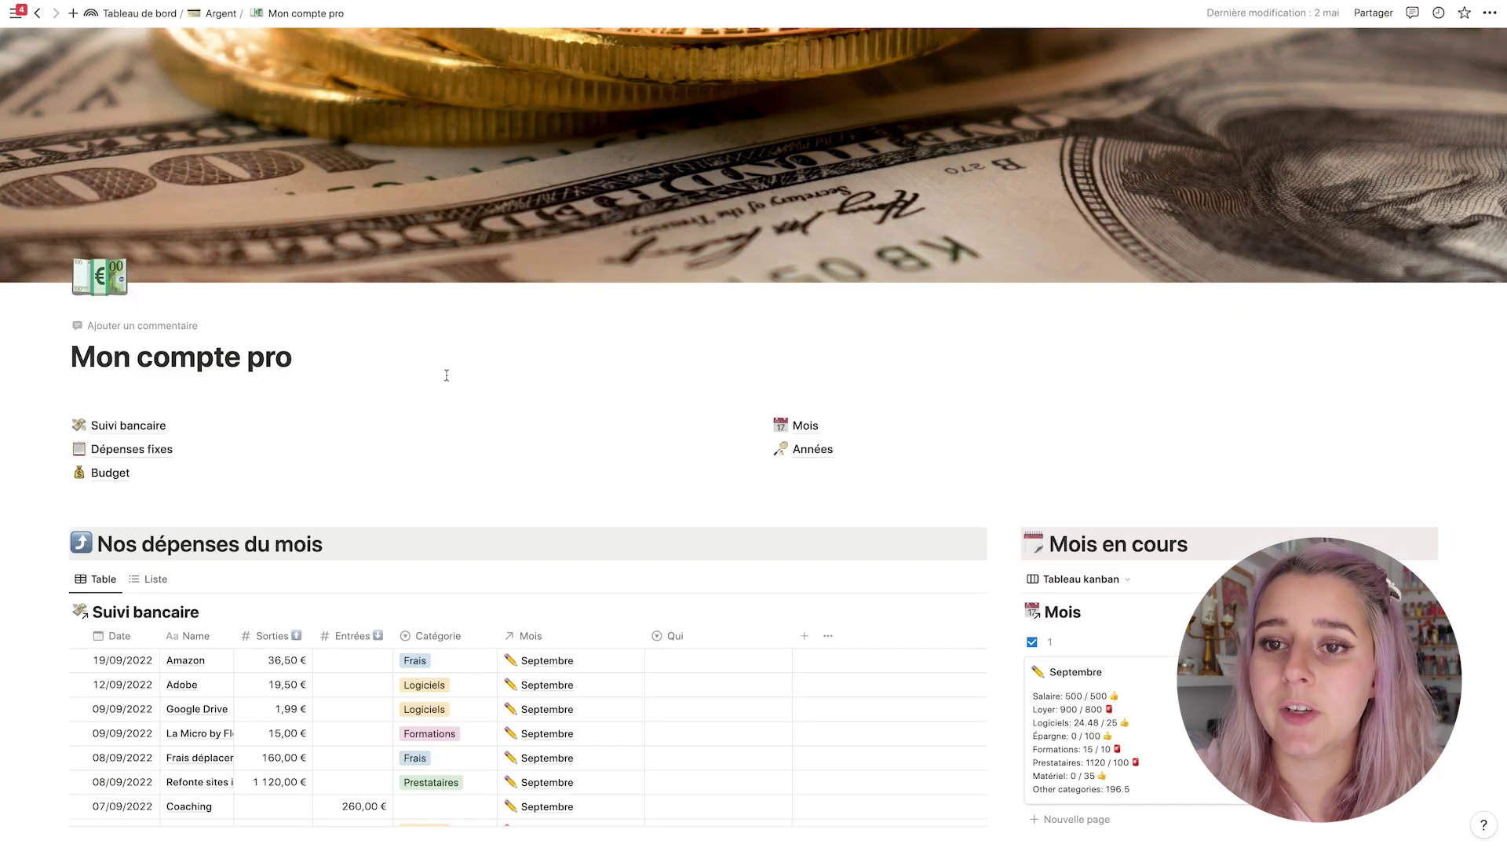
pyautogui.scroll(-3, 447, 375)
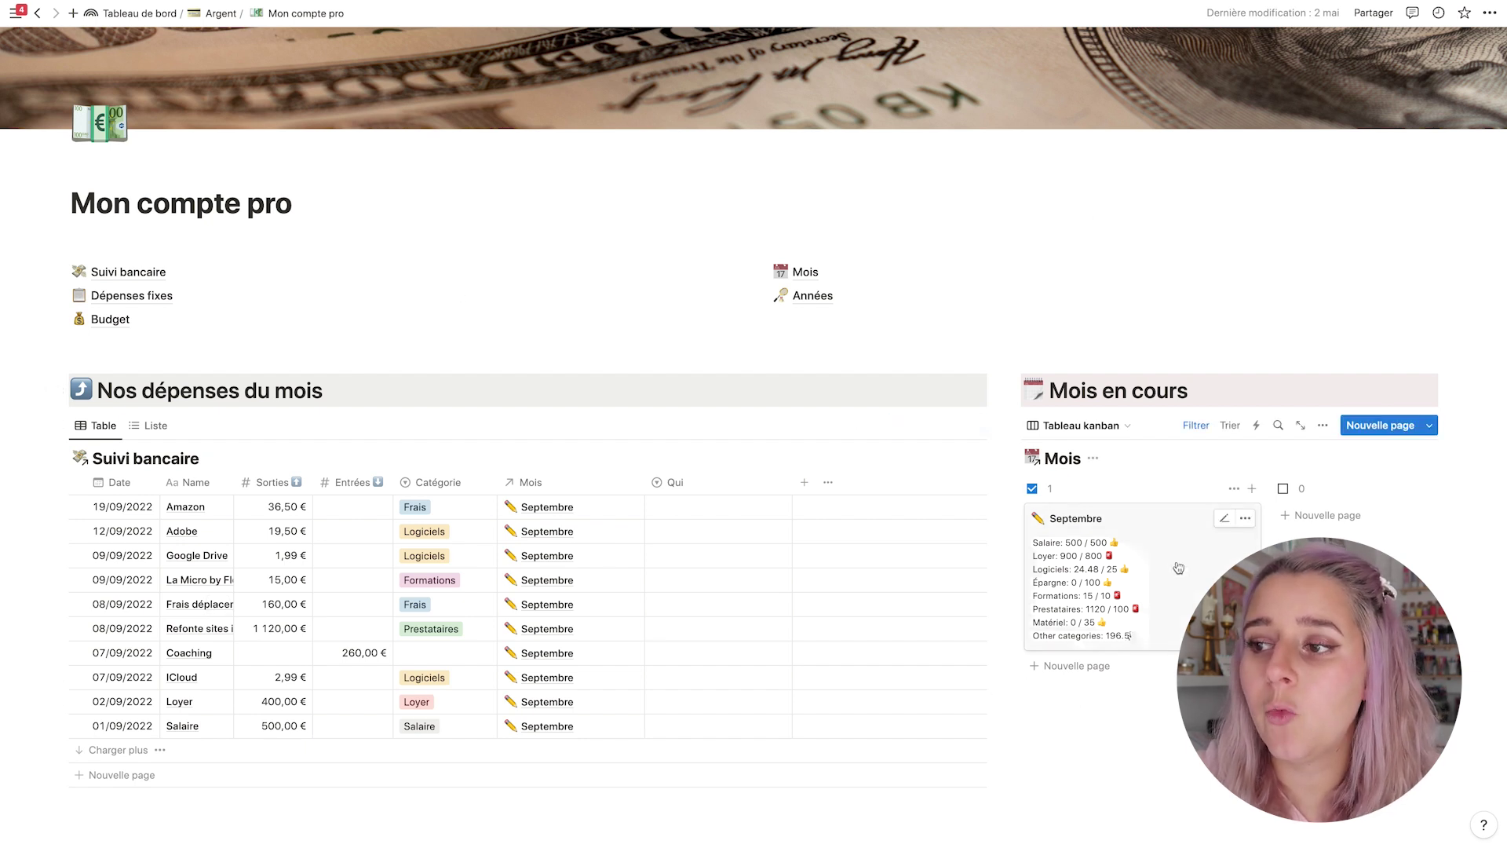
pyautogui.scroll(-7, 149, 483)
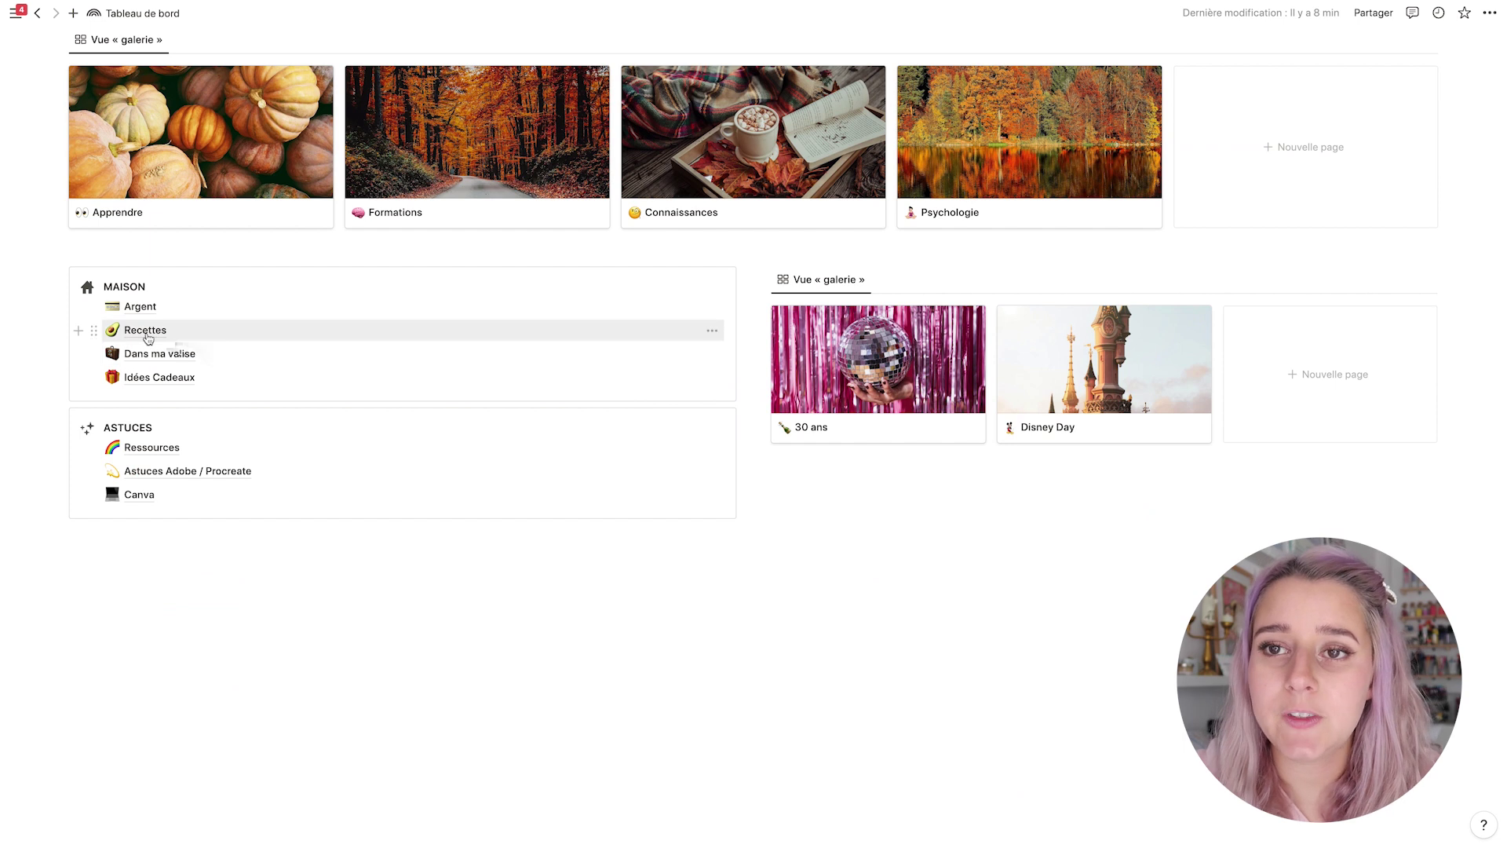
# Open the Recettes page under MAISON and look through its weekly meal plan, recipe table and saved cooking videos.
pyautogui.click(145, 331)
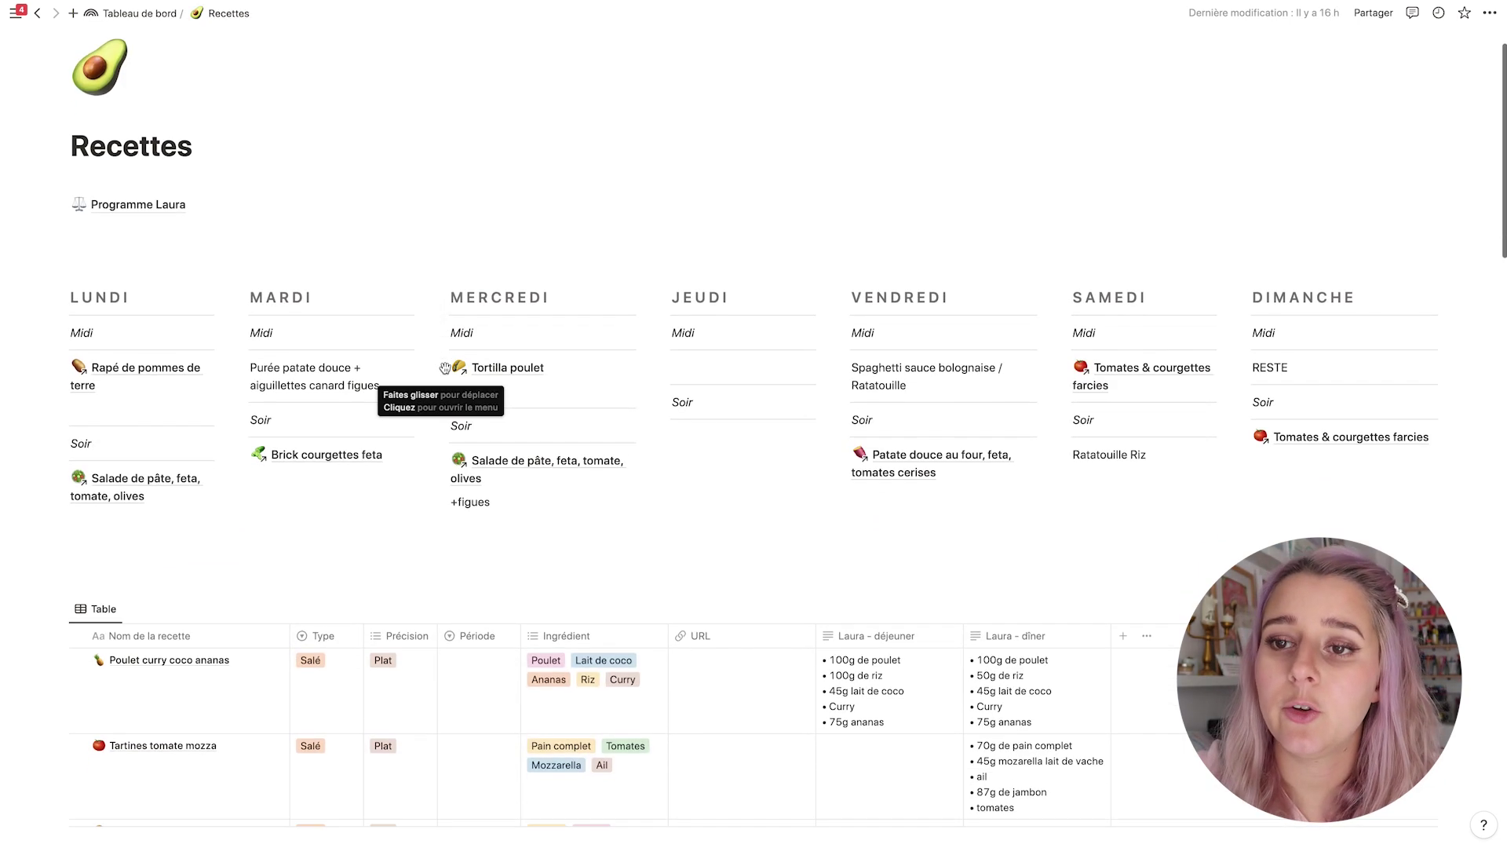
pyautogui.scroll(-2, 445, 368)
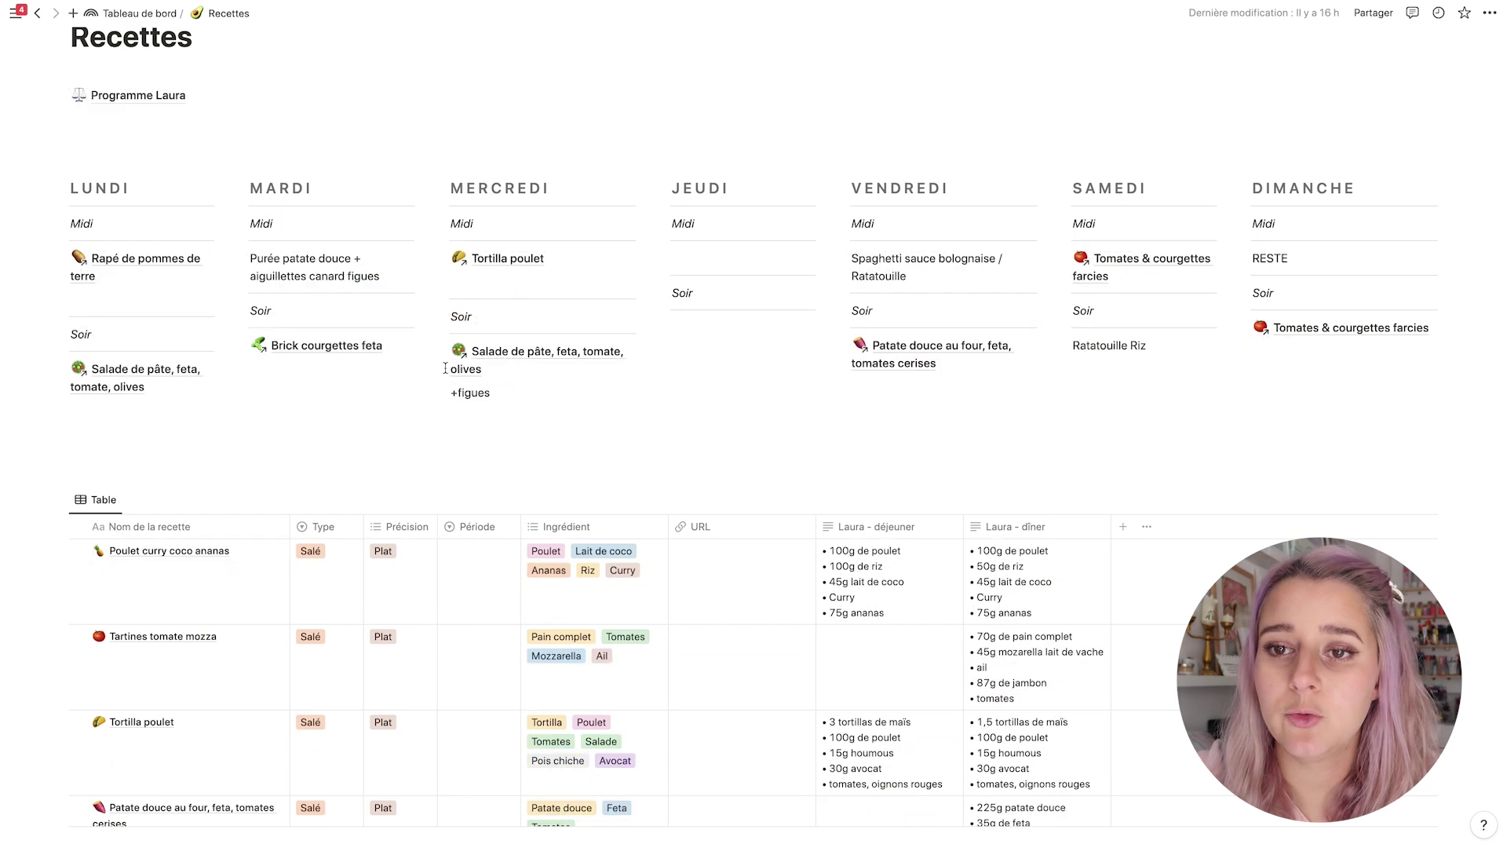
pyautogui.scroll(-8, 445, 368)
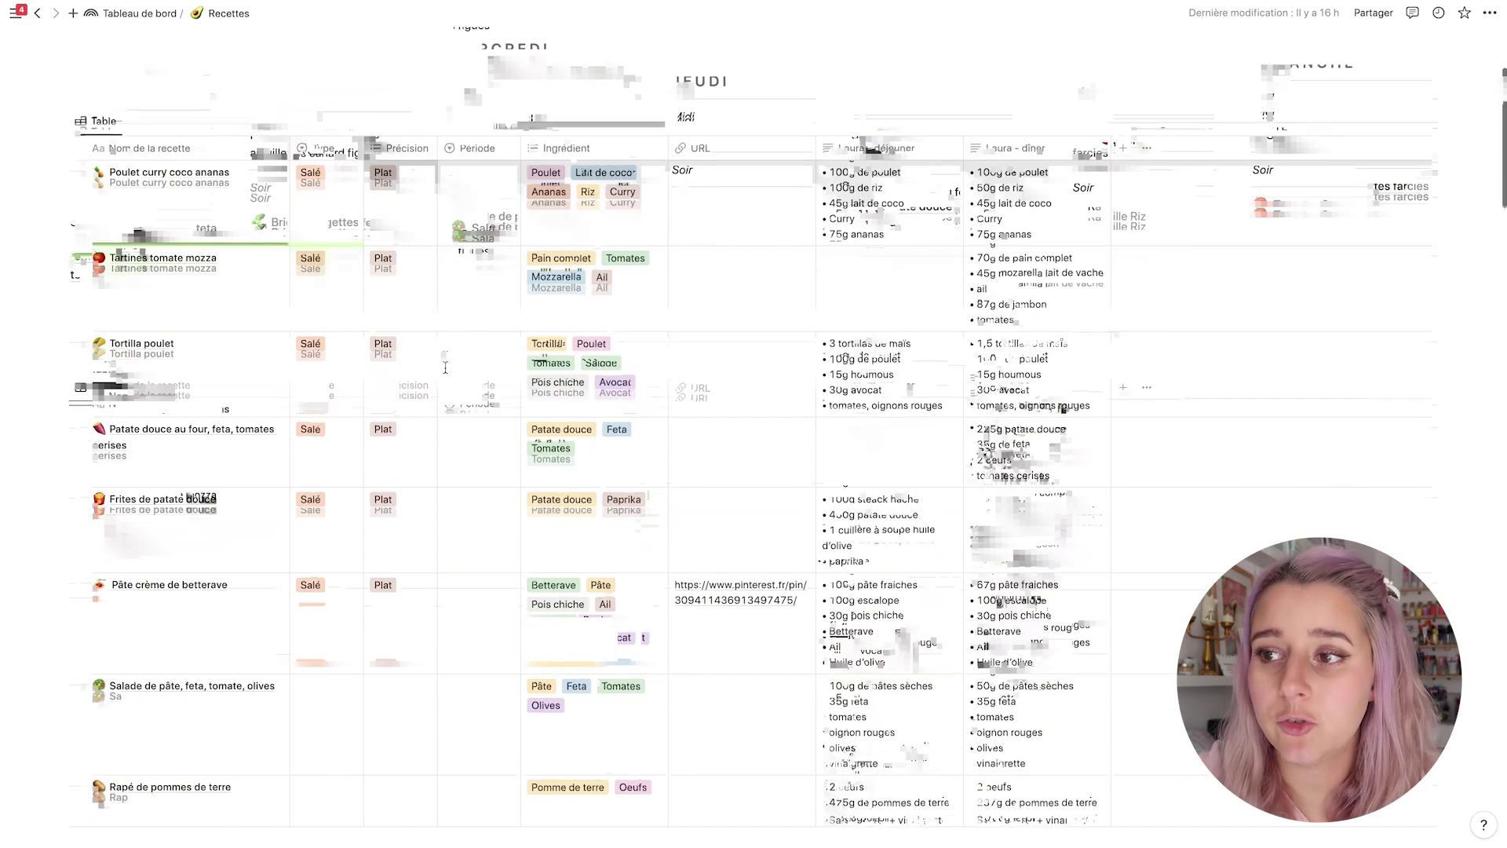
pyautogui.scroll(-2, 447, 373)
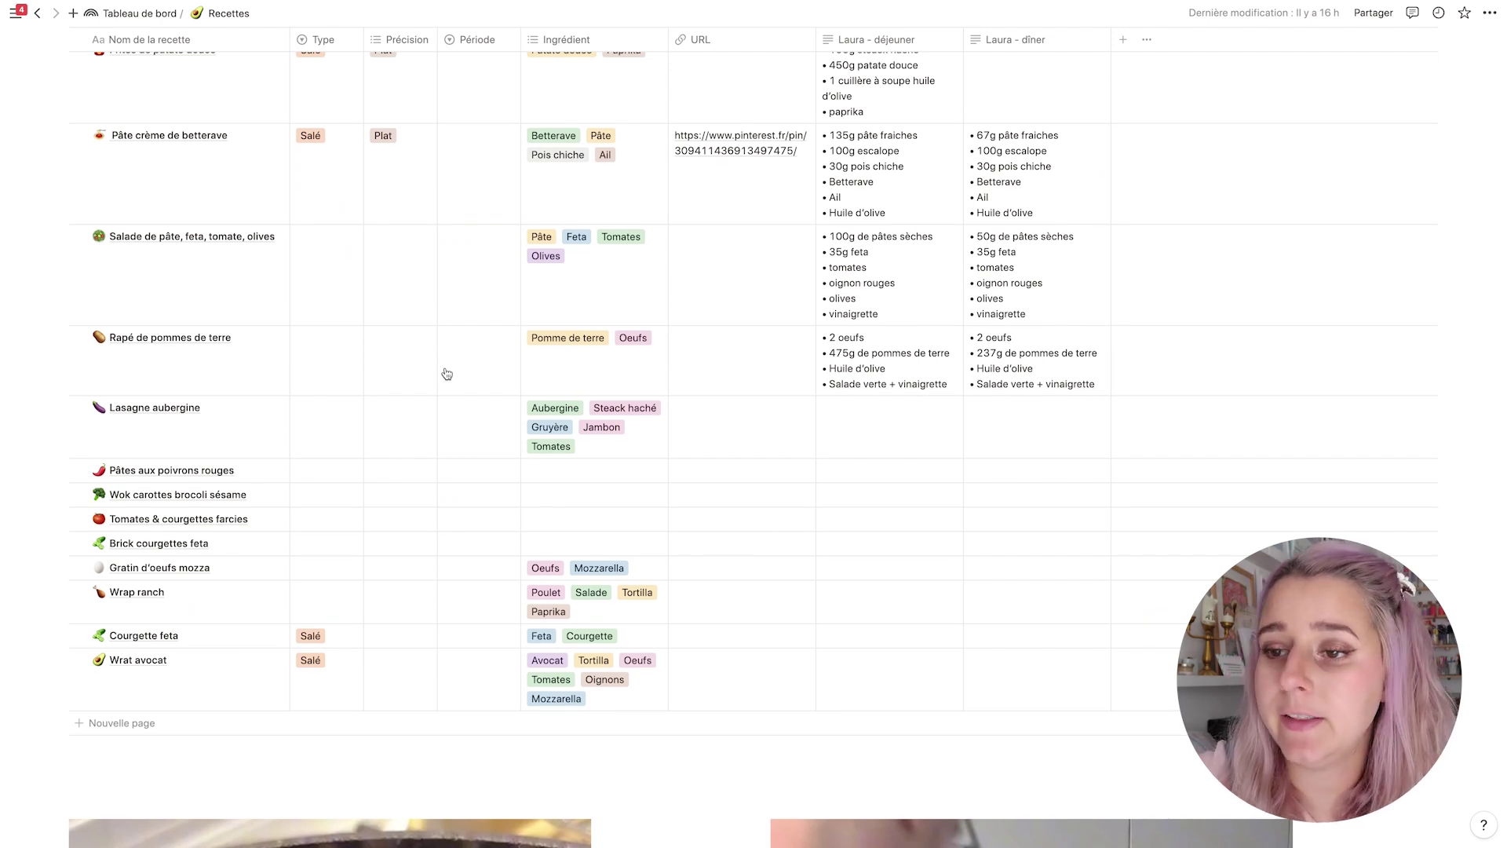
pyautogui.scroll(-10, 446, 374)
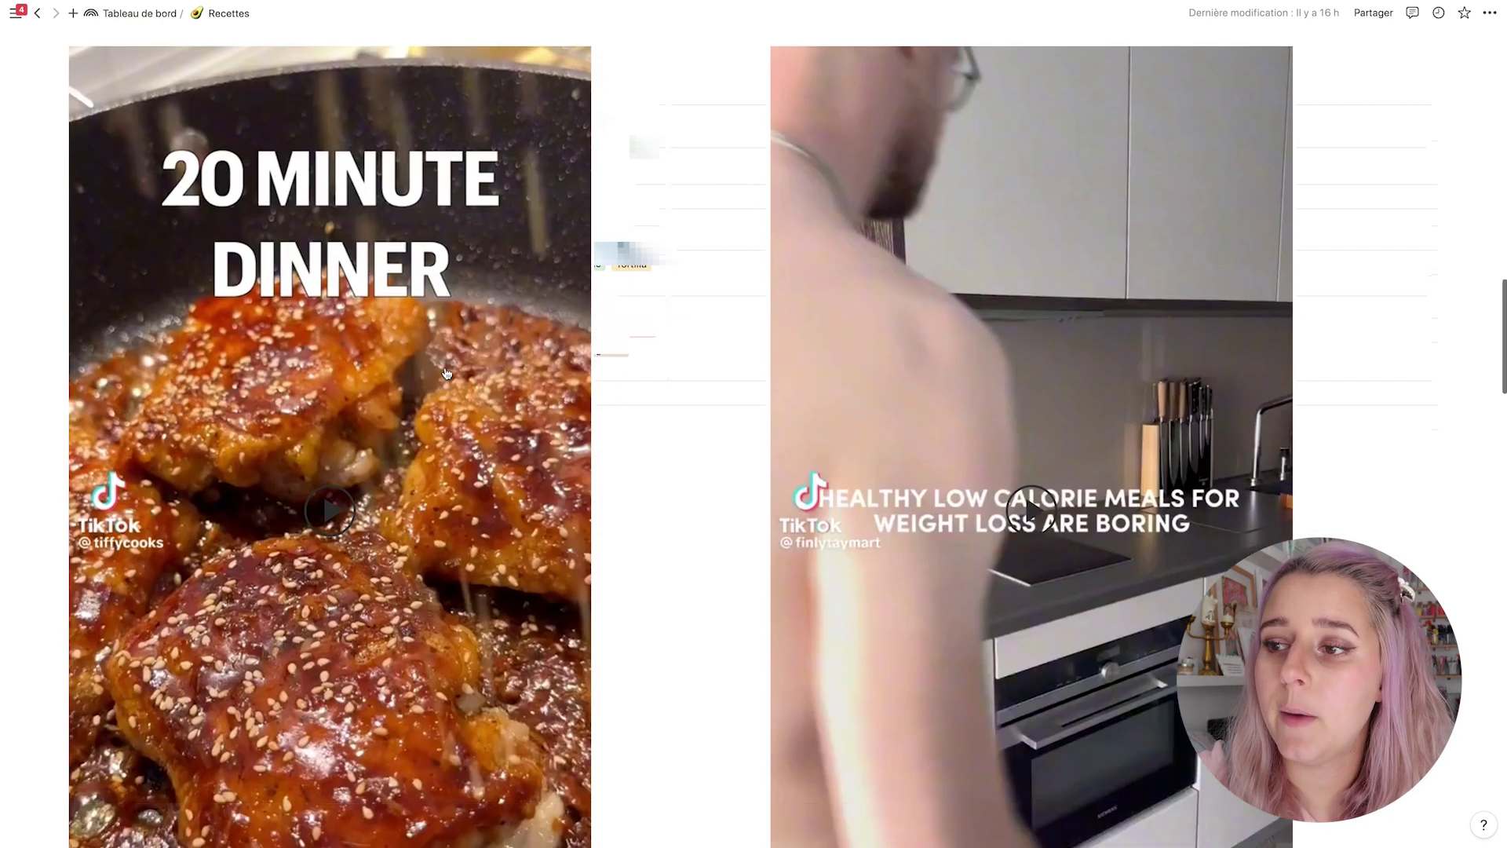
pyautogui.scroll(-15, 447, 373)
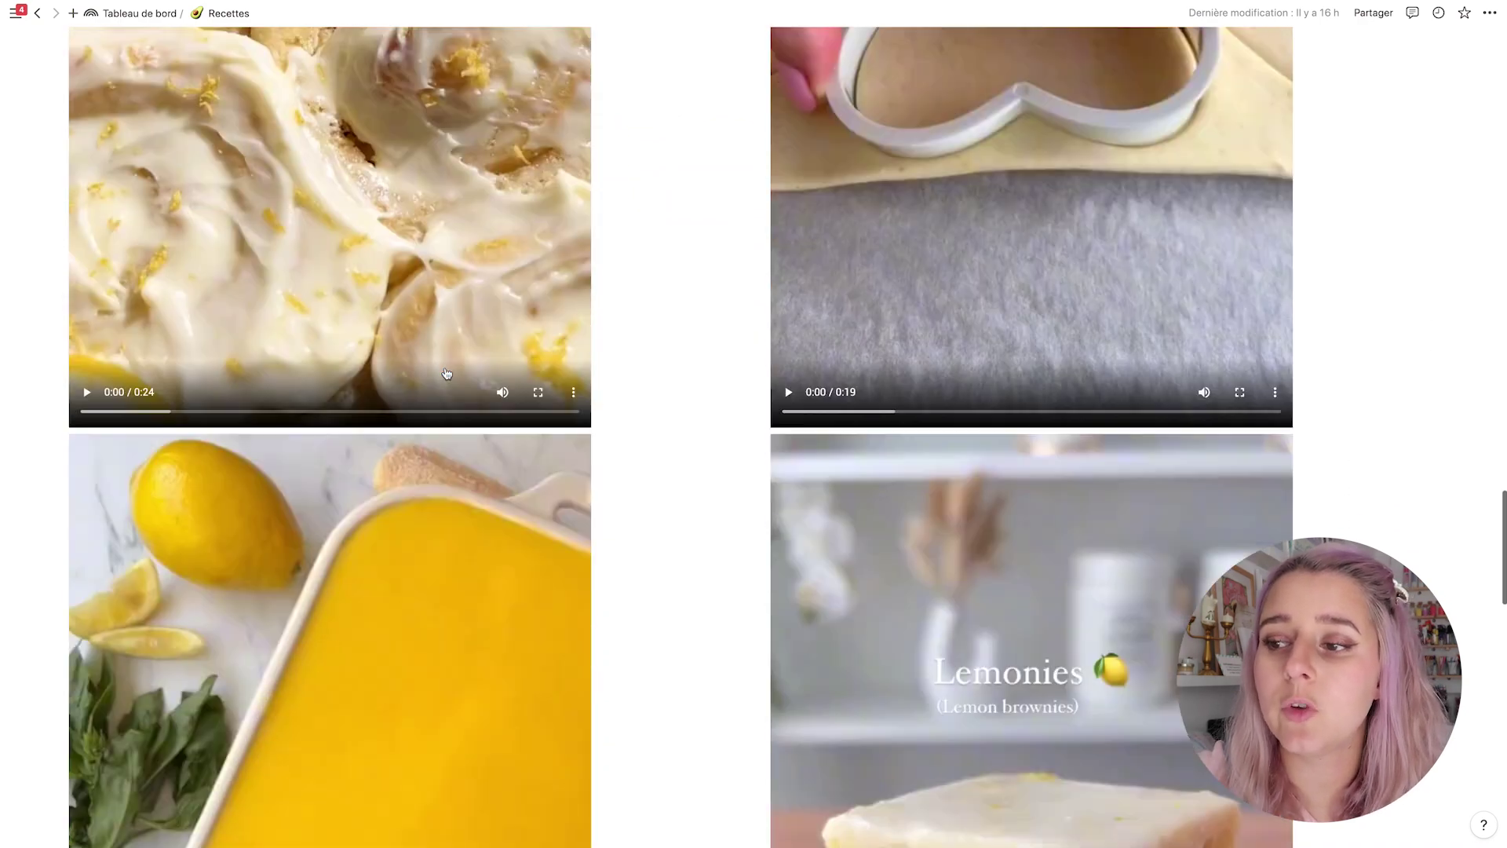
pyautogui.scroll(-11, 446, 374)
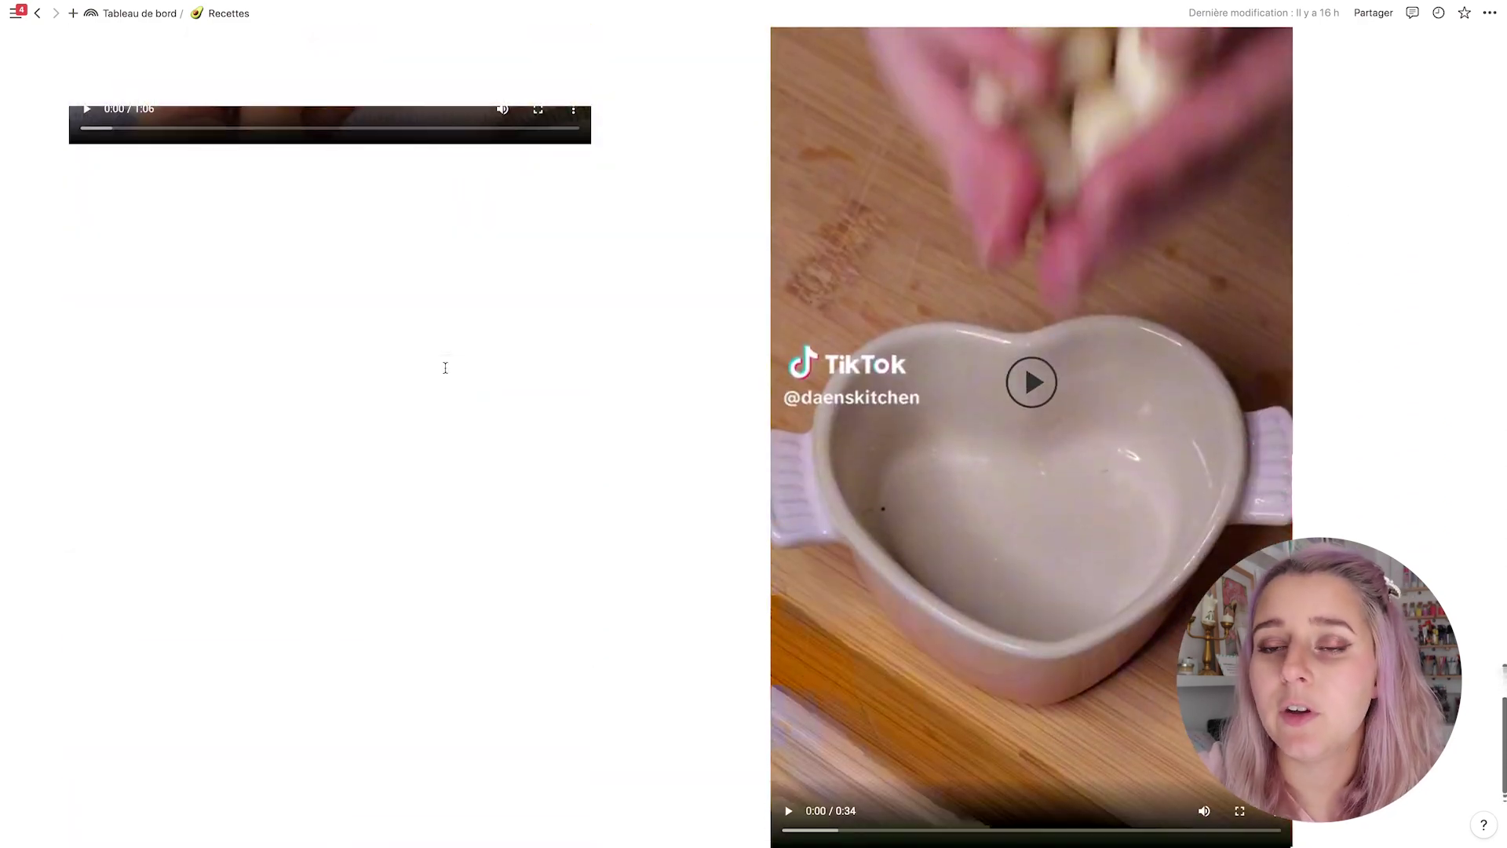
pyautogui.scroll(16, 445, 367)
pyautogui.scroll(20, 445, 367)
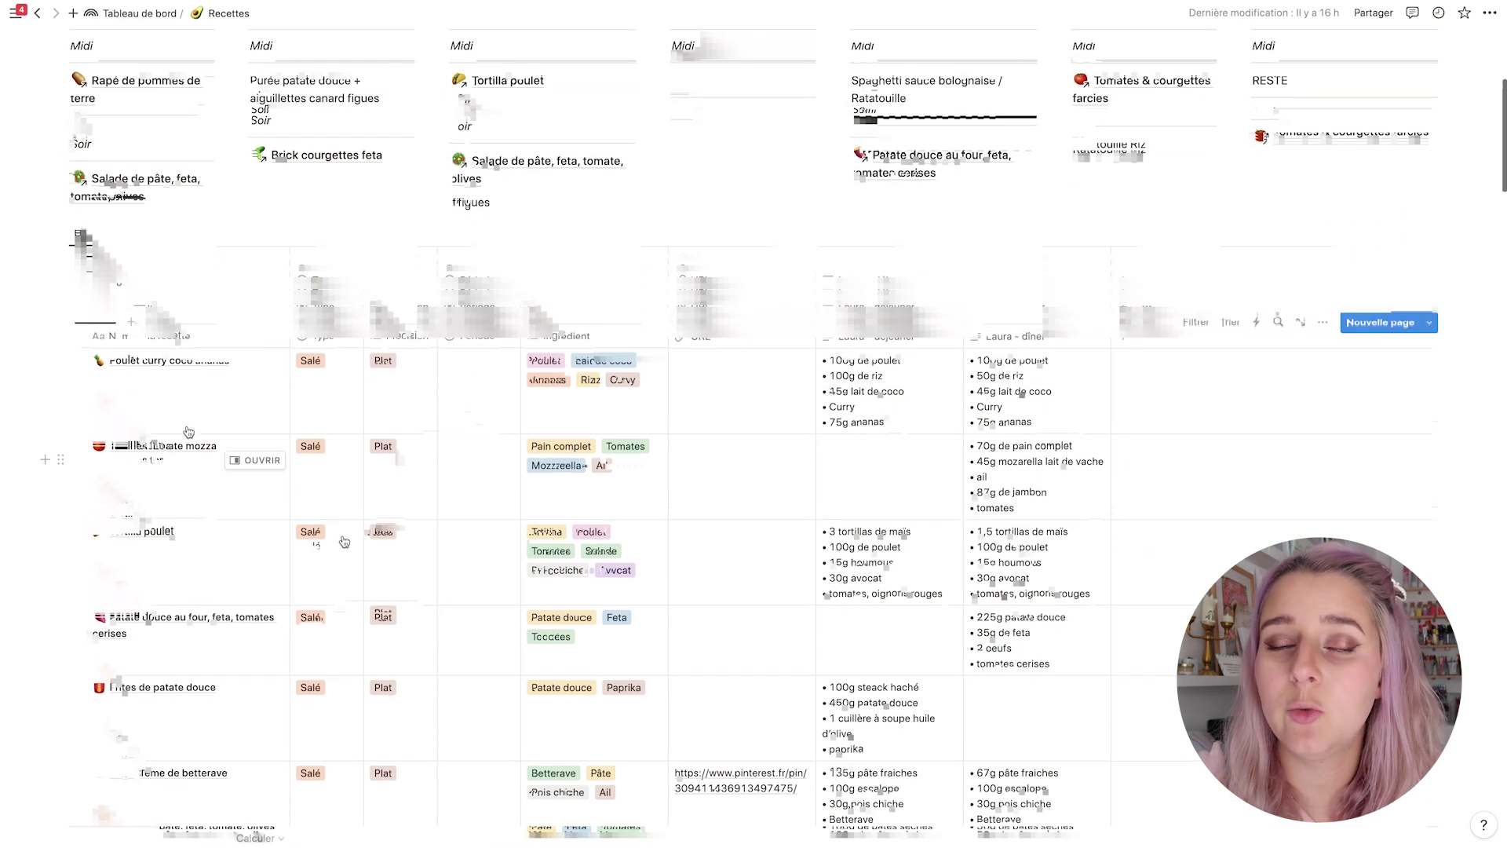
pyautogui.scroll(4, 458, 414)
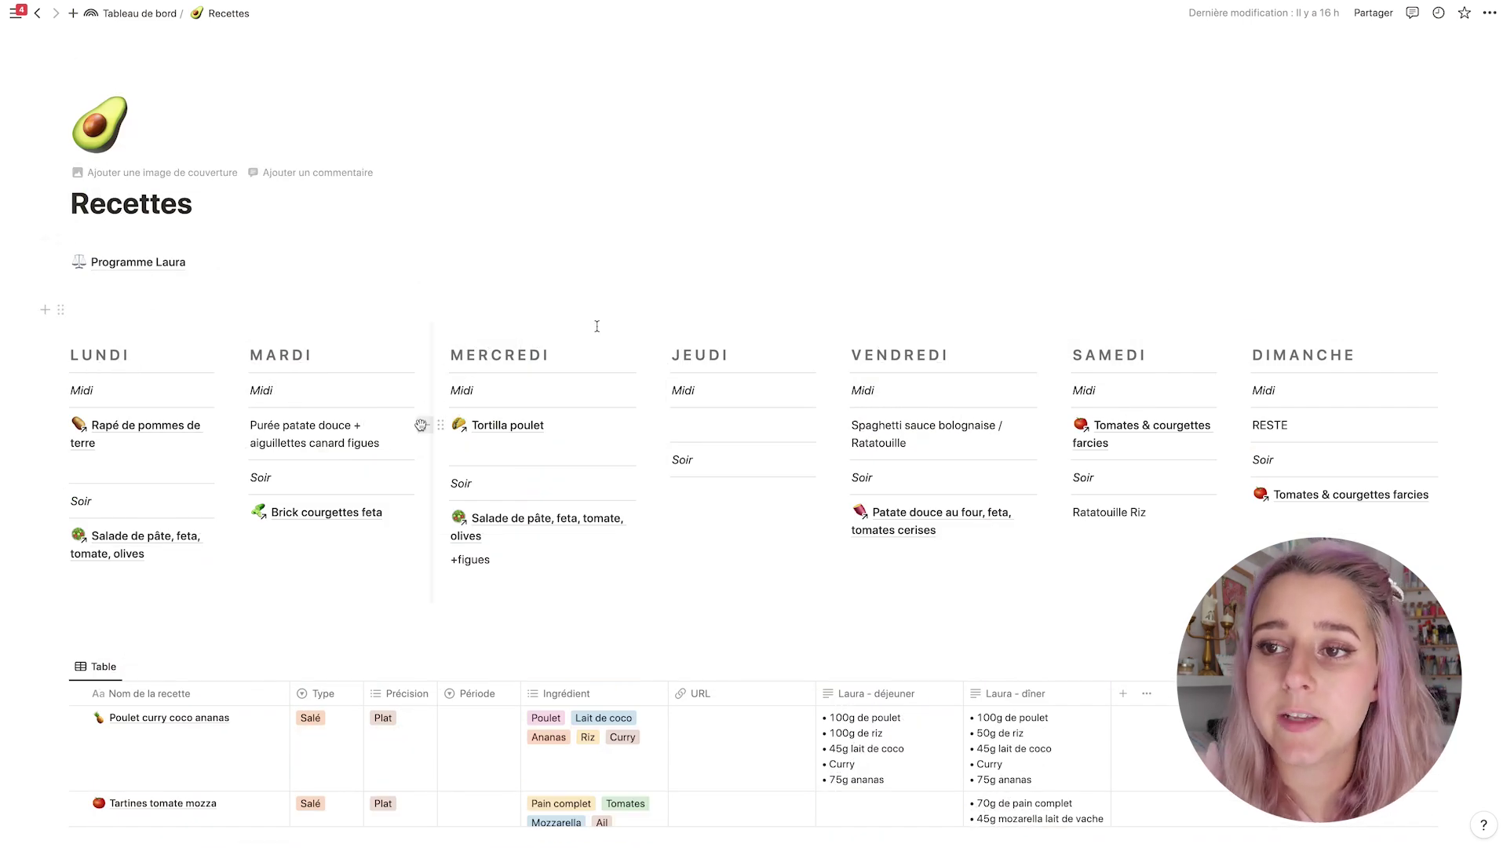
# View the season options of the Période property for Poulet curry coco ananas without choosing one.
pyautogui.scroll(-3, 599, 326)
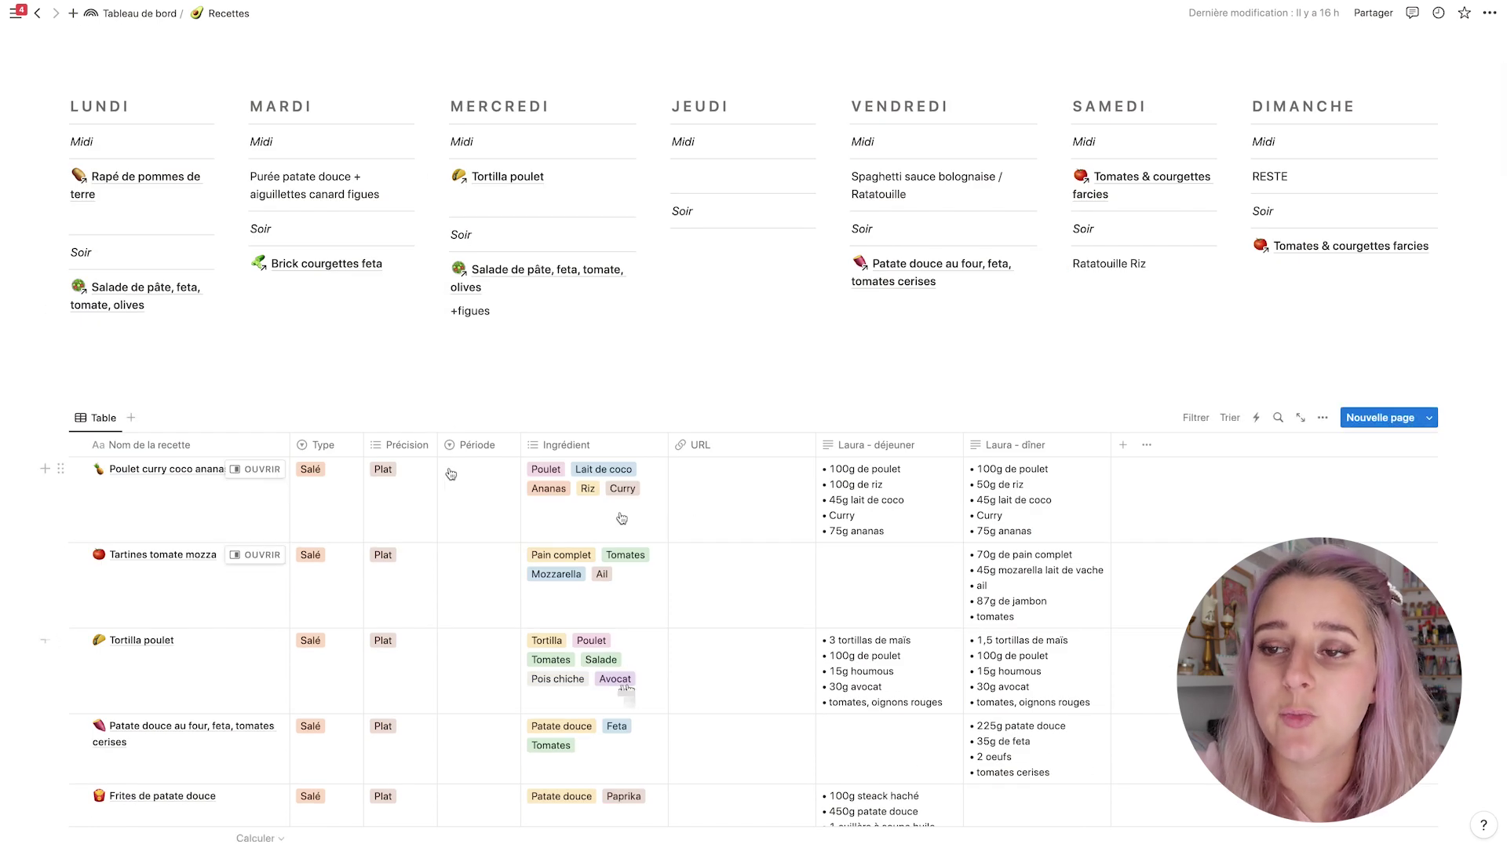
pyautogui.click(461, 511)
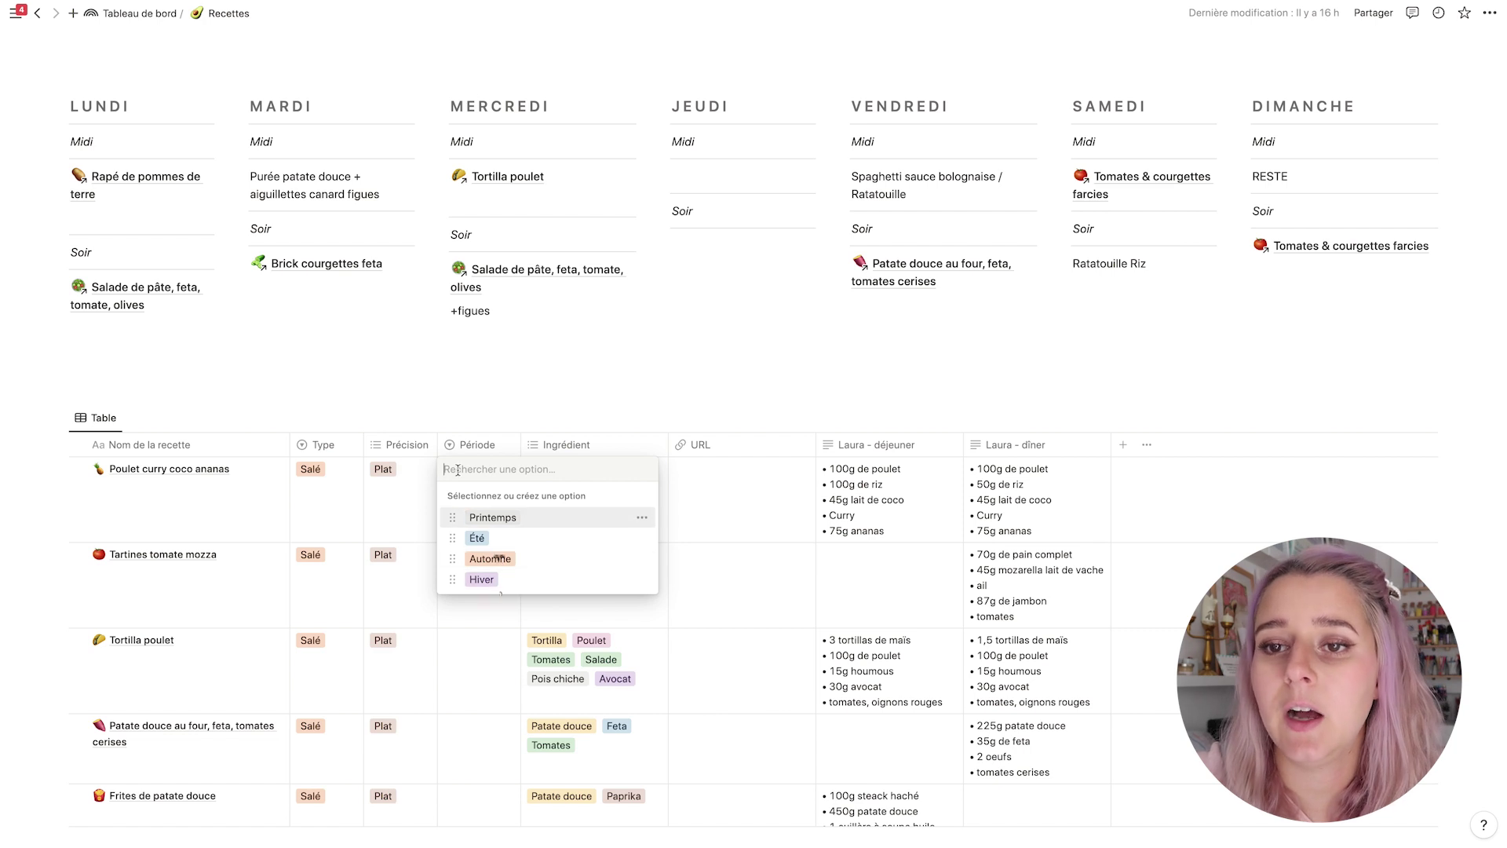
pyautogui.press('Escape')
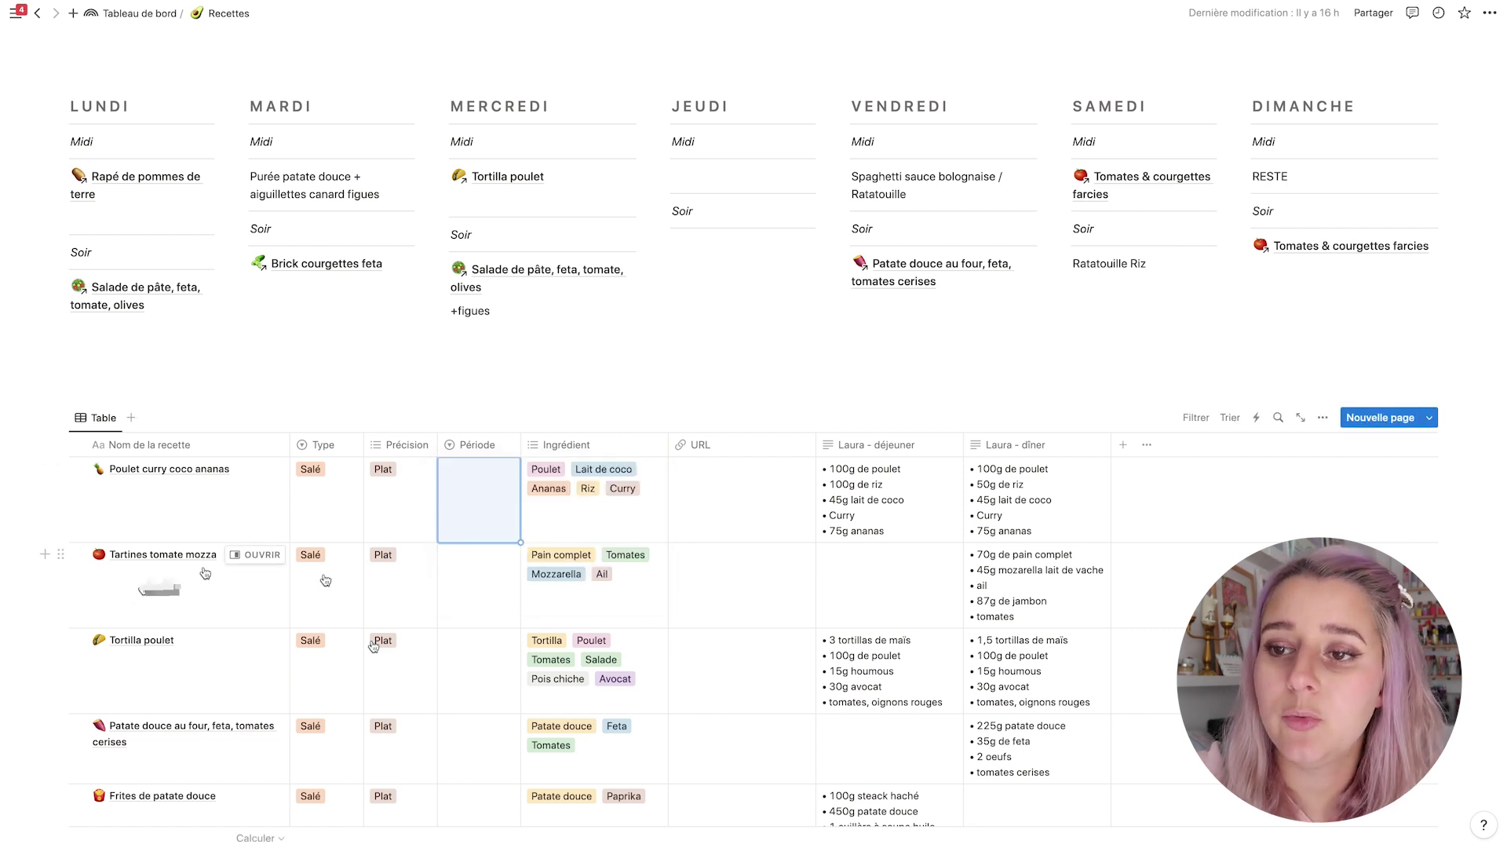
# Set the Période property of the Tartines tomate mozza recipe to Été.
pyautogui.click(471, 579)
pyautogui.click(494, 636)
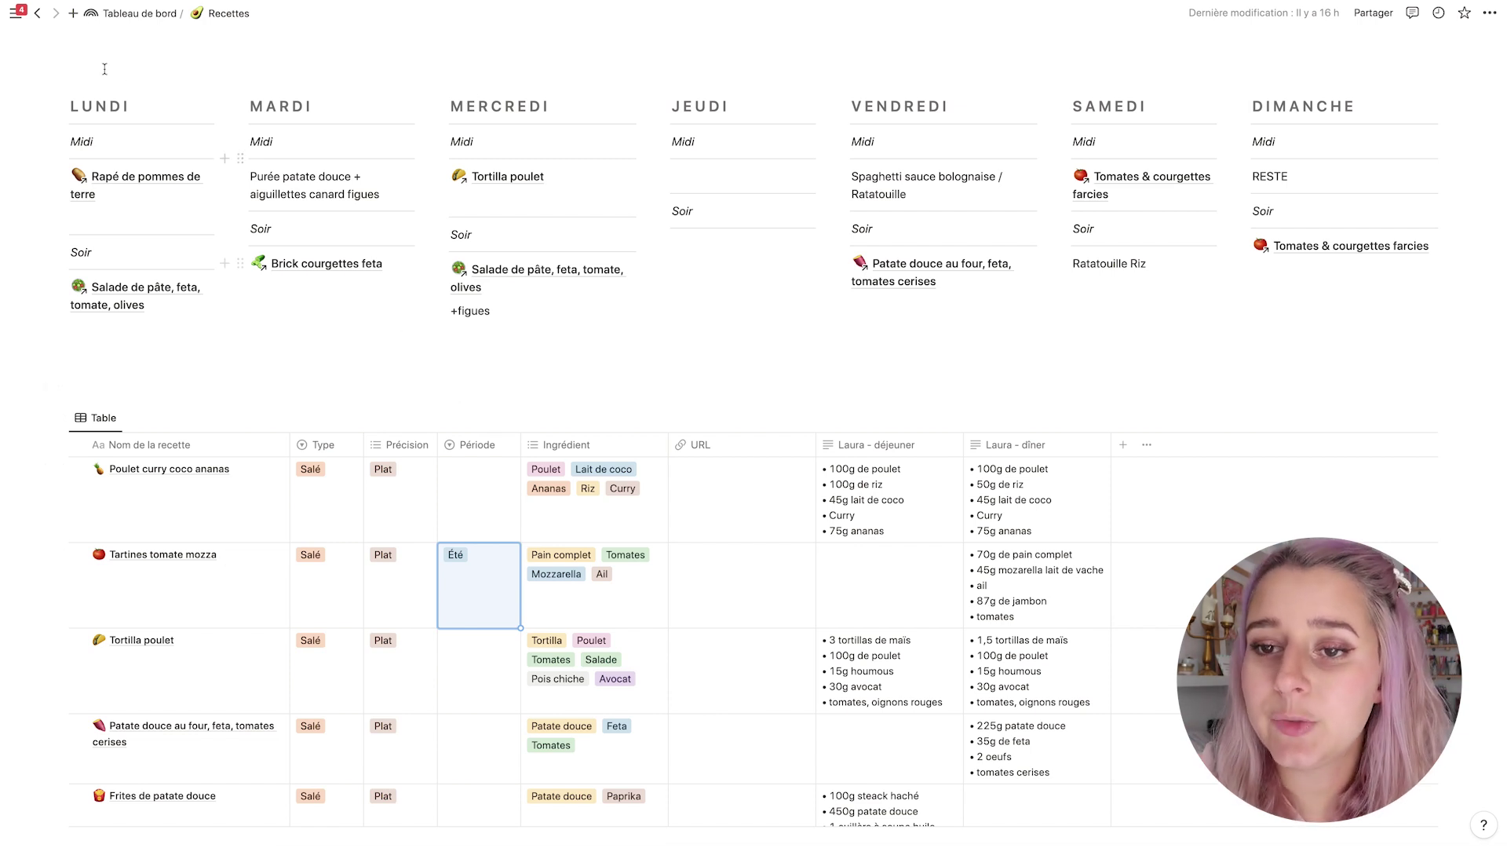
# Return to Tableau de bord, open Dans ma valise under MAISON and look through its packing checklists.
pyautogui.click(140, 13)
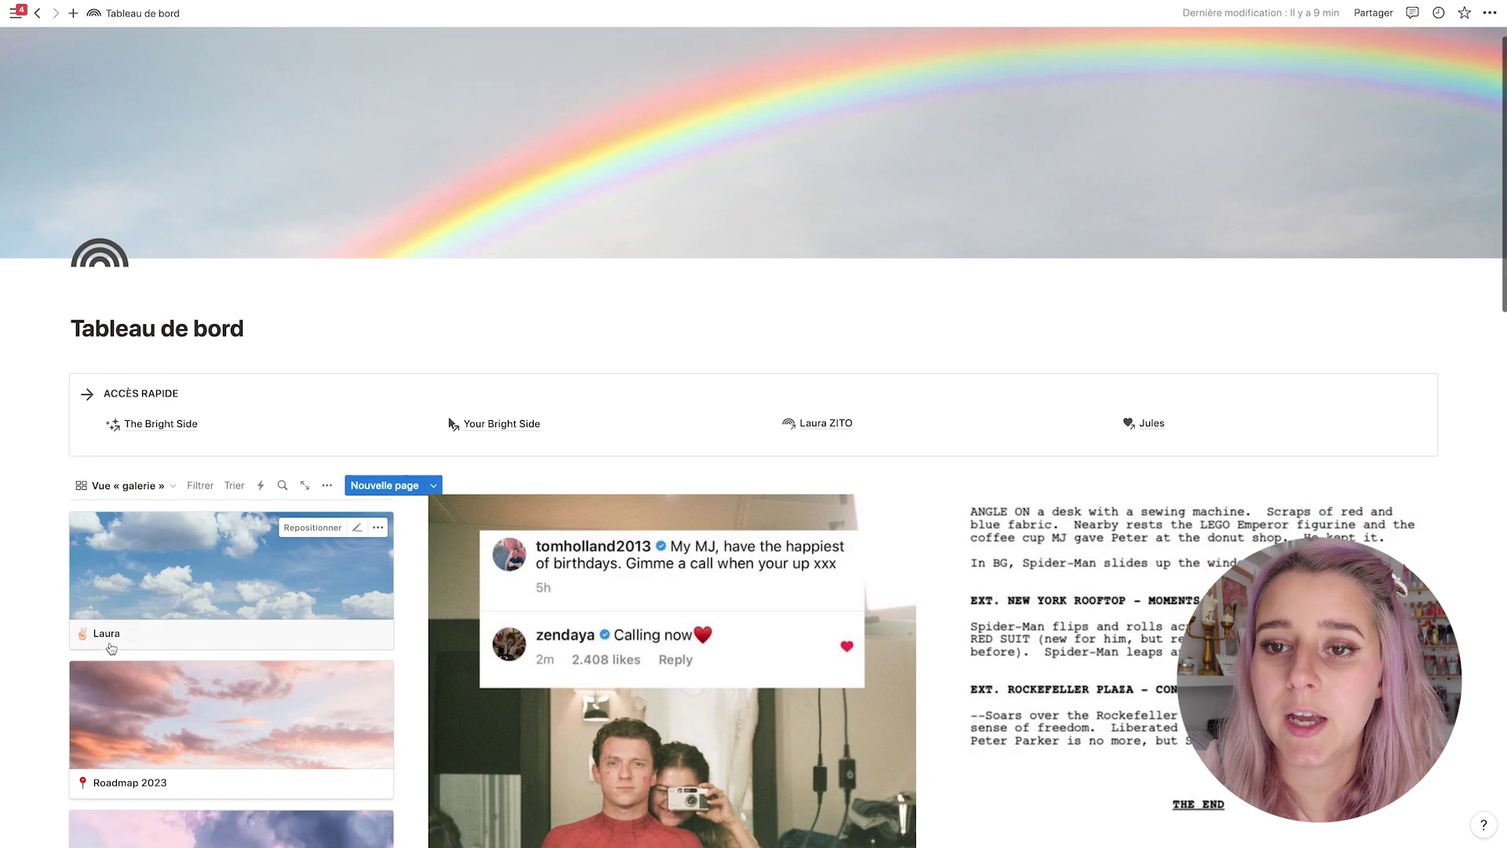
pyautogui.scroll(-15, 111, 648)
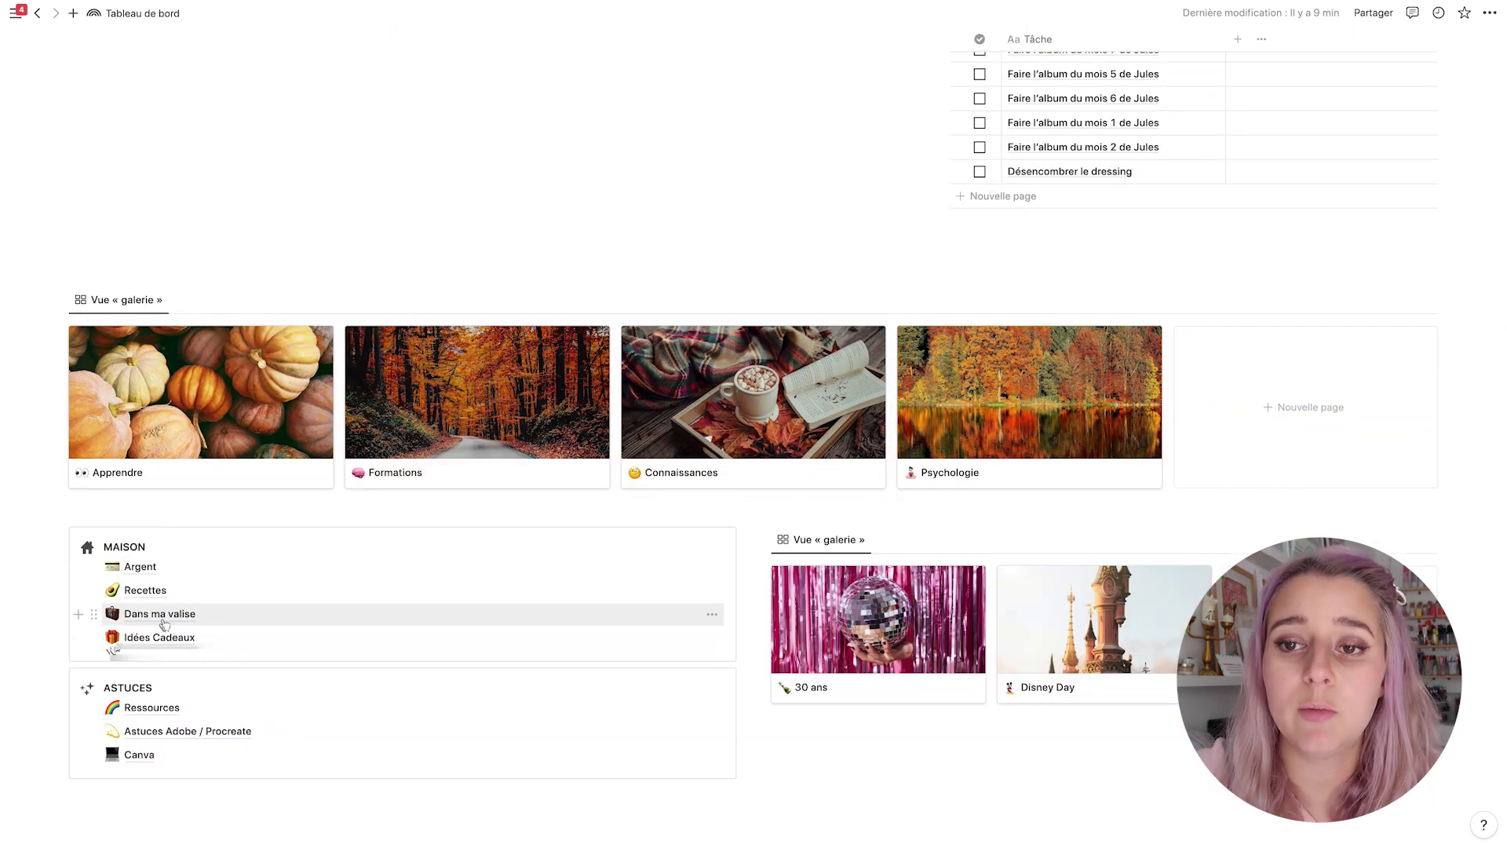
pyautogui.click(160, 614)
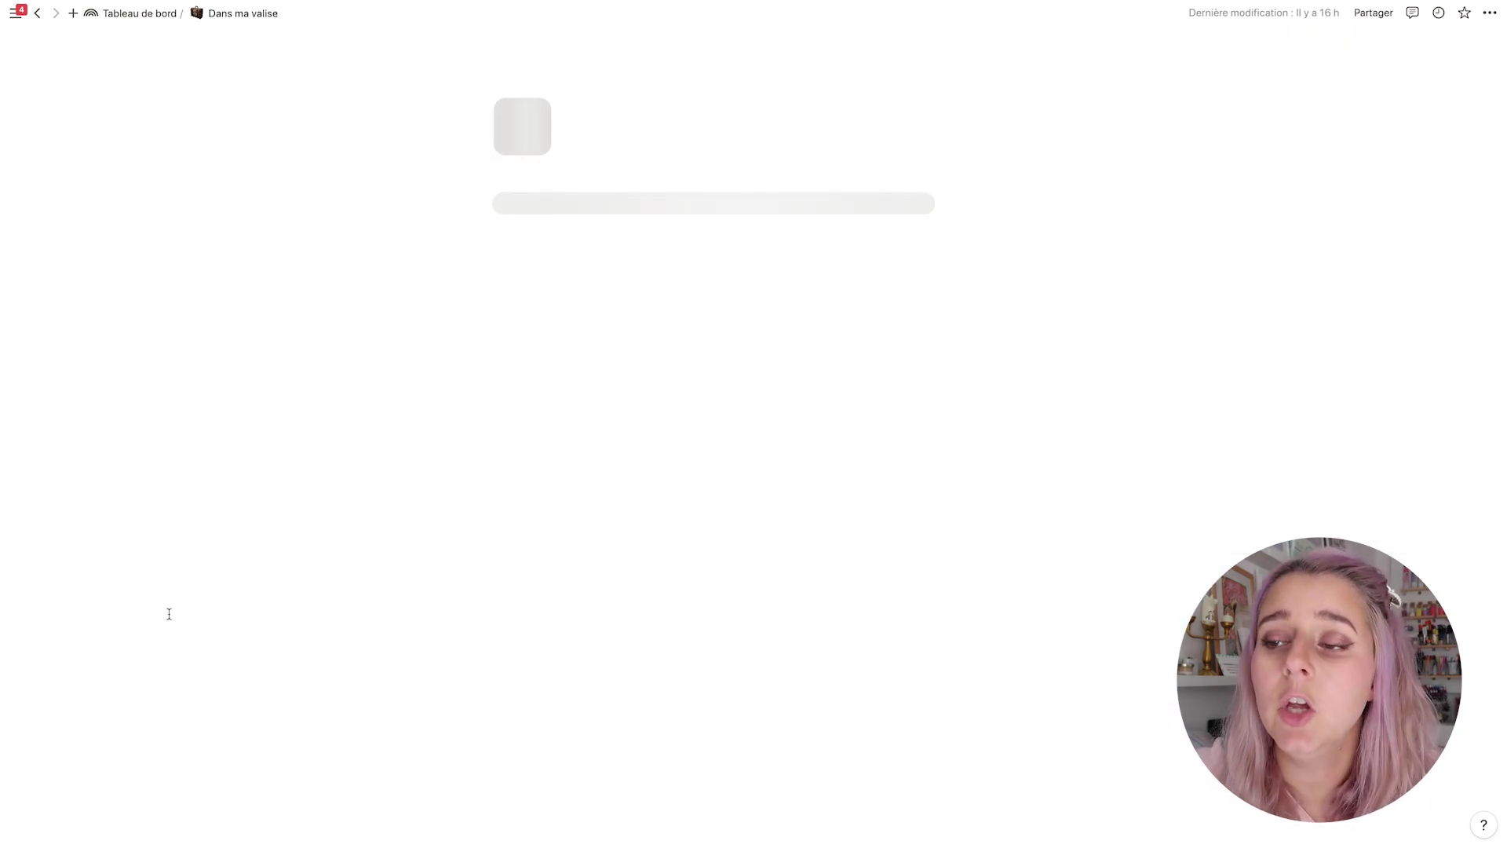
pyautogui.scroll(-5, 599, 460)
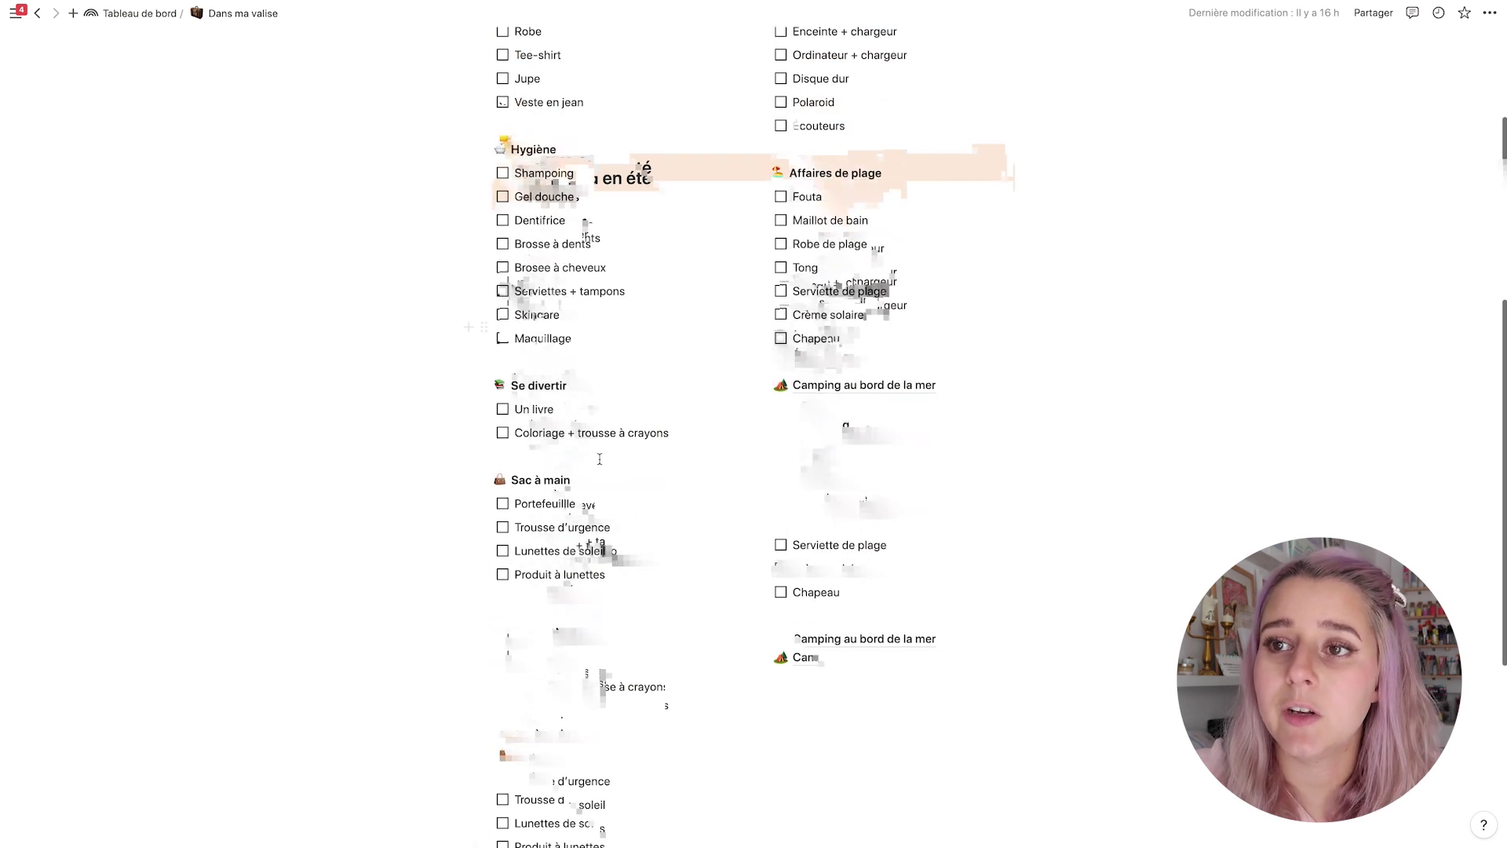
pyautogui.scroll(4, 549, 314)
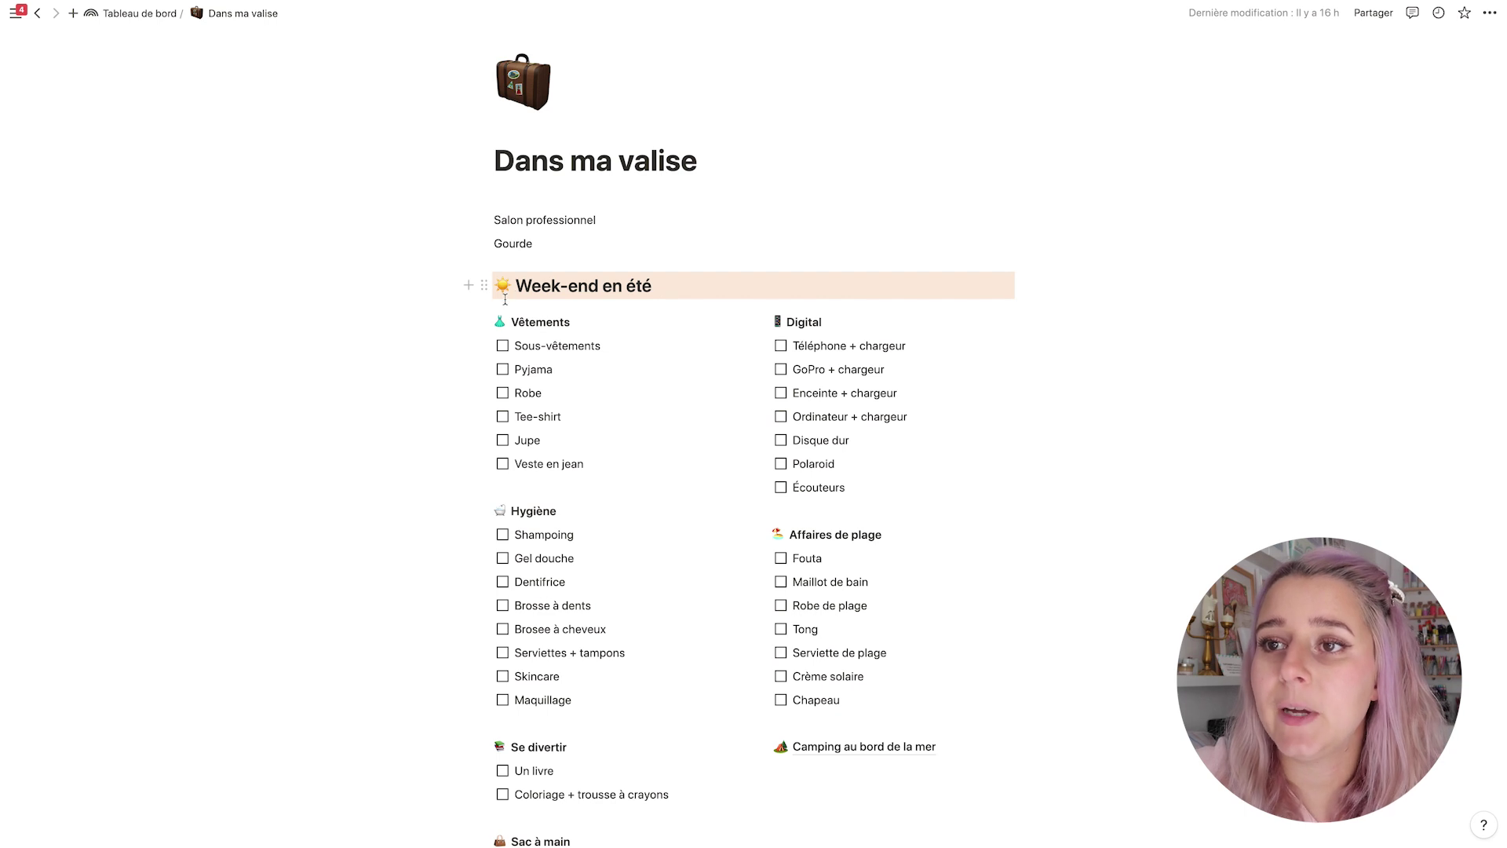
# Turn the Gourde line under Salon professionnel into a to-do checkbox item.
pyautogui.moveTo(509, 221); pyautogui.dragTo(606, 222)
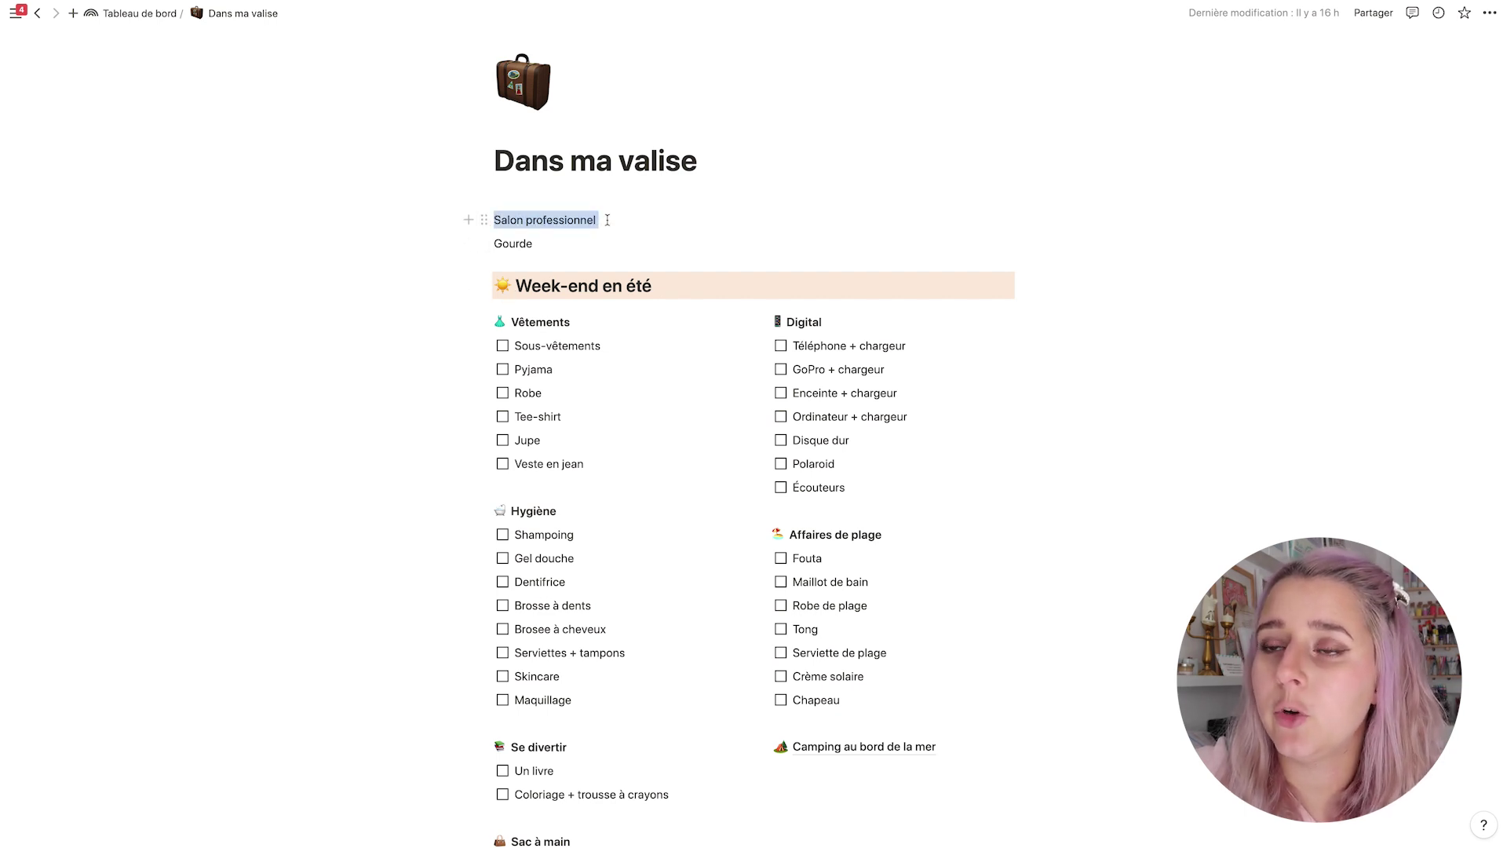
pyautogui.click(521, 223)
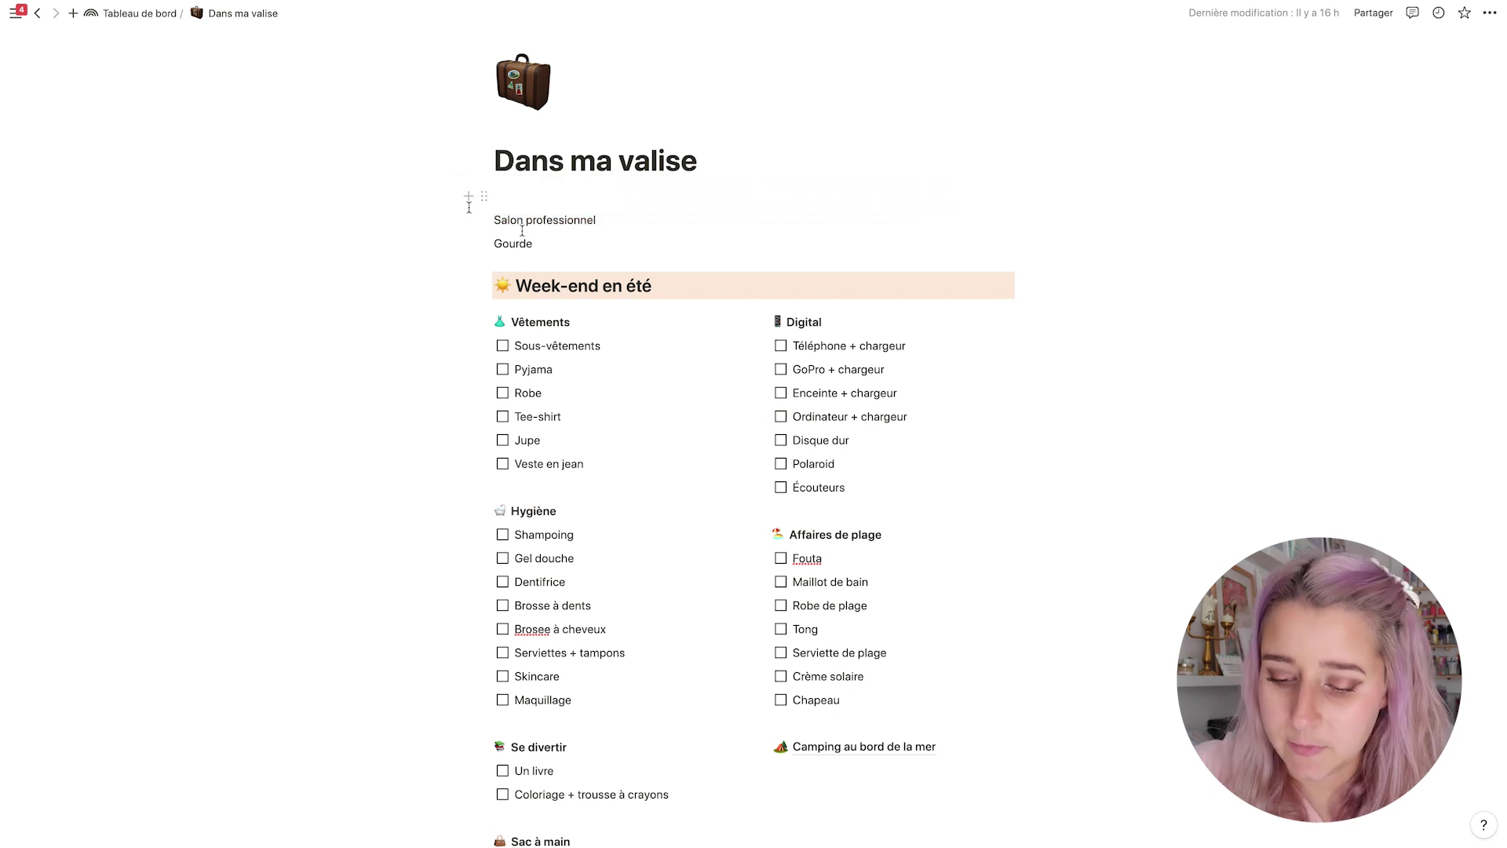
pyautogui.click(497, 244)
pyautogui.write('/to')
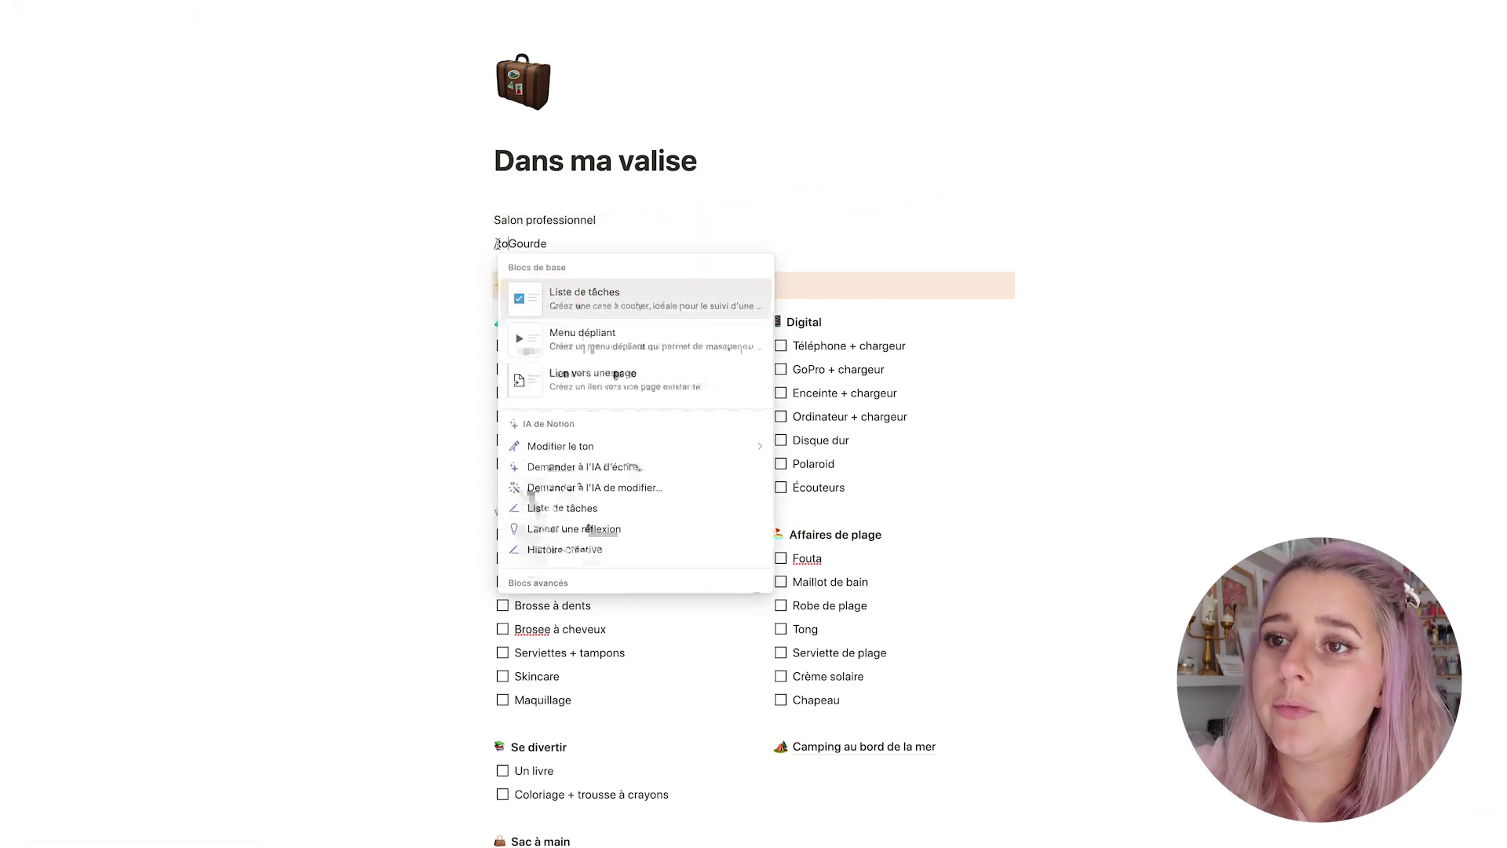
pyautogui.click(584, 305)
pyautogui.doubleClick(524, 245)
pyautogui.hotkey('ctrl', 'x')
pyautogui.click(535, 269)
pyautogui.hotkey('ctrl', 'v')
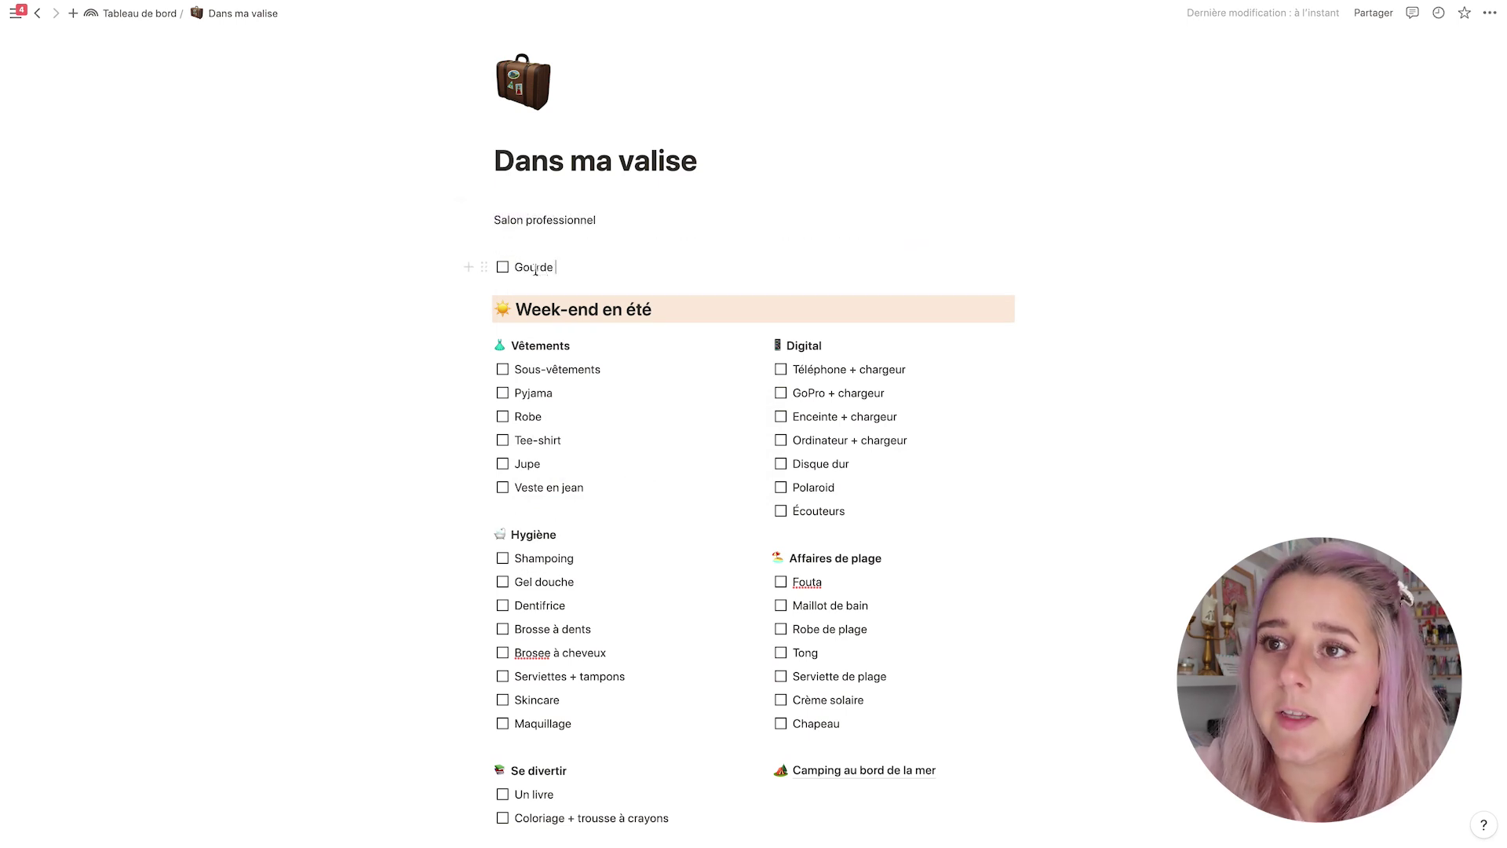
# Make Salon professionnel a Titre 1 heading with Fond jaune and move the Gourde checkbox directly beneath it.
pyautogui.click(484, 219)
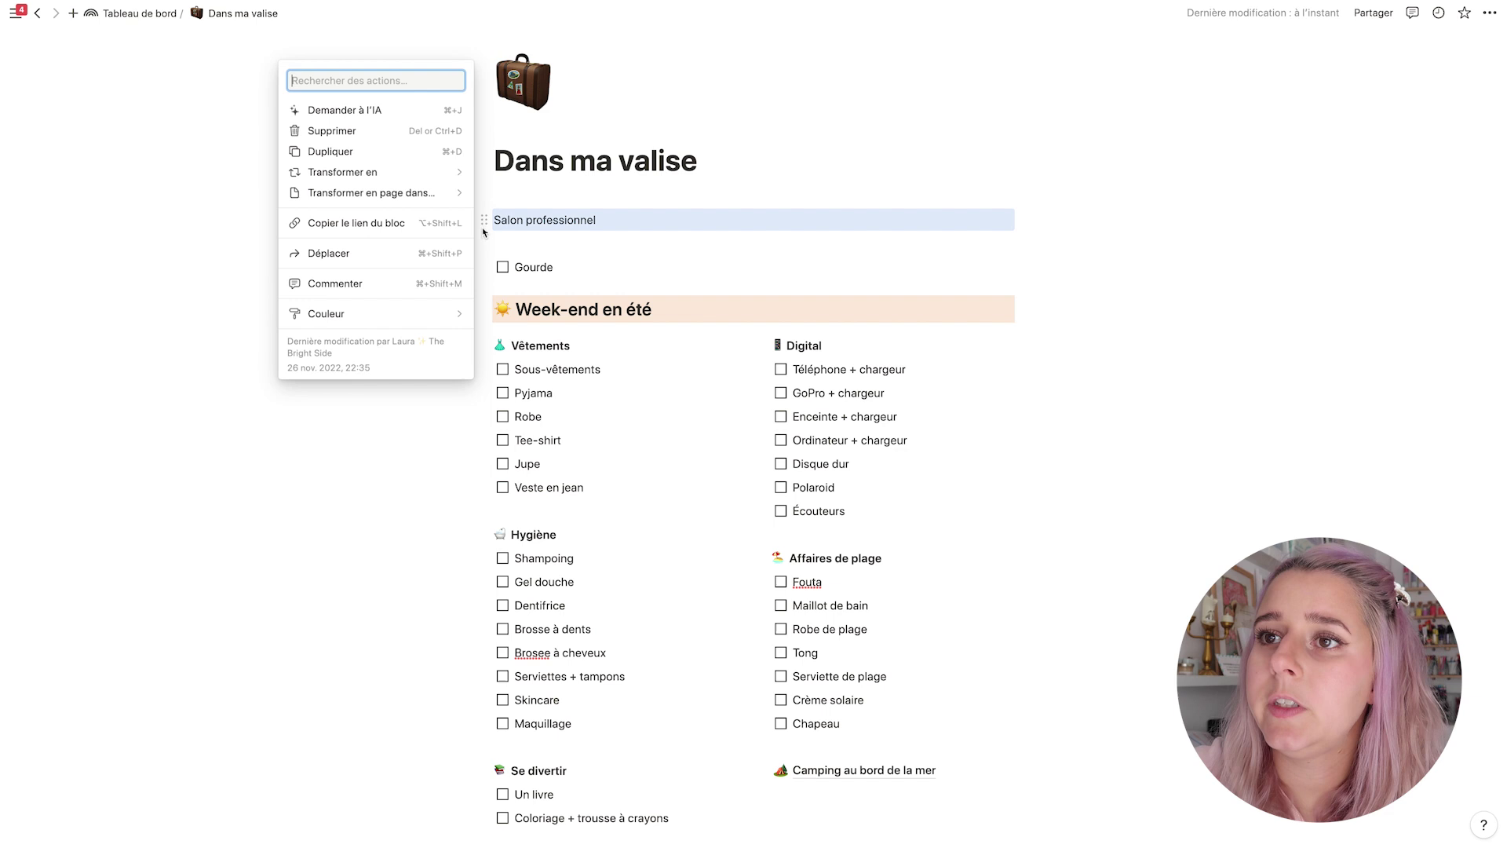
pyautogui.moveTo(402, 173)
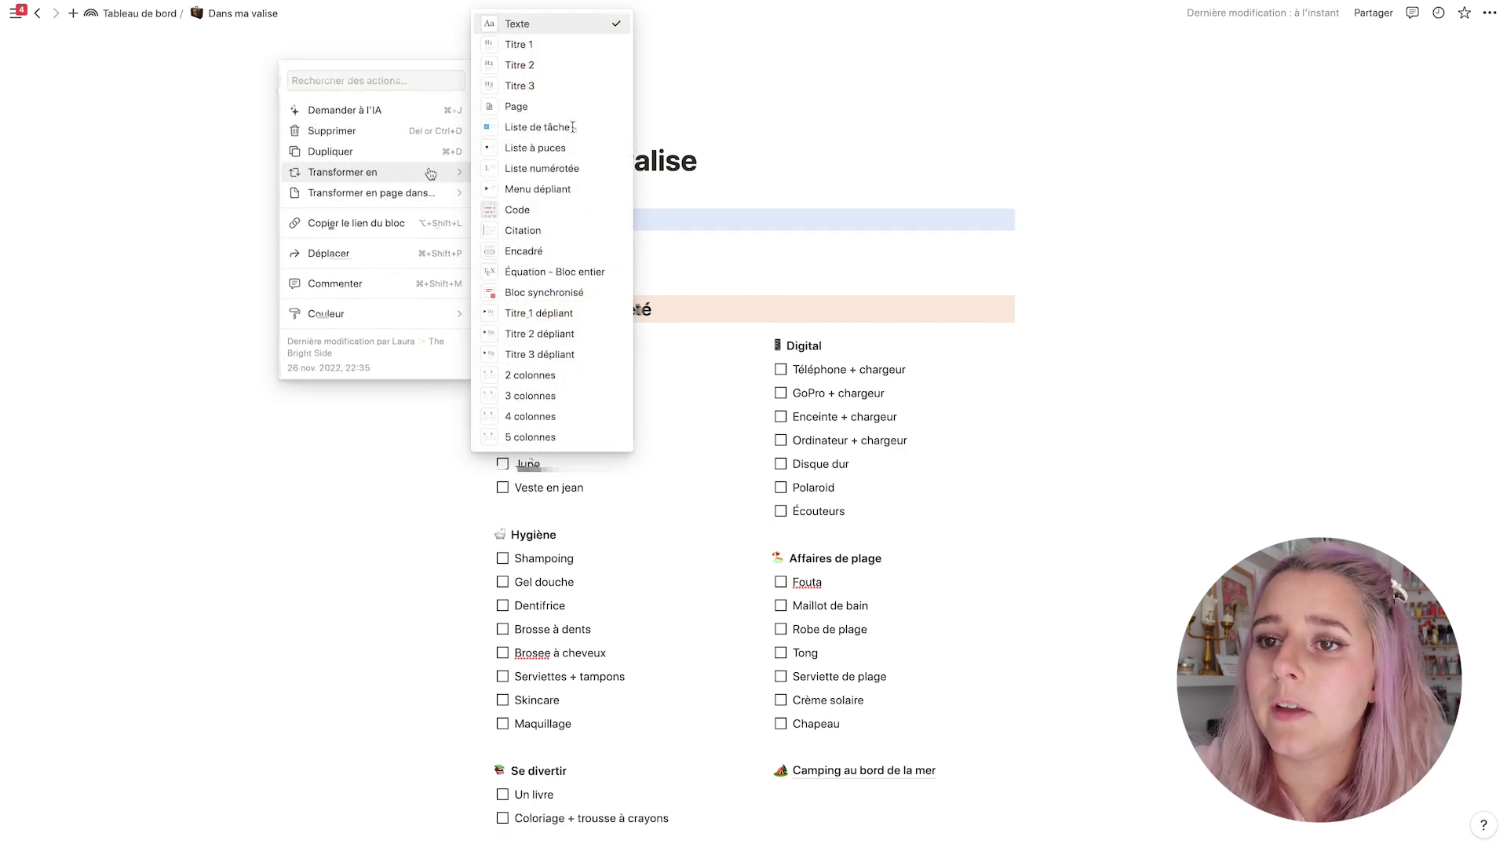
pyautogui.click(519, 44)
pyautogui.click(485, 249)
pyautogui.moveTo(437, 351)
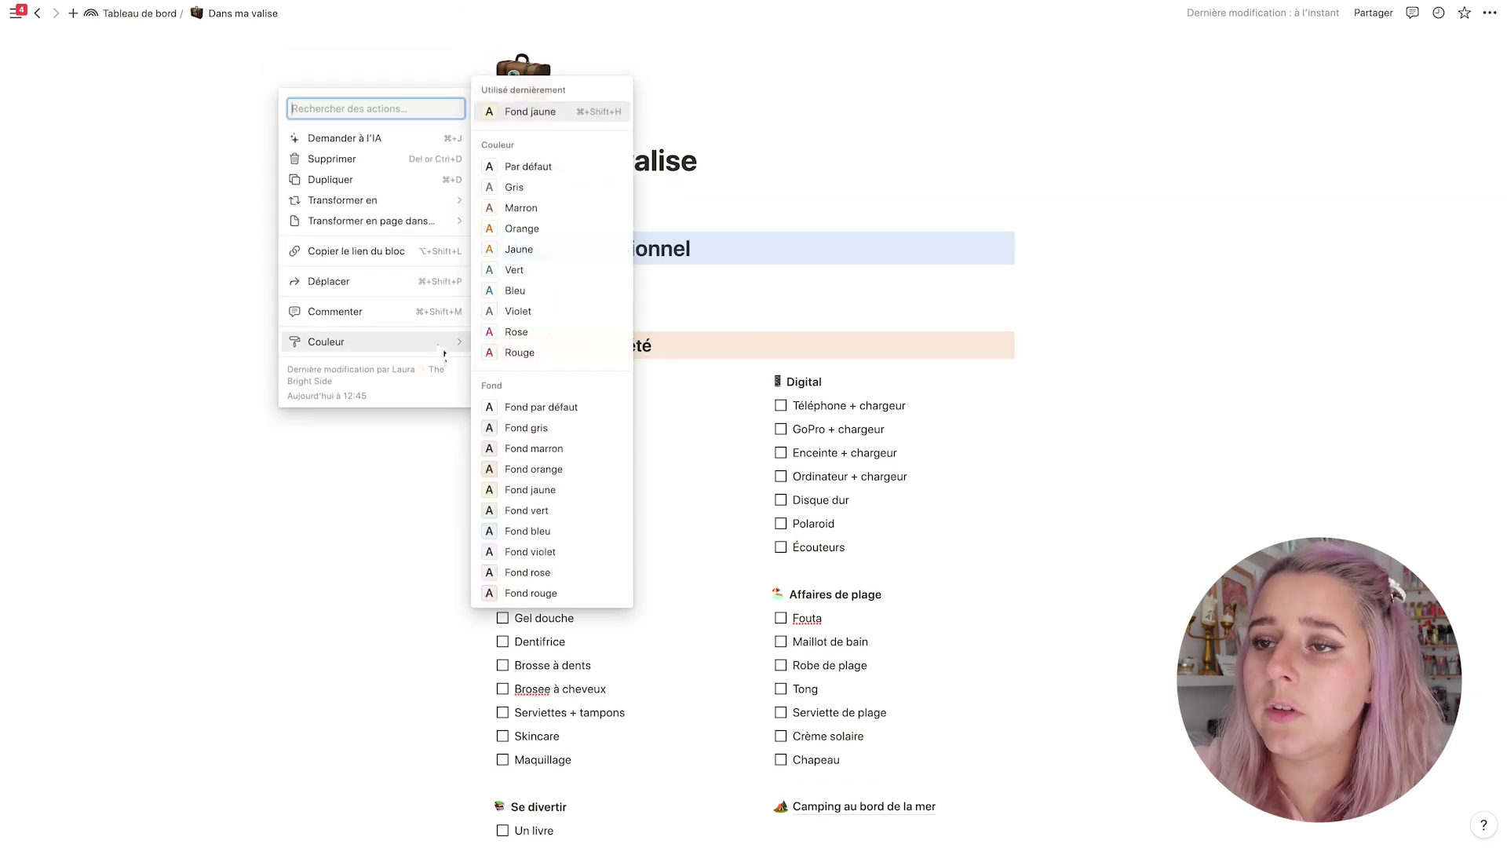
pyautogui.click(553, 482)
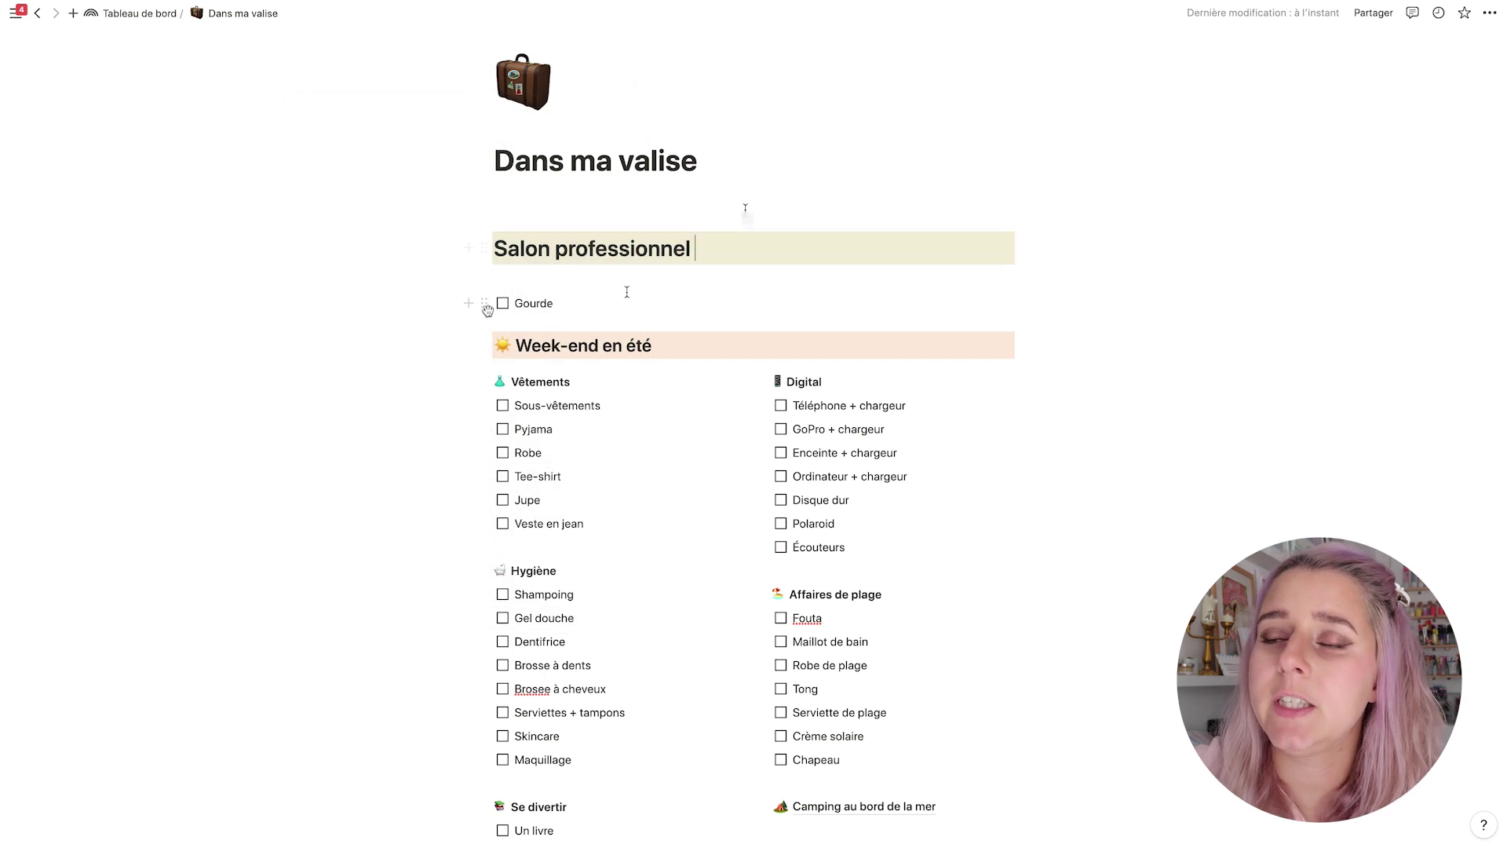
pyautogui.moveTo(487, 303); pyautogui.dragTo(502, 273)
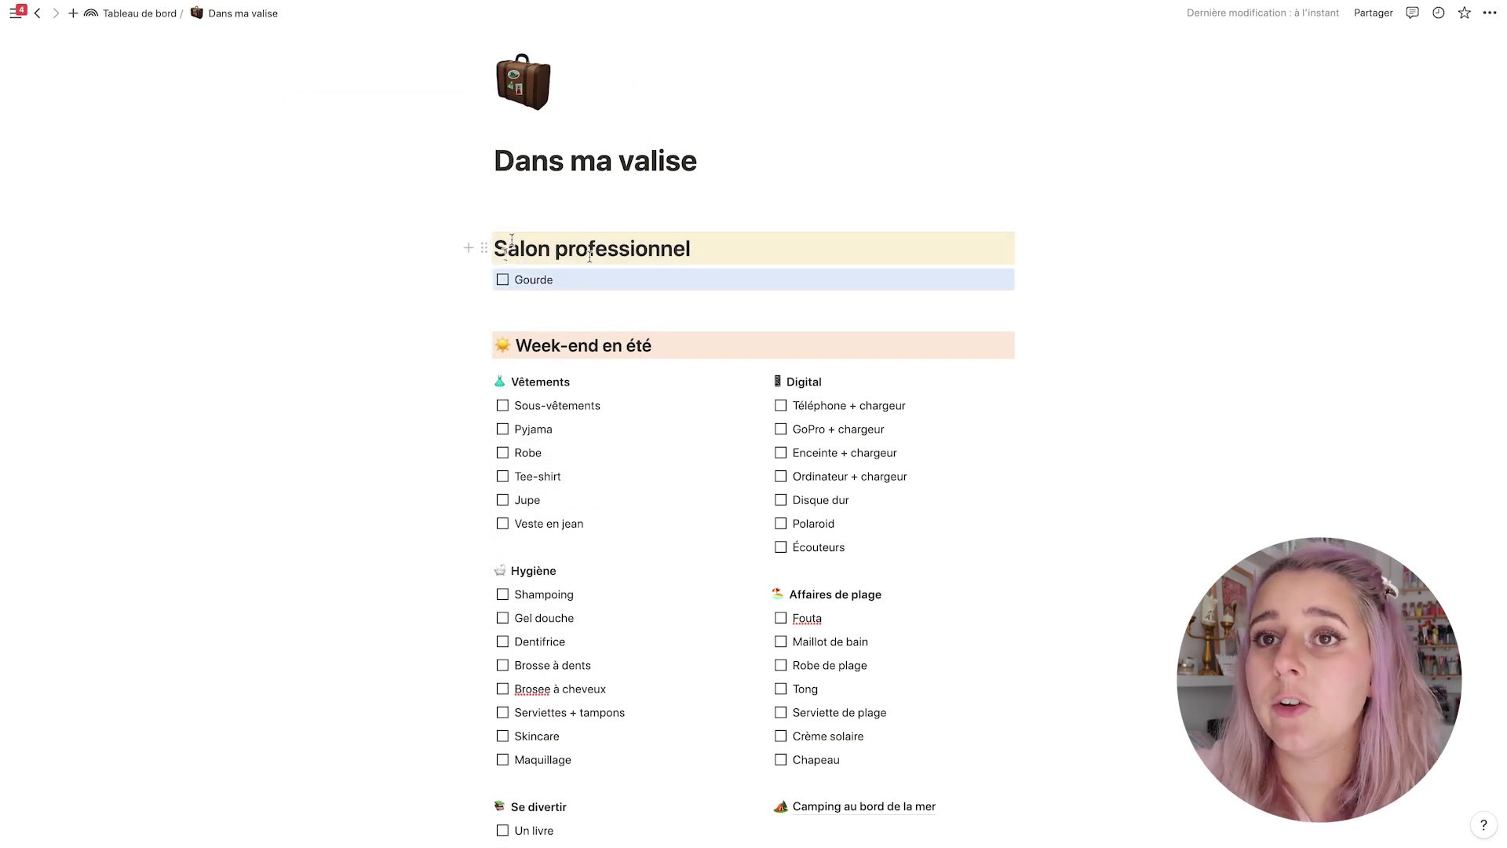
# Return to Tableau de bord, open Ressources under ASTUCES and look through its saved website links.
pyautogui.click(140, 14)
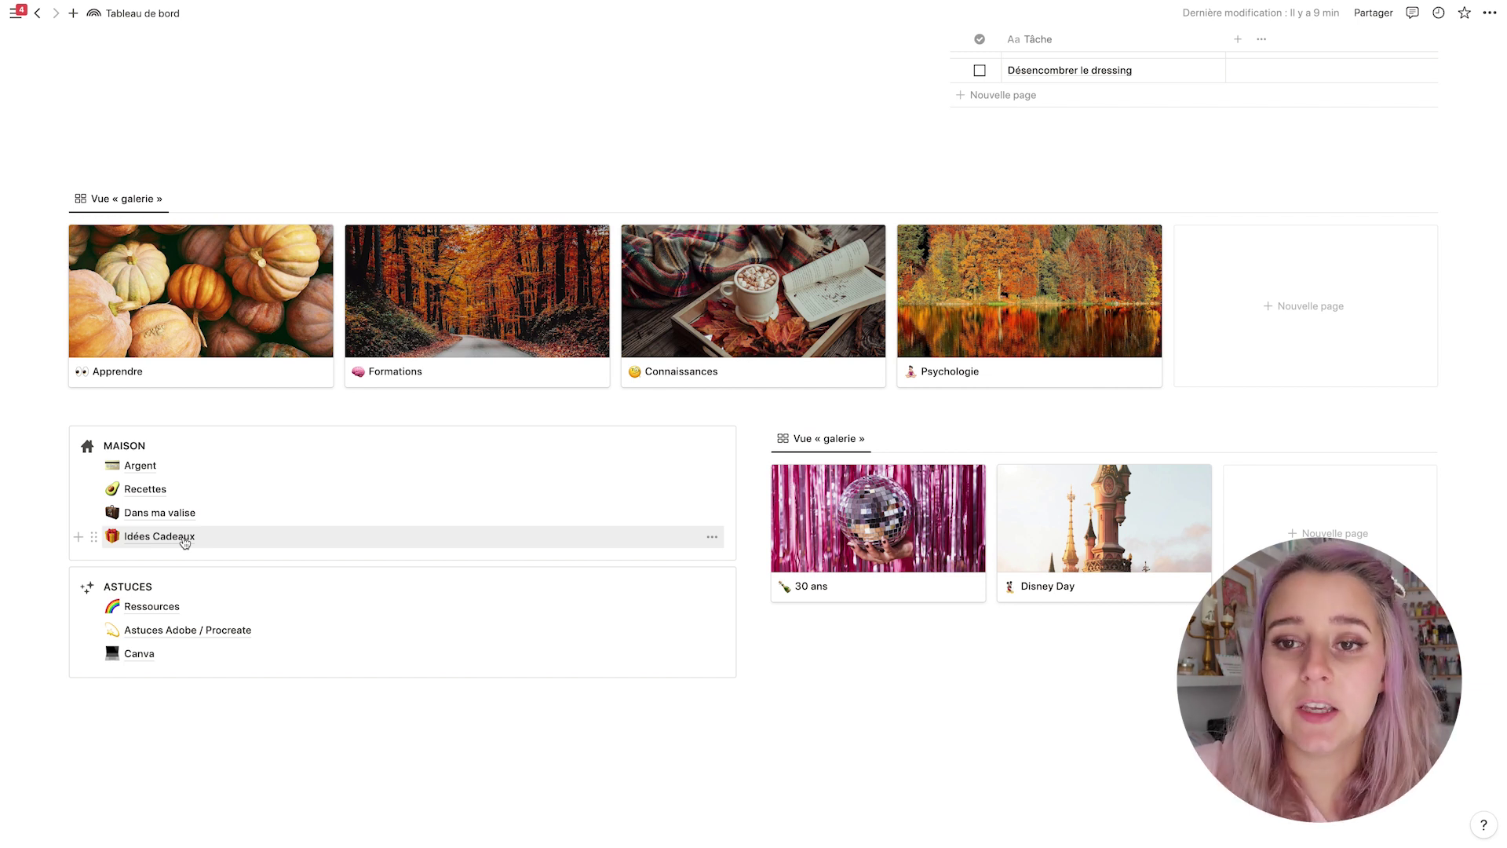
pyautogui.scroll(-3, 184, 541)
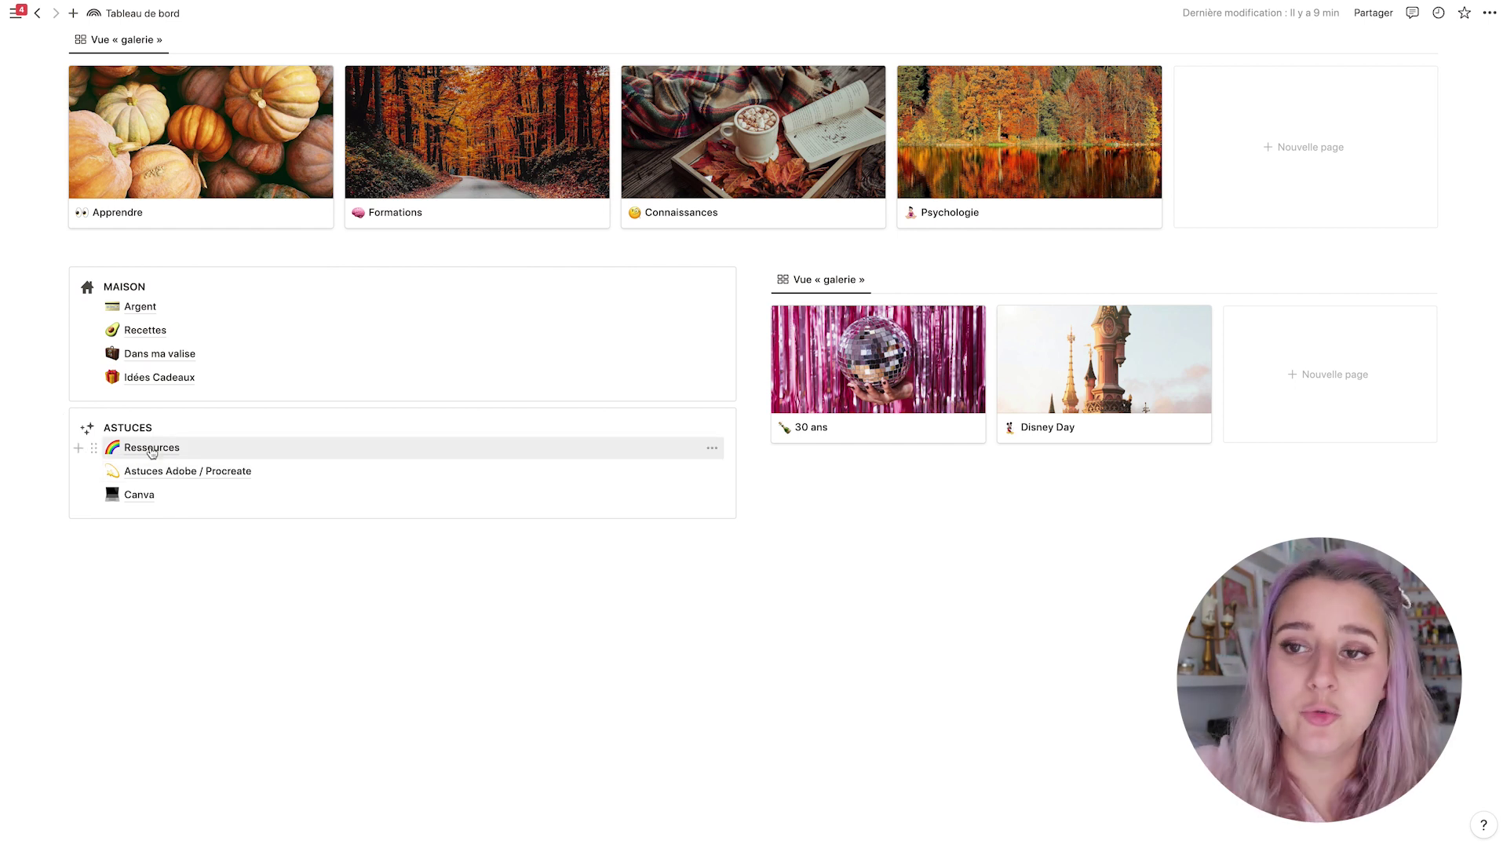
pyautogui.click(151, 448)
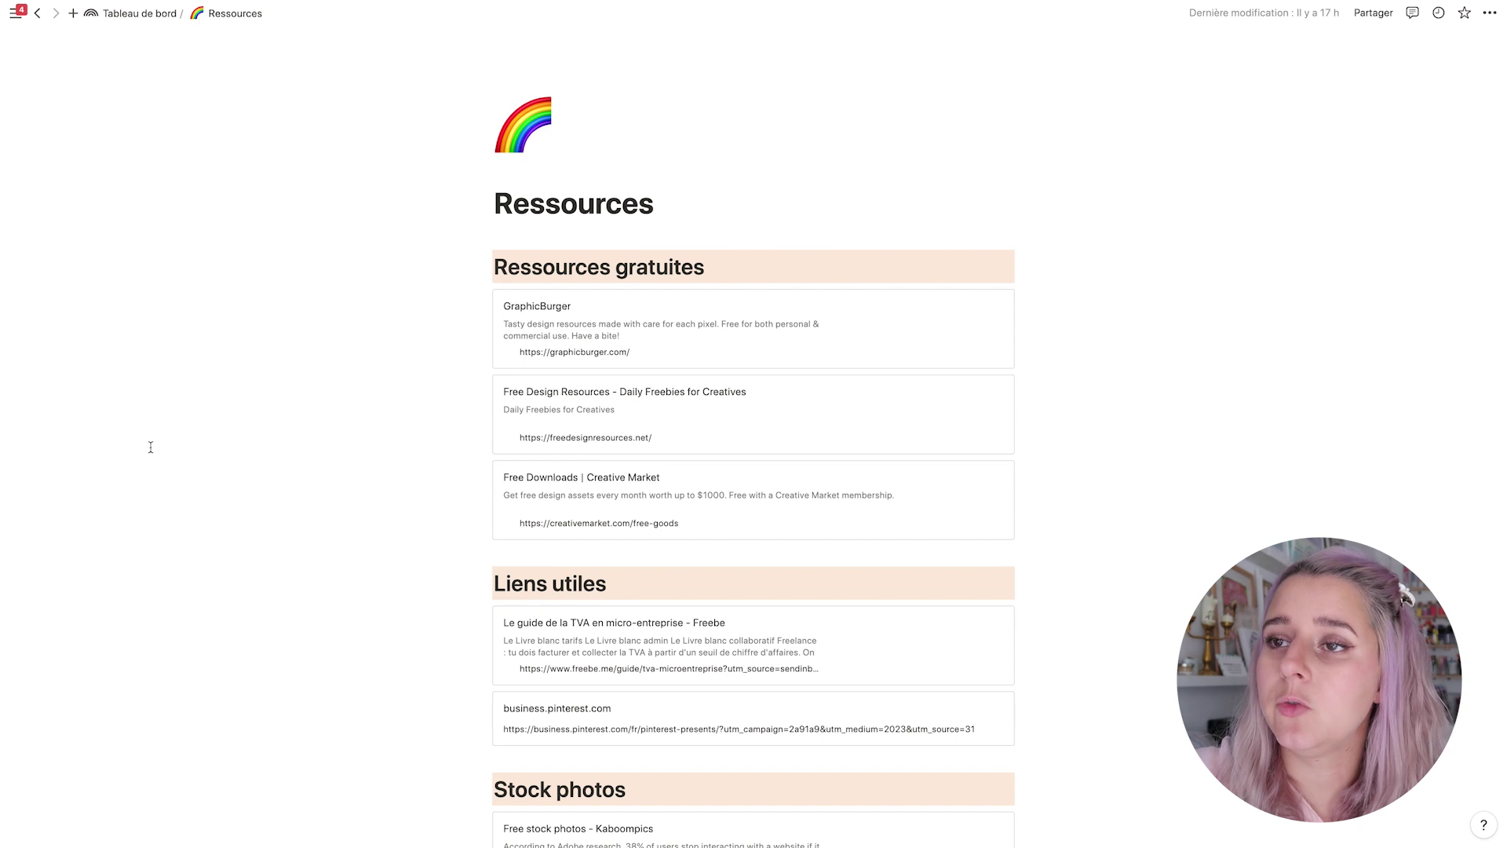
pyautogui.scroll(-2, 151, 447)
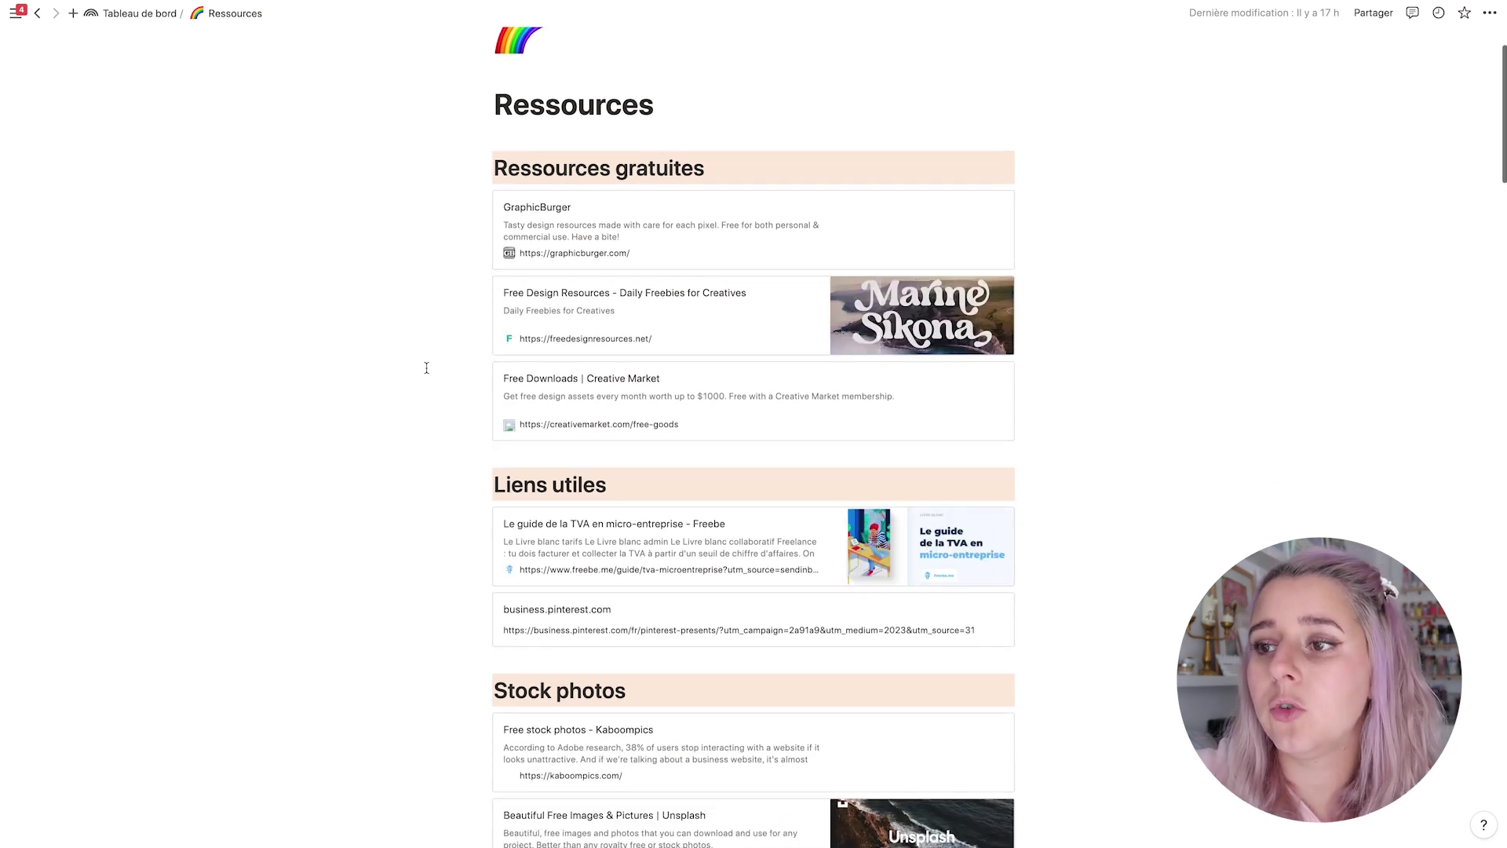
pyautogui.scroll(-15, 426, 368)
pyautogui.scroll(-14, 419, 360)
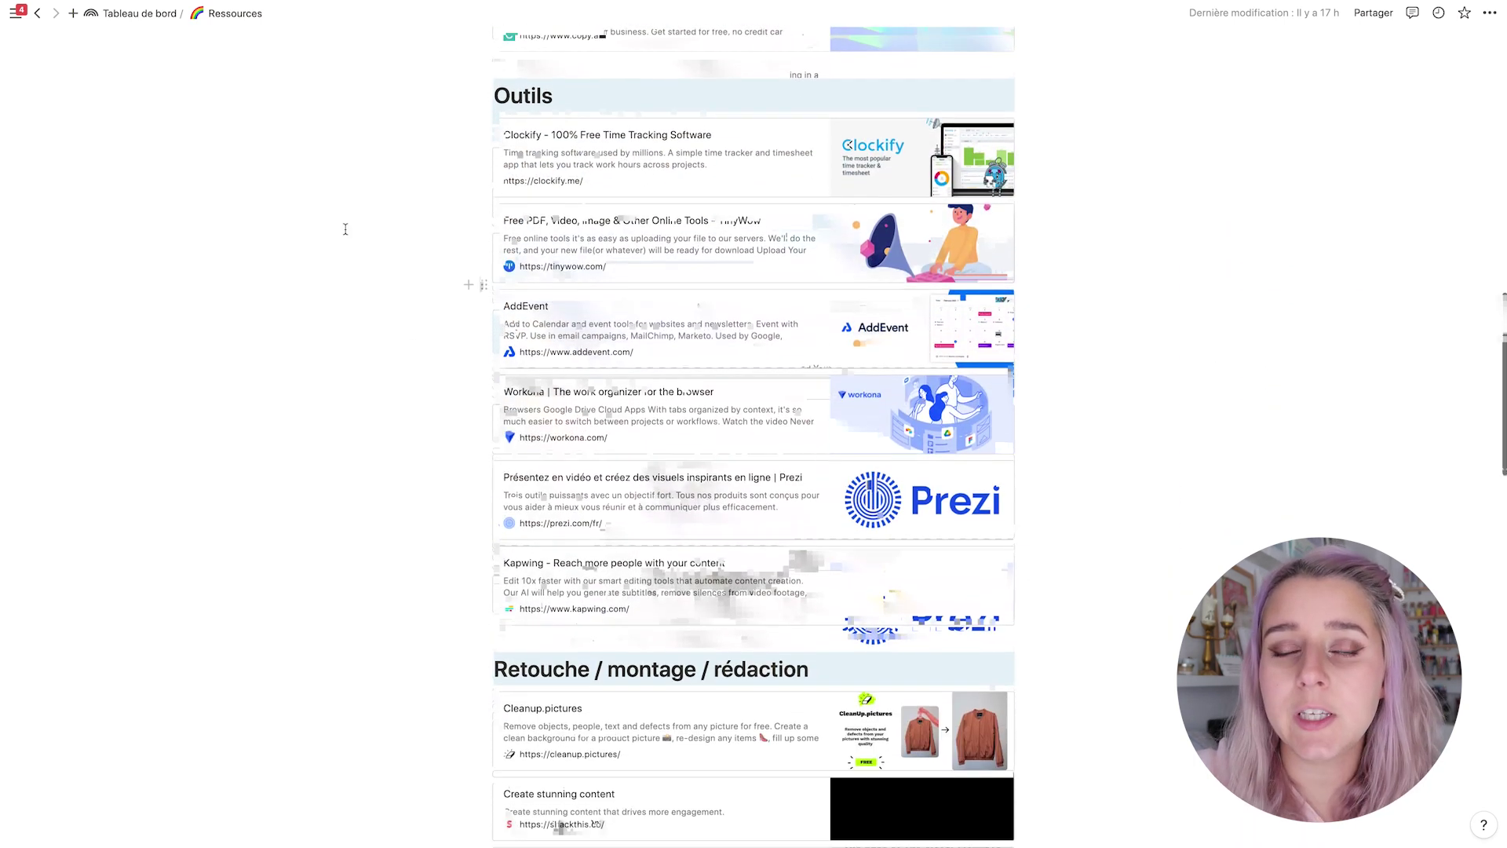
# Open the New day, new chances page and look through its vision board, to-do list, cycle and routine sections.
pyautogui.click(137, 14)
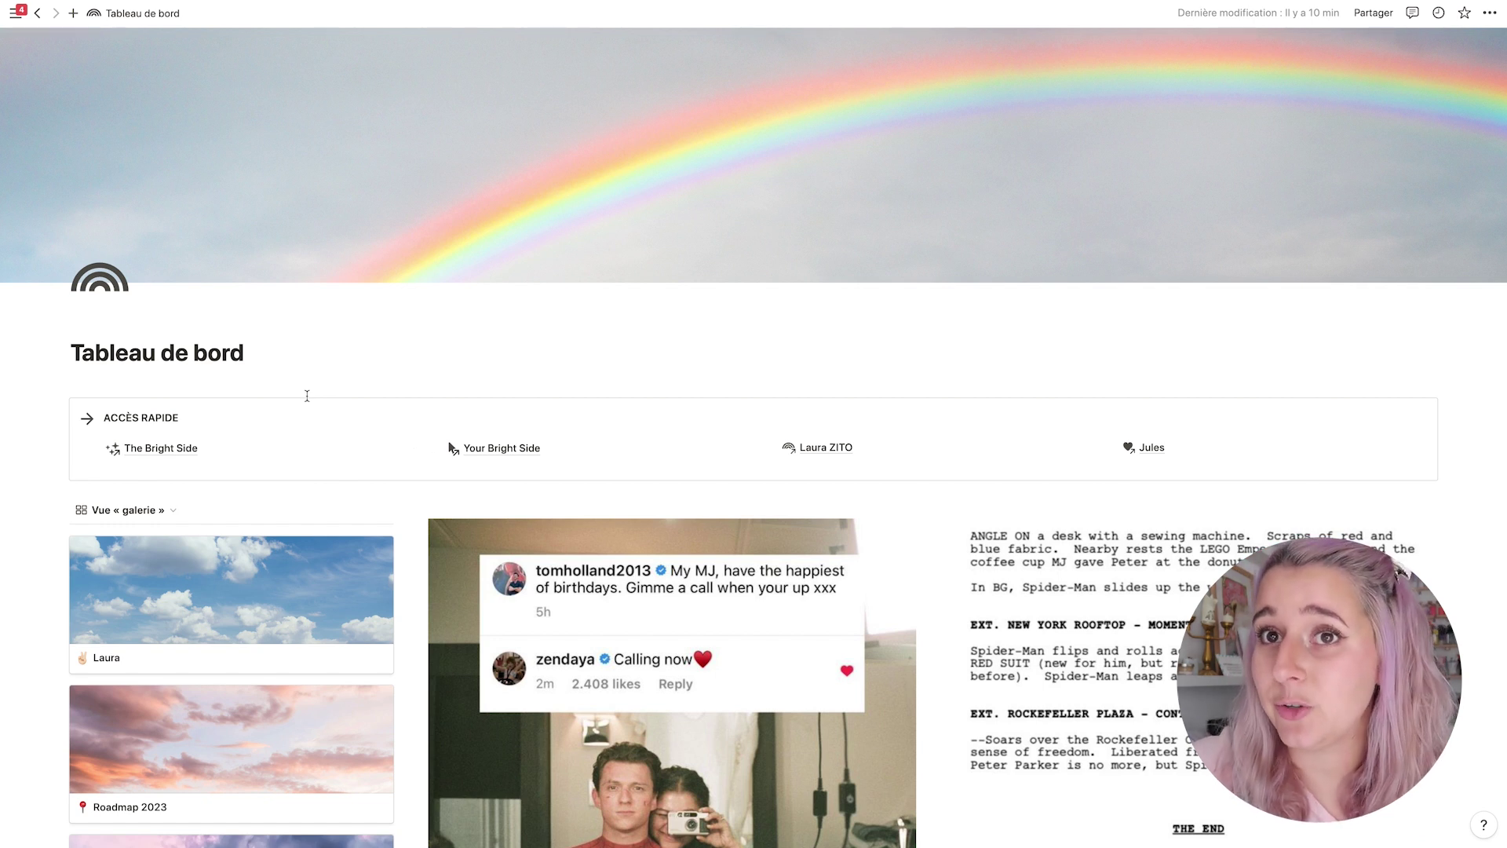
pyautogui.scroll(-1, 305, 395)
pyautogui.moveTo(16, 15)
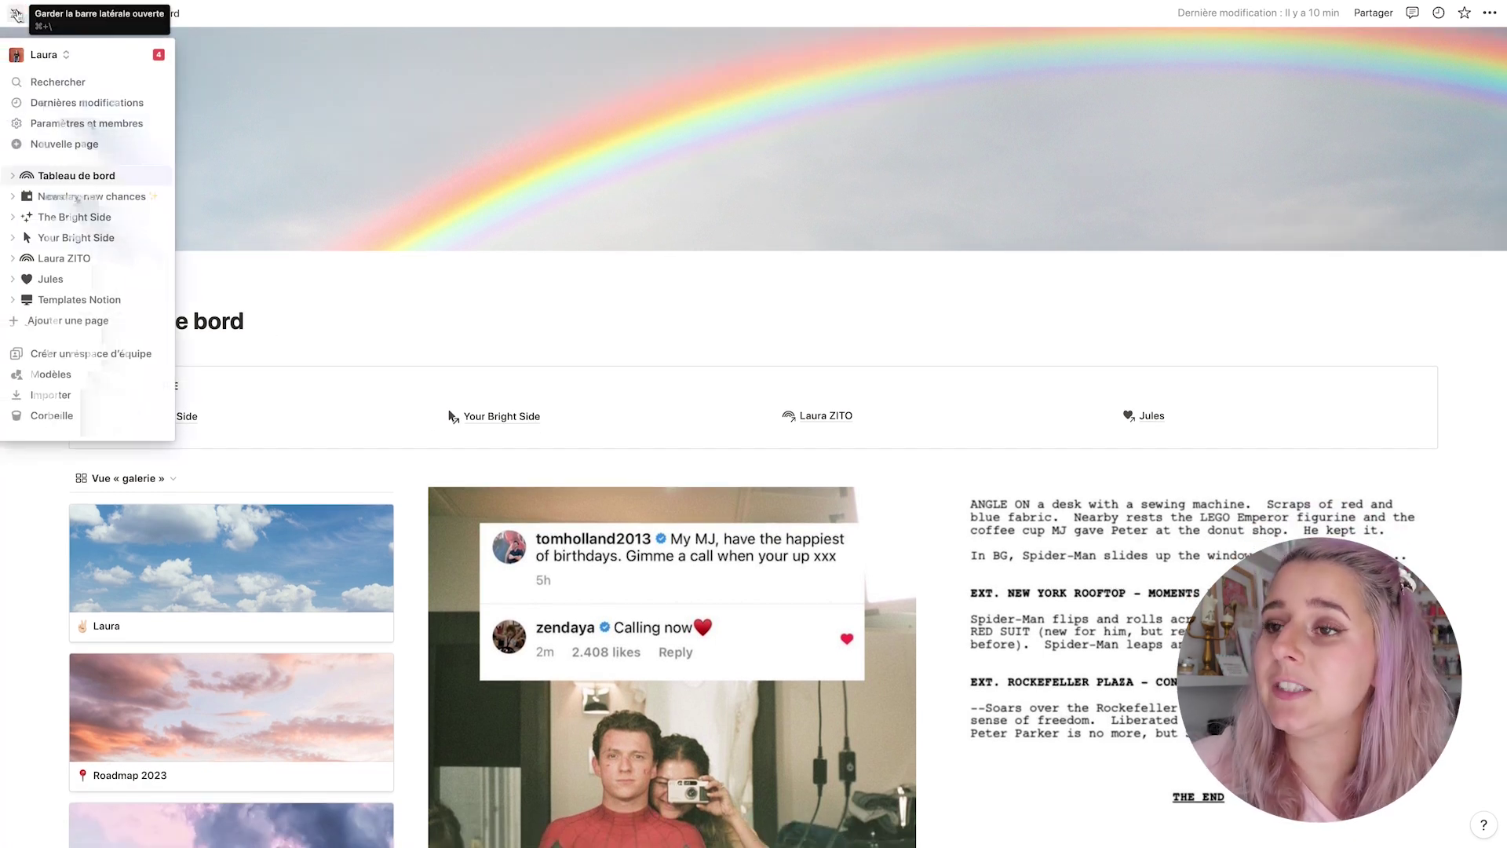
pyautogui.click(60, 202)
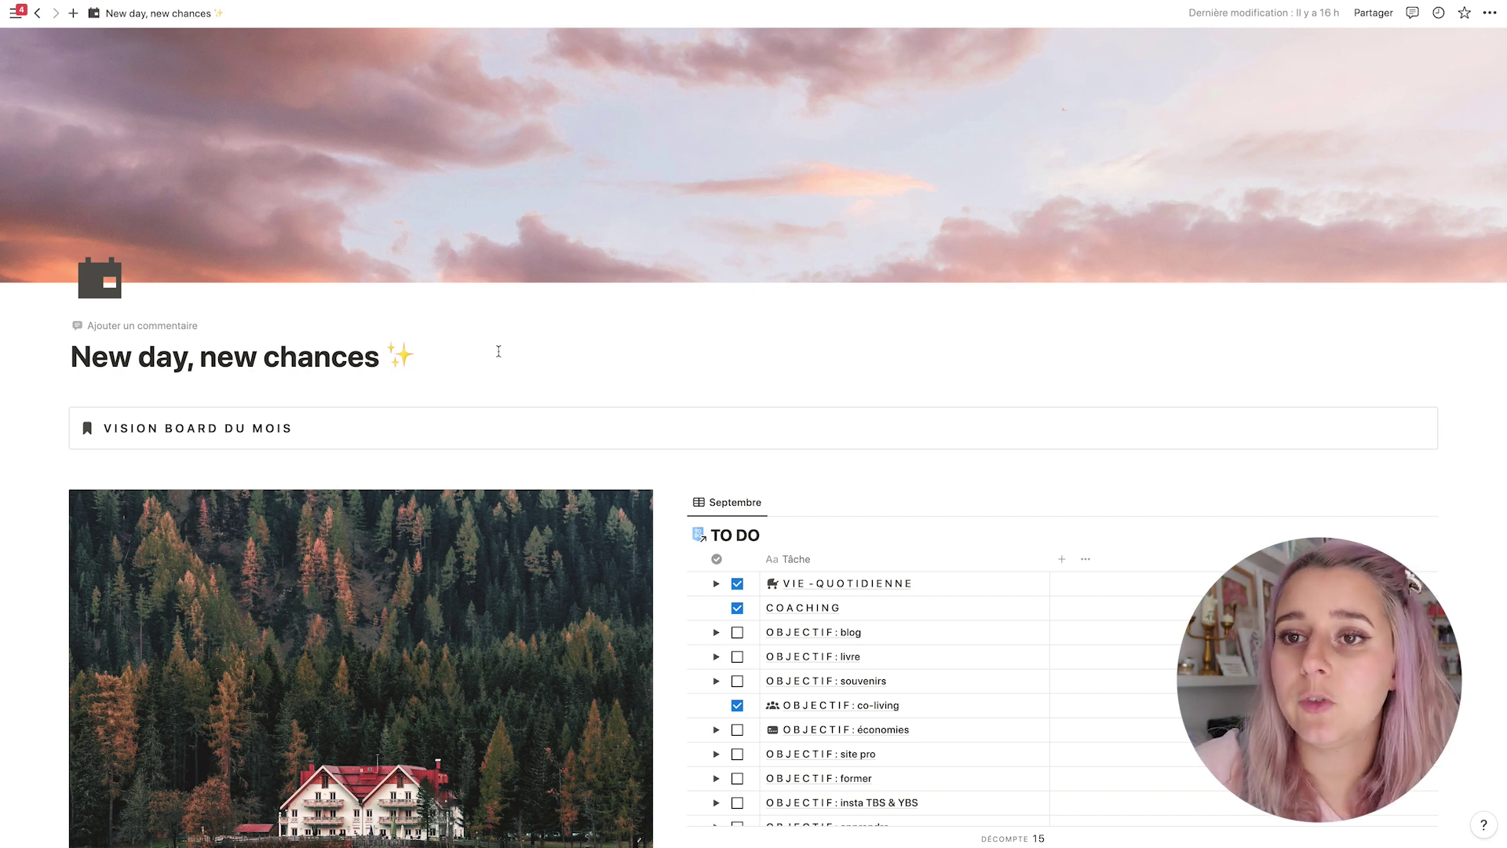
pyautogui.scroll(-2, 481, 353)
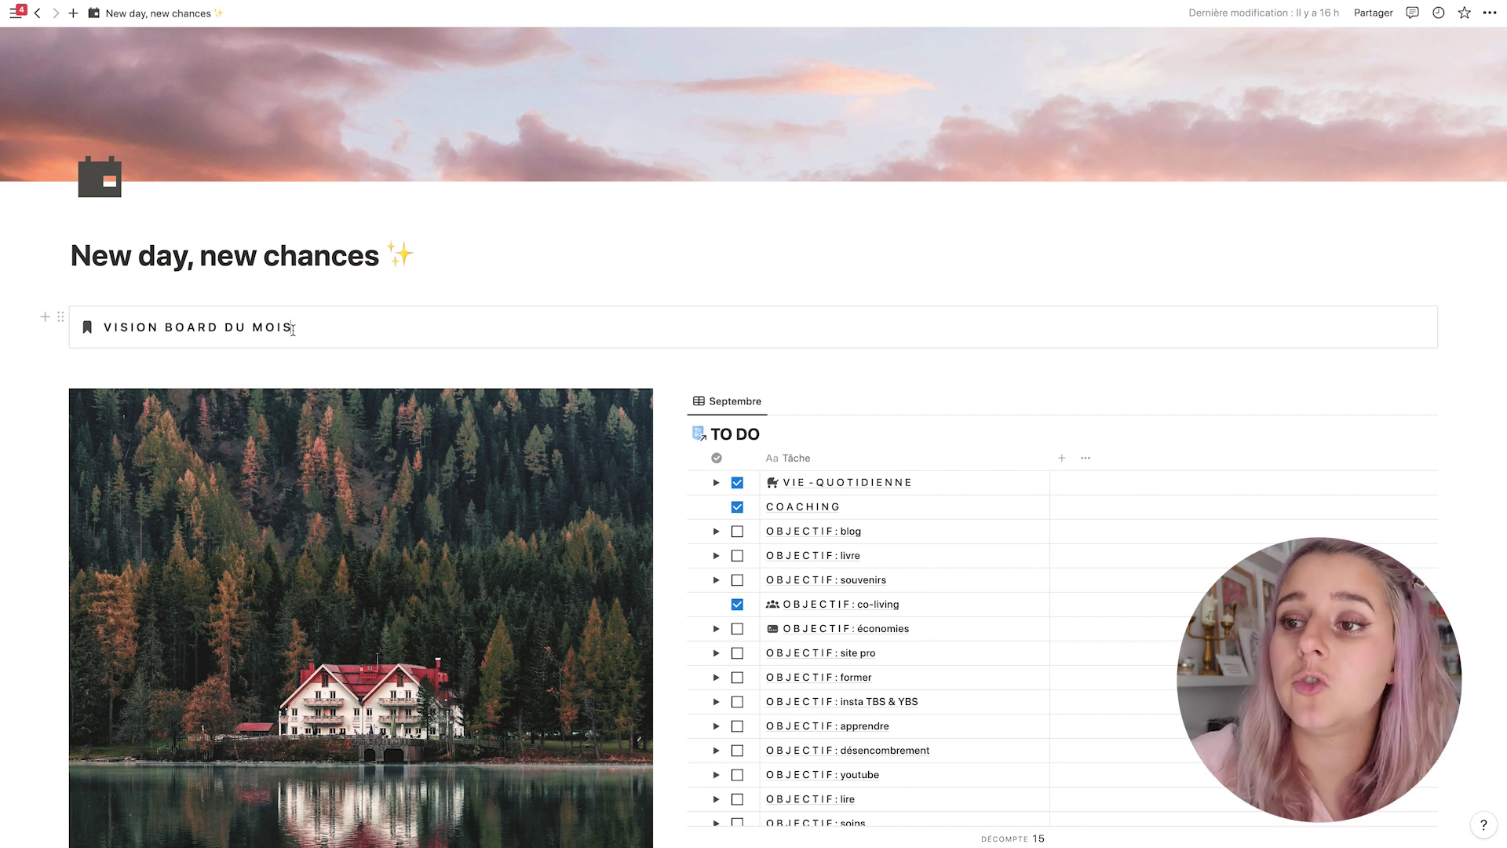
pyautogui.scroll(-3, 413, 387)
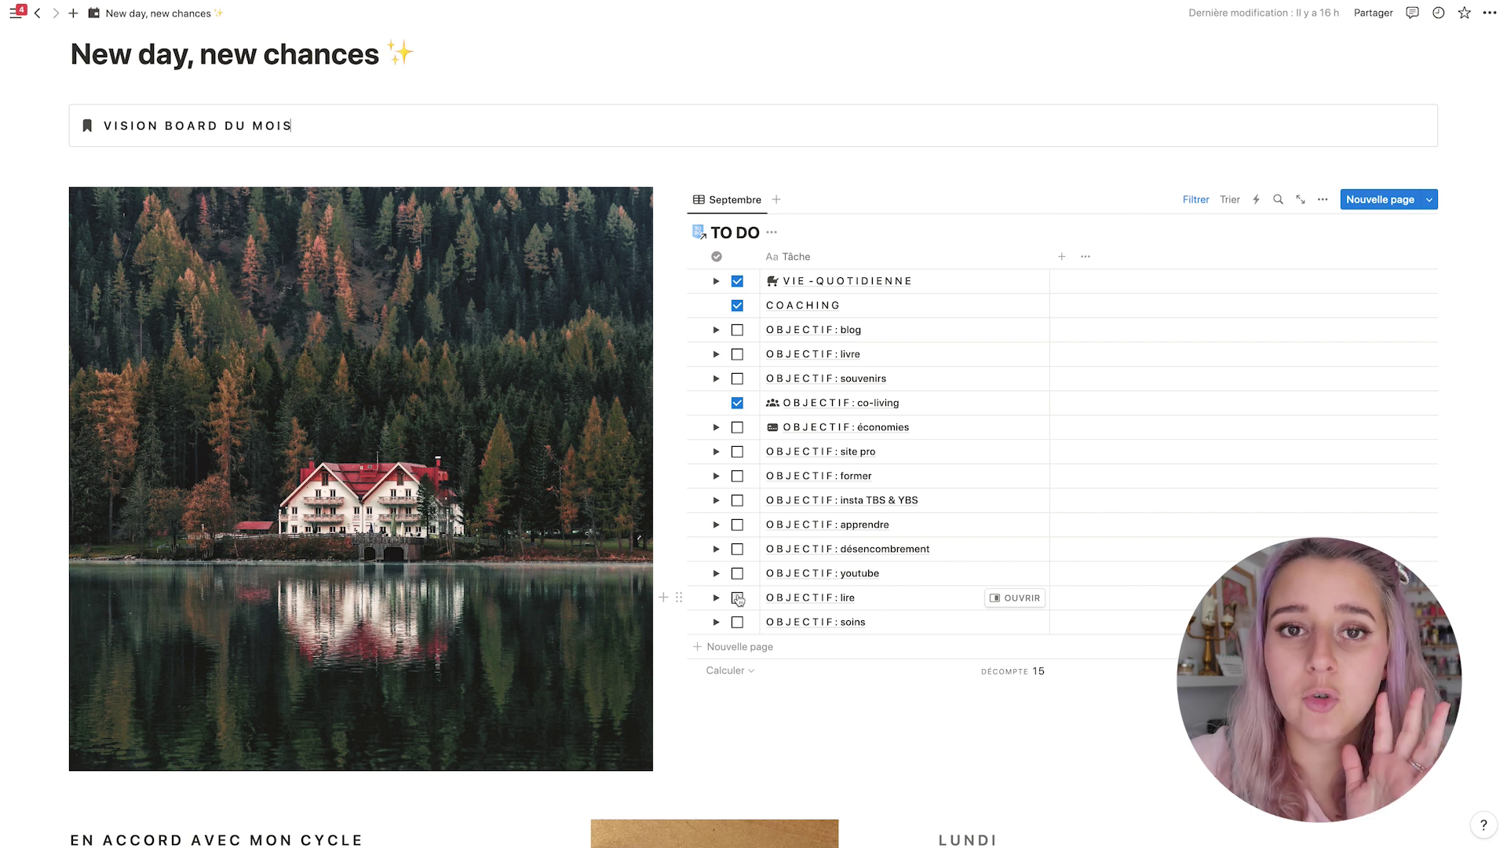
pyautogui.scroll(-5, 742, 597)
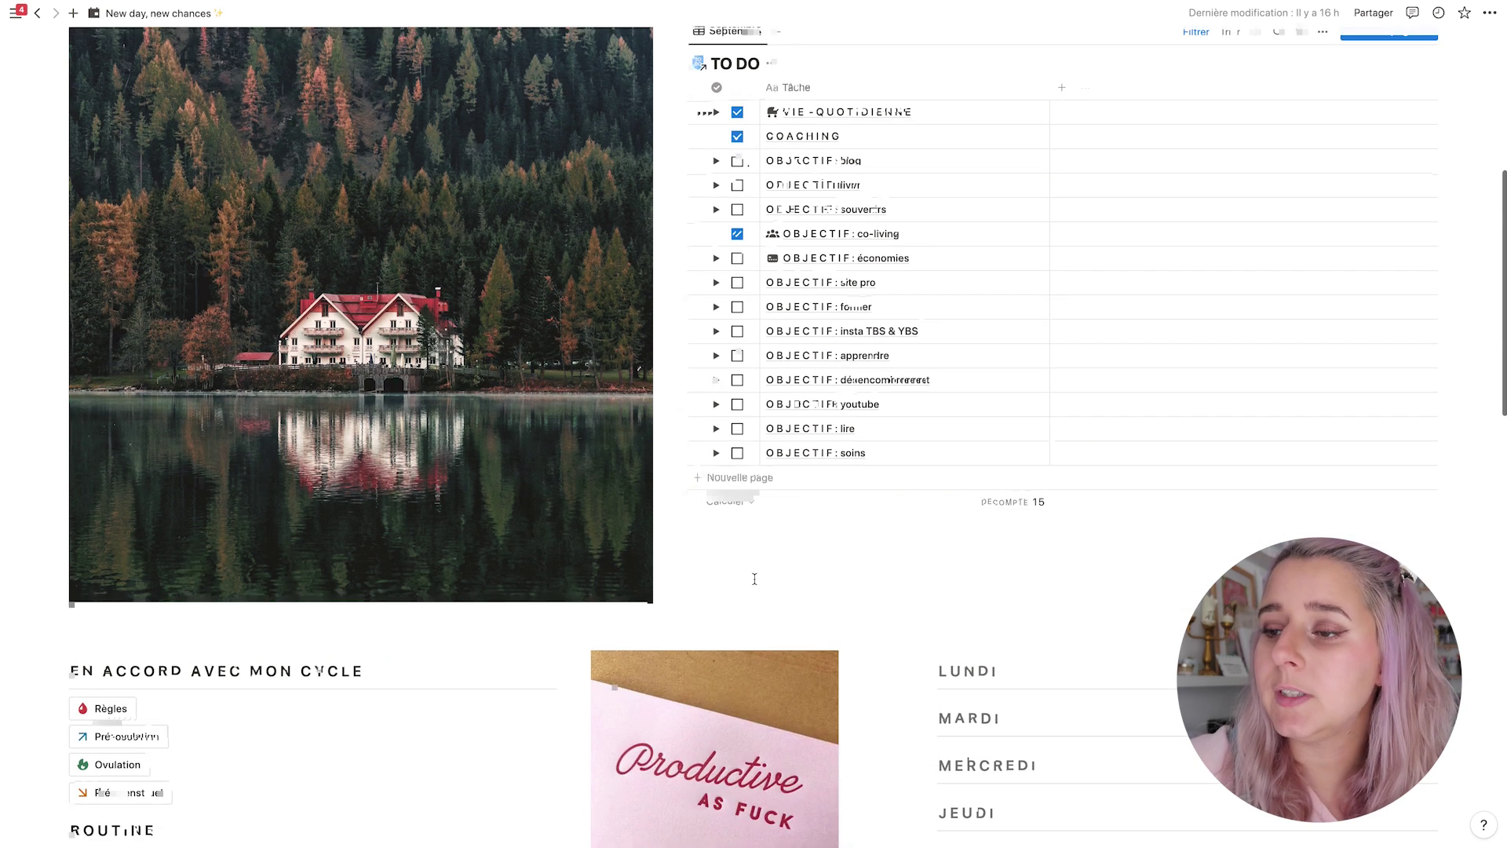
pyautogui.scroll(-2, 755, 583)
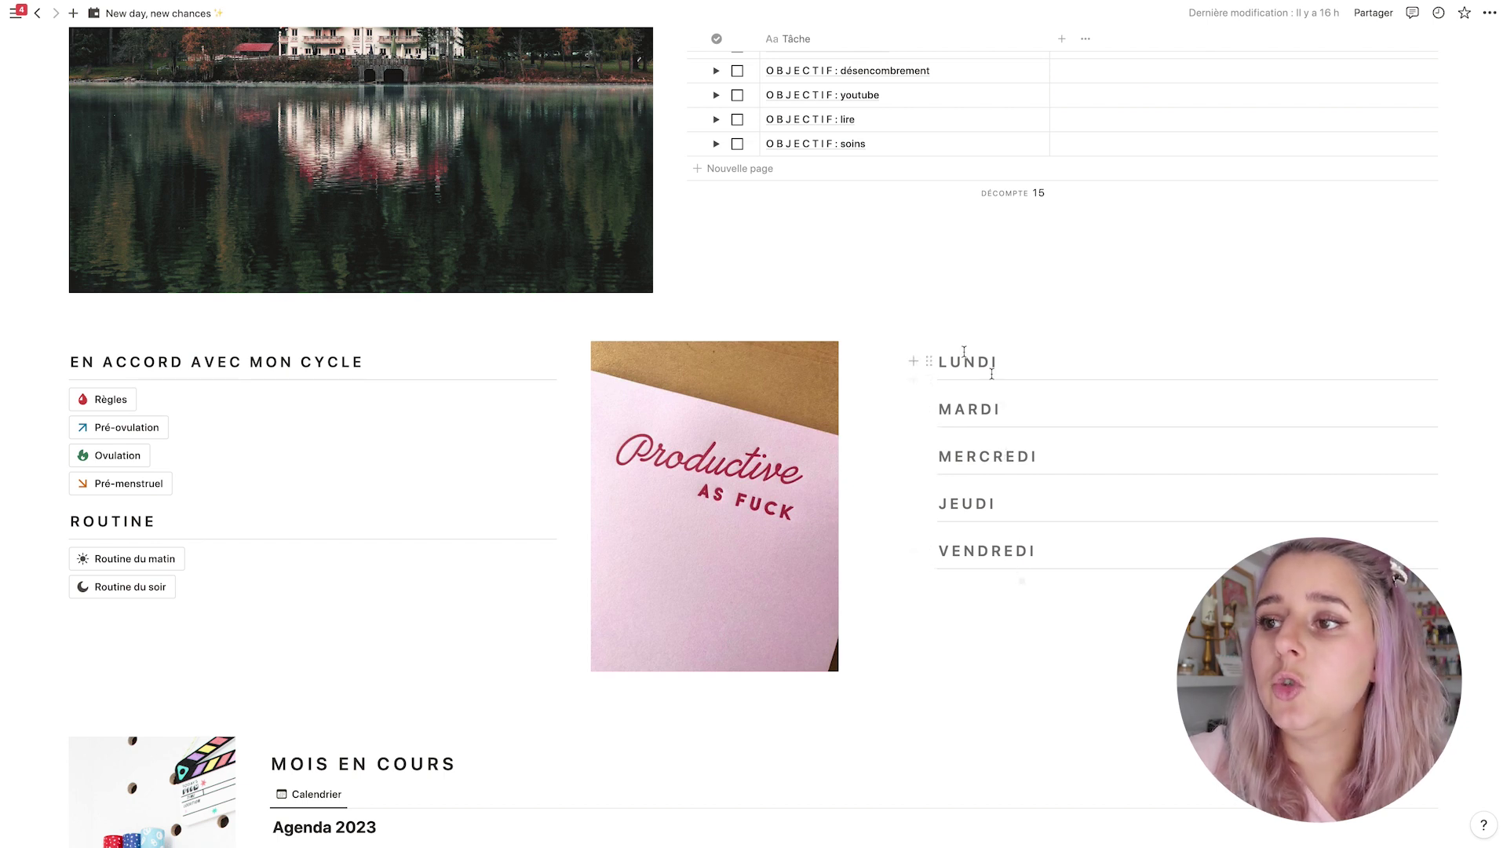
# Insert an empty text line beneath LUNDI in the weekly schedule.
pyautogui.click(914, 379)
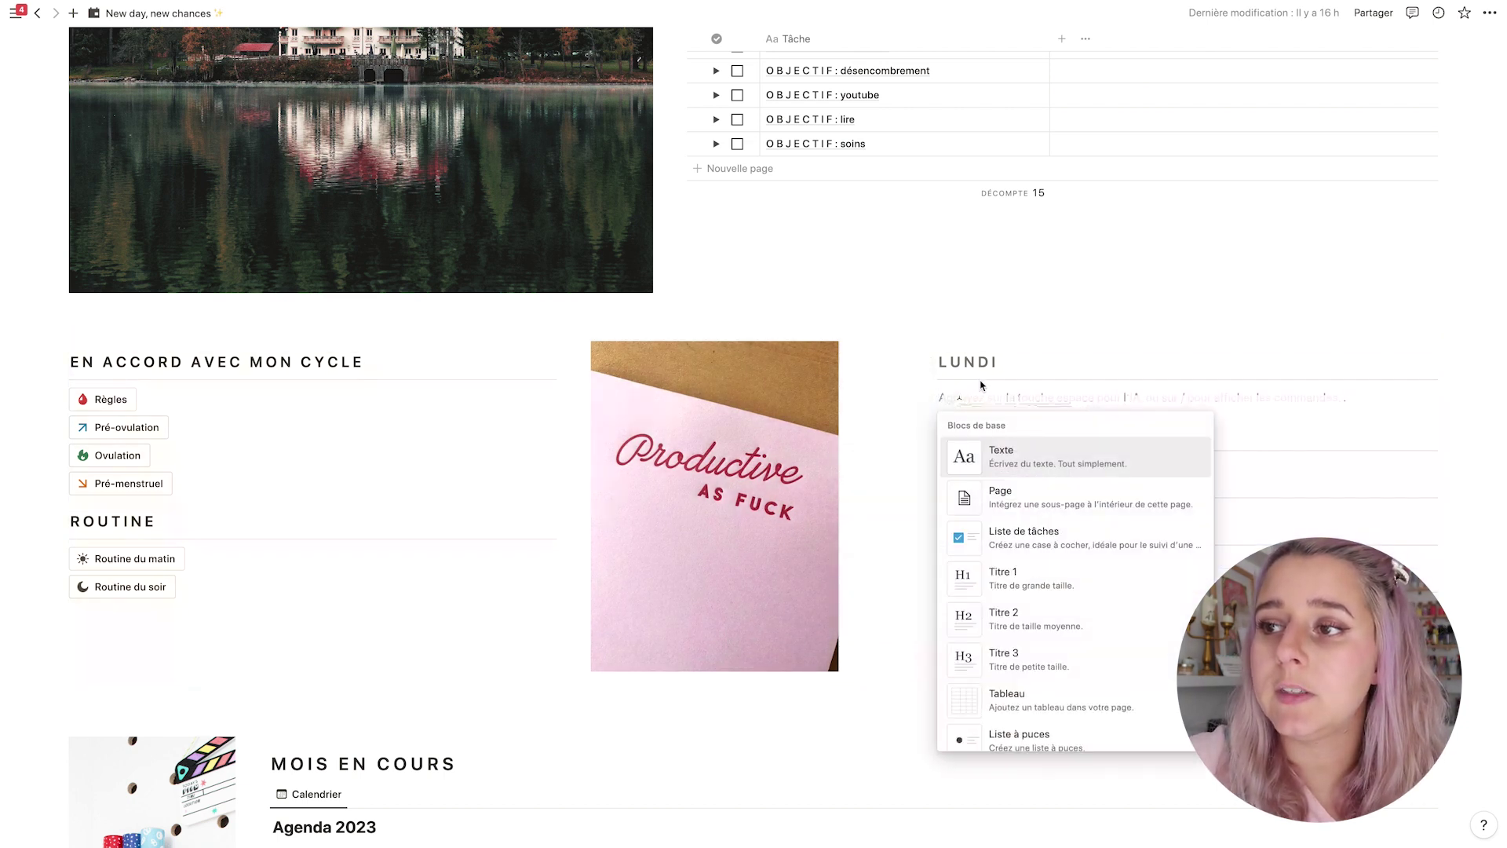
pyautogui.write('/')
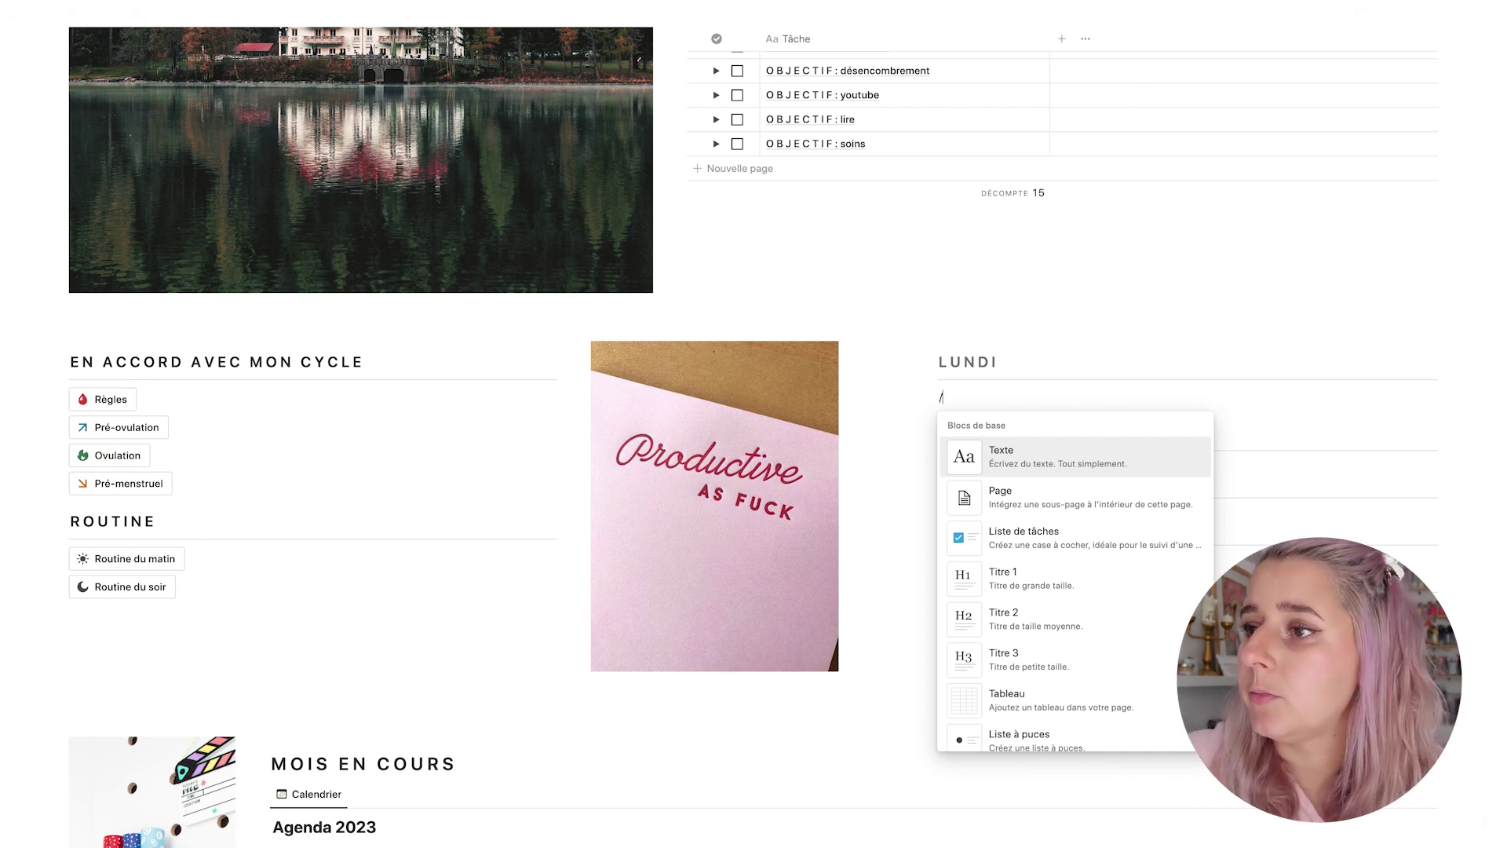
pyautogui.press('BackSpace')
# Add the italic entry "9h RDV Psychologue" below the divider under MERCREDI in the weekly schedule.
pyautogui.click(914, 479)
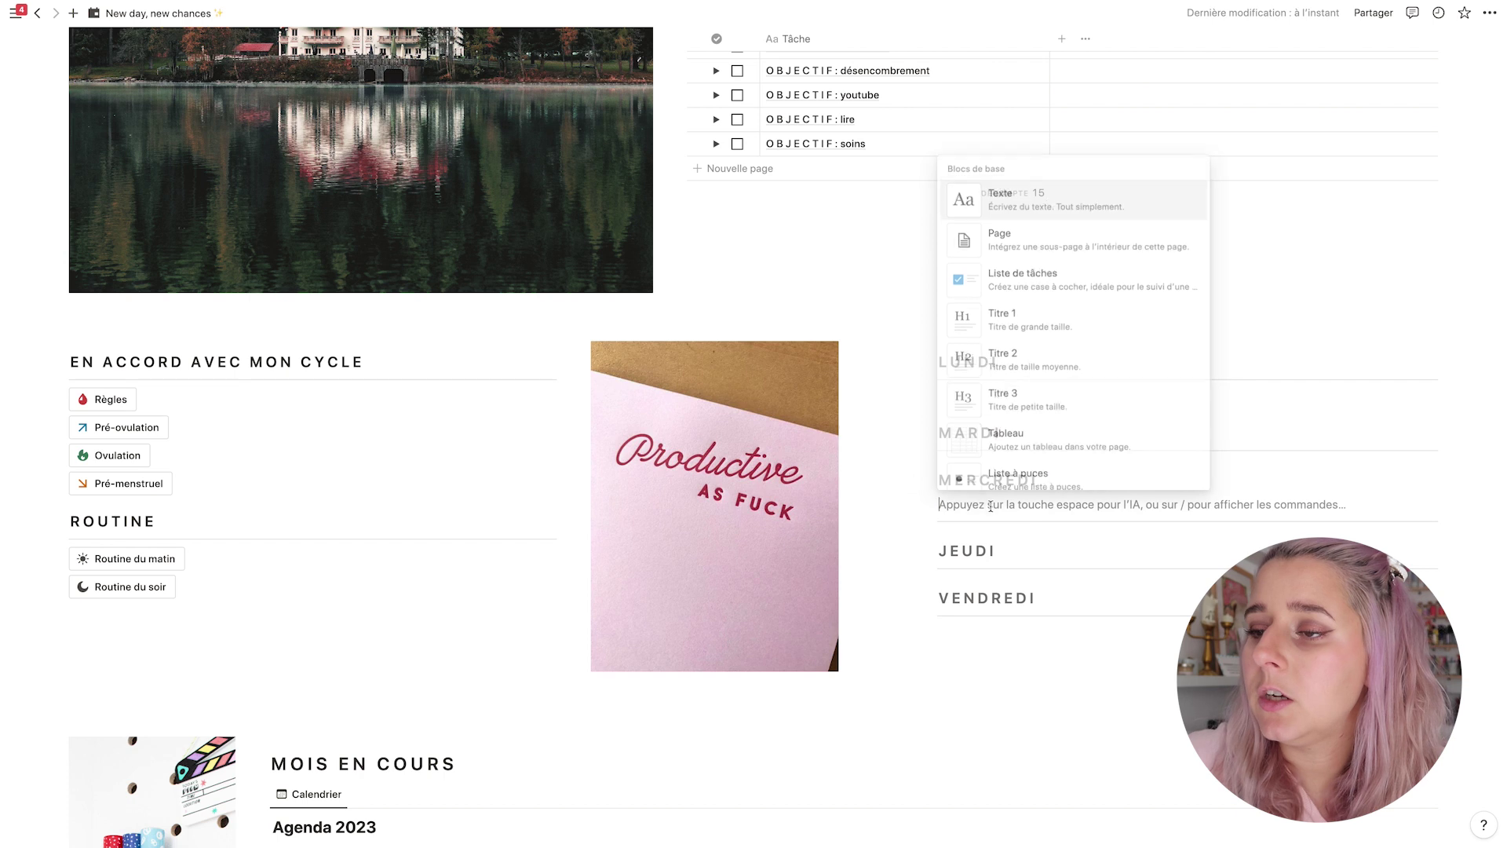
pyautogui.click(991, 506)
pyautogui.moveTo(925, 506); pyautogui.dragTo(941, 532)
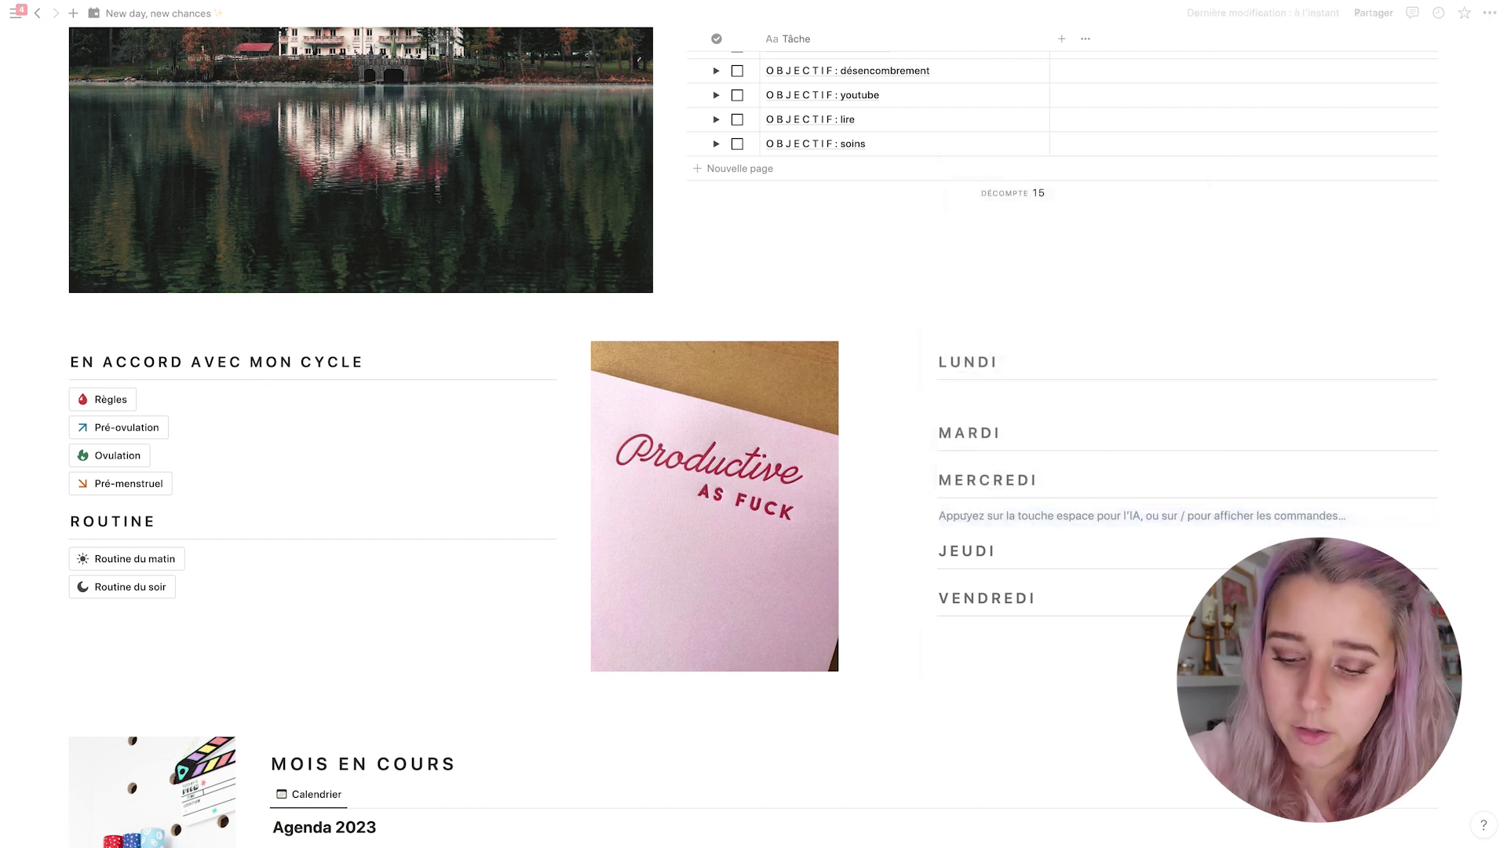
pyautogui.write('9h RDV Psychologue')
pyautogui.hotkey('ctrl', 'a')
pyautogui.hotkey('ctrl', 'i')
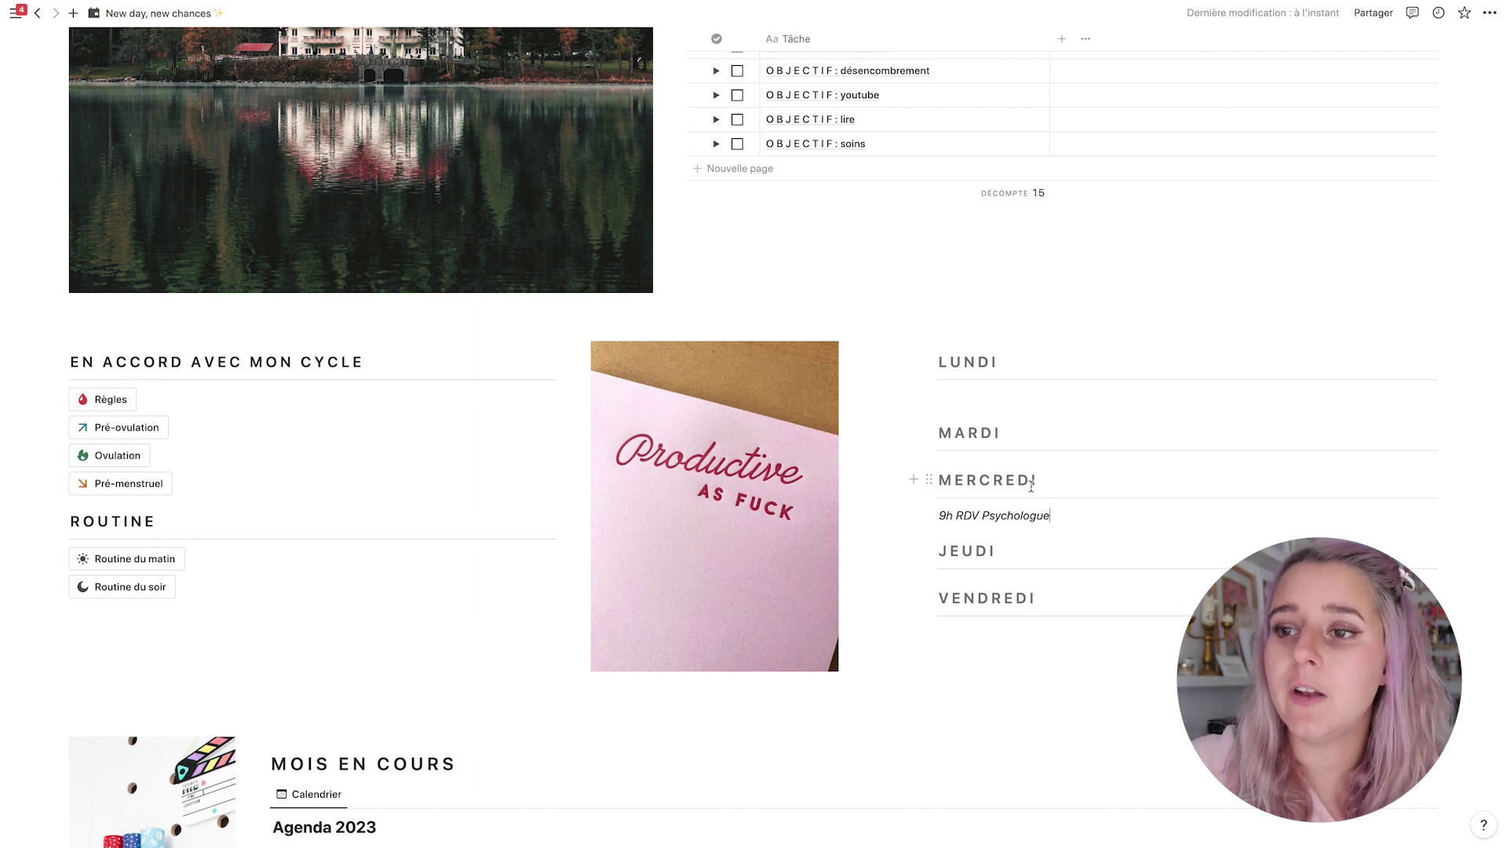
# Bring the Agenda 2023 calendar under MOIS EN COURS to today's month.
pyautogui.scroll(-10, 1030, 485)
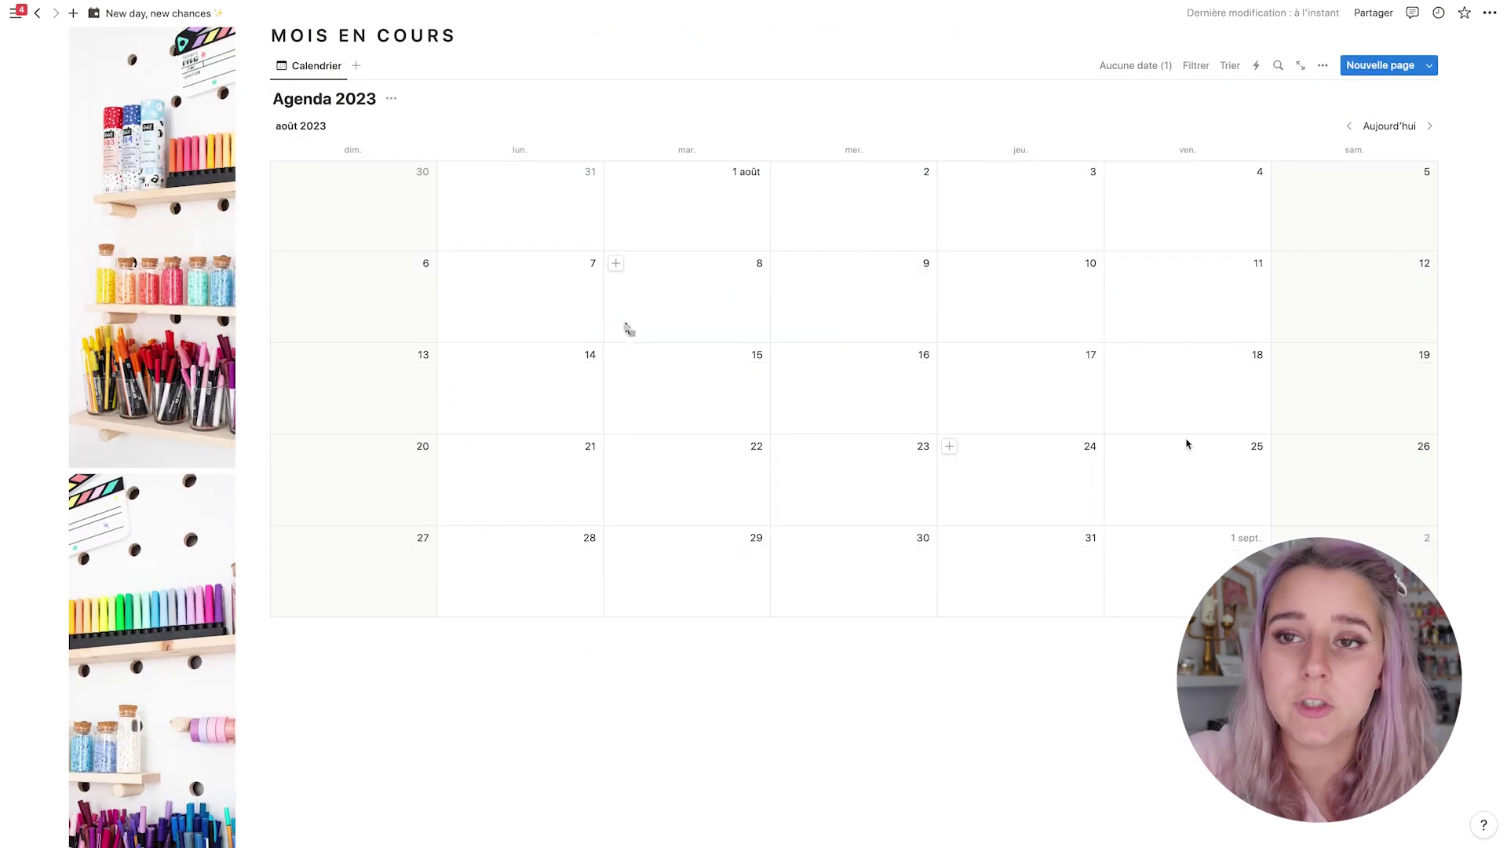
pyautogui.scroll(2, 662, 316)
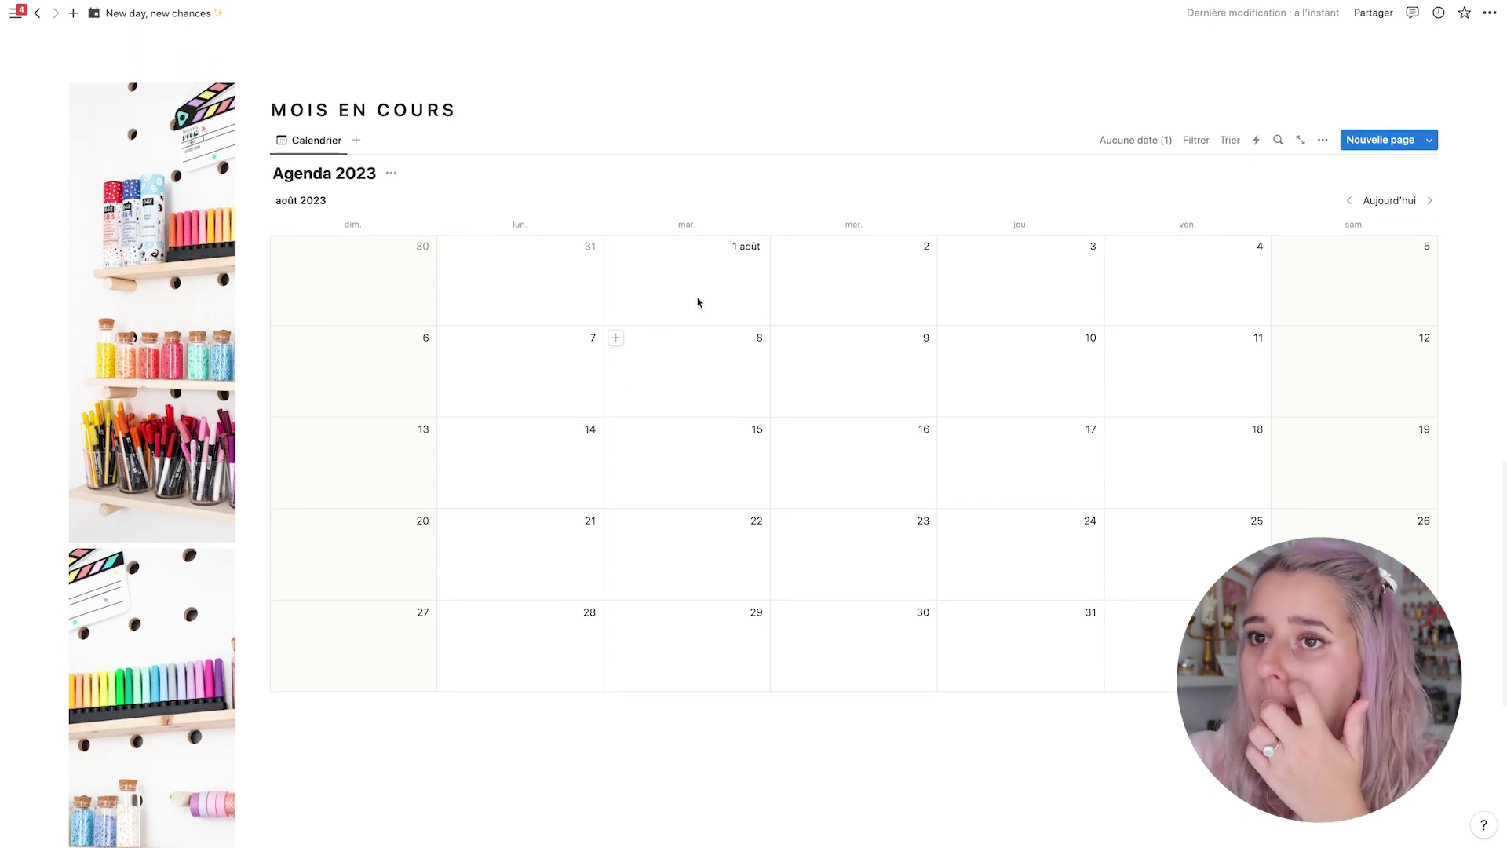
pyautogui.click(1389, 201)
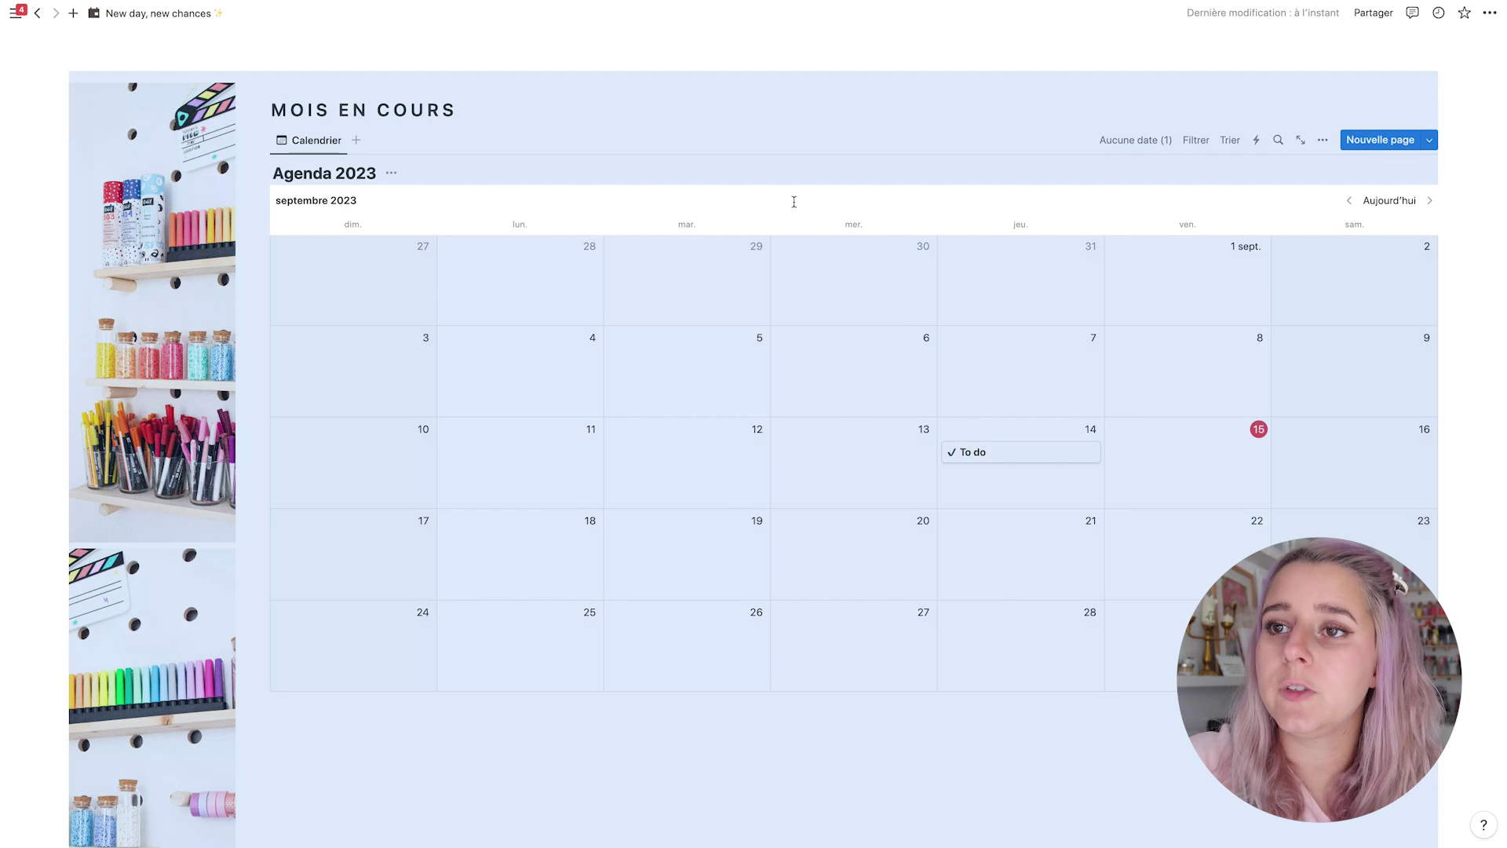
# Delete the "9h RDV Psychologue" entry under MERCREDI and the empty line beneath LUNDI in the weekly schedule.
pyautogui.scroll(15, 794, 201)
pyautogui.click(1020, 565)
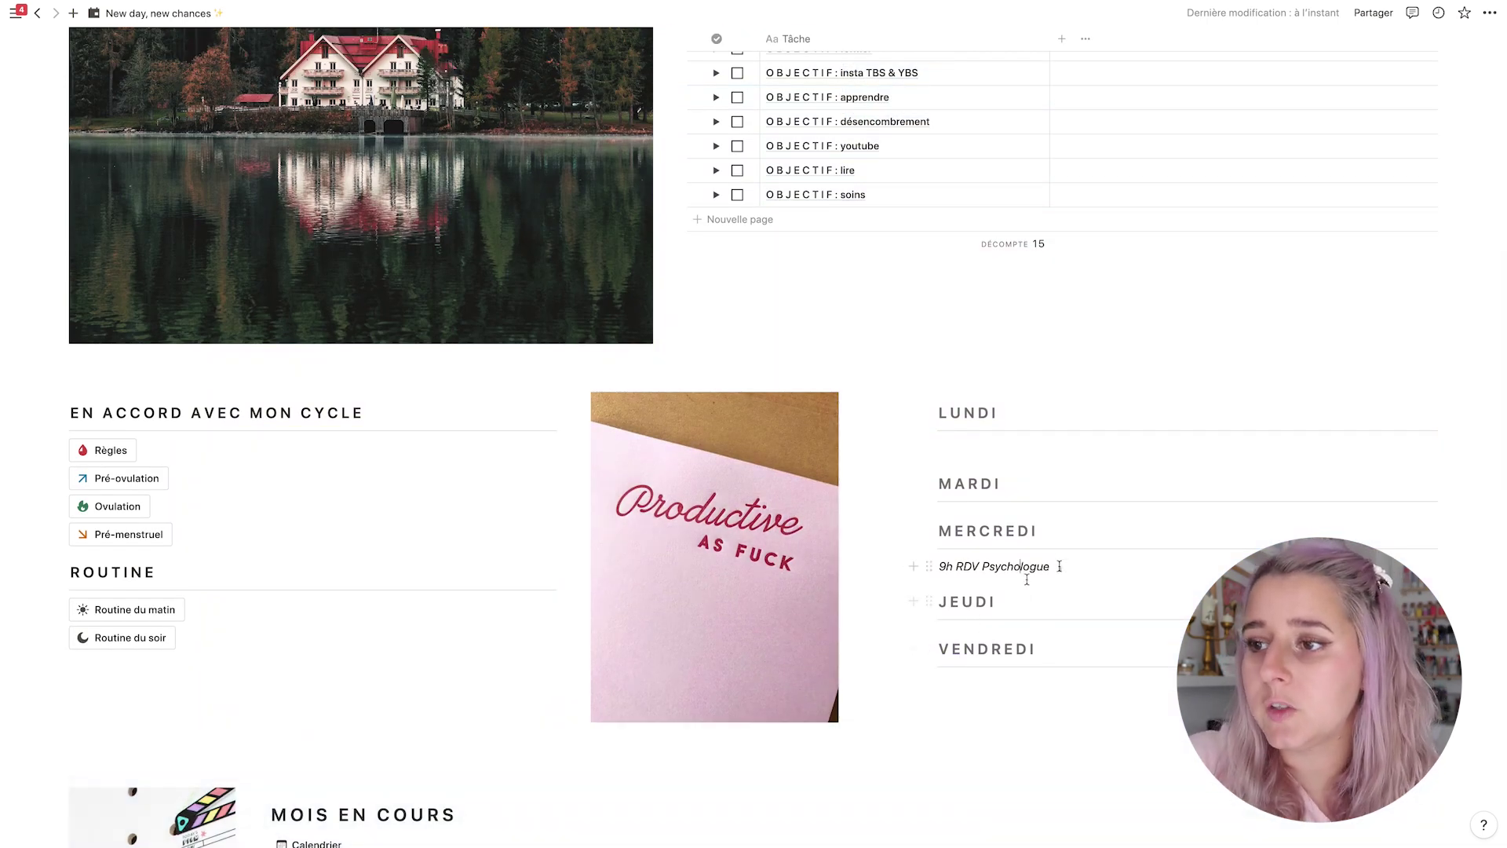
pyautogui.moveTo(1056, 566); pyautogui.dragTo(934, 566)
pyautogui.moveTo(1069, 569); pyautogui.dragTo(941, 567)
pyautogui.press('BackSpace')
pyautogui.press('BackSpace')
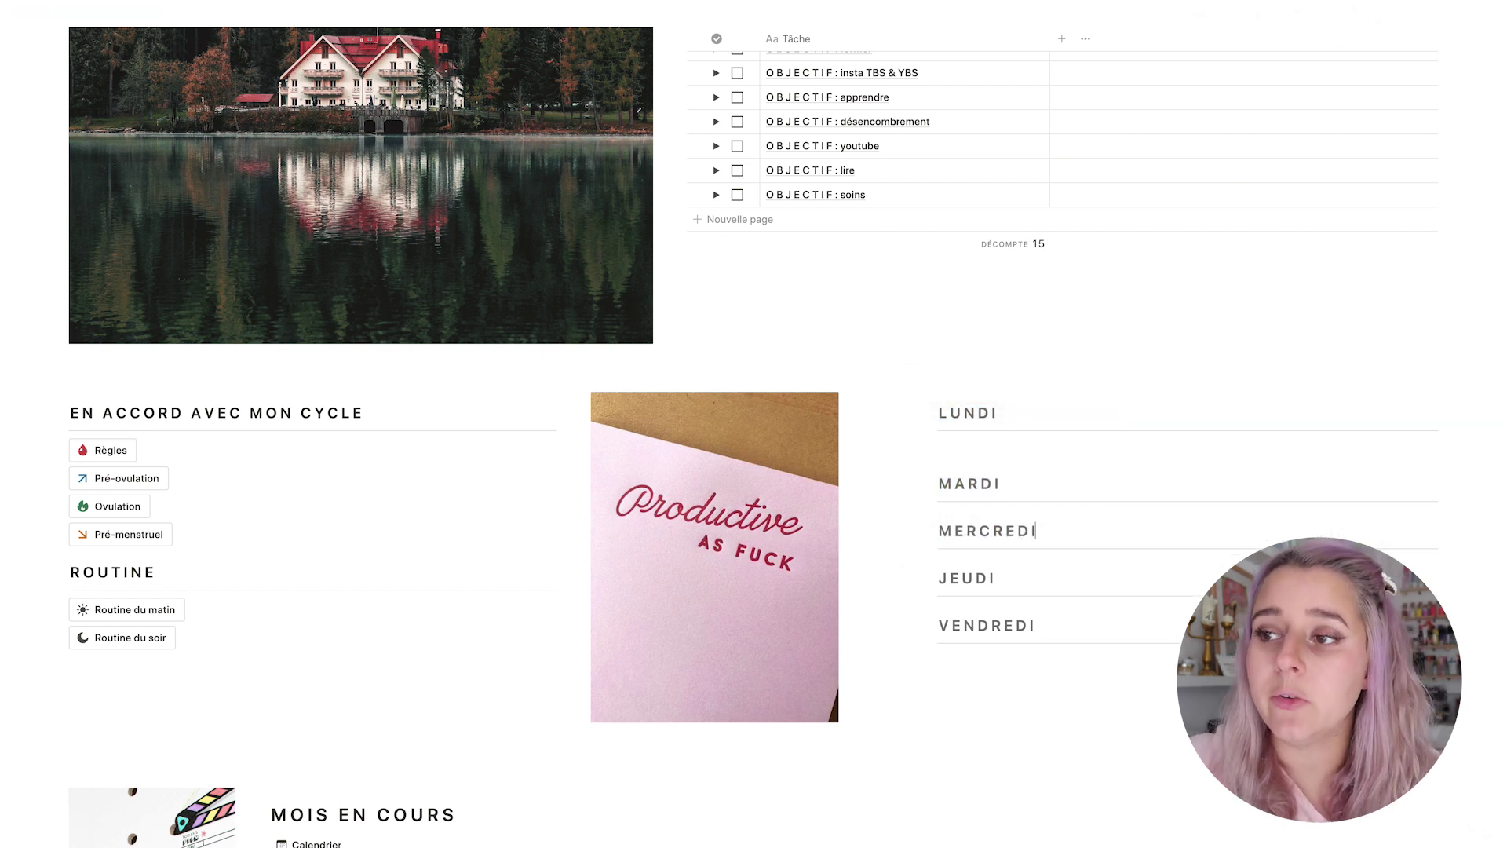
pyautogui.click(969, 454)
pyautogui.press('BackSpace')
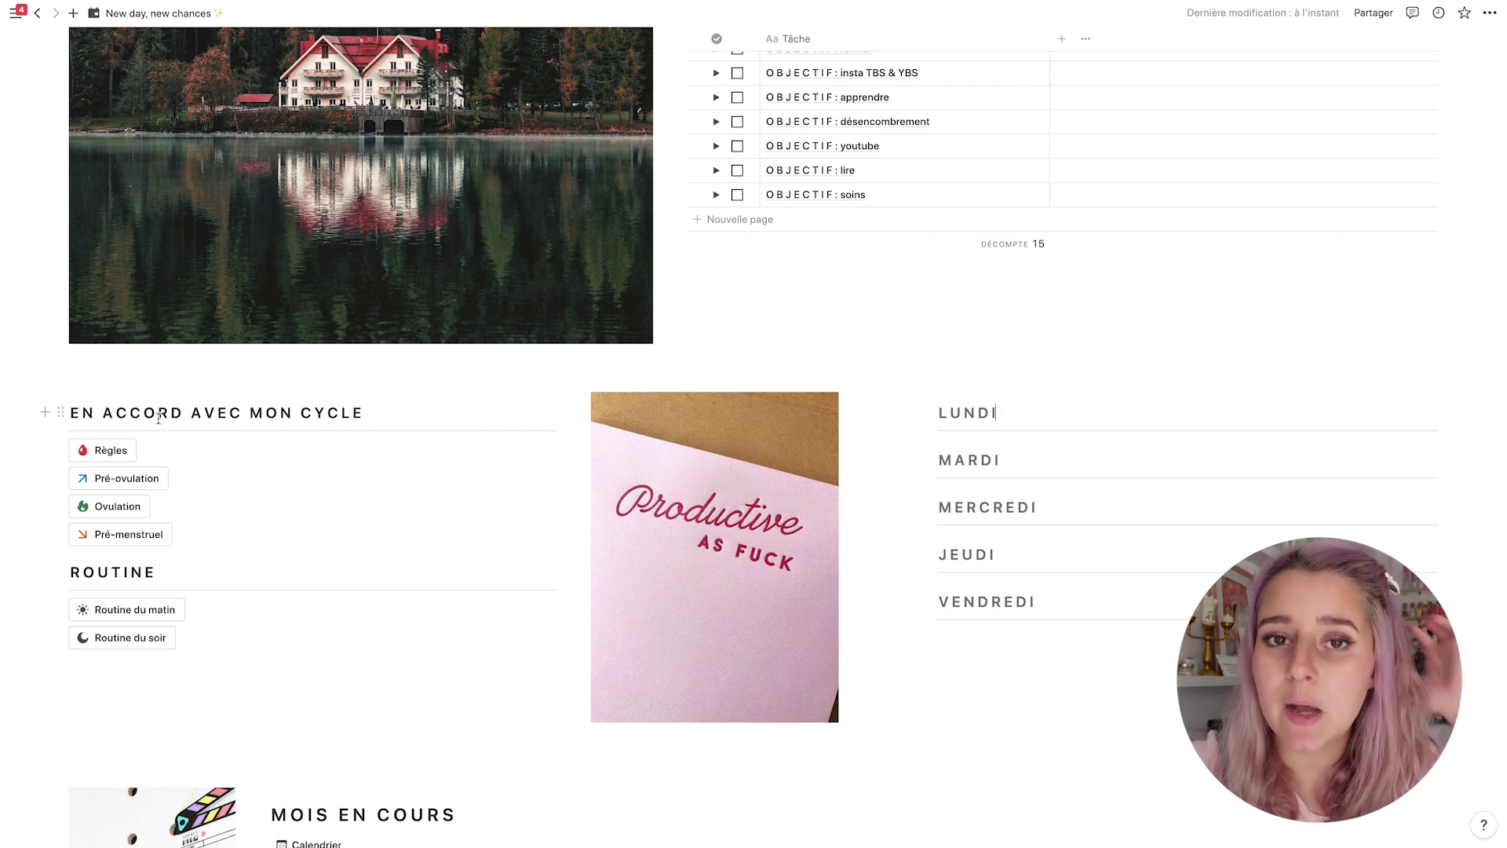
# Generate the Règles and Pré-ovulation checklists under EN ACCORD AVEC MON CYCLE.
pyautogui.scroll(1, 158, 418)
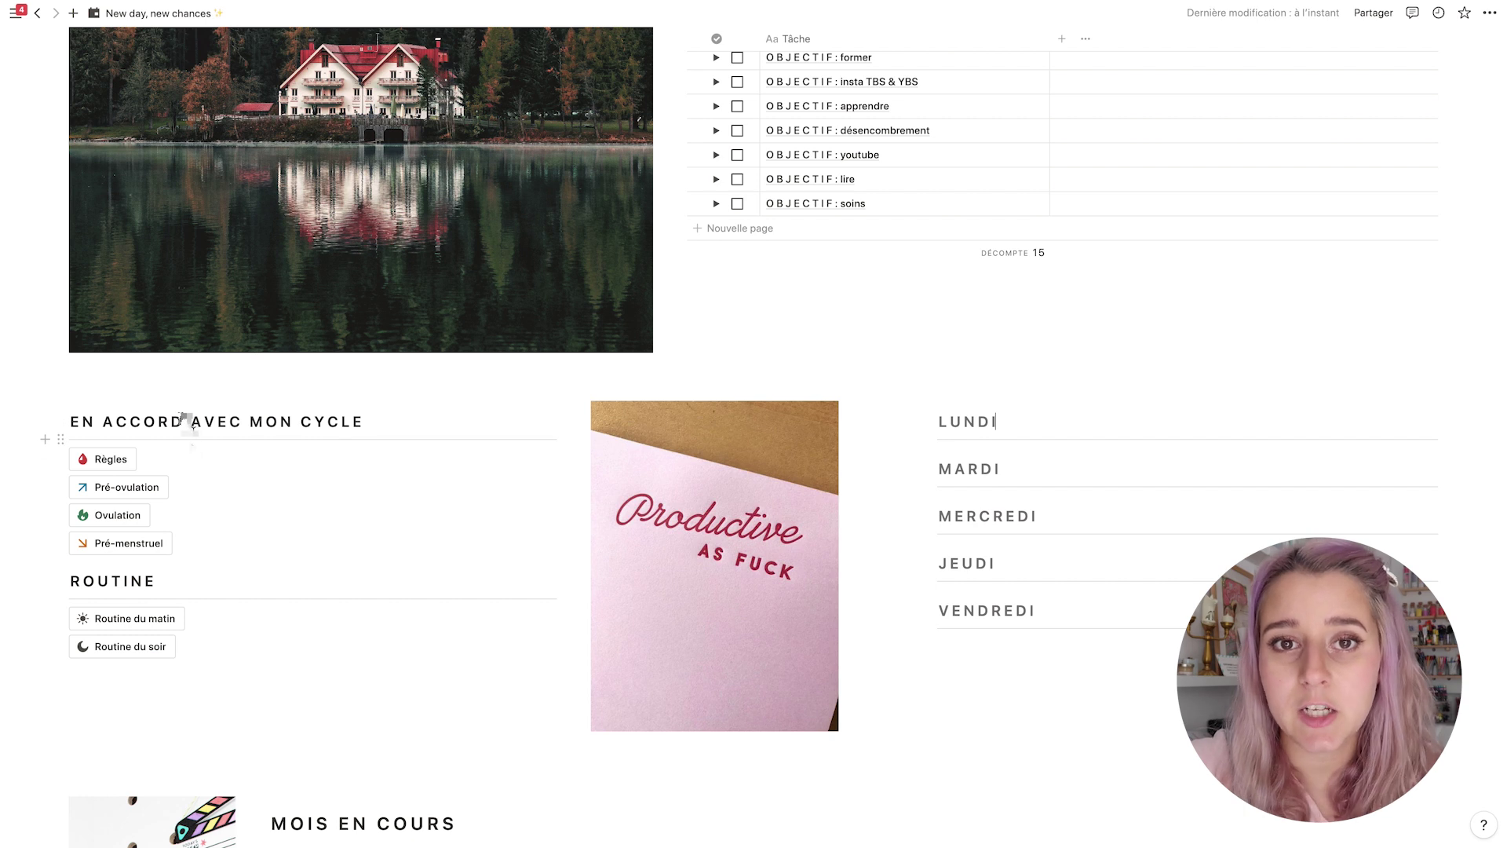
pyautogui.click(113, 461)
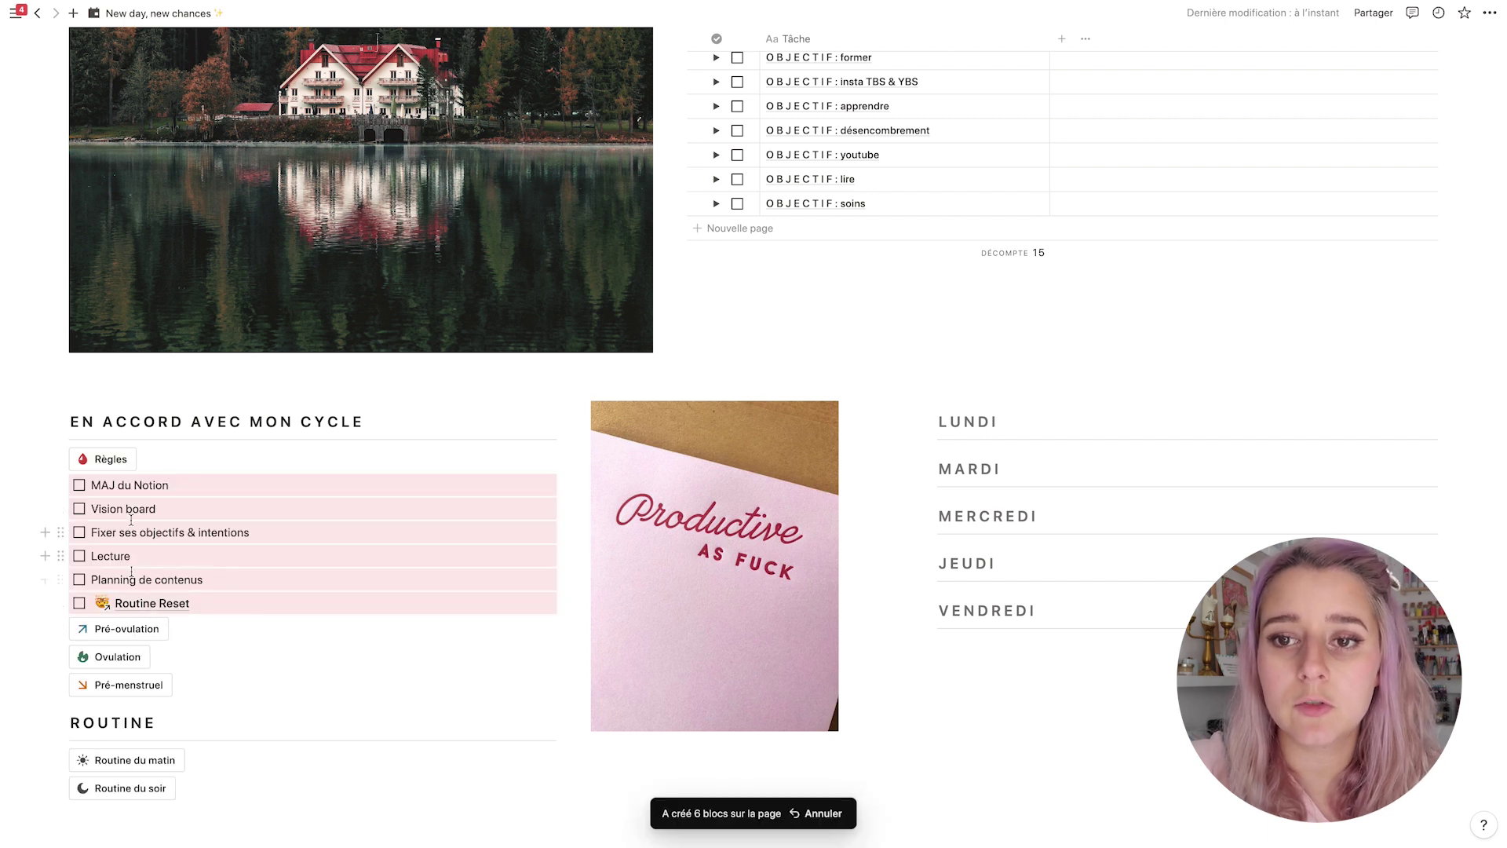
pyautogui.click(136, 634)
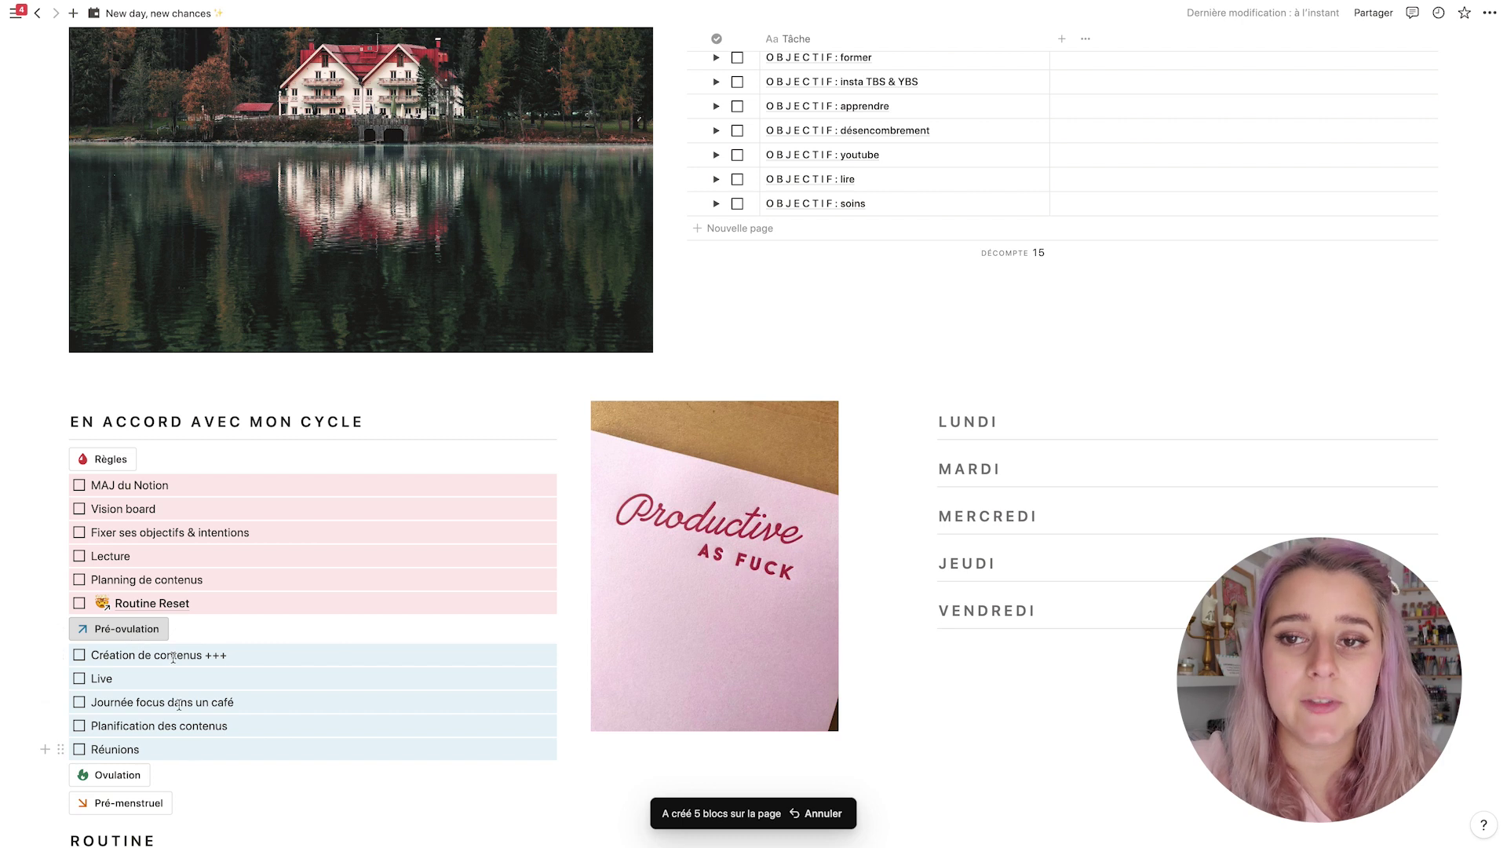
pyautogui.scroll(-1, 175, 605)
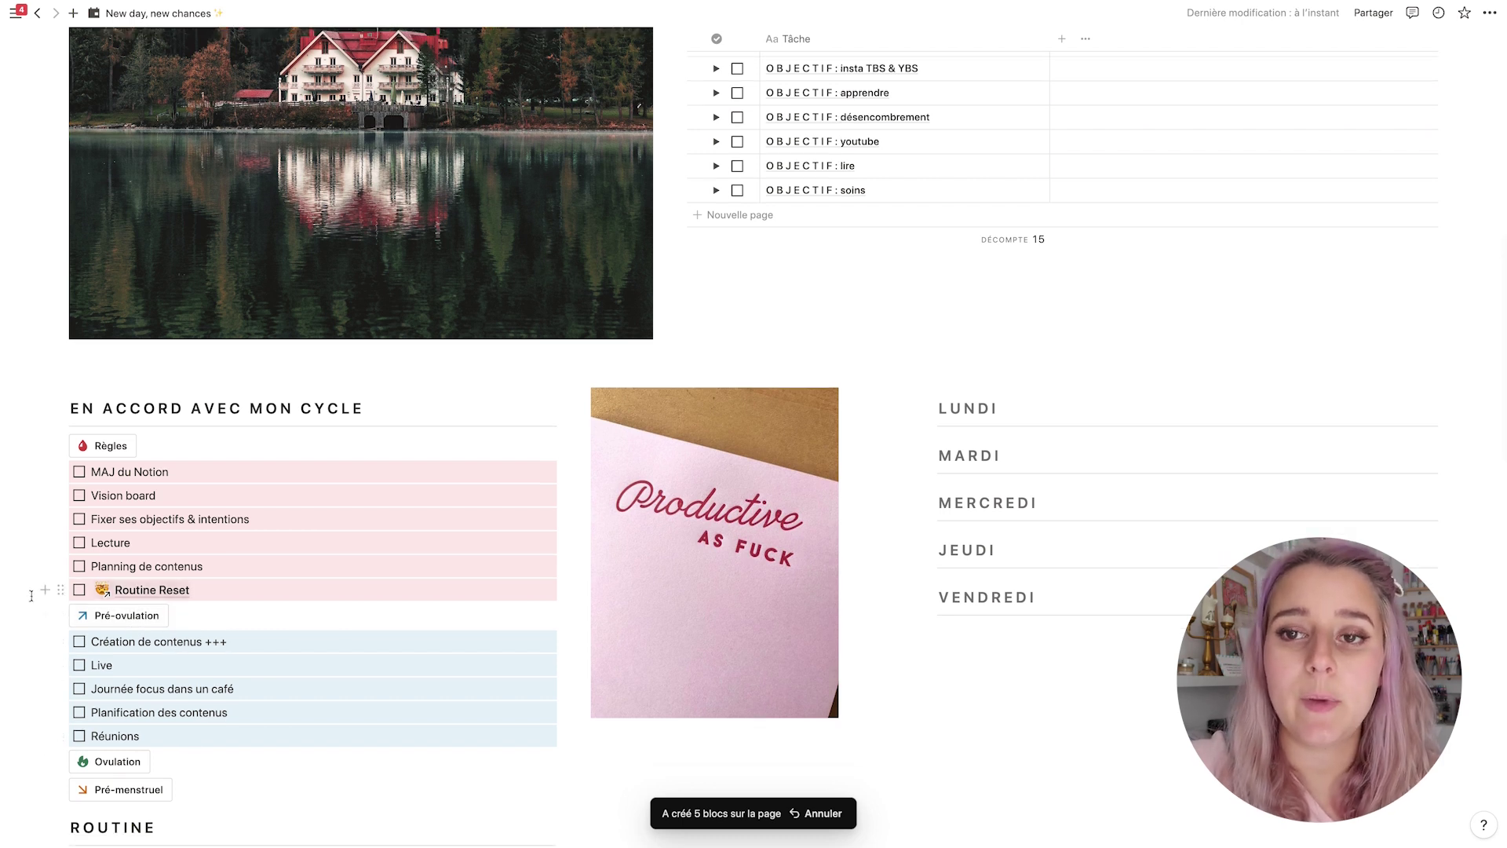
# Delete the generated Règles and Pré-ovulation checklist items so that only the four cycle buttons remain.
pyautogui.moveTo(32, 597); pyautogui.dragTo(171, 470)
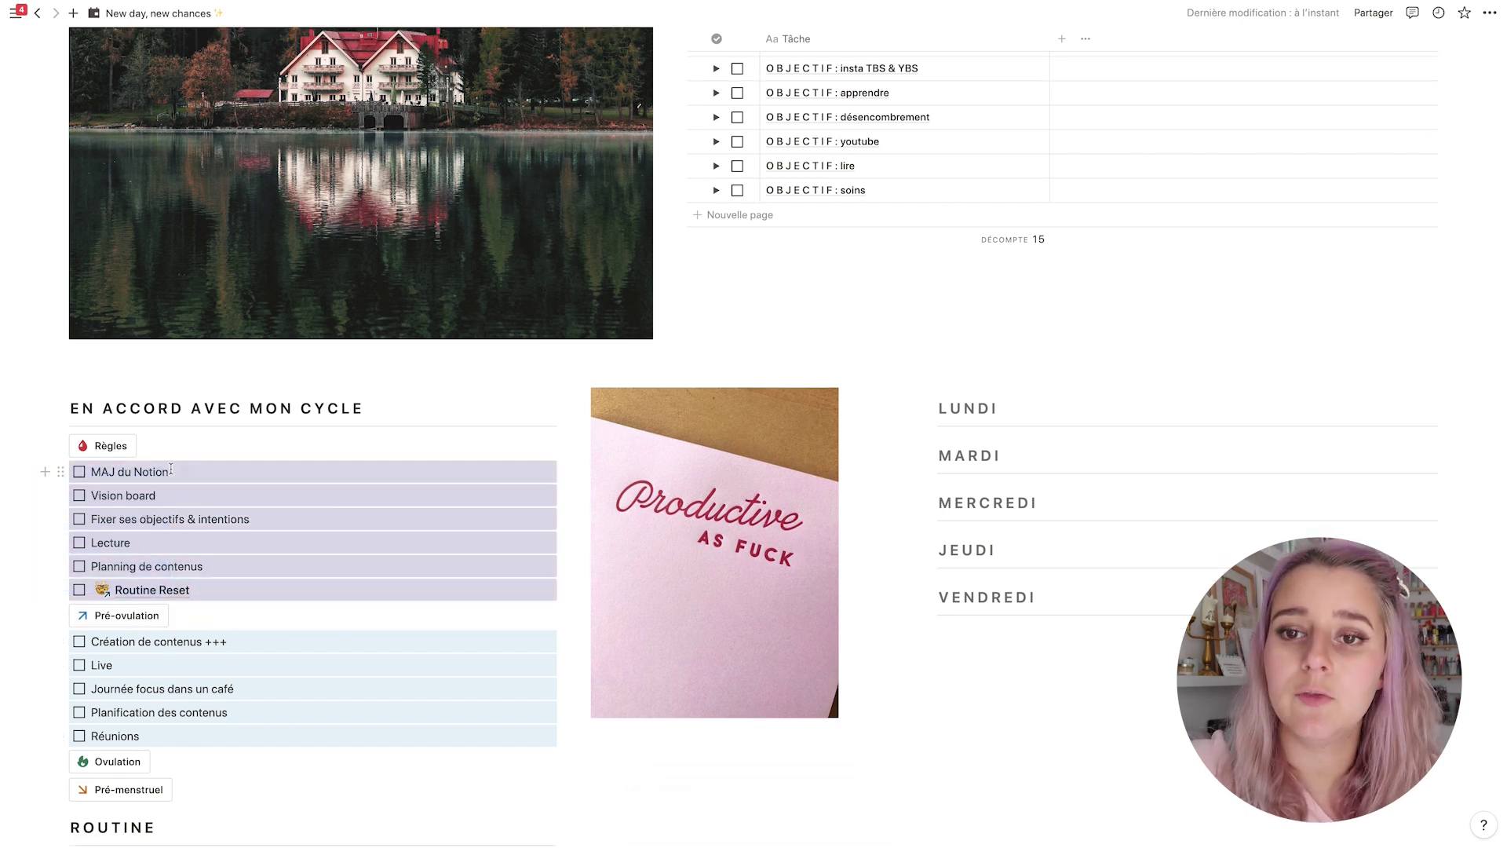
pyautogui.press('Delete')
pyautogui.moveTo(35, 598); pyautogui.dragTo(160, 509)
pyautogui.press('Delete')
# Generate the Routine du matin checklist under the ROUTINE heading.
pyautogui.scroll(-1, 172, 512)
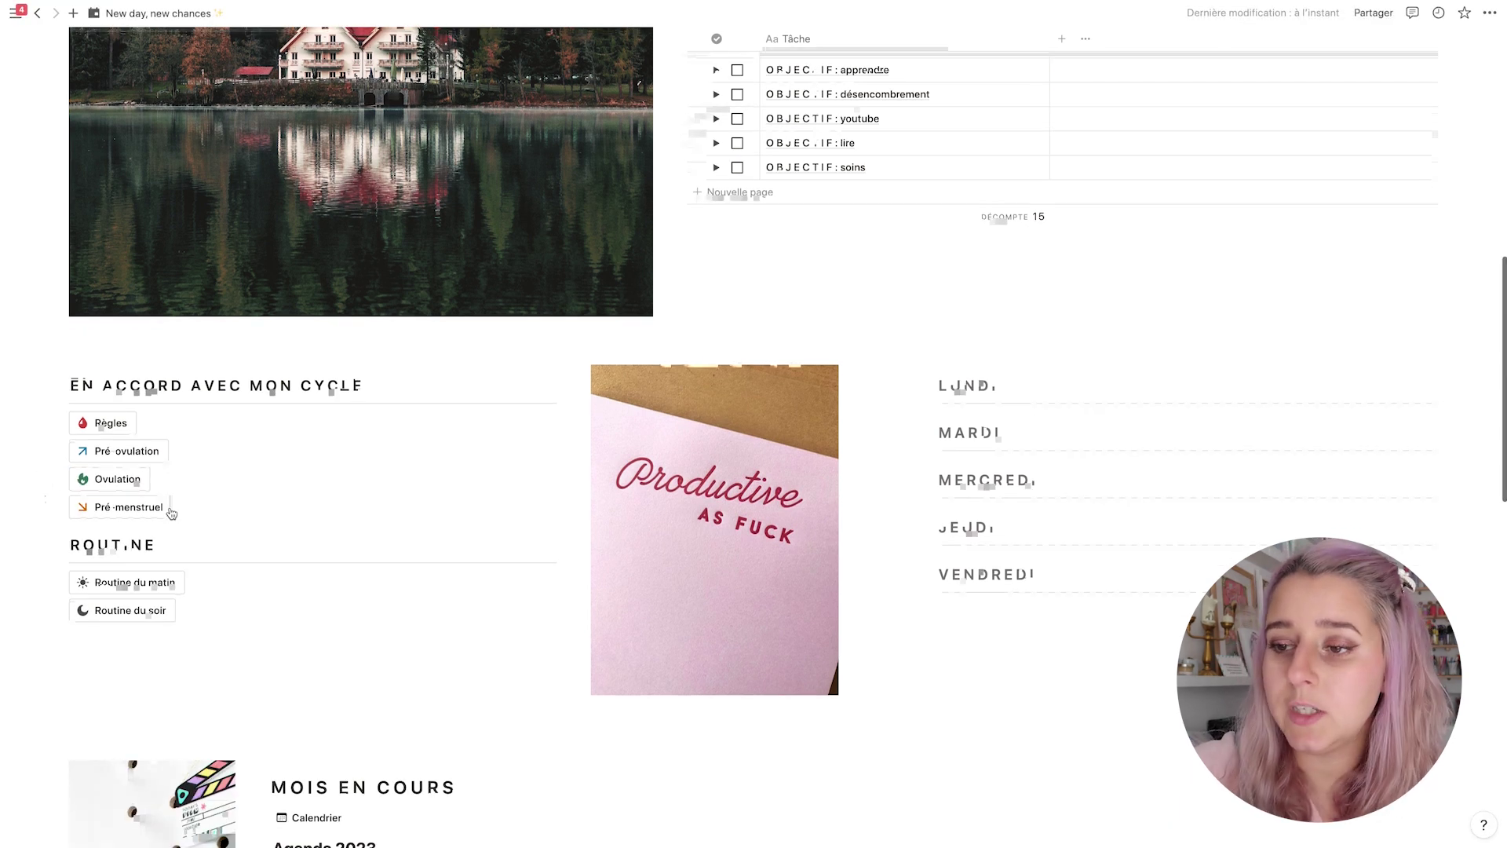
pyautogui.scroll(-8, 172, 513)
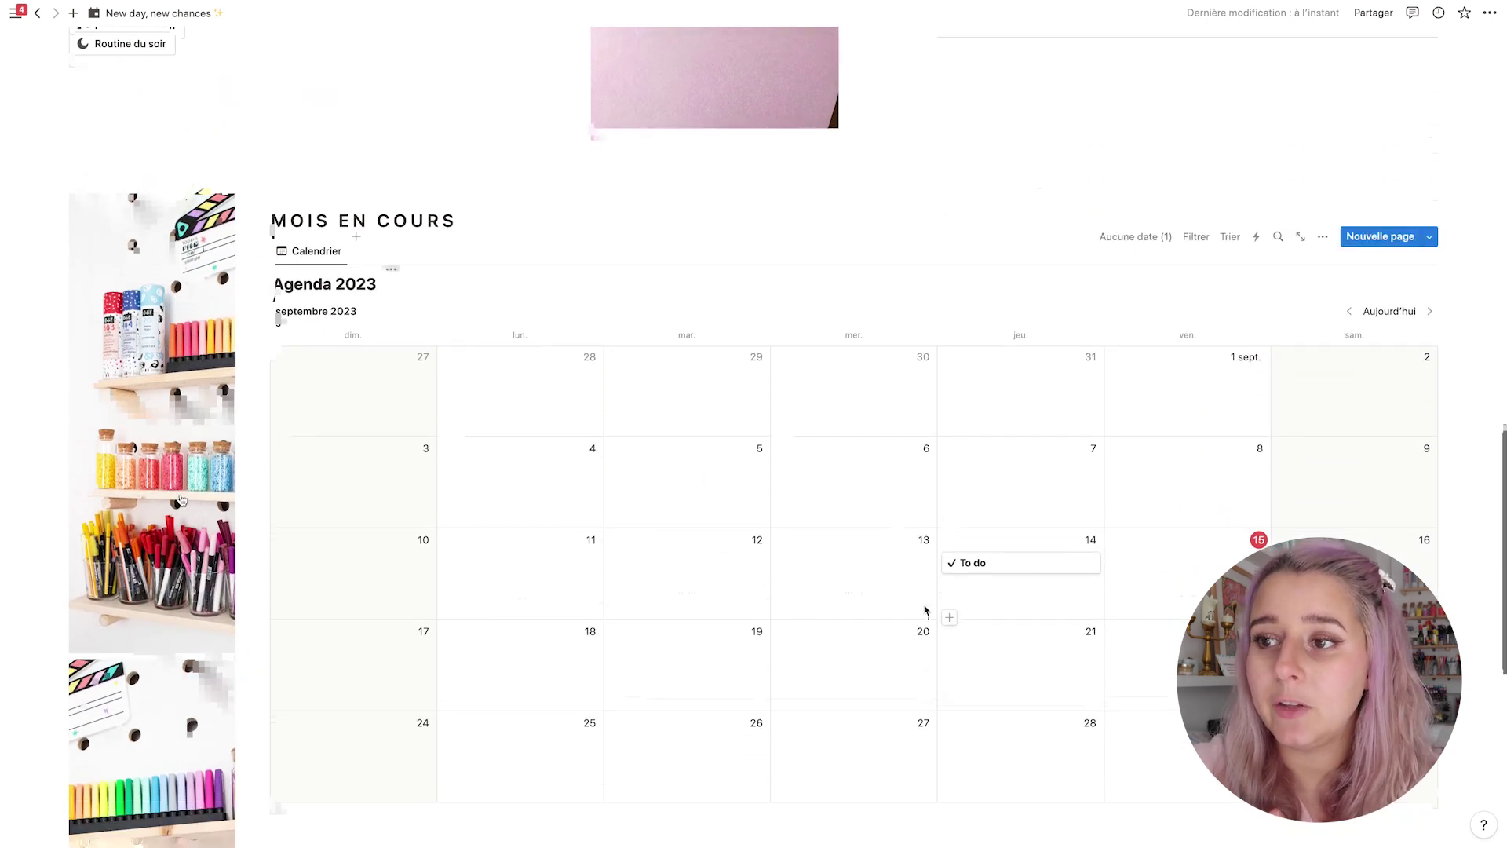
pyautogui.scroll(4, 535, 495)
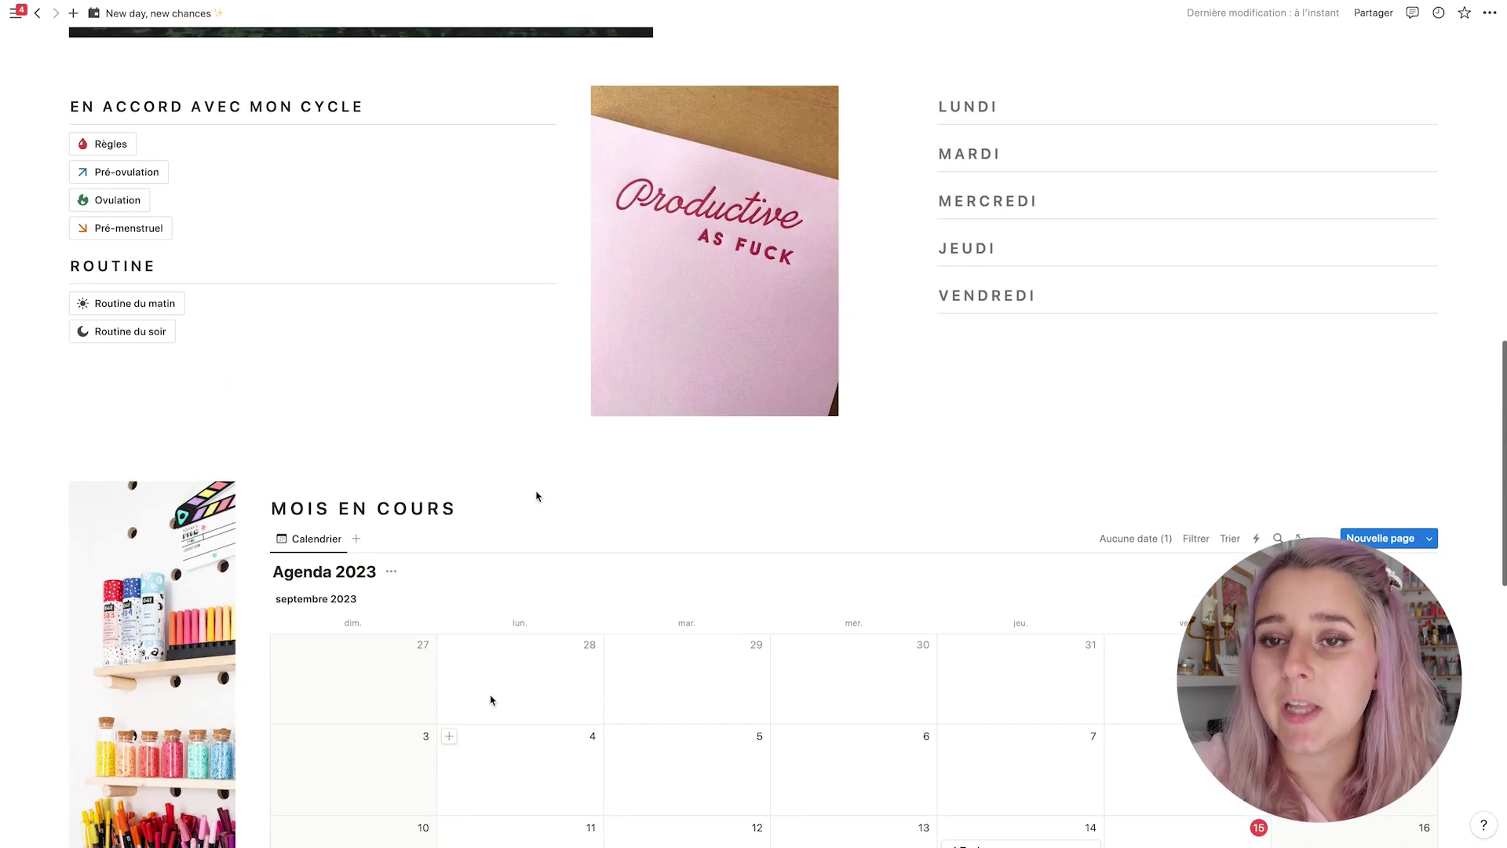
pyautogui.scroll(2, 536, 495)
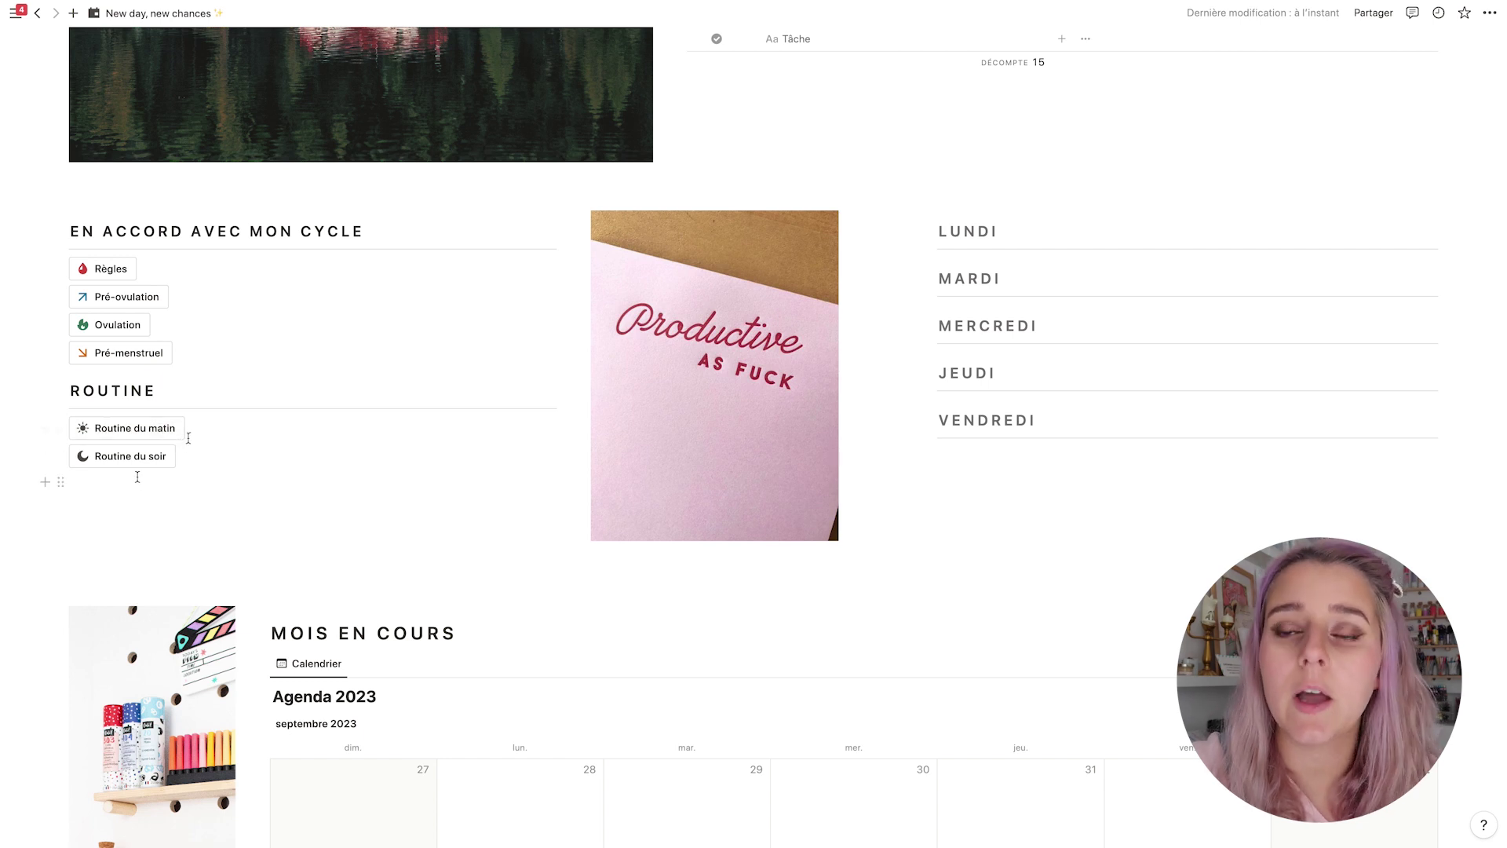
pyautogui.click(139, 431)
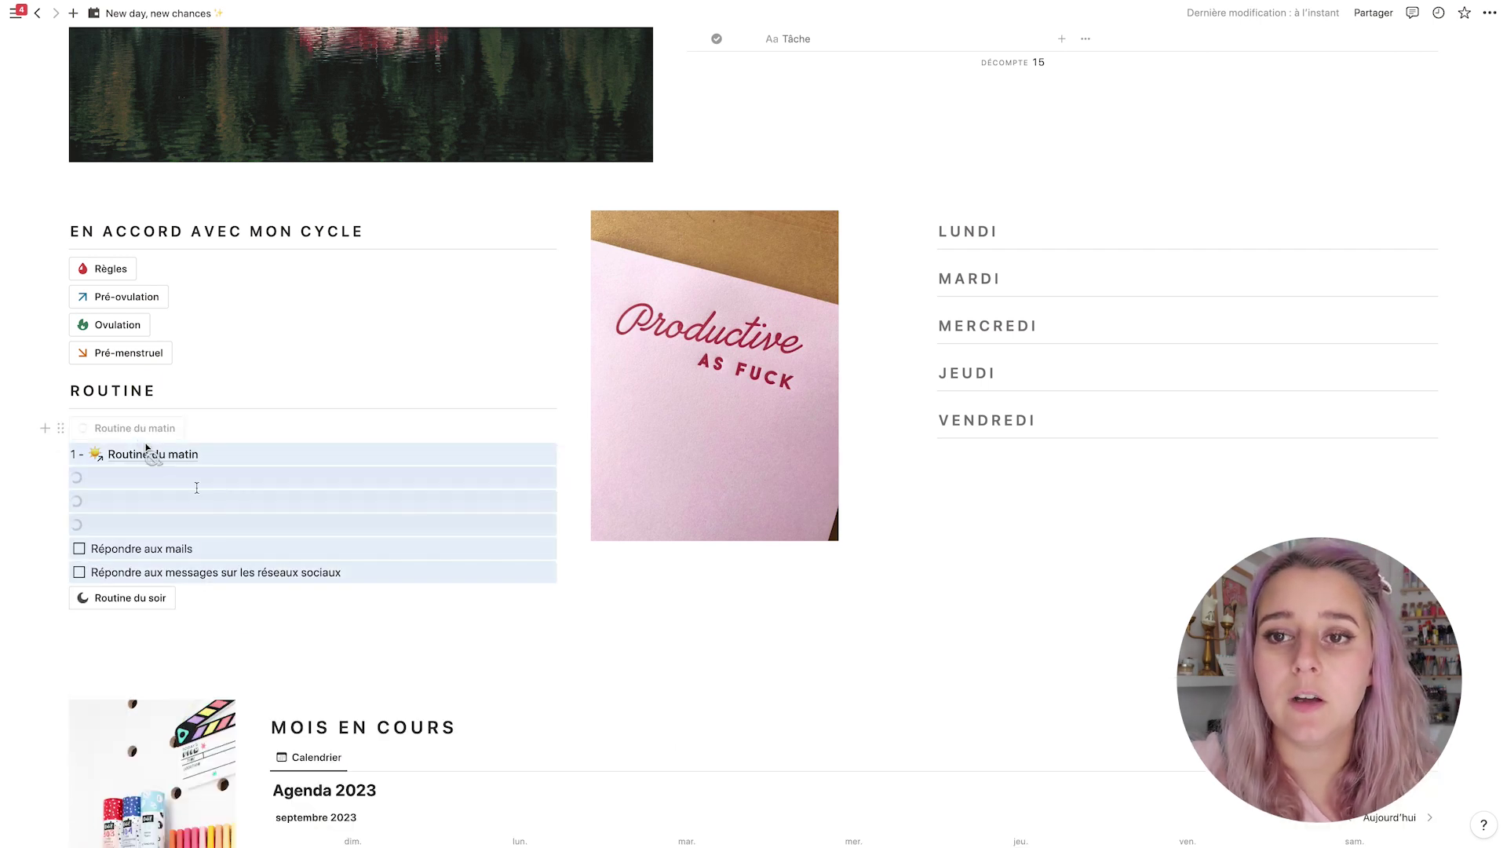
# View the linked Routine du matin page, return to the planner and delete the generated morning checklist.
pyautogui.click(139, 456)
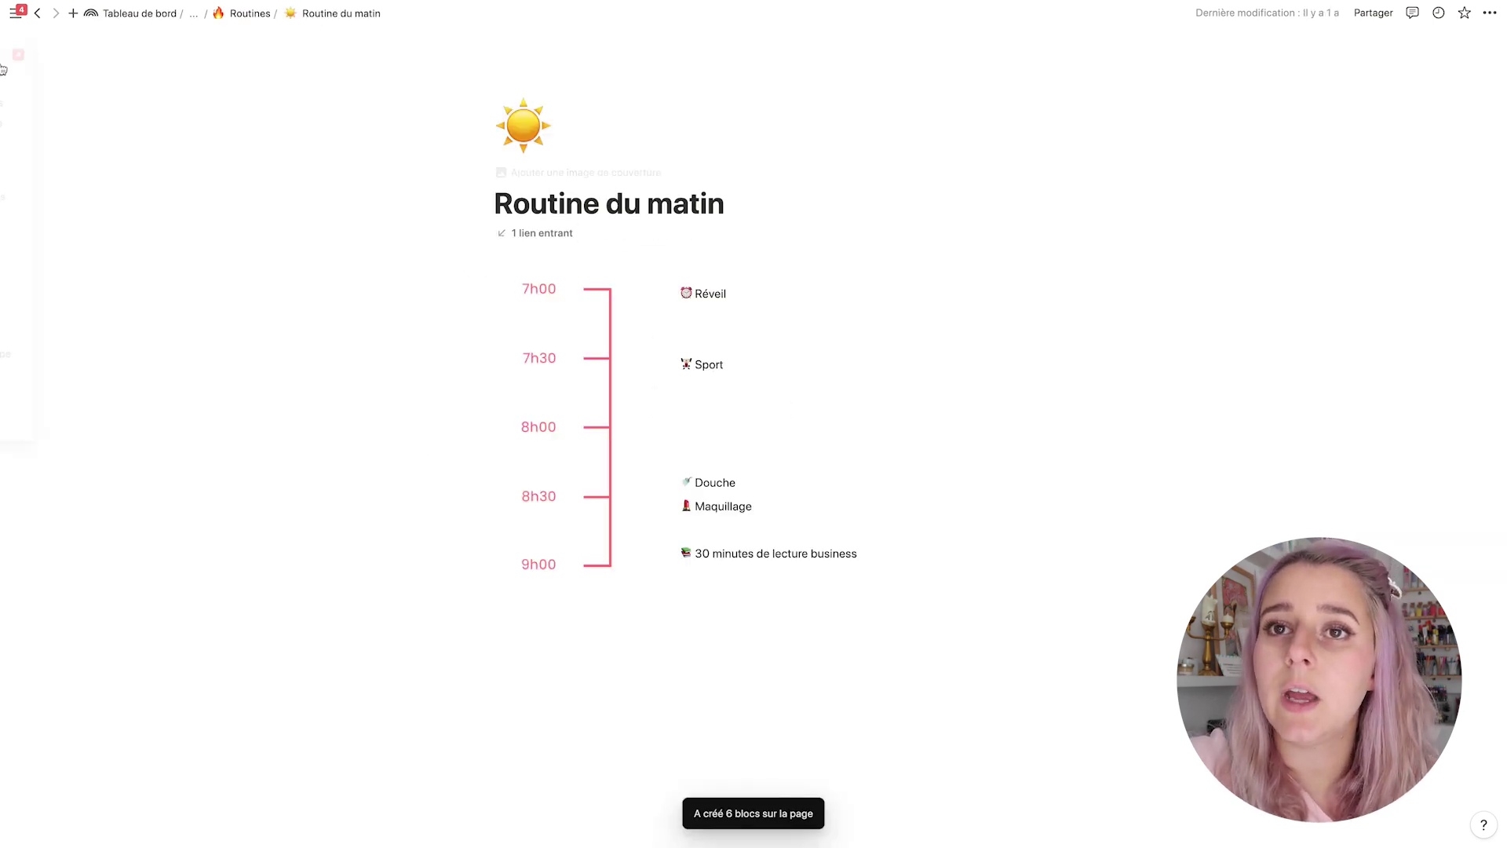
pyautogui.click(37, 13)
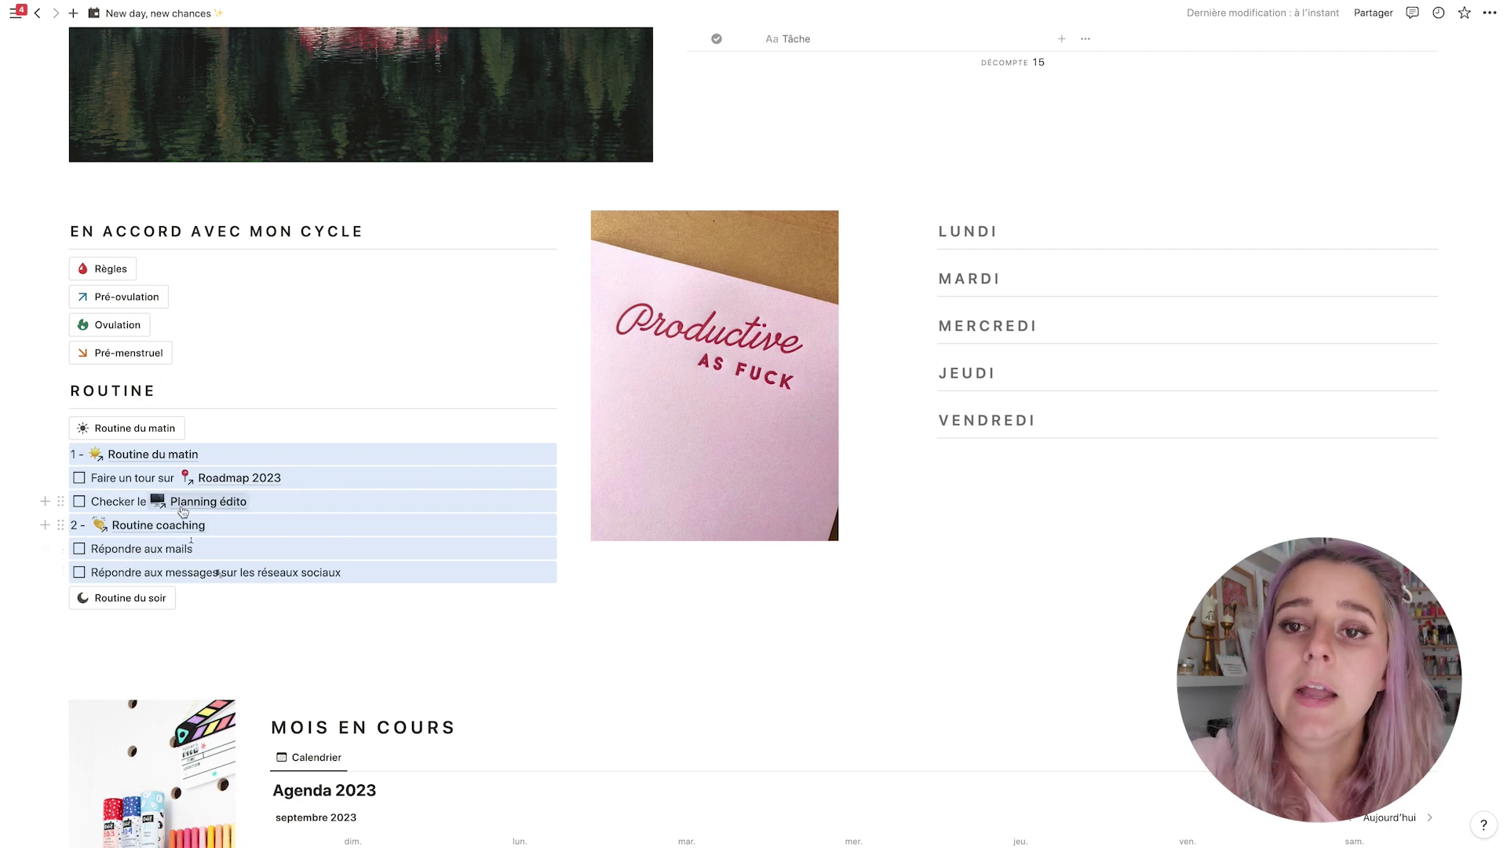
pyautogui.press('BackSpace')
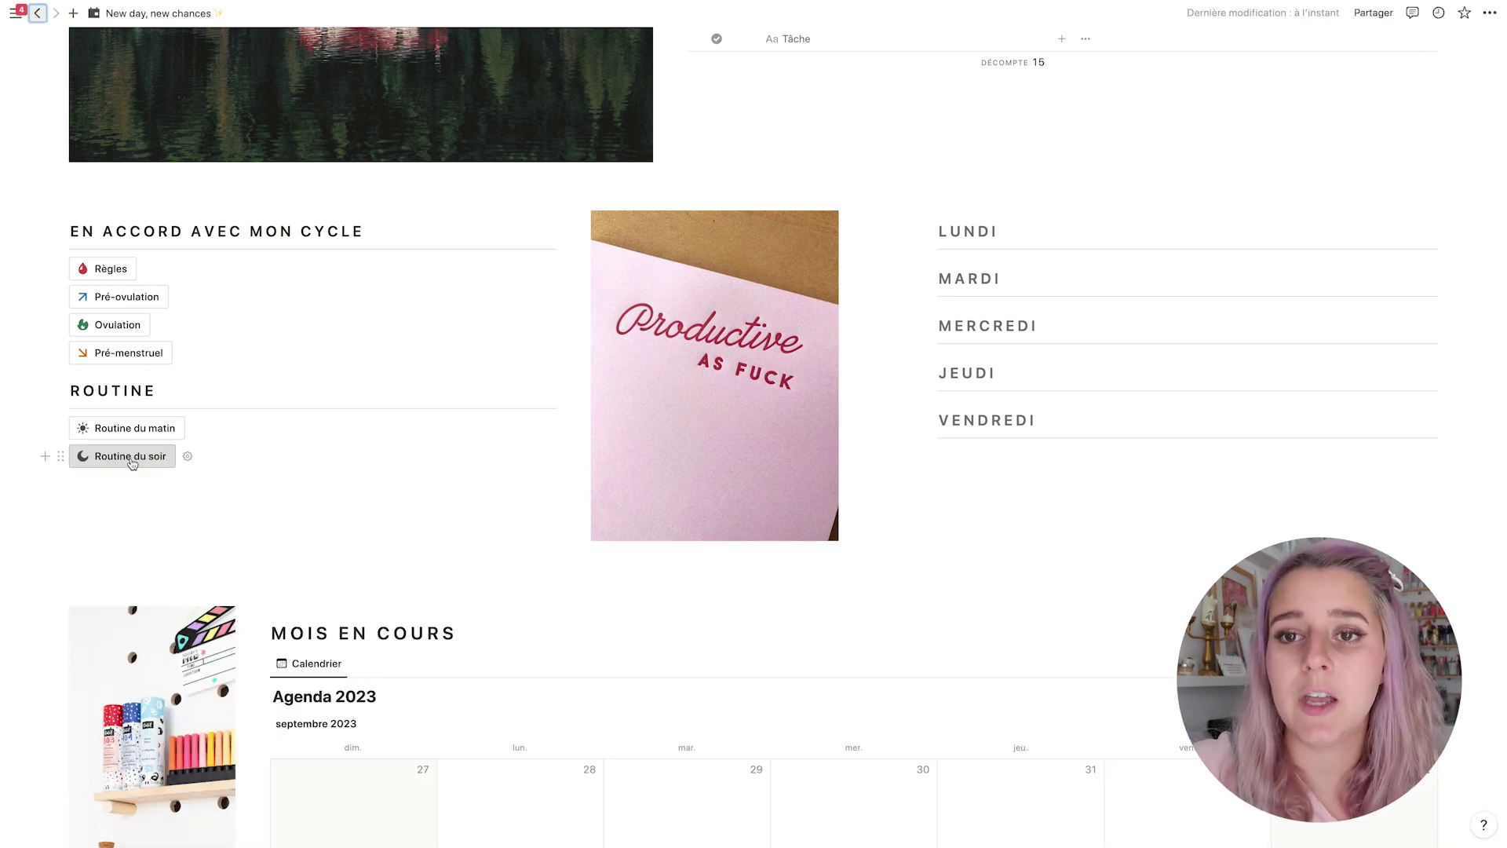
# Generate the Routine du soir checklist under ROUTINE and delete all its generated lines.
pyautogui.click(131, 460)
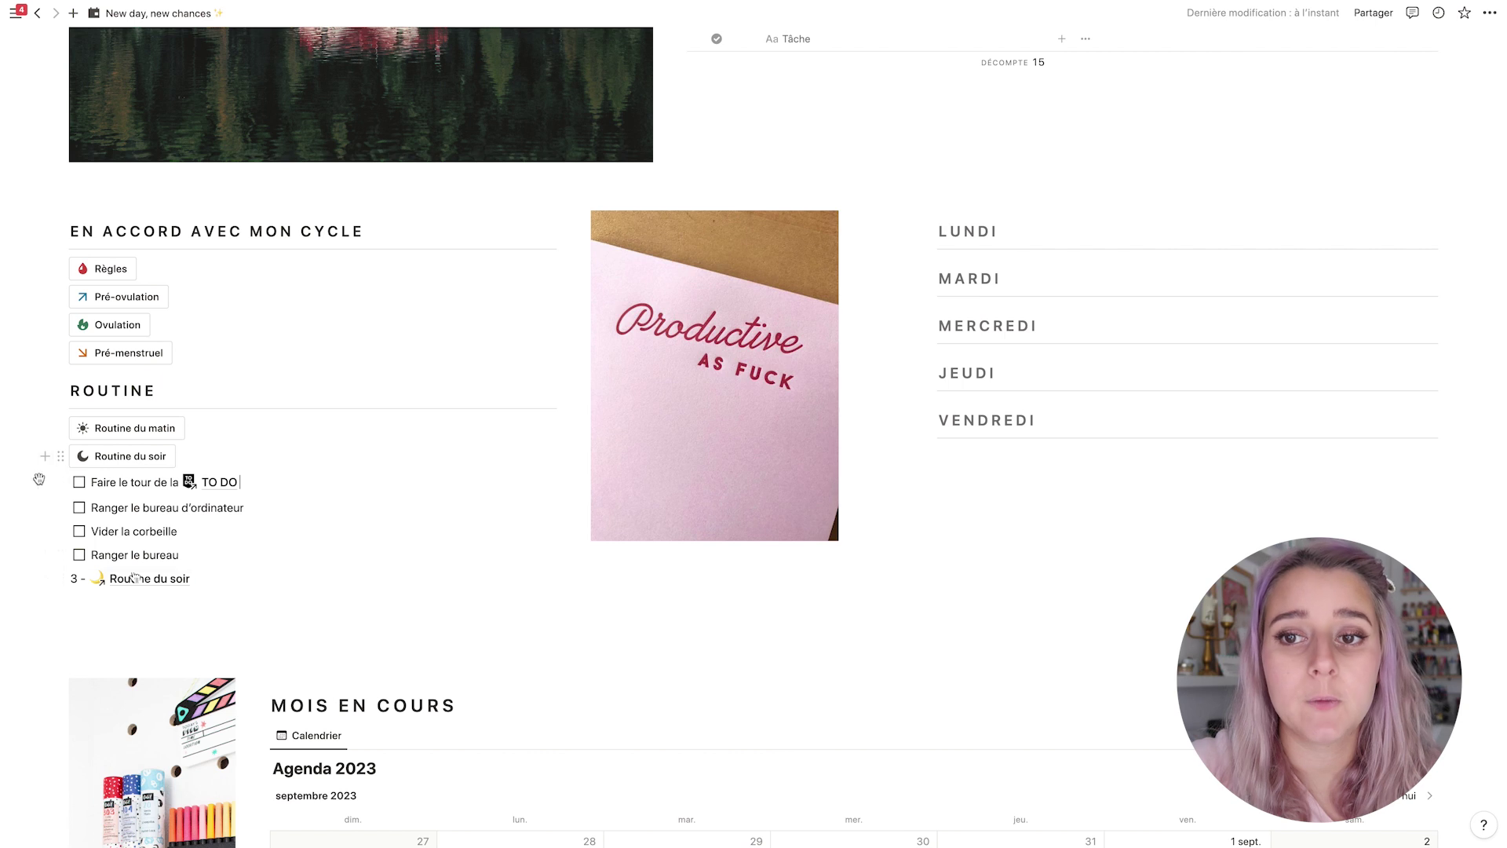
pyautogui.moveTo(38, 483); pyautogui.dragTo(188, 579)
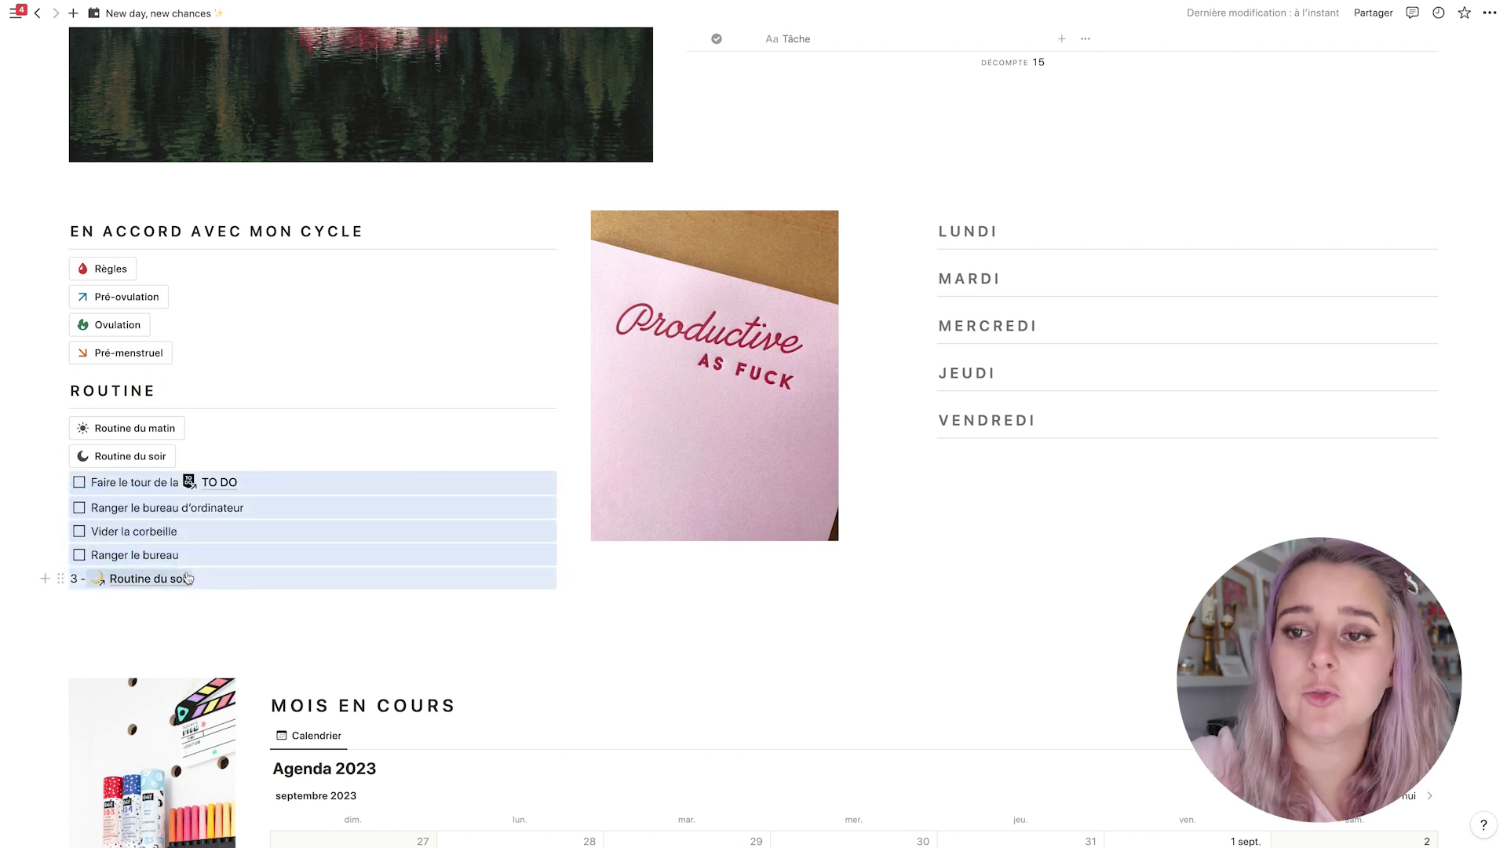
pyautogui.press('BackSpace')
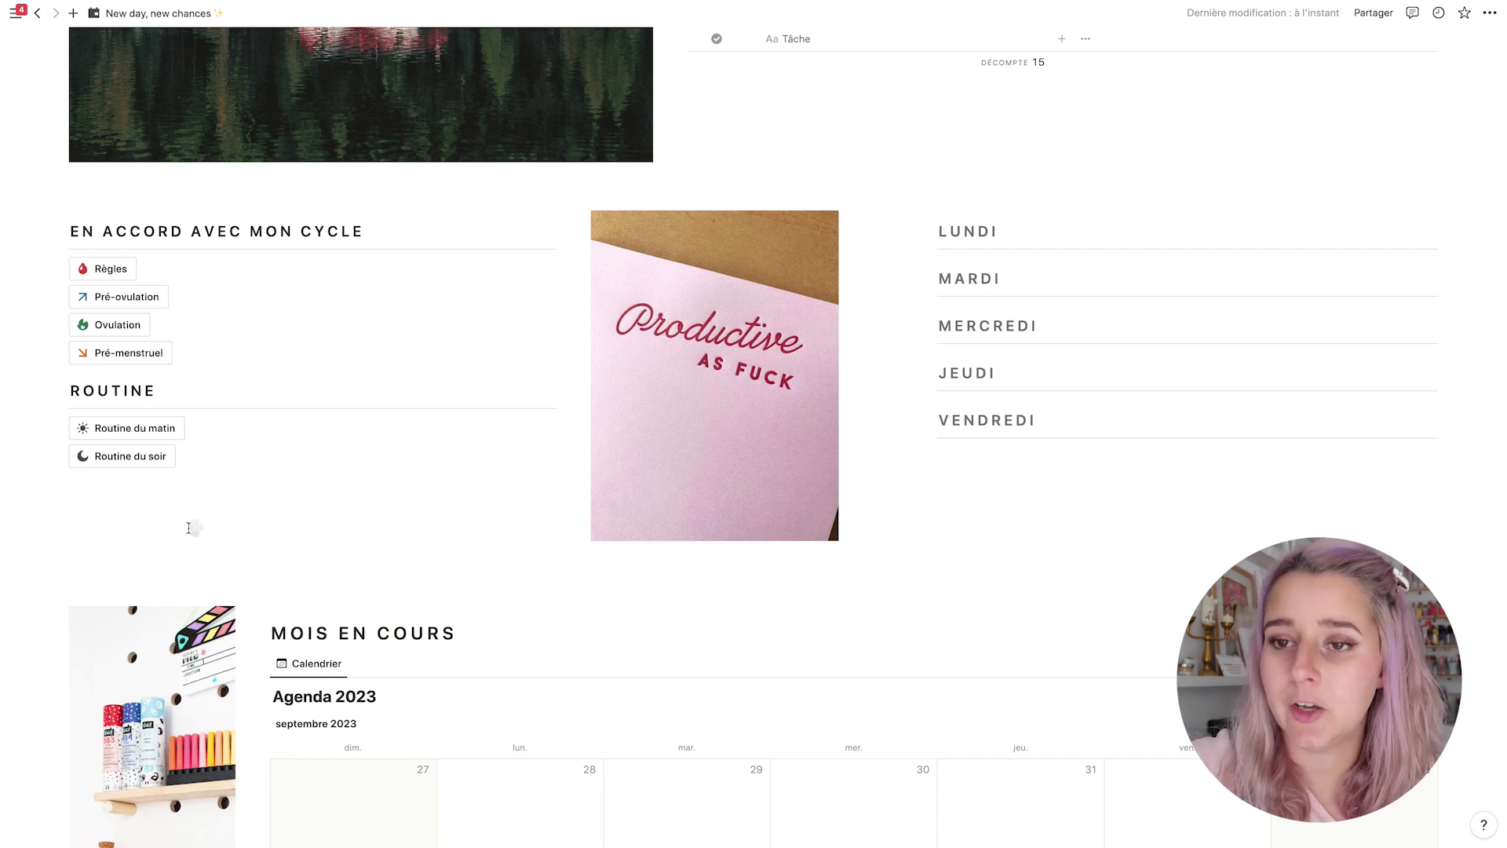
# Add an Agenda 2023 page from the "24h avec moi" template and date it 15 septembre 2023.
pyautogui.scroll(-5, 196, 528)
pyautogui.scroll(-2, 192, 529)
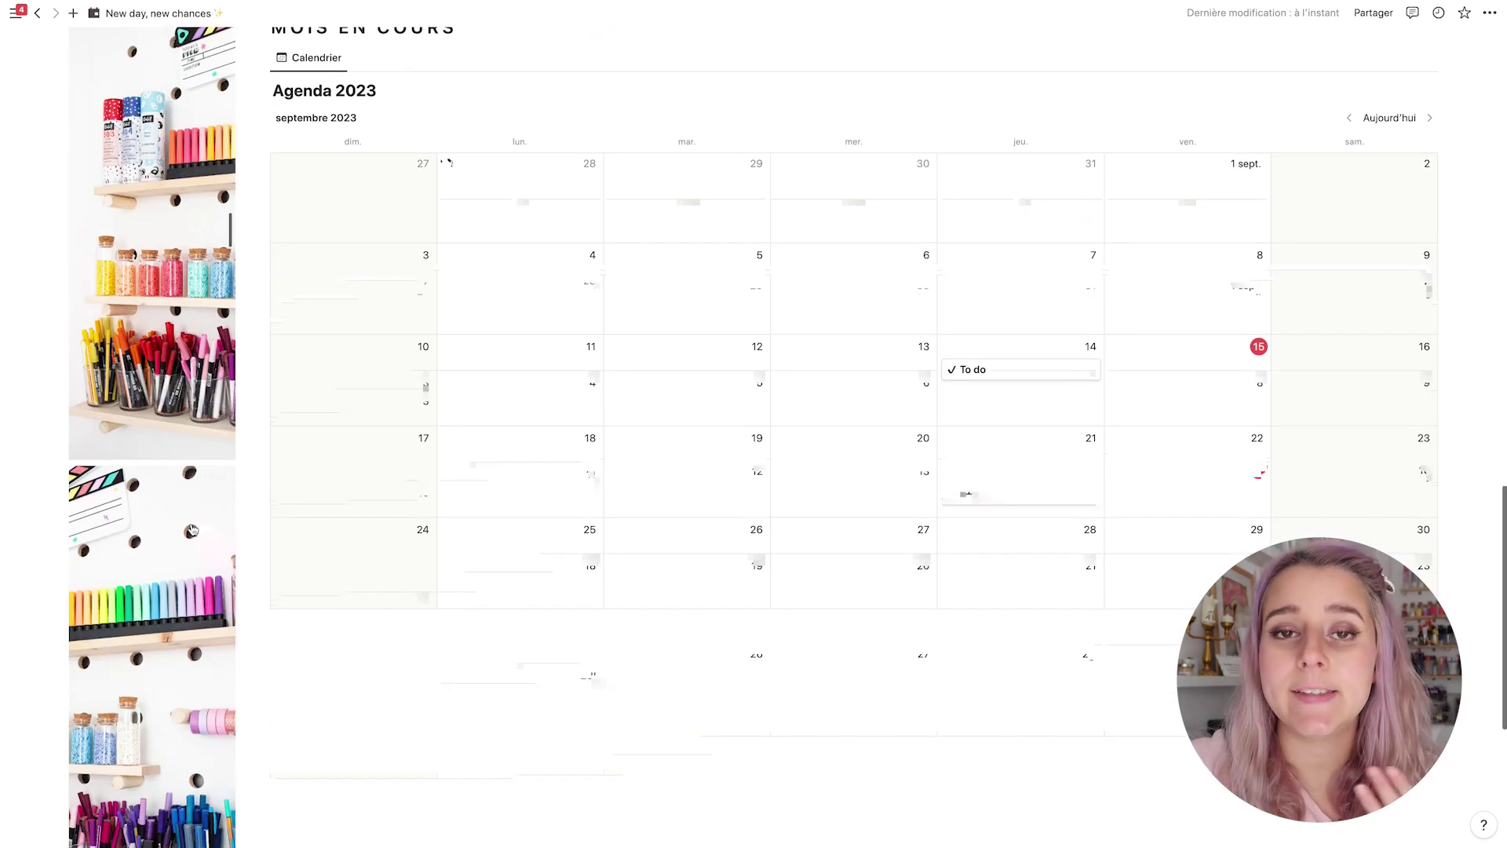
pyautogui.scroll(1, 193, 529)
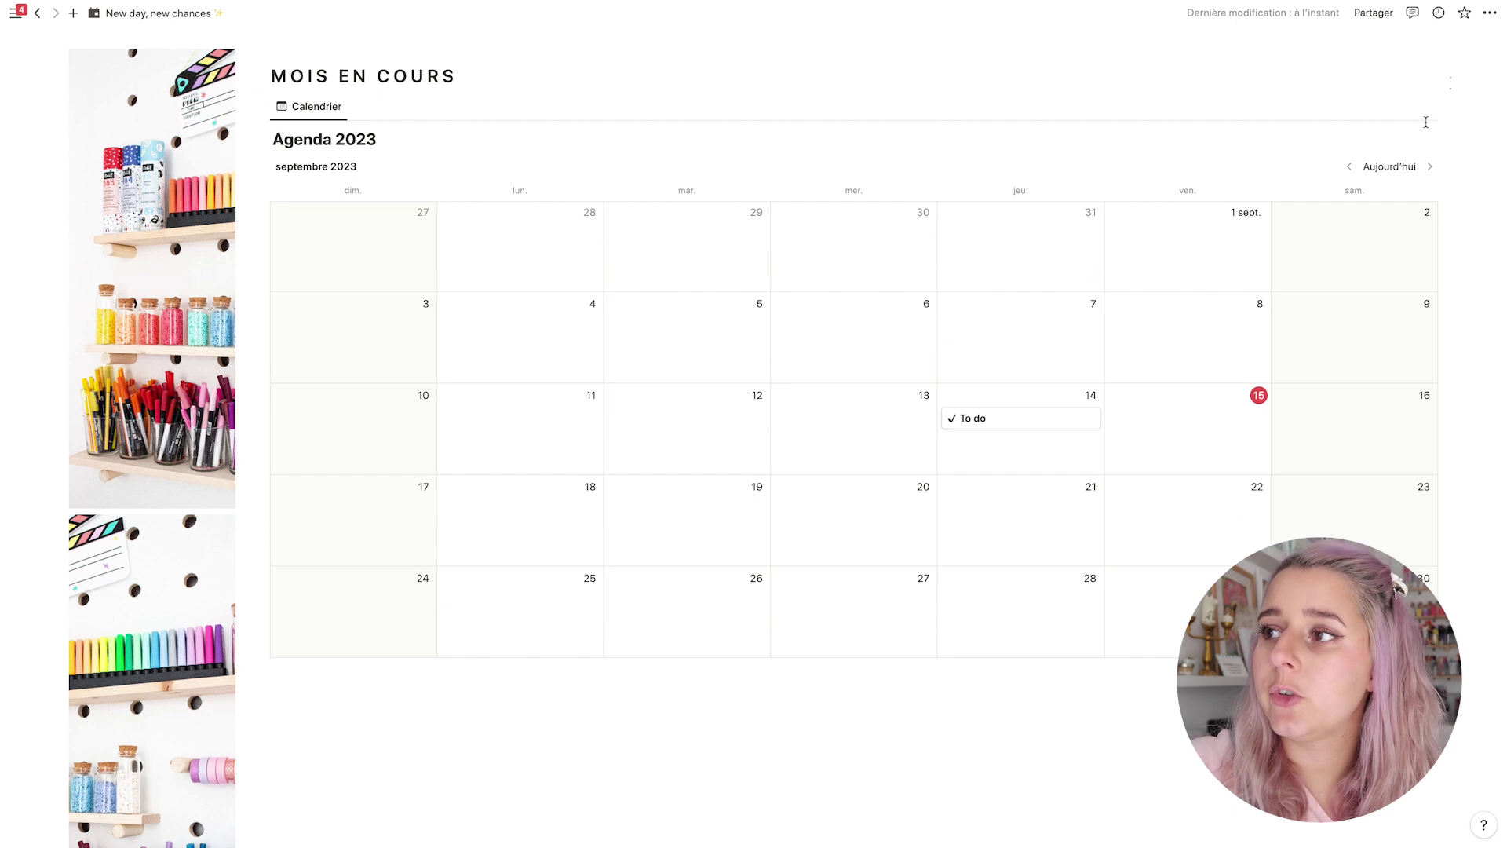
pyautogui.click(1432, 109)
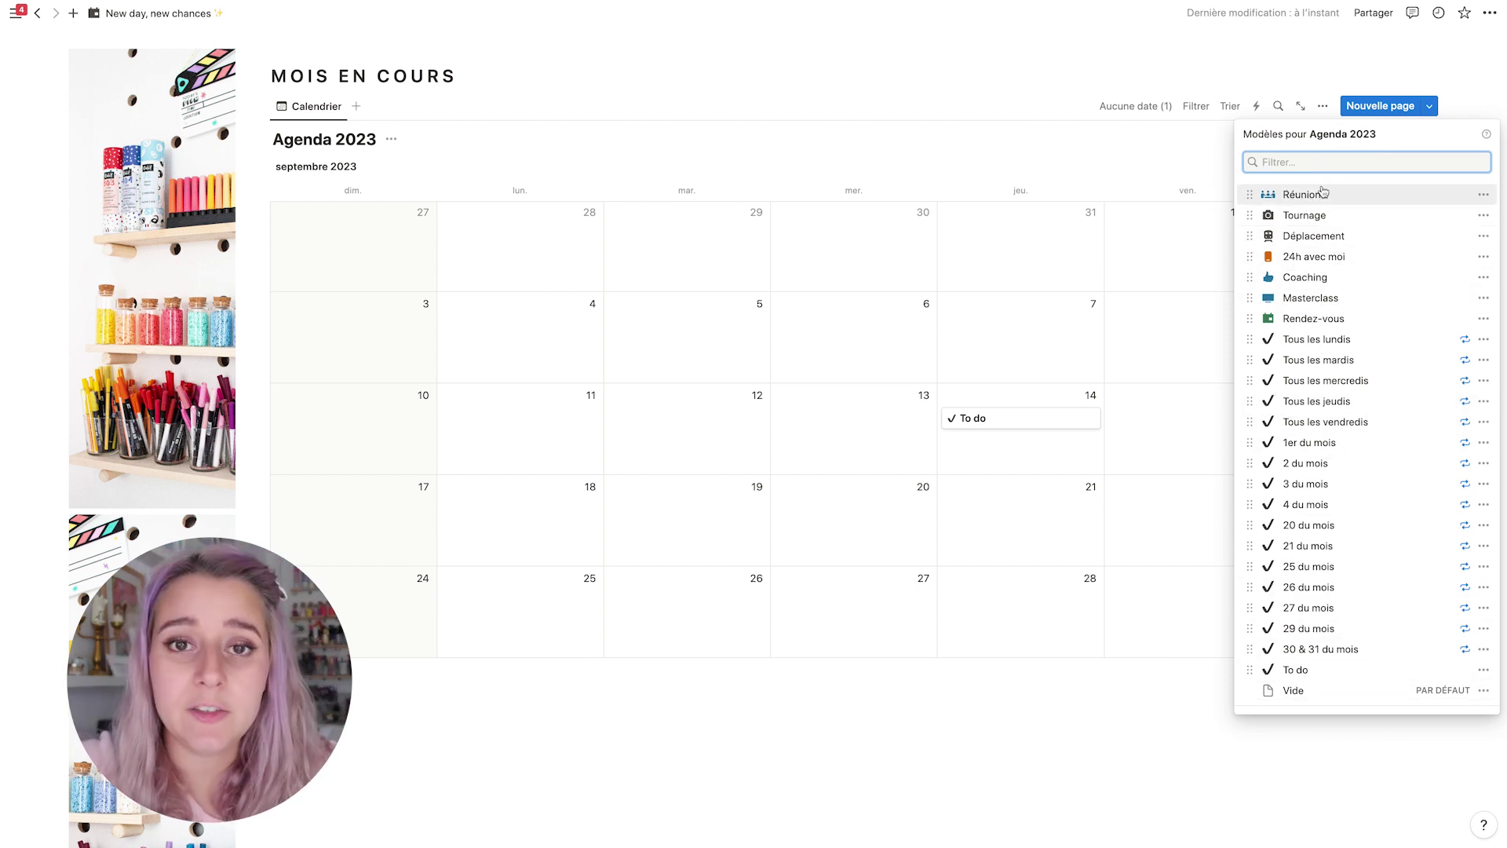
pyautogui.click(1313, 263)
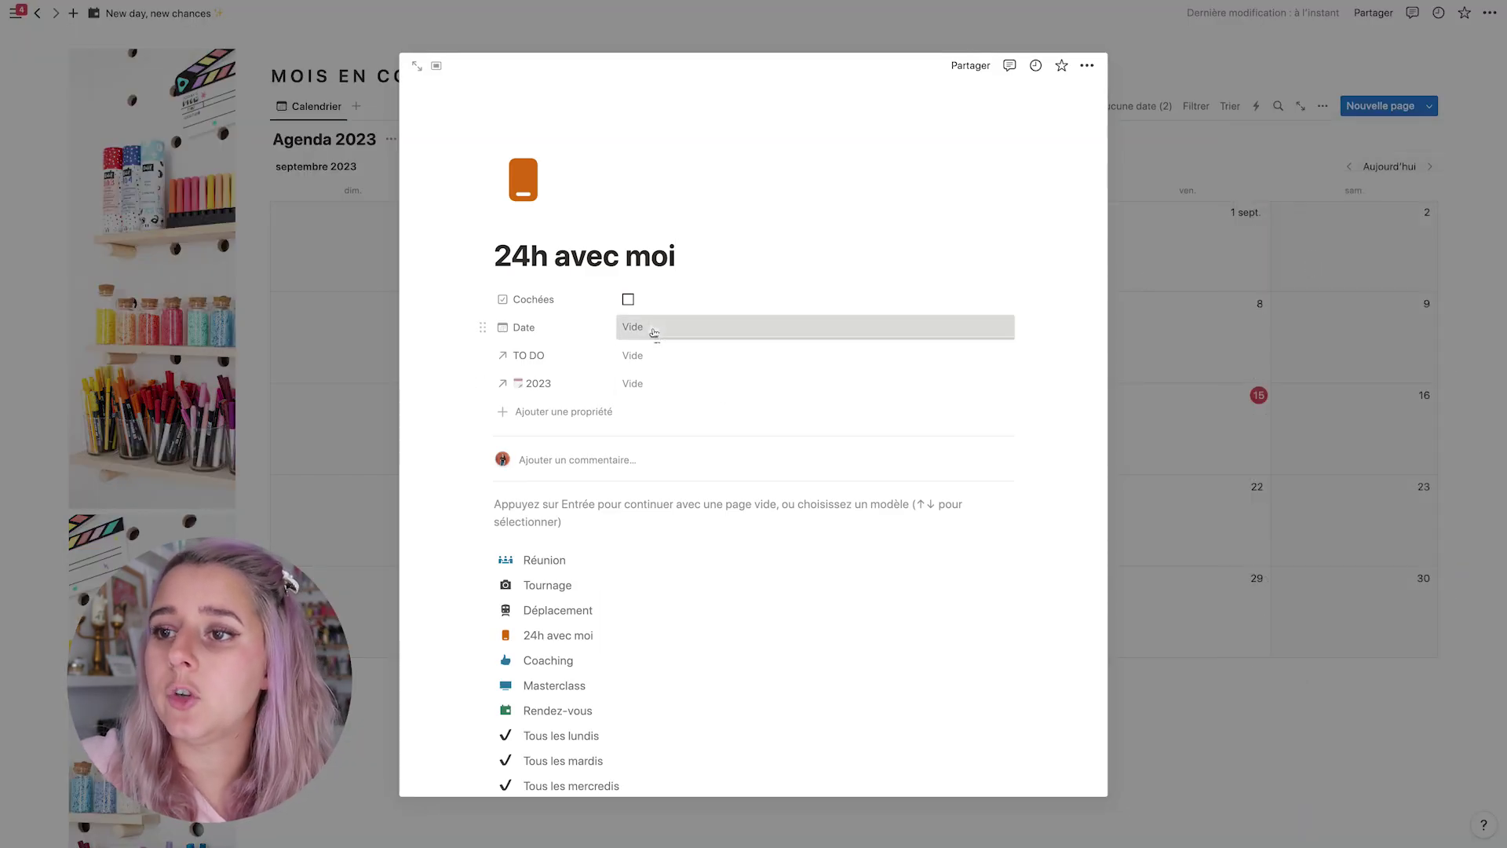
pyautogui.click(654, 333)
pyautogui.click(762, 480)
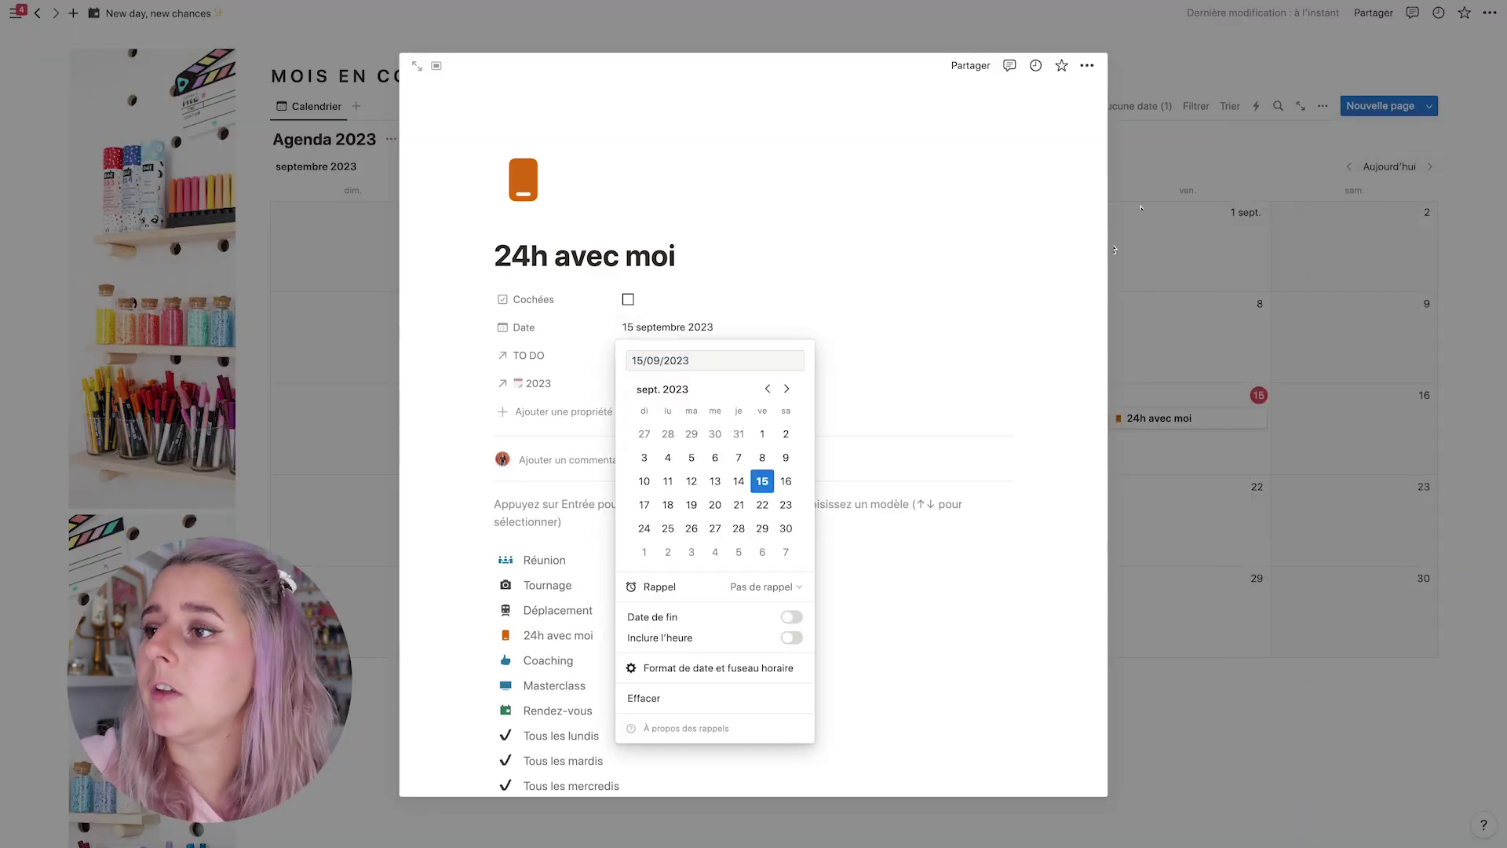
pyautogui.click(1180, 184)
pyautogui.click(1213, 318)
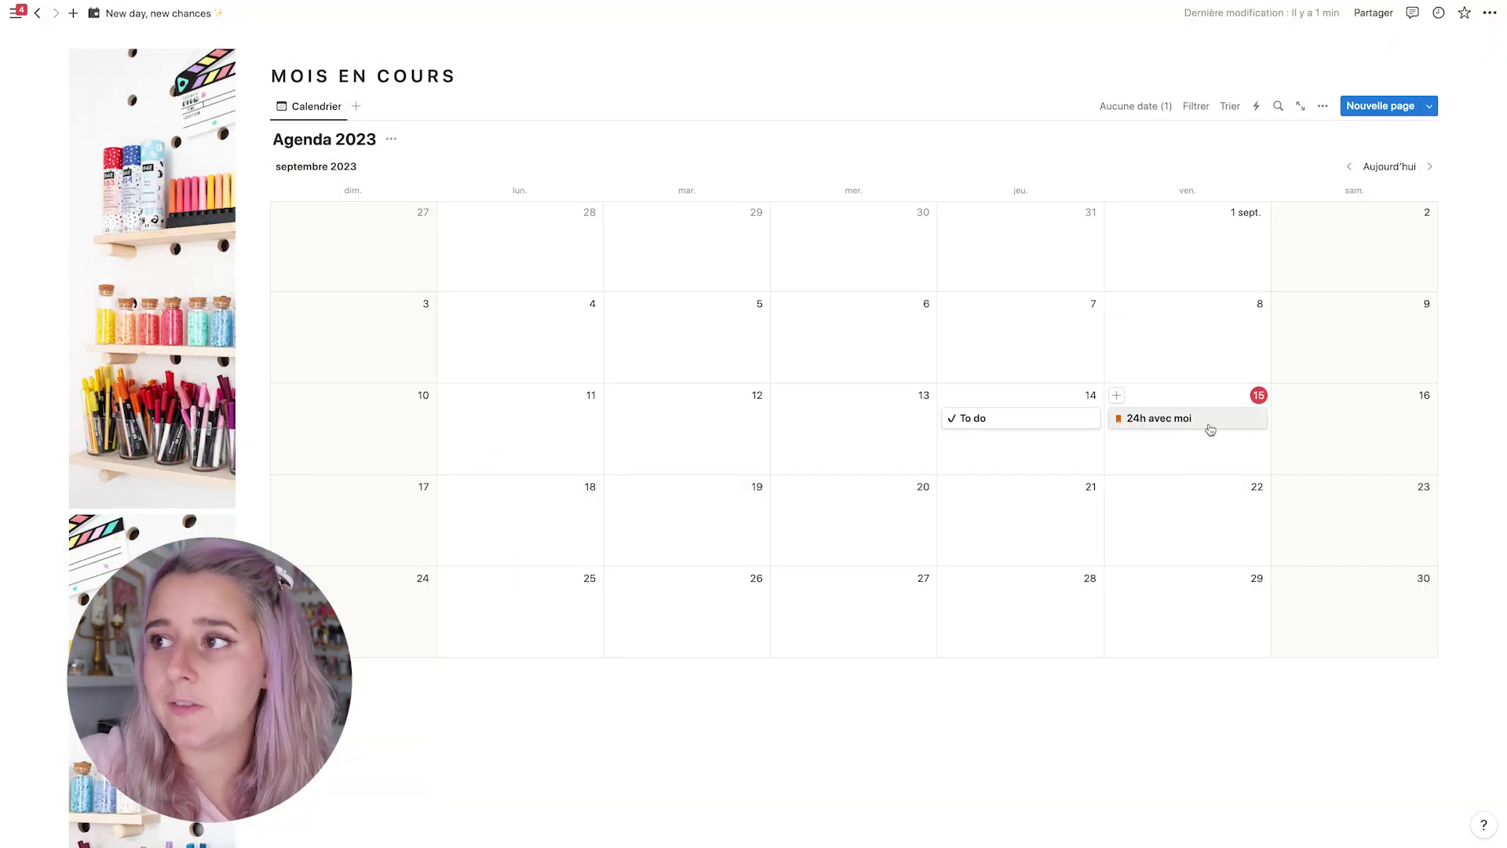
# Check the weekly repeat settings of the "Tous les lundis" template in the Agenda 2023 calendar.
pyautogui.click(1428, 107)
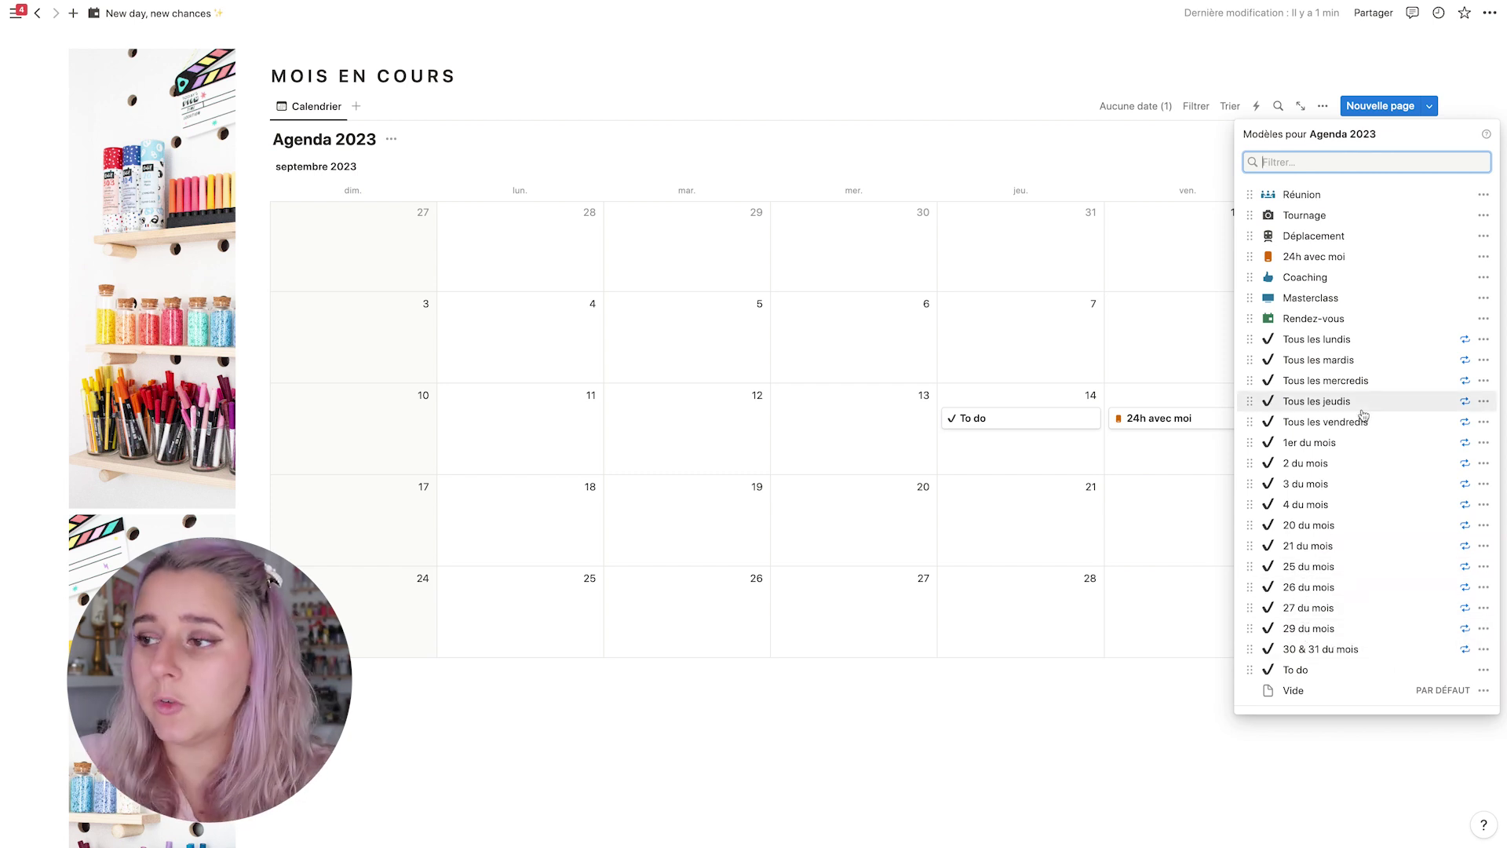
pyautogui.click(1483, 340)
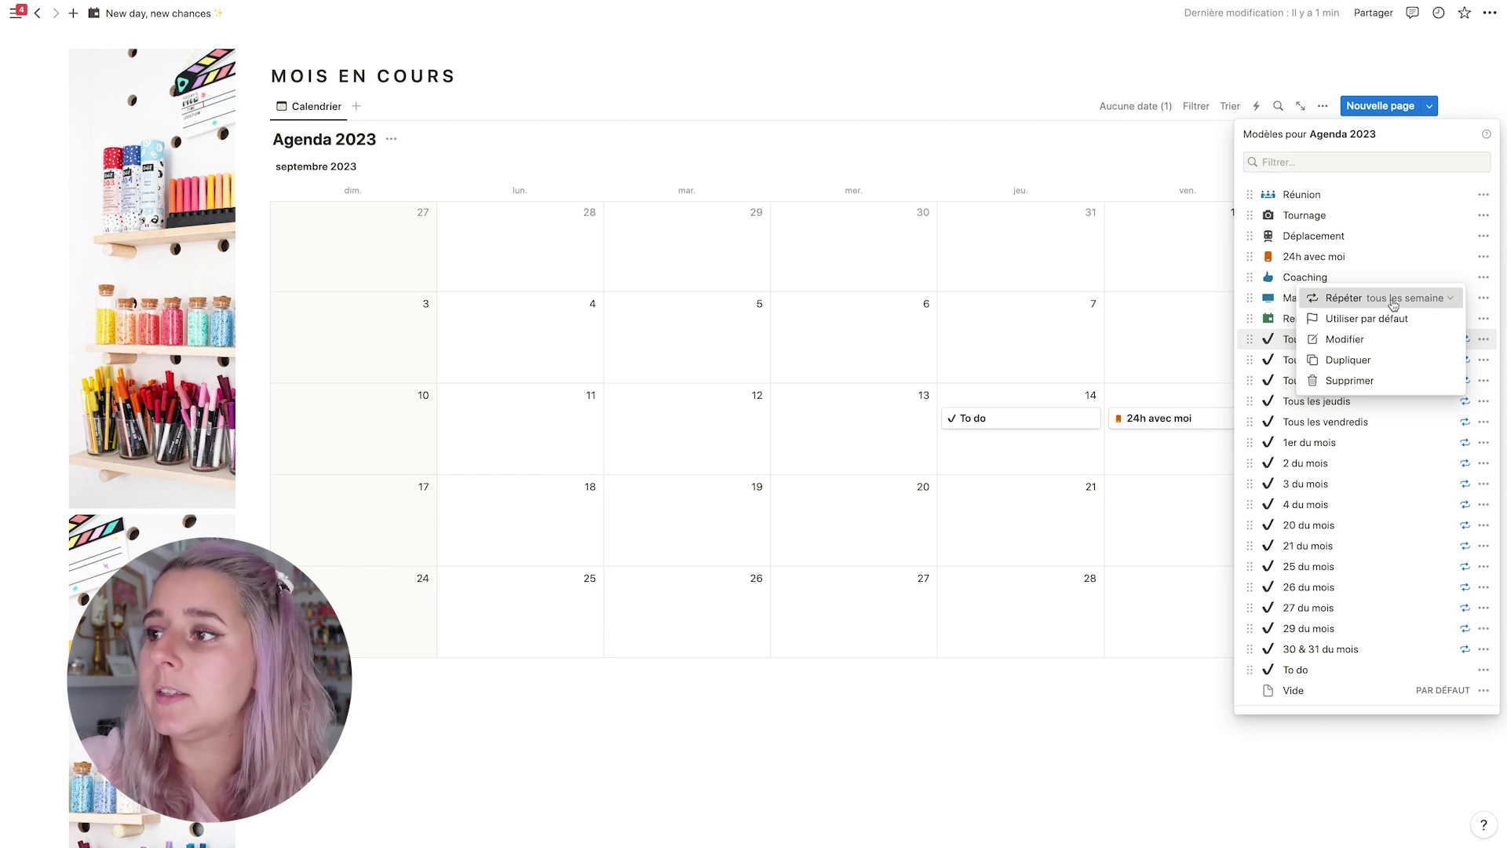
pyautogui.click(1446, 299)
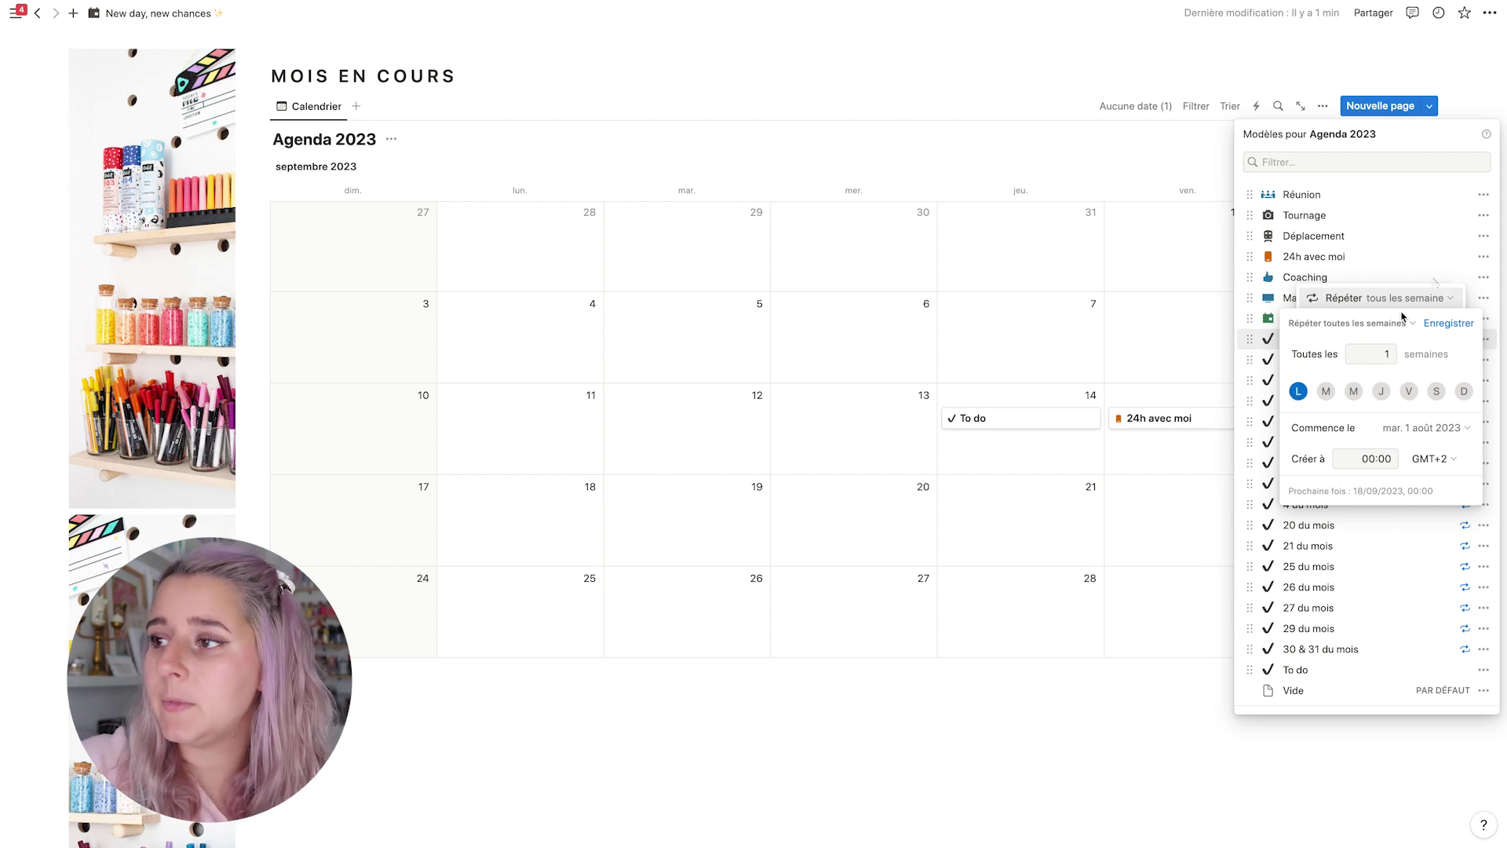
pyautogui.click(1433, 281)
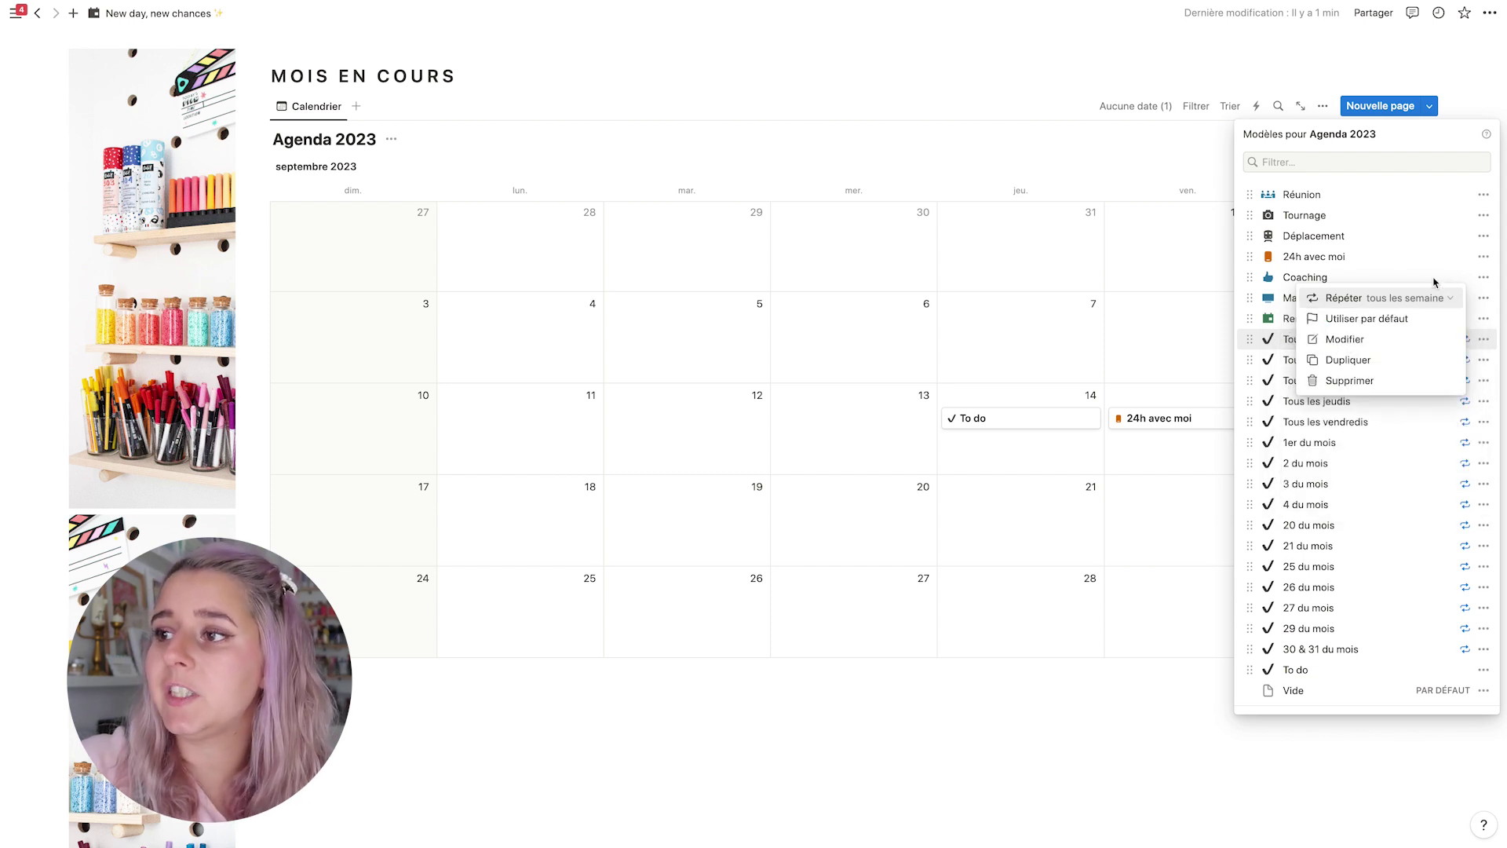
pyautogui.click(1265, 343)
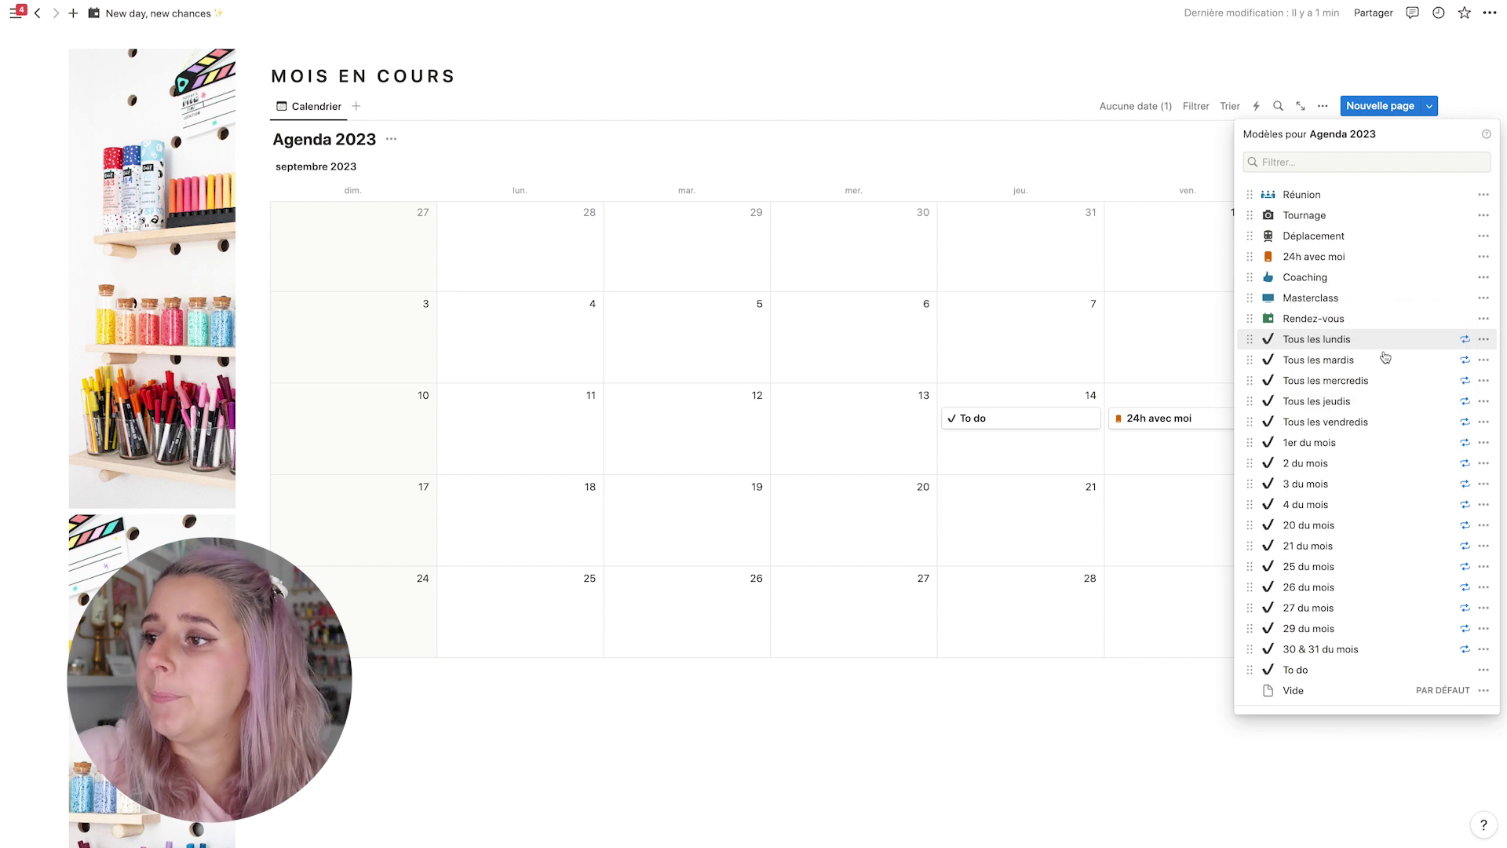
# Review the monthly repeat settings of the "1er du mois" template, save them as they are and close the template list.
pyautogui.click(1484, 442)
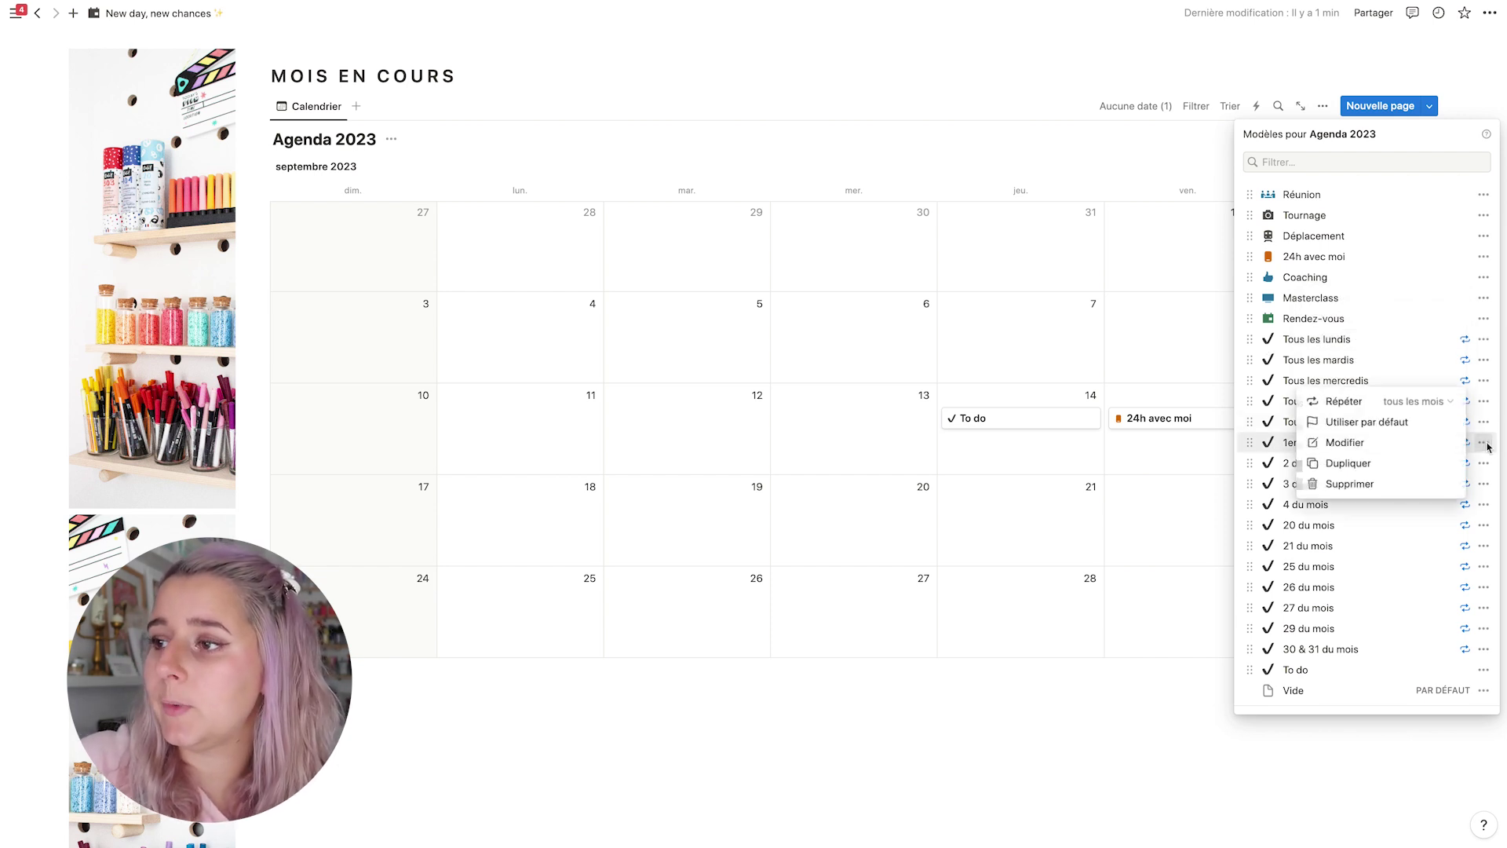
pyautogui.click(1423, 402)
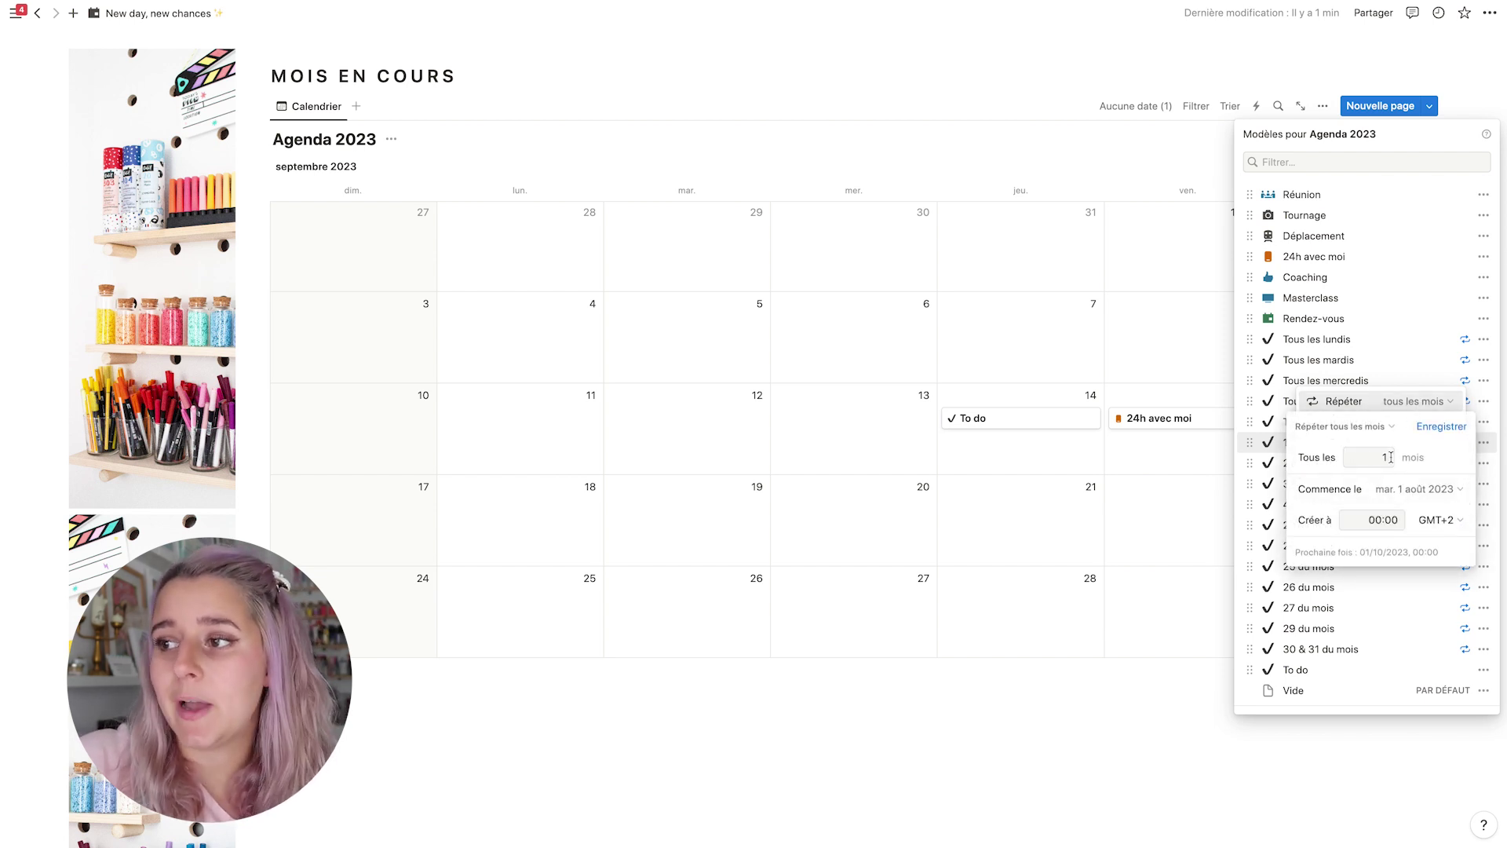
pyautogui.click(1439, 428)
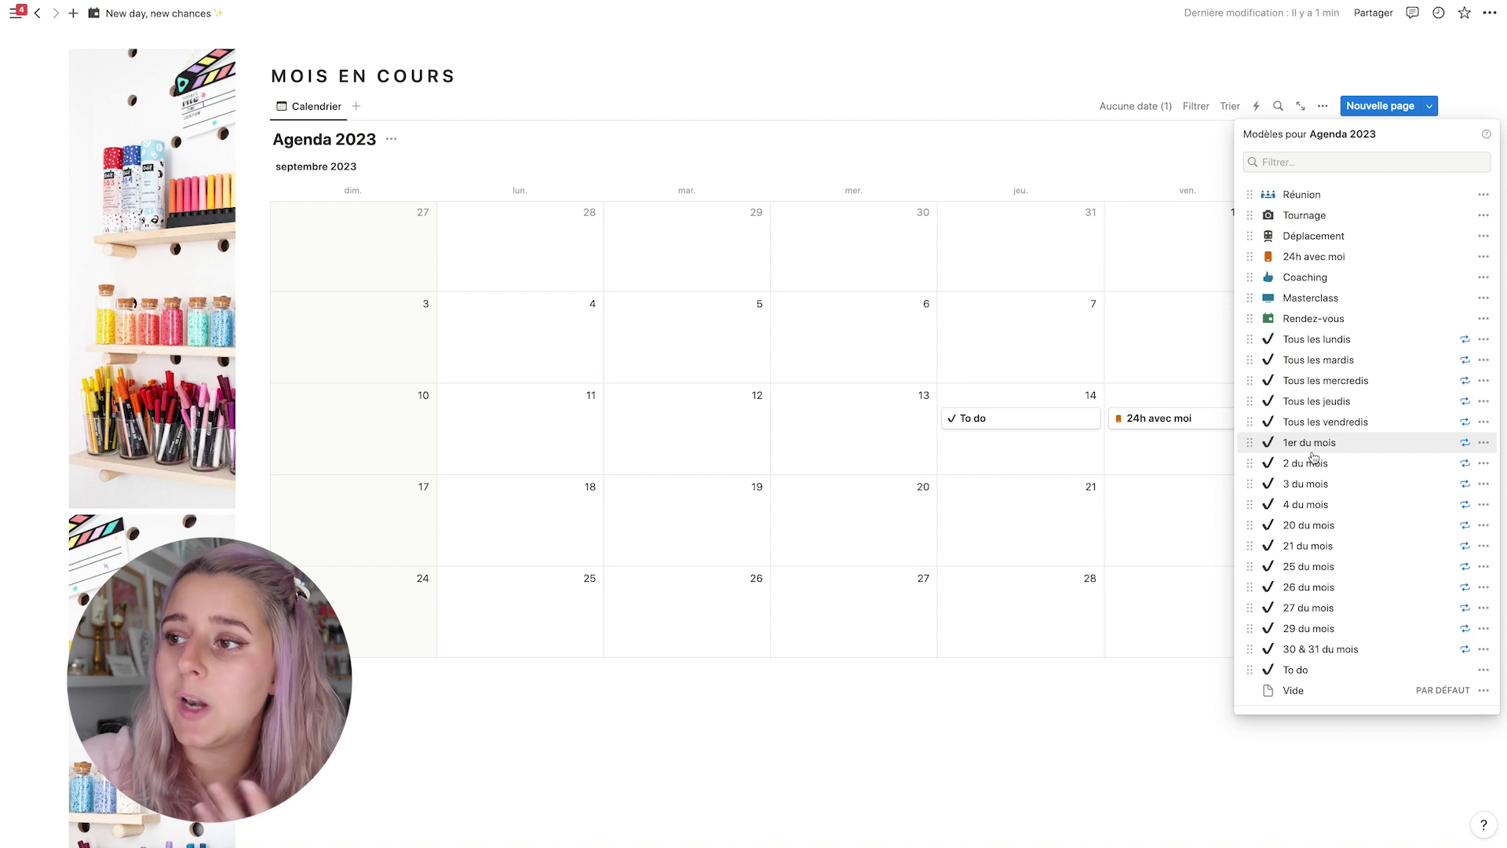
pyautogui.click(1172, 147)
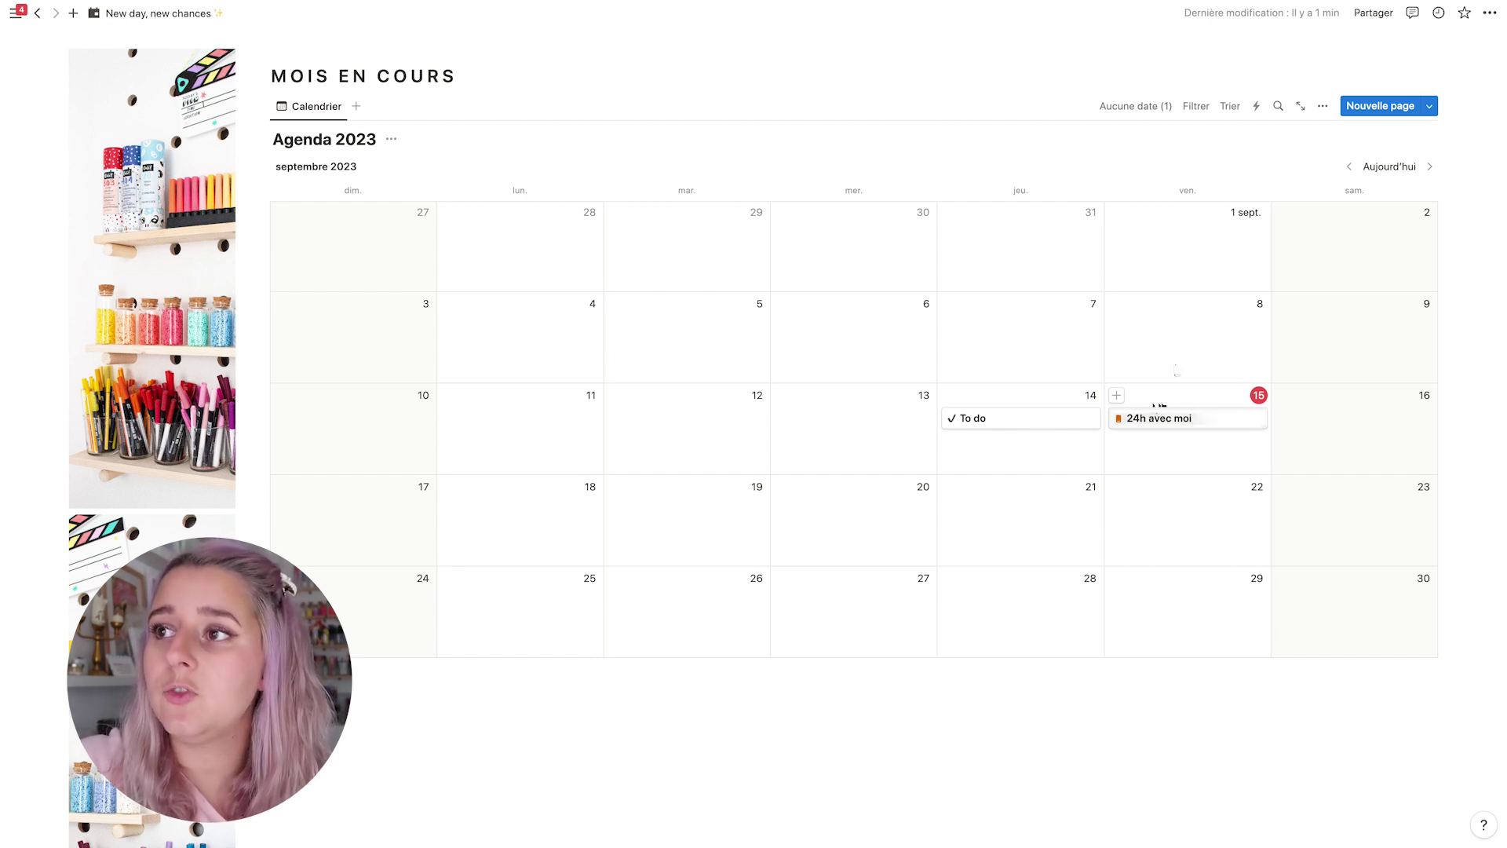
# Add the undated "Tous les vendredis" page to the Agenda 2023 calendar and tick its "Filmer / Monter vidéos YouTube" task.
pyautogui.click(1146, 109)
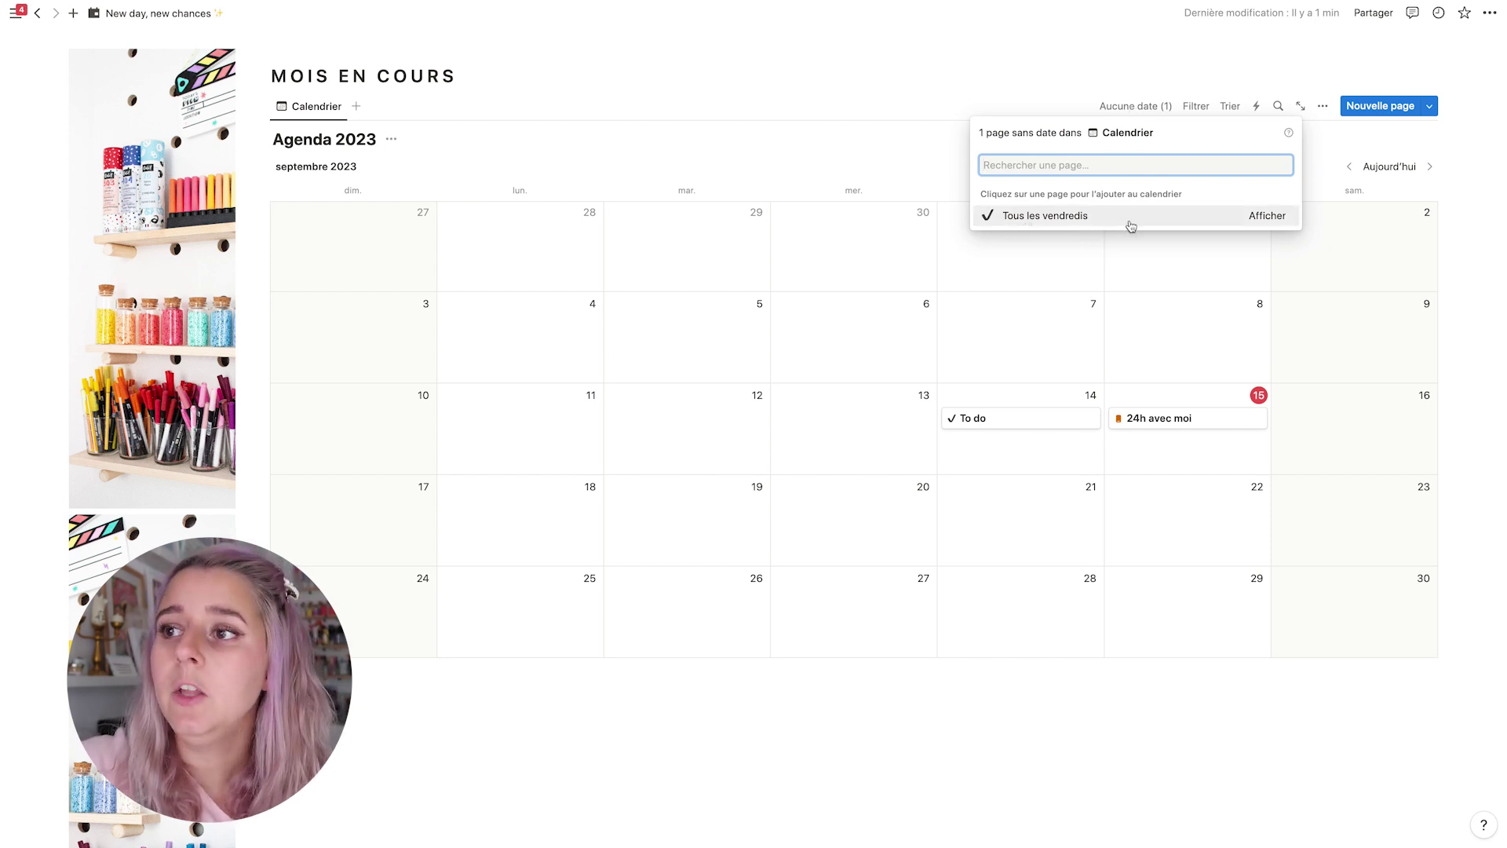
pyautogui.click(1047, 222)
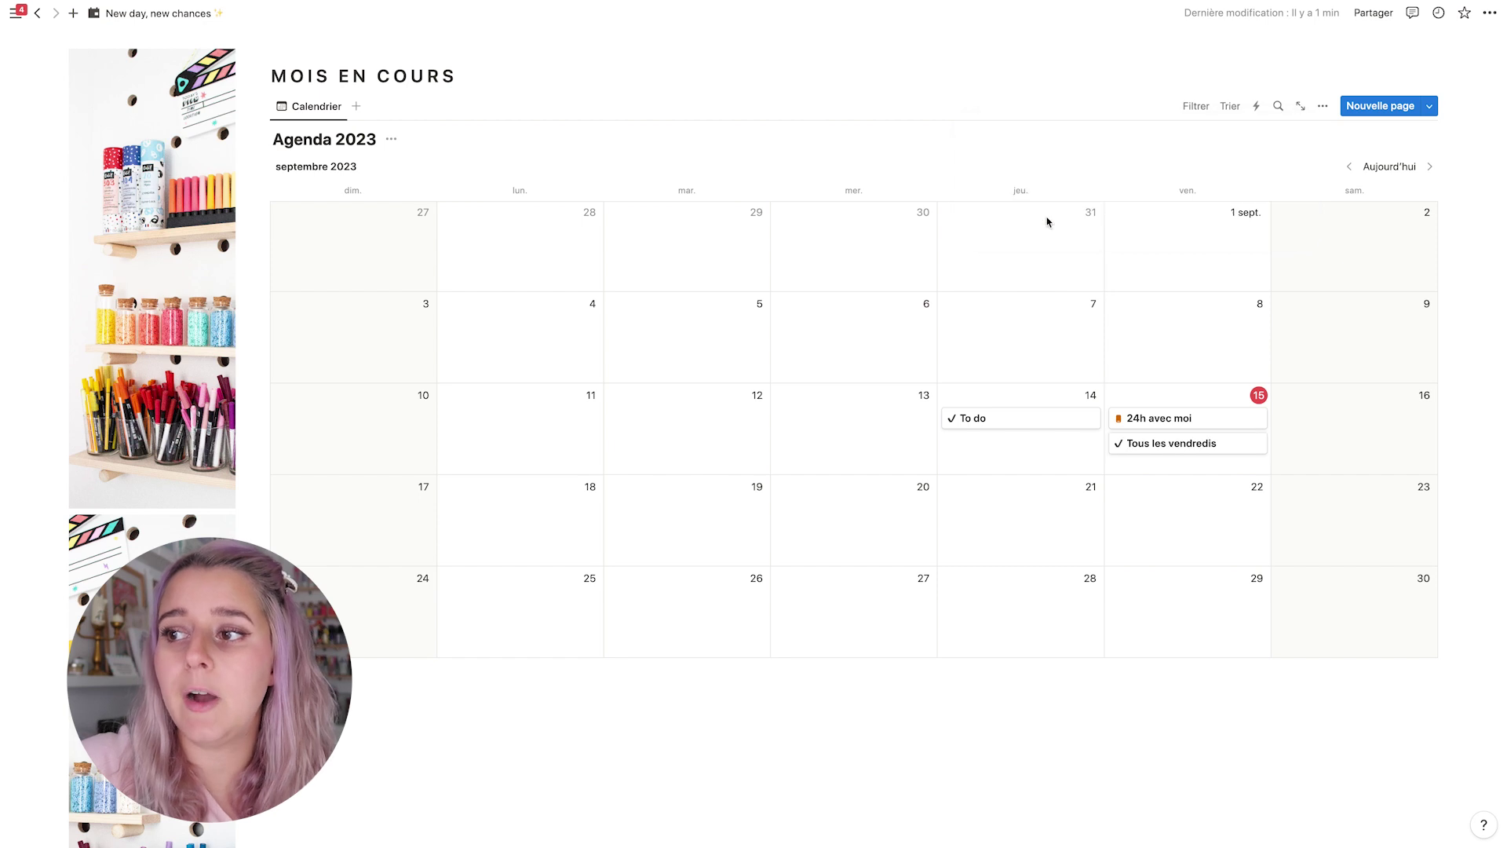
pyautogui.click(1155, 444)
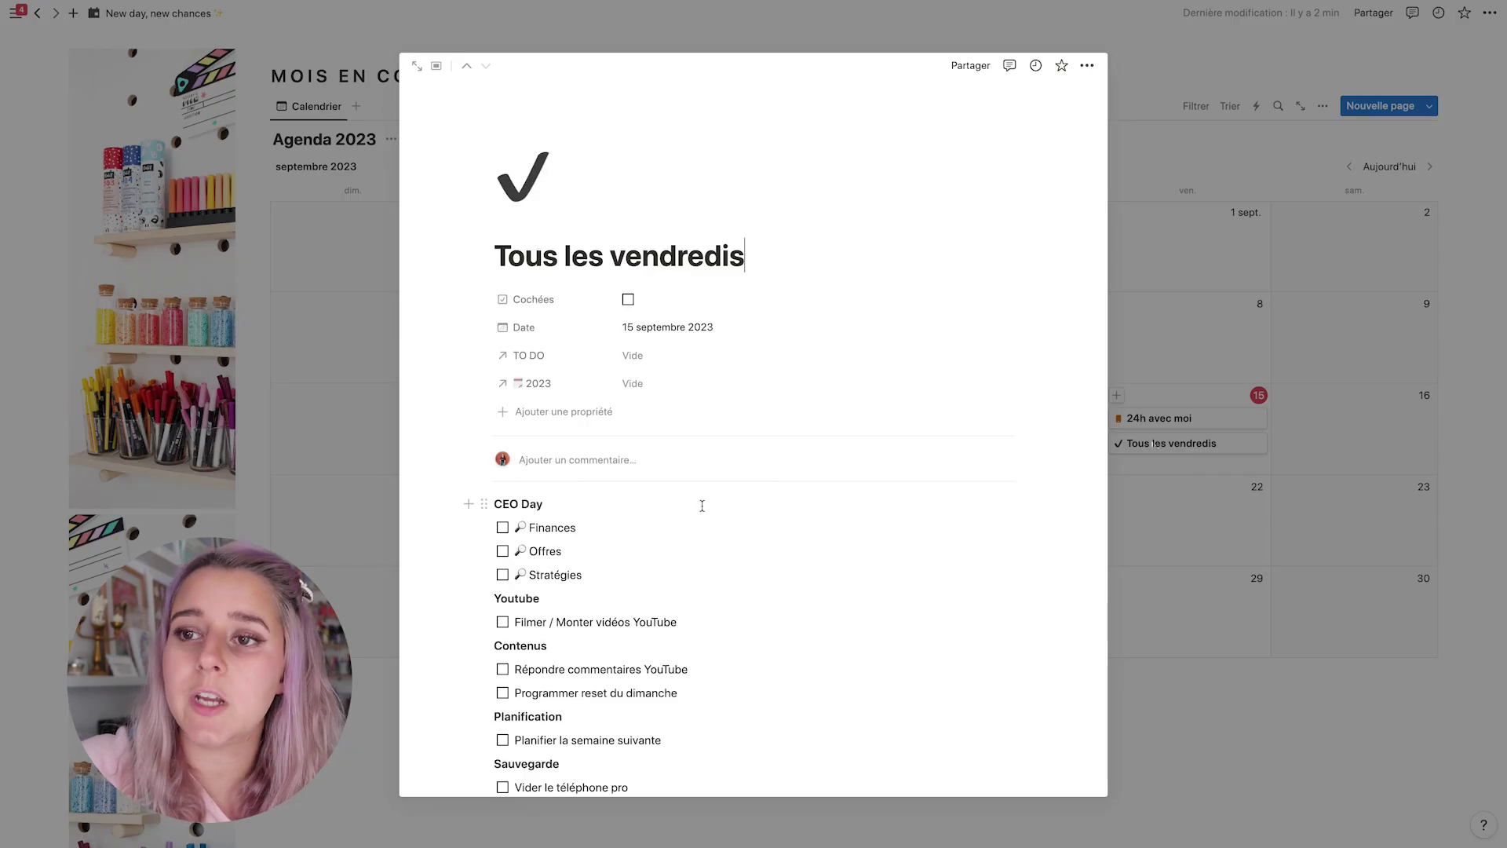
pyautogui.scroll(-1, 688, 504)
pyautogui.moveTo(426, 386); pyautogui.dragTo(626, 716)
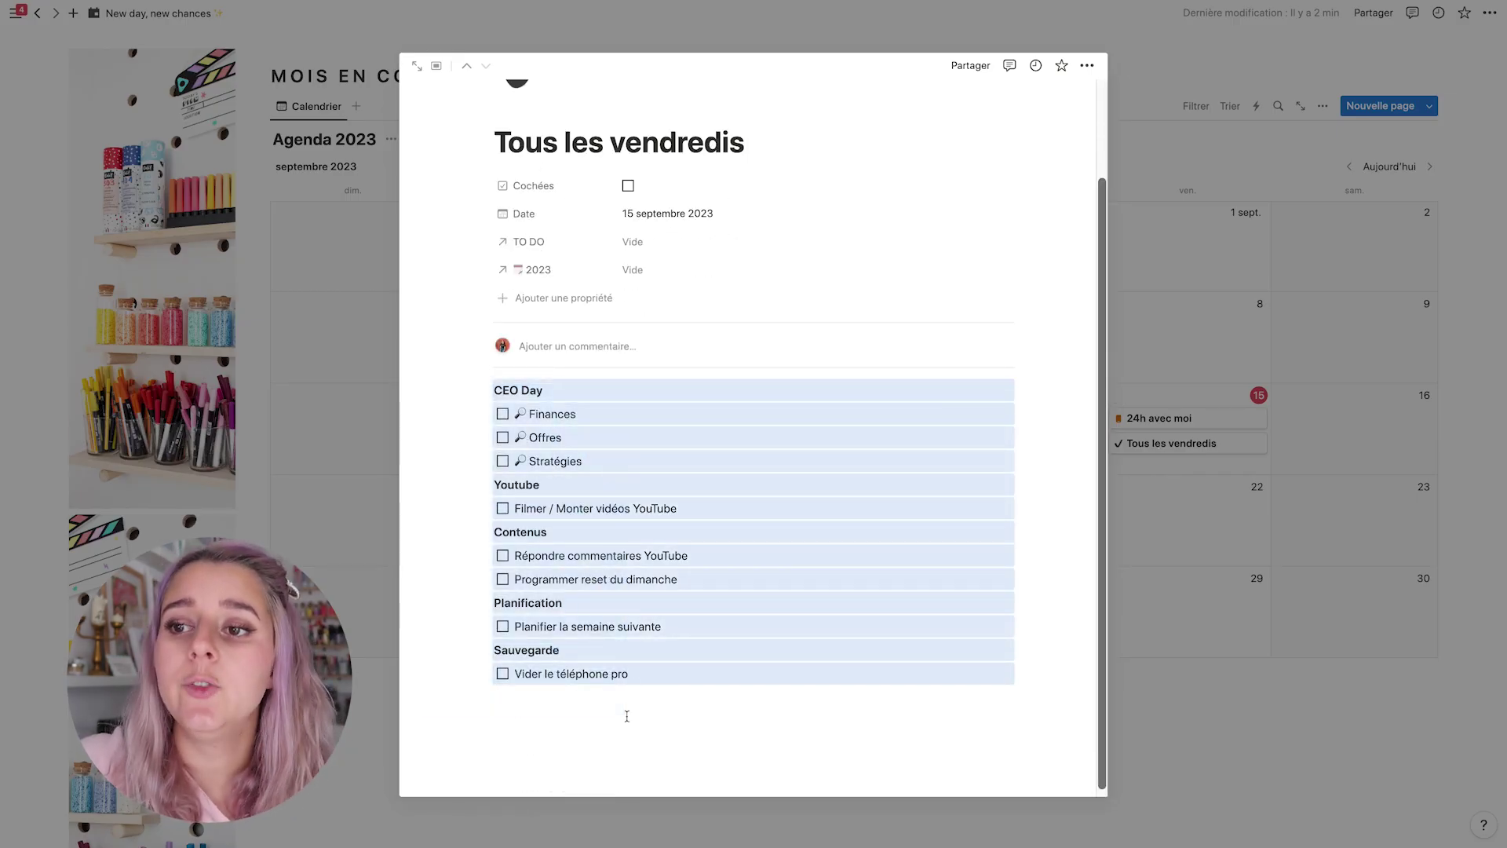
pyautogui.click(638, 499)
pyautogui.click(502, 507)
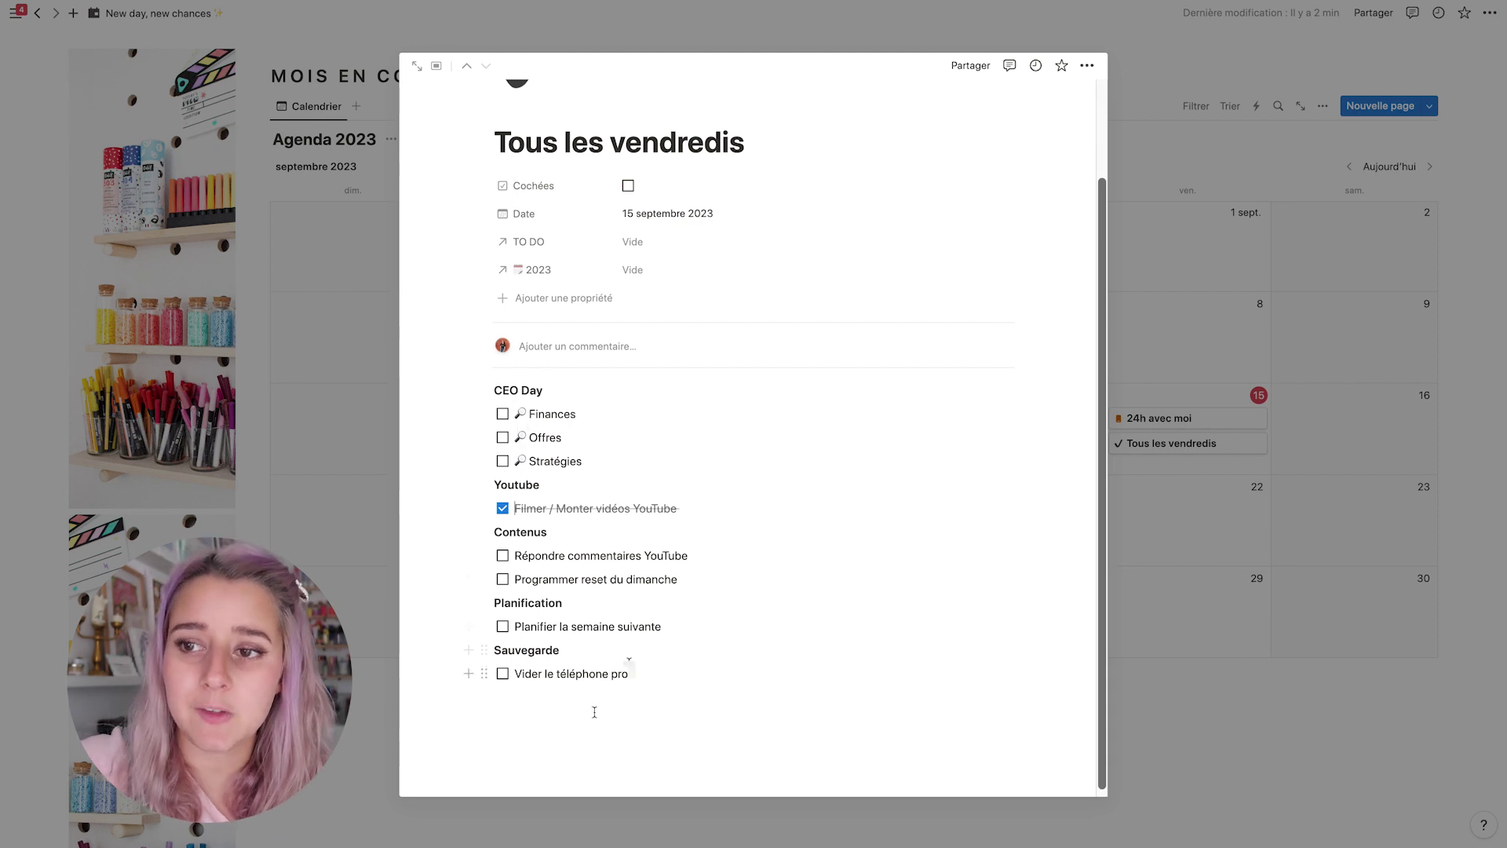
pyautogui.click(1202, 333)
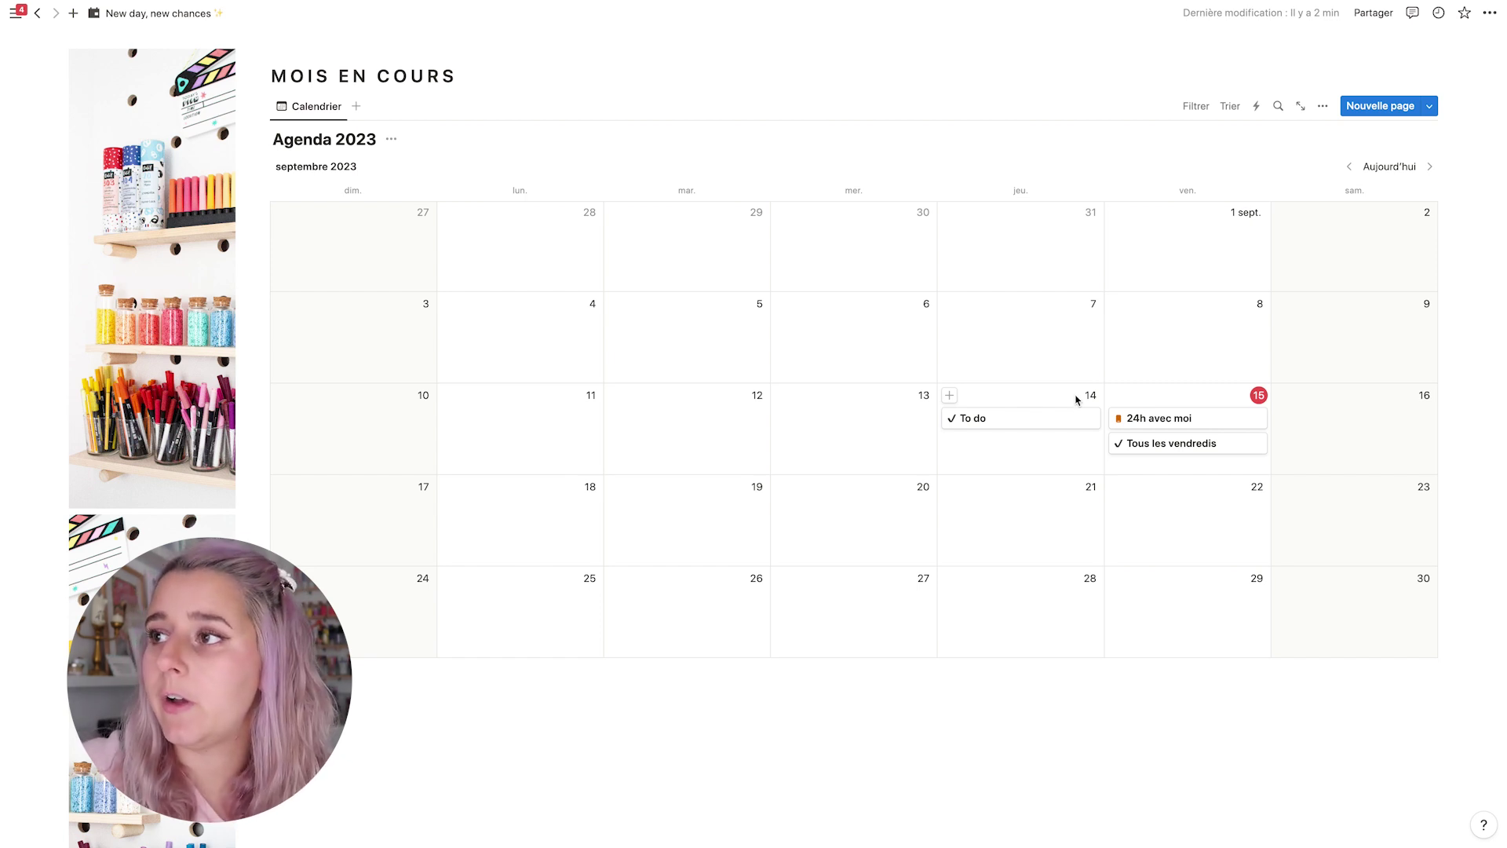
# Check the To do template in the Agenda 2023 template list and close the list.
pyautogui.click(1432, 107)
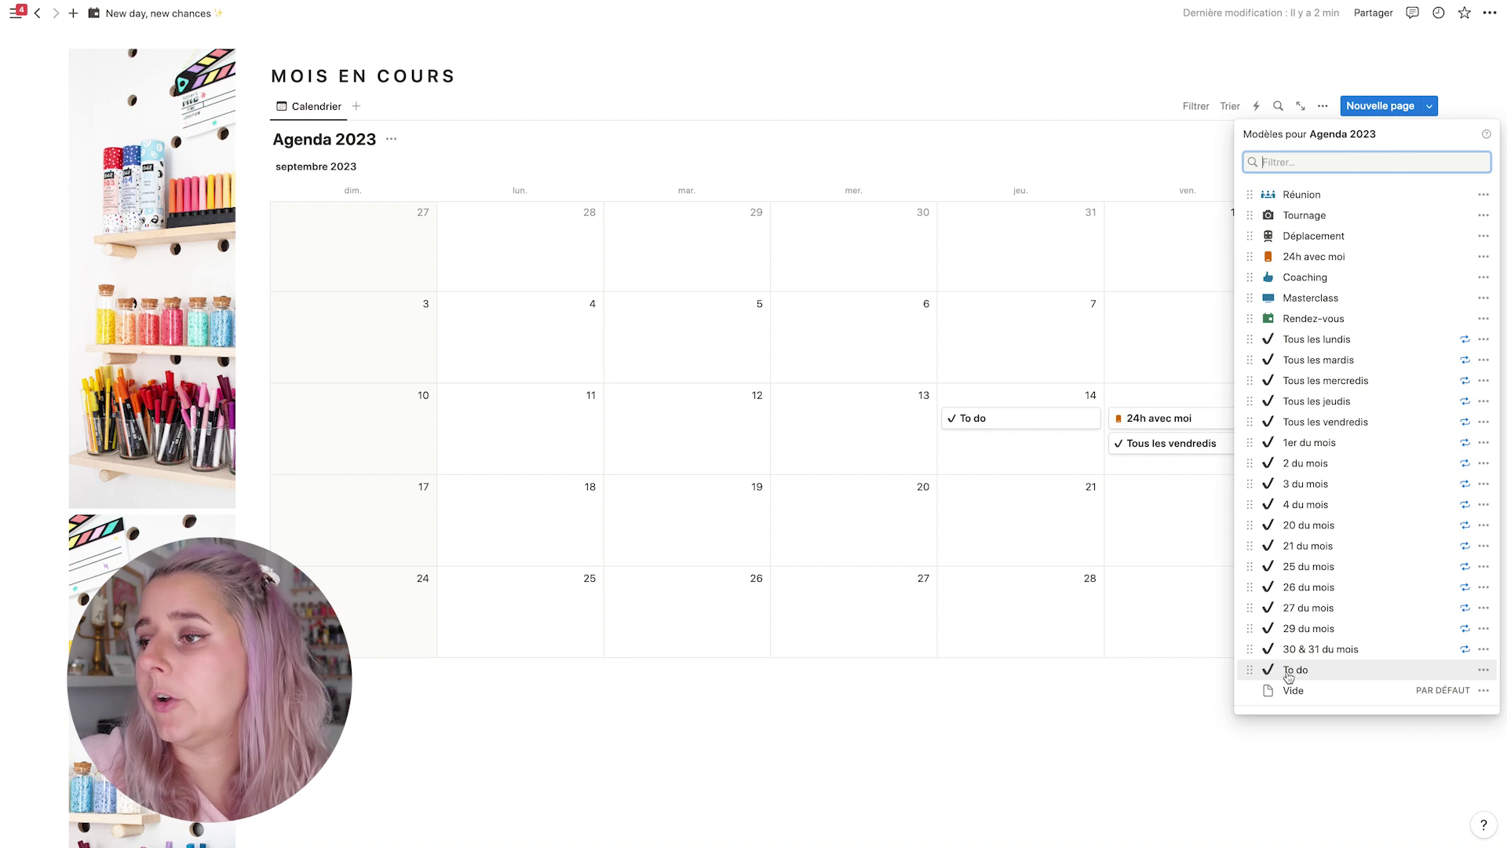
pyautogui.click(1142, 481)
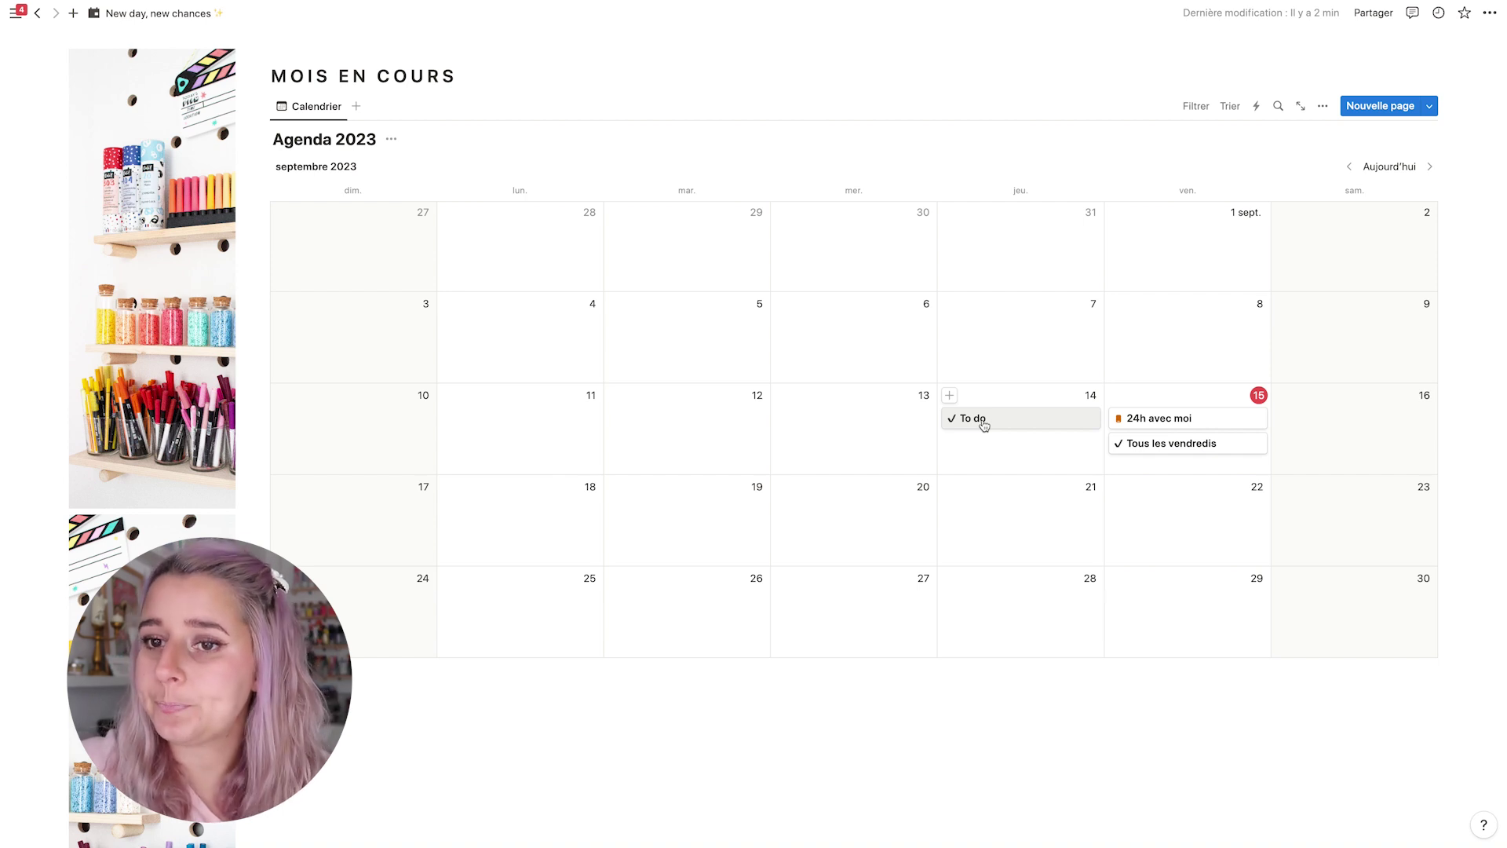
# Go to The Bright Side page and inspect the filters applied to its TO DO table.
pyautogui.scroll(-5, 984, 425)
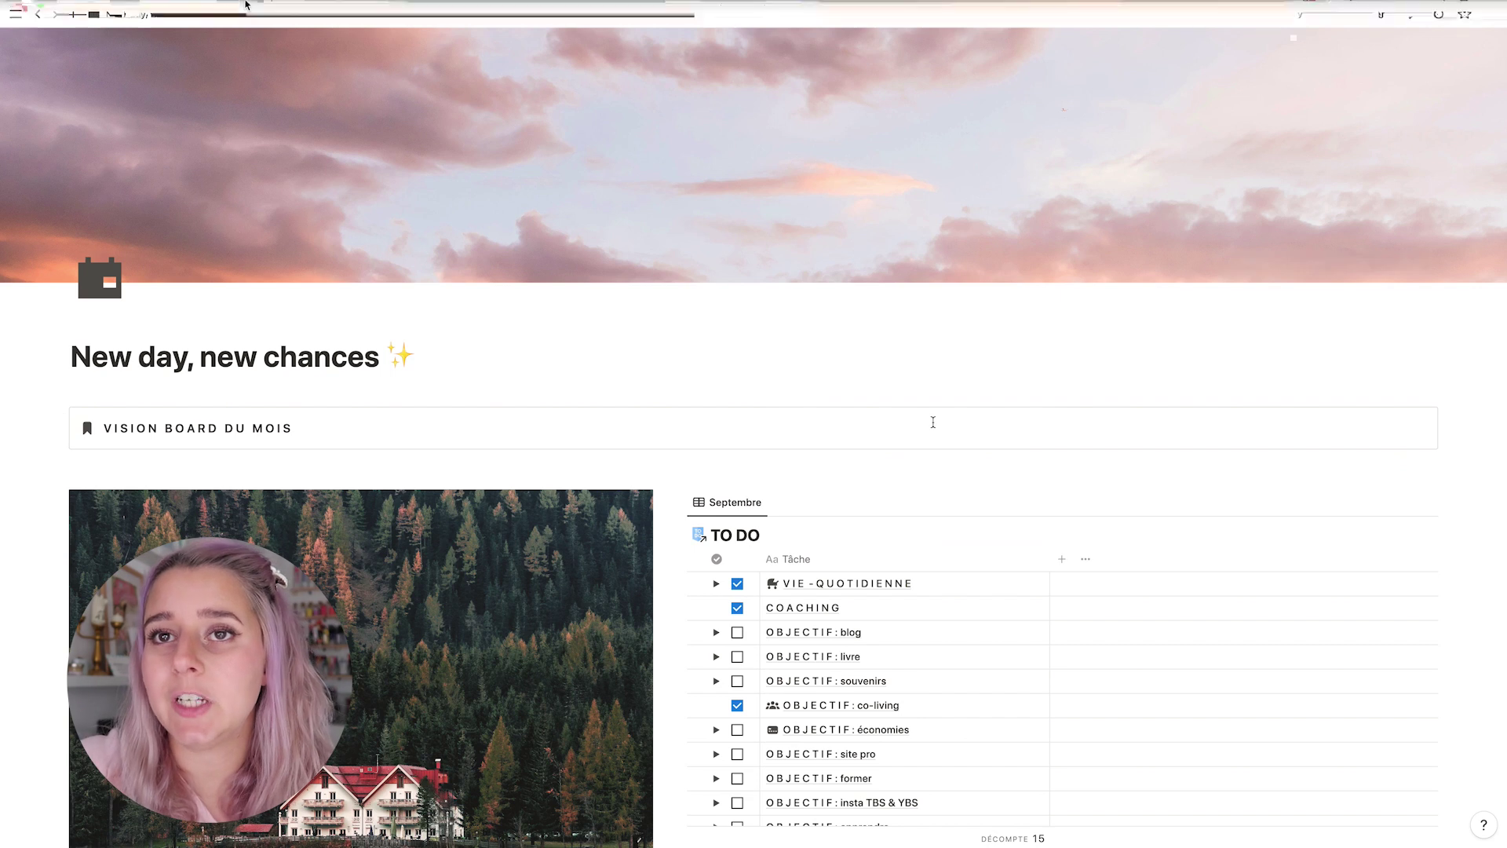
pyautogui.moveTo(15, 13)
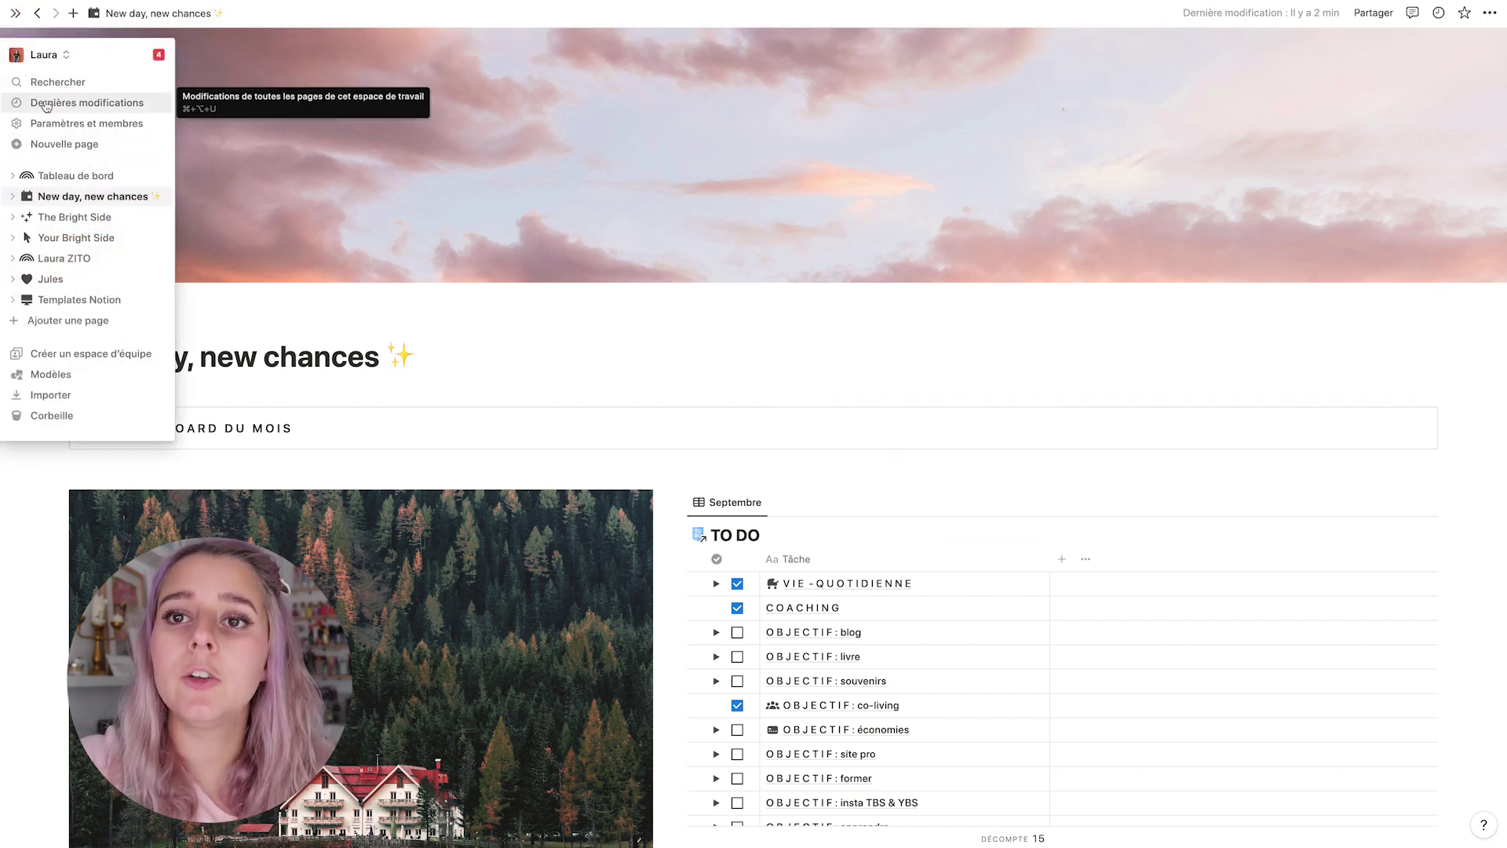
pyautogui.click(47, 217)
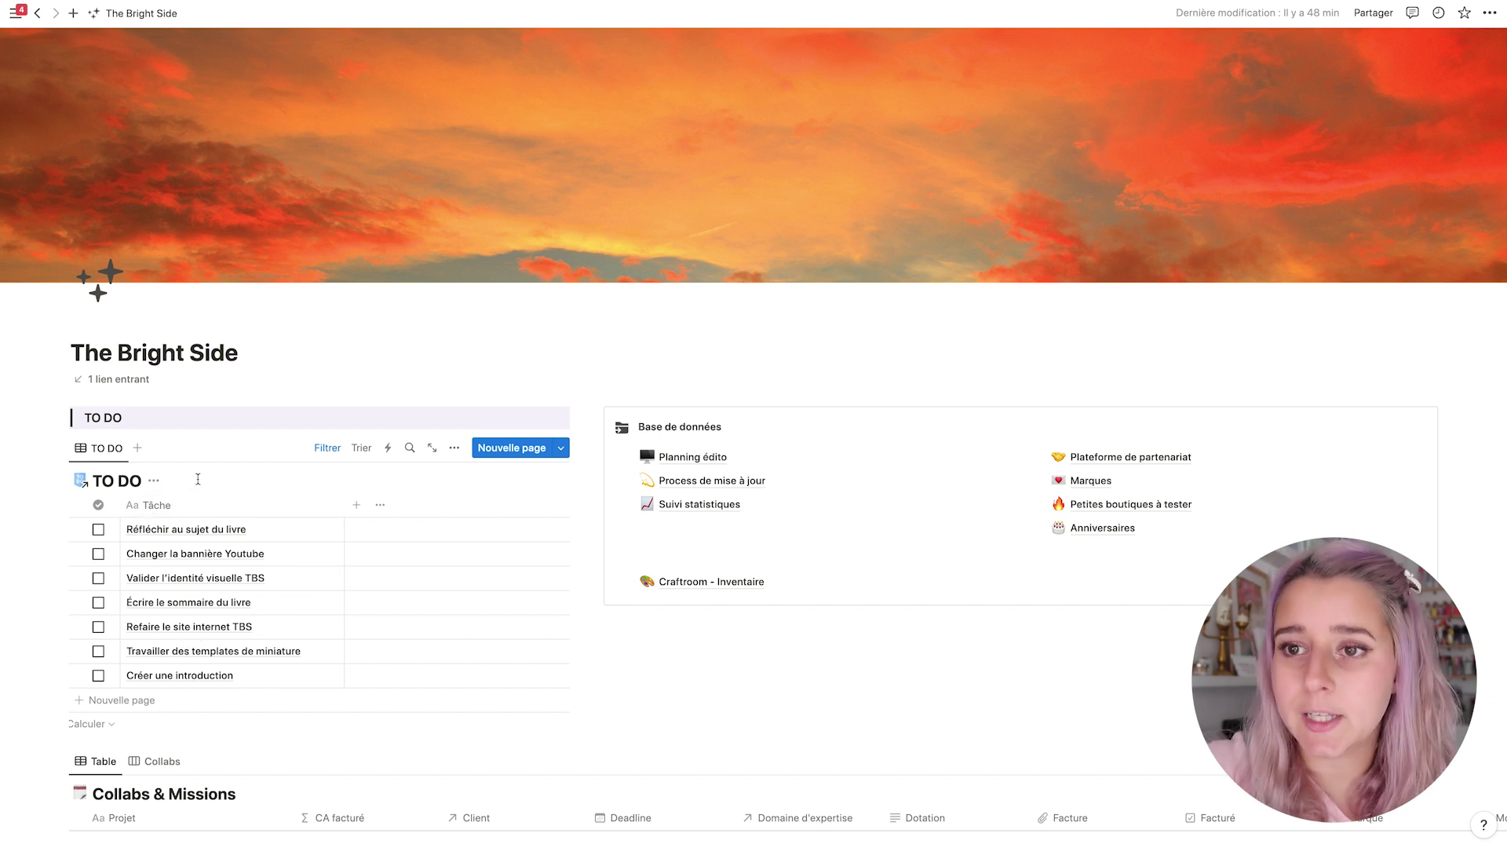
pyautogui.click(325, 449)
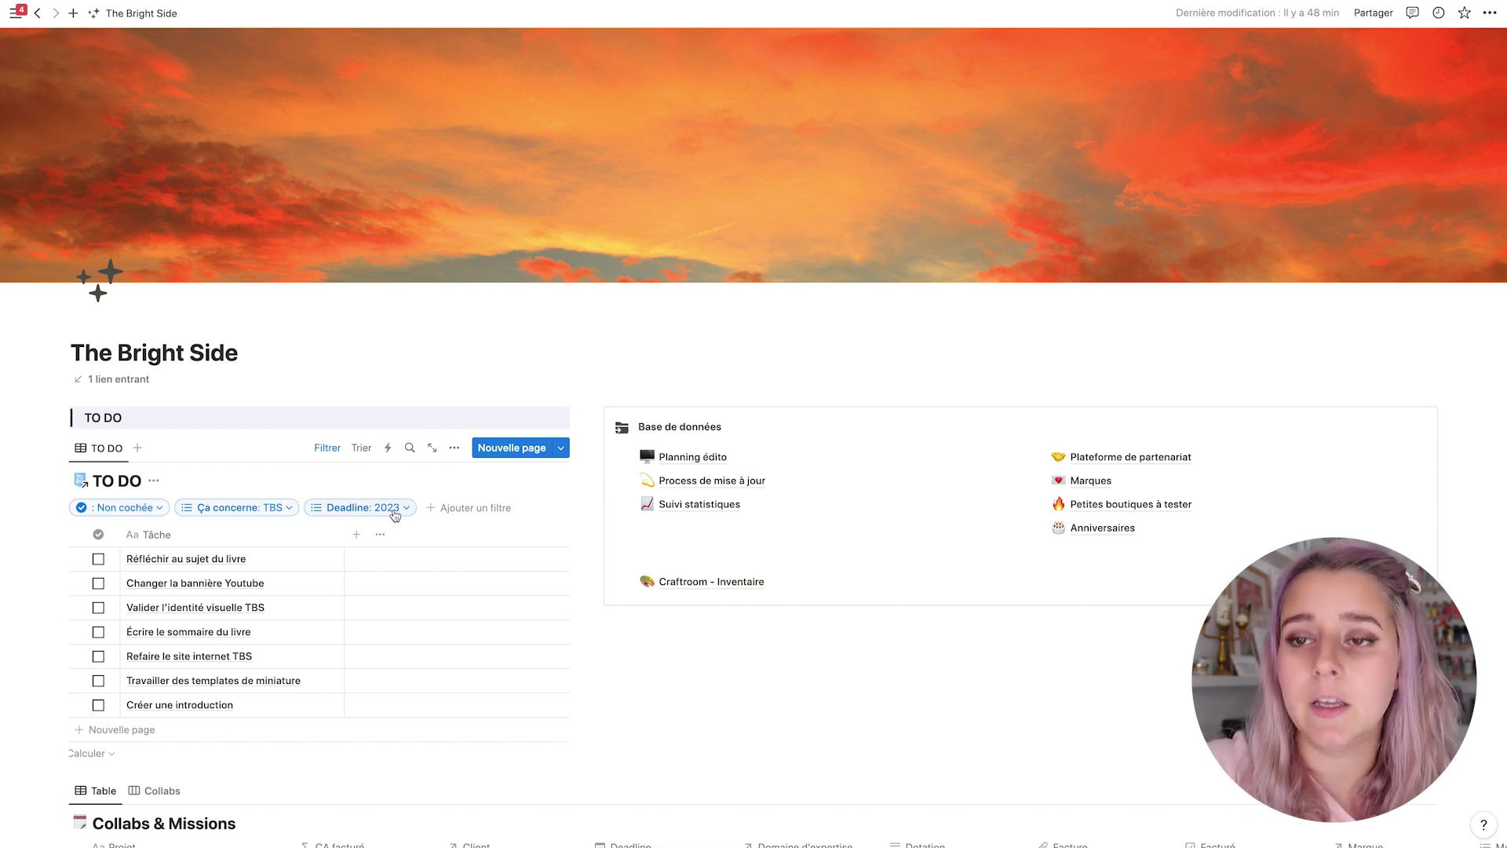
pyautogui.click(328, 449)
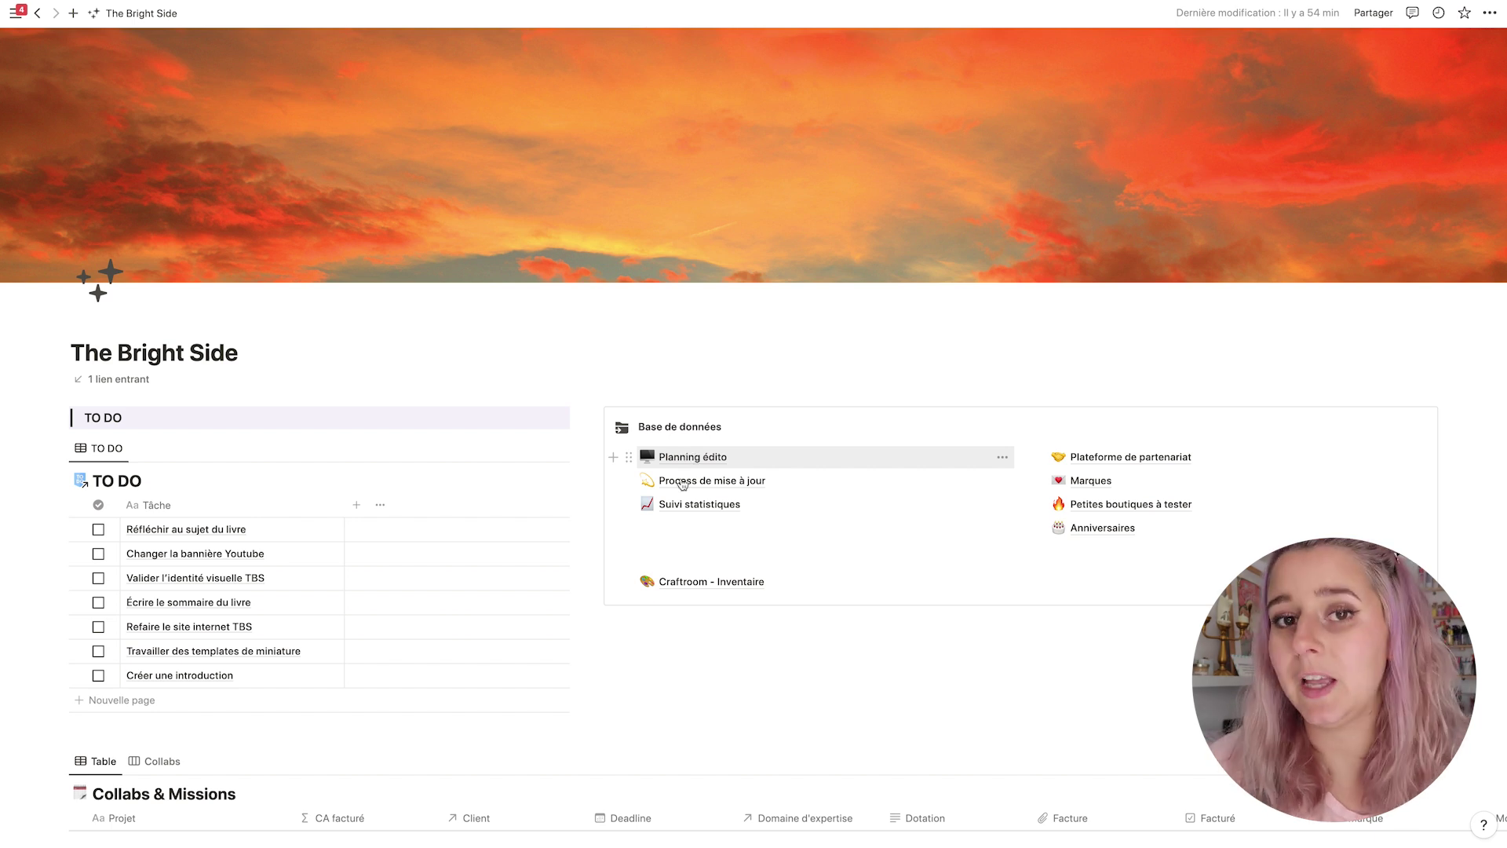
# Switch the Collabs & Missions database on The Bright Side page to its Collabs board view.
pyautogui.scroll(-5, 699, 604)
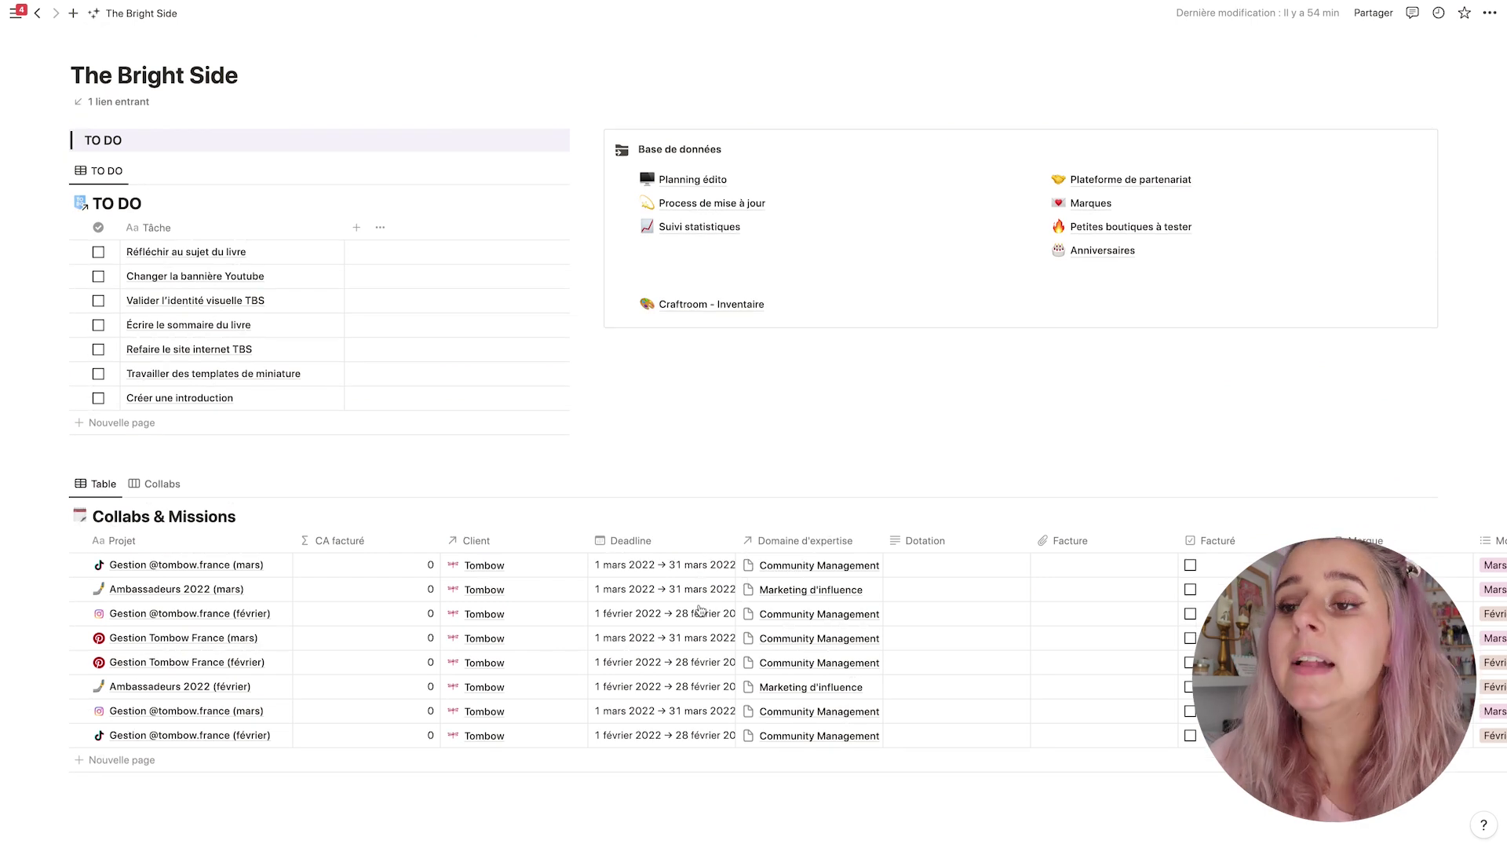
pyautogui.click(161, 483)
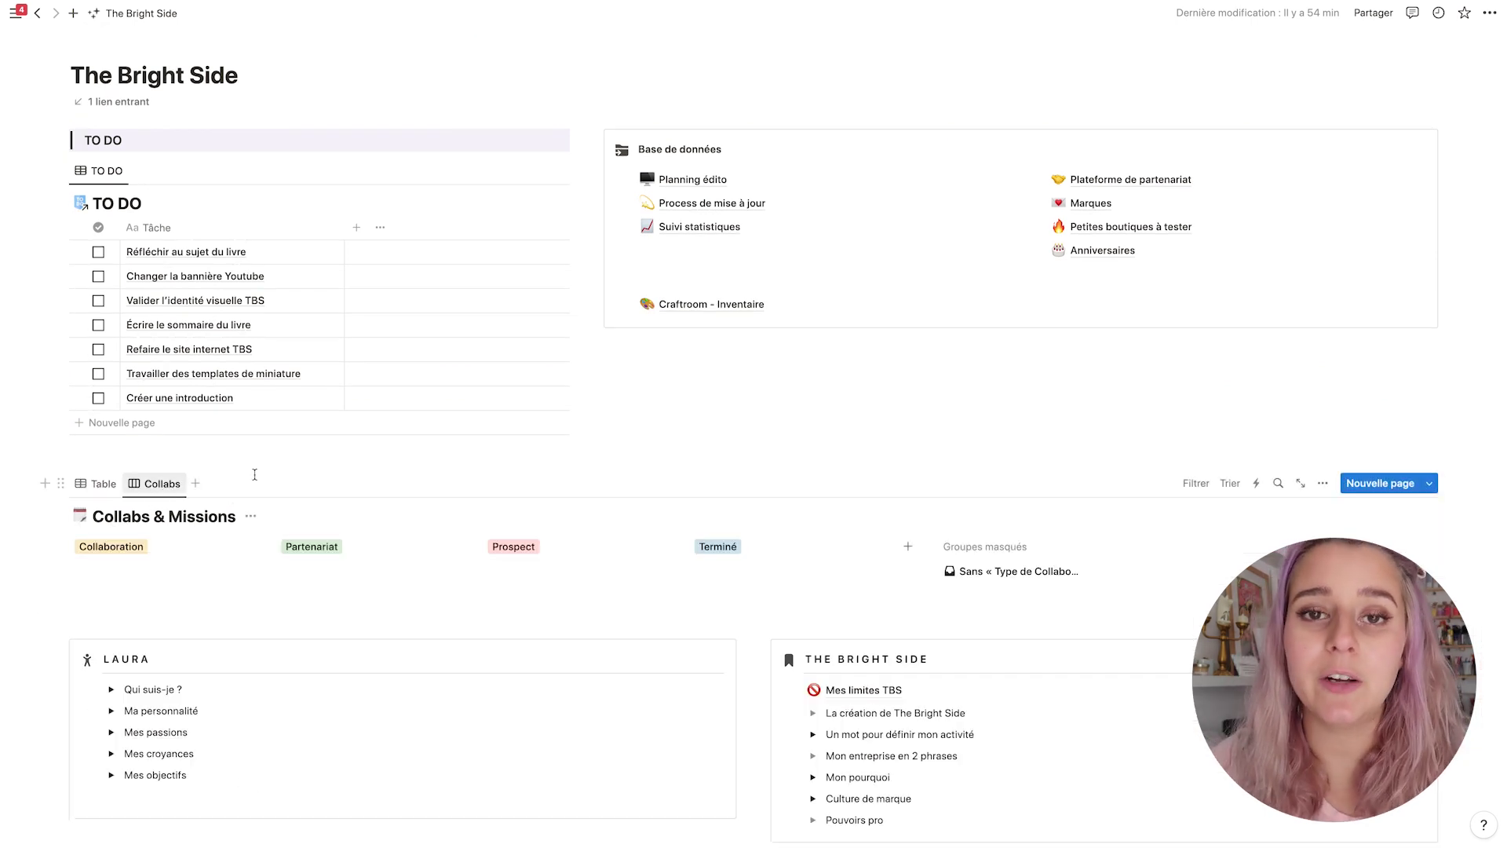
pyautogui.scroll(5, 496, 461)
pyautogui.scroll(-2, 496, 463)
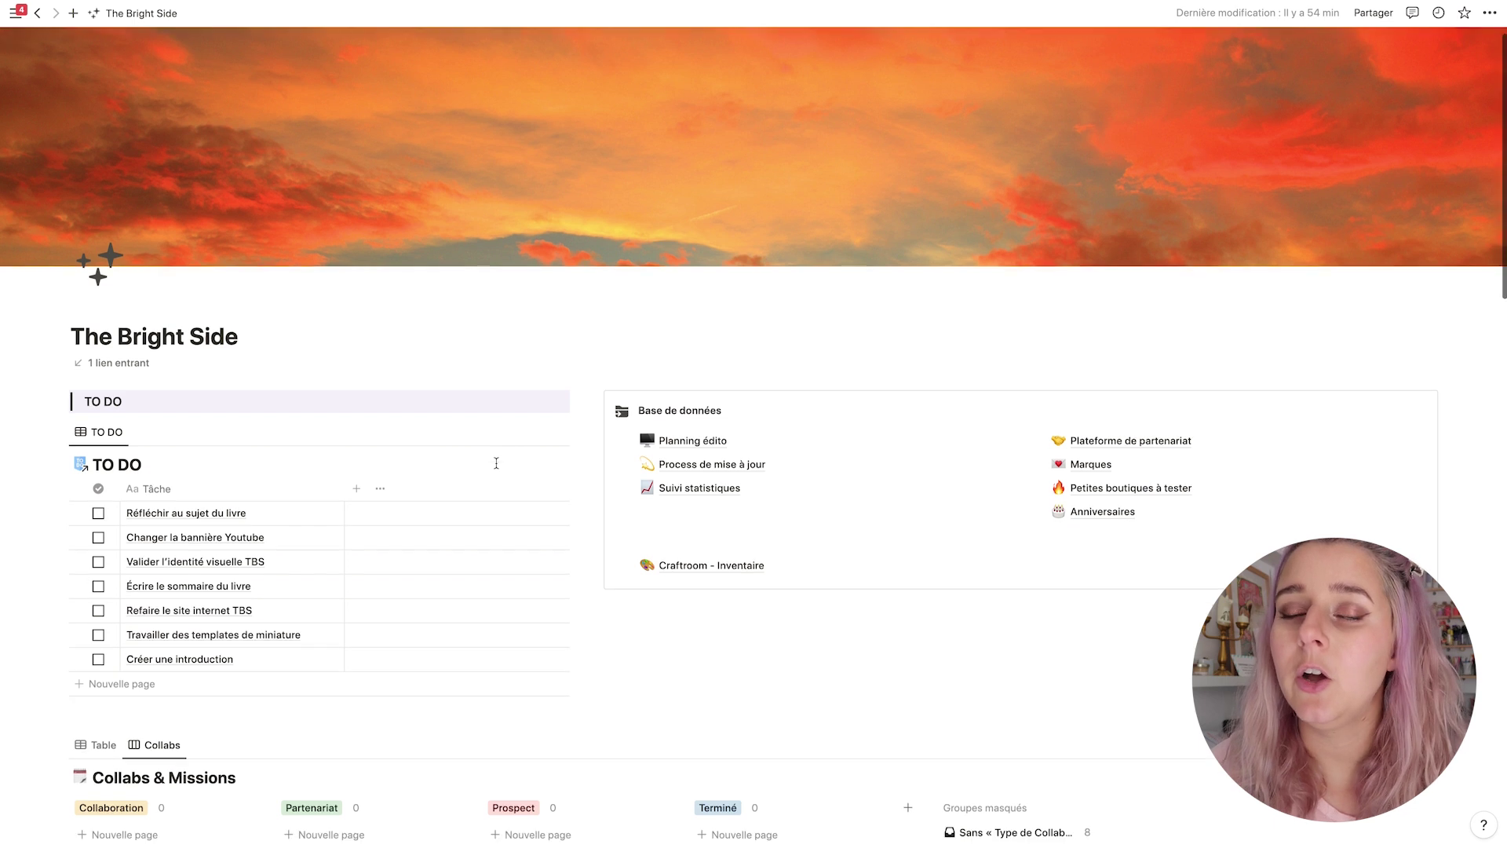
pyautogui.scroll(-1, 496, 463)
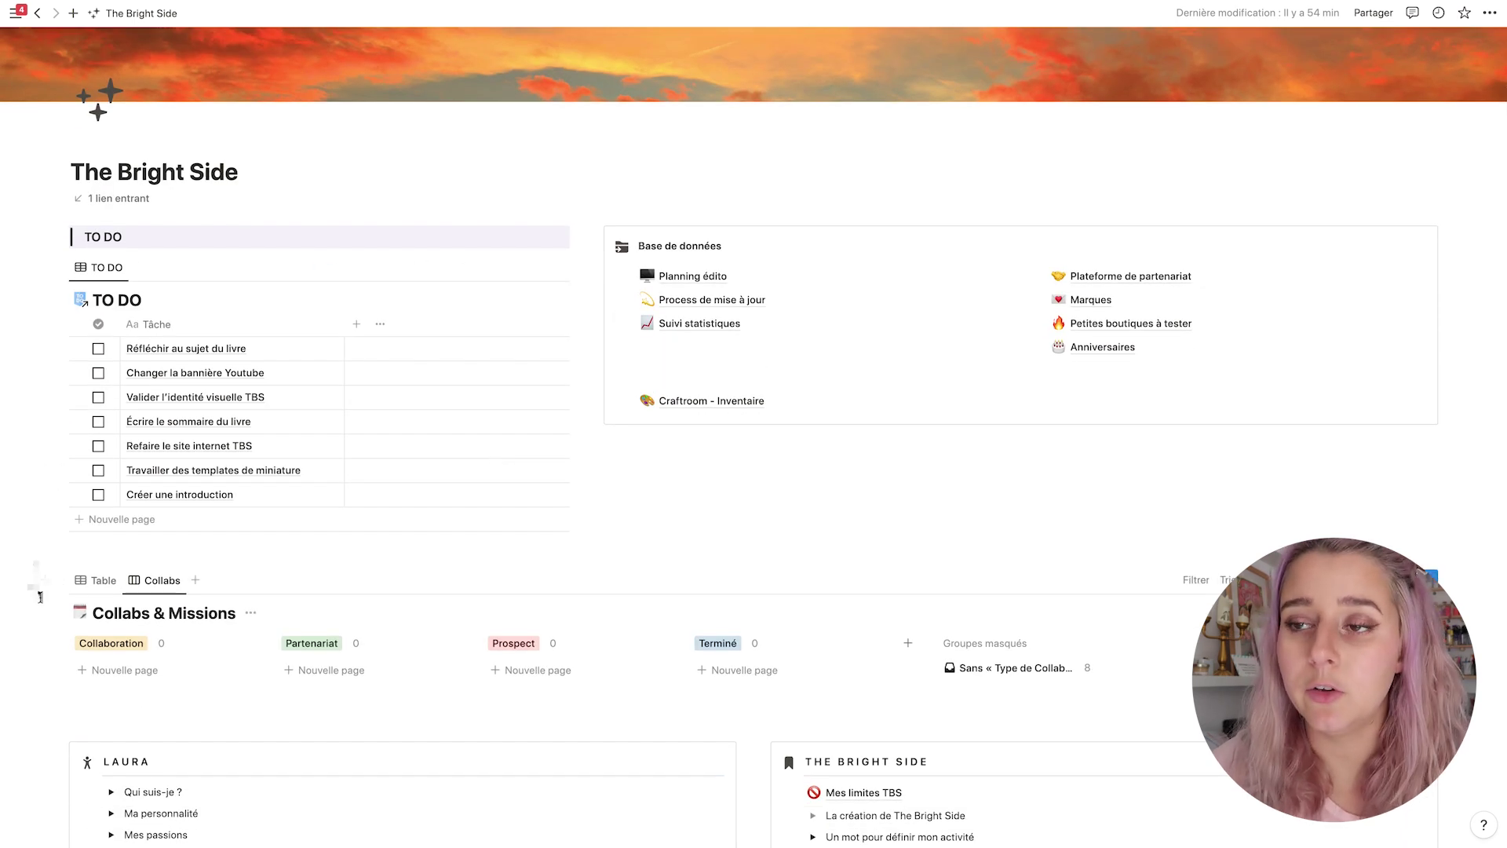
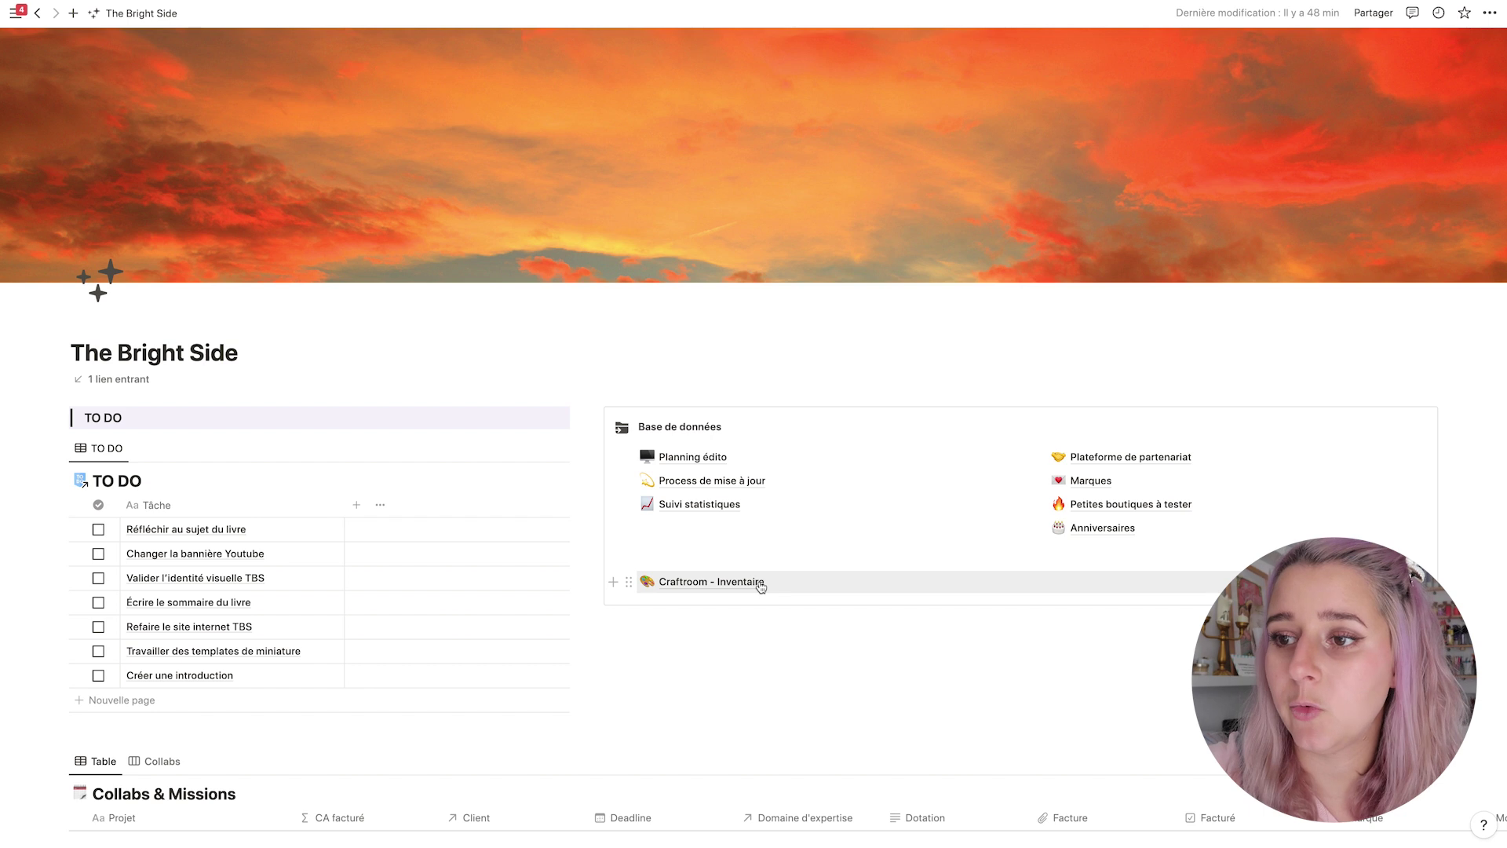
# Open the Craftroom - Inventaire page and check the Papier crépon and Feutres Infusible Ink entries.
pyautogui.click(697, 585)
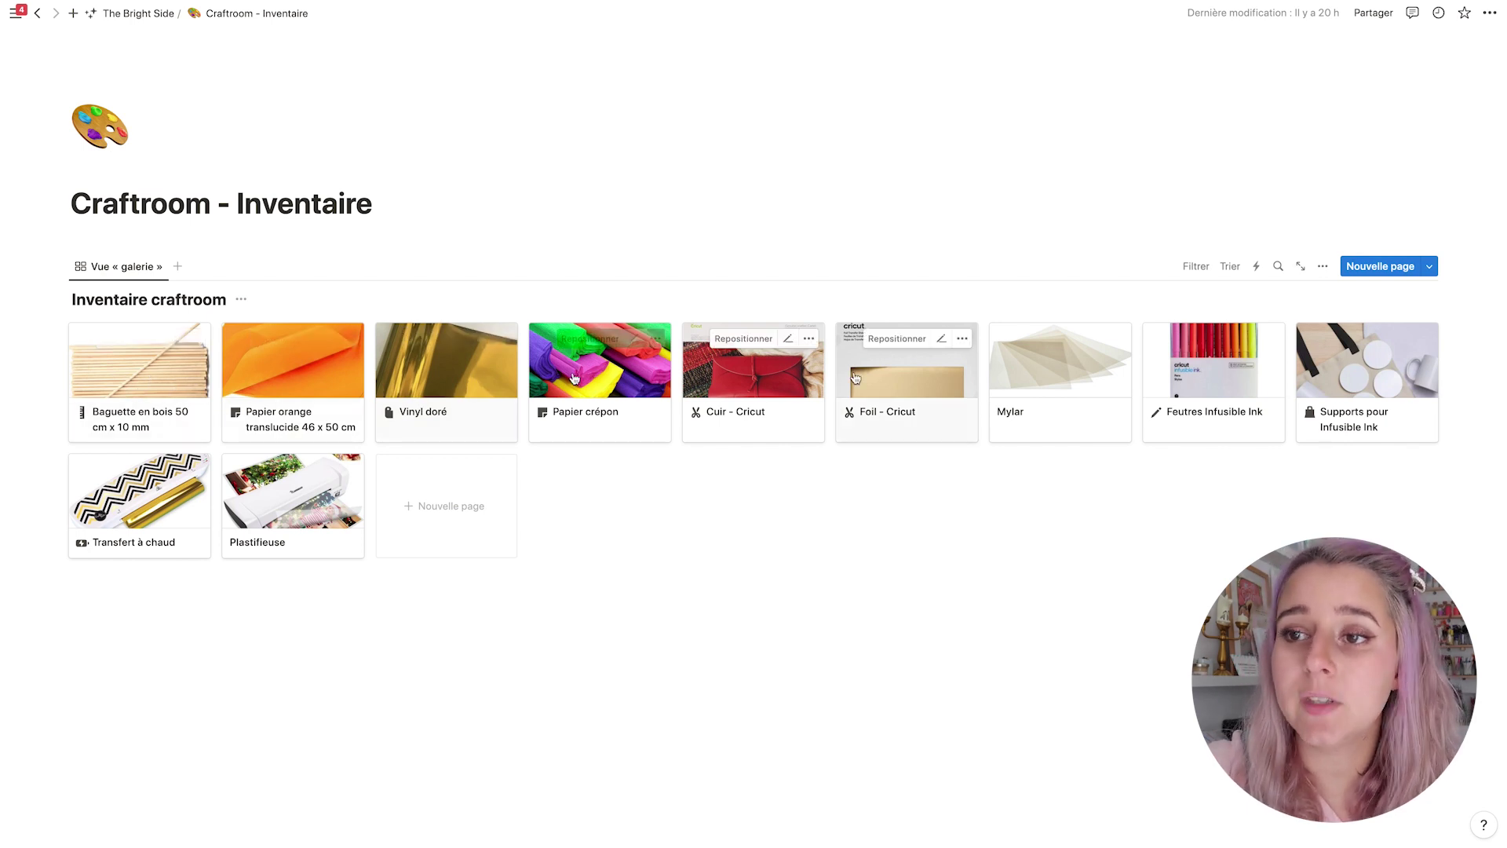
pyautogui.click(624, 397)
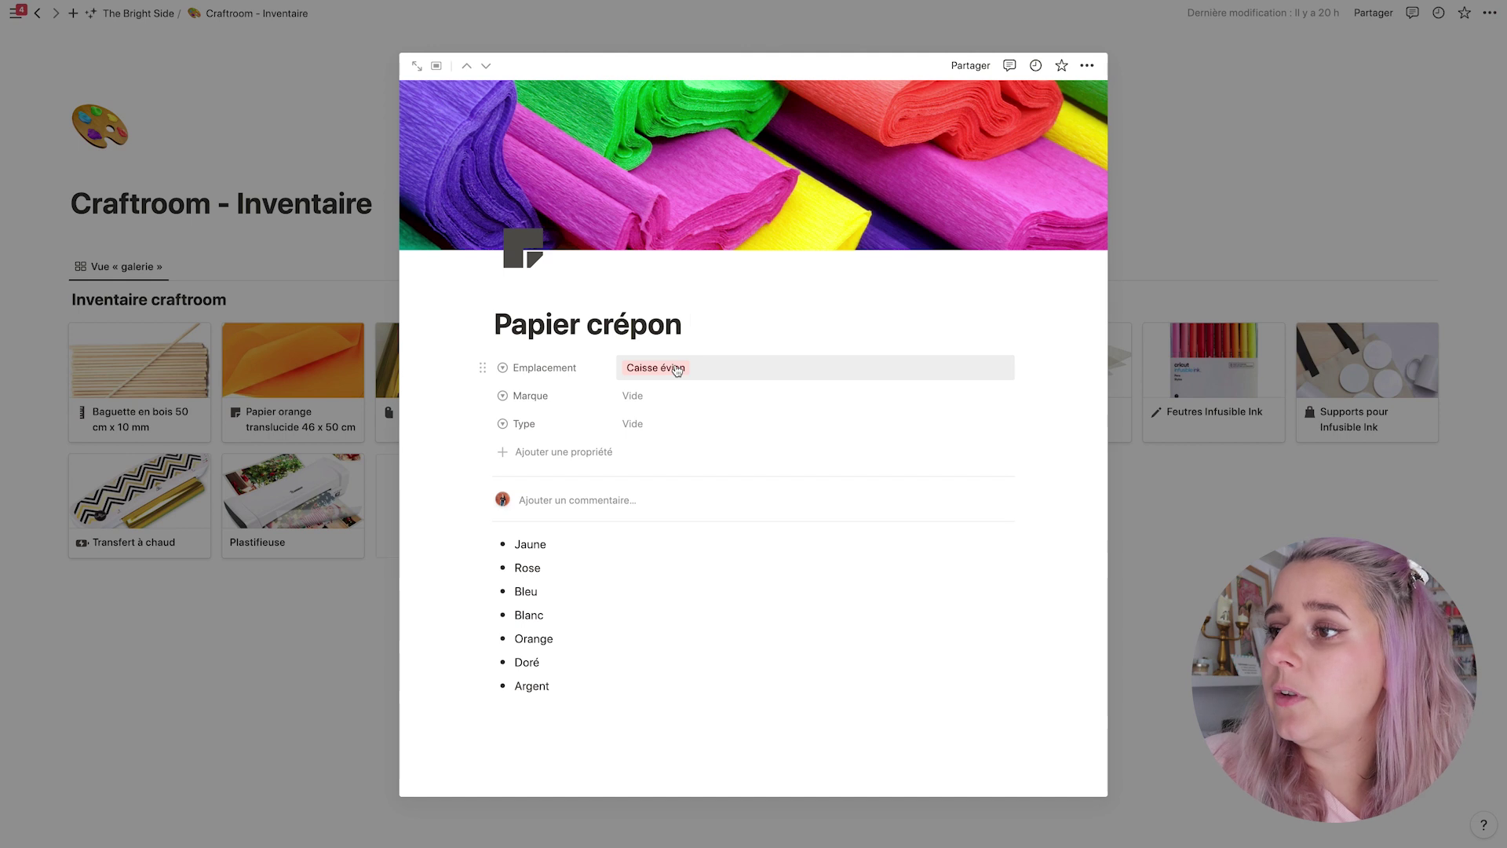
pyautogui.click(1282, 500)
pyautogui.click(1225, 382)
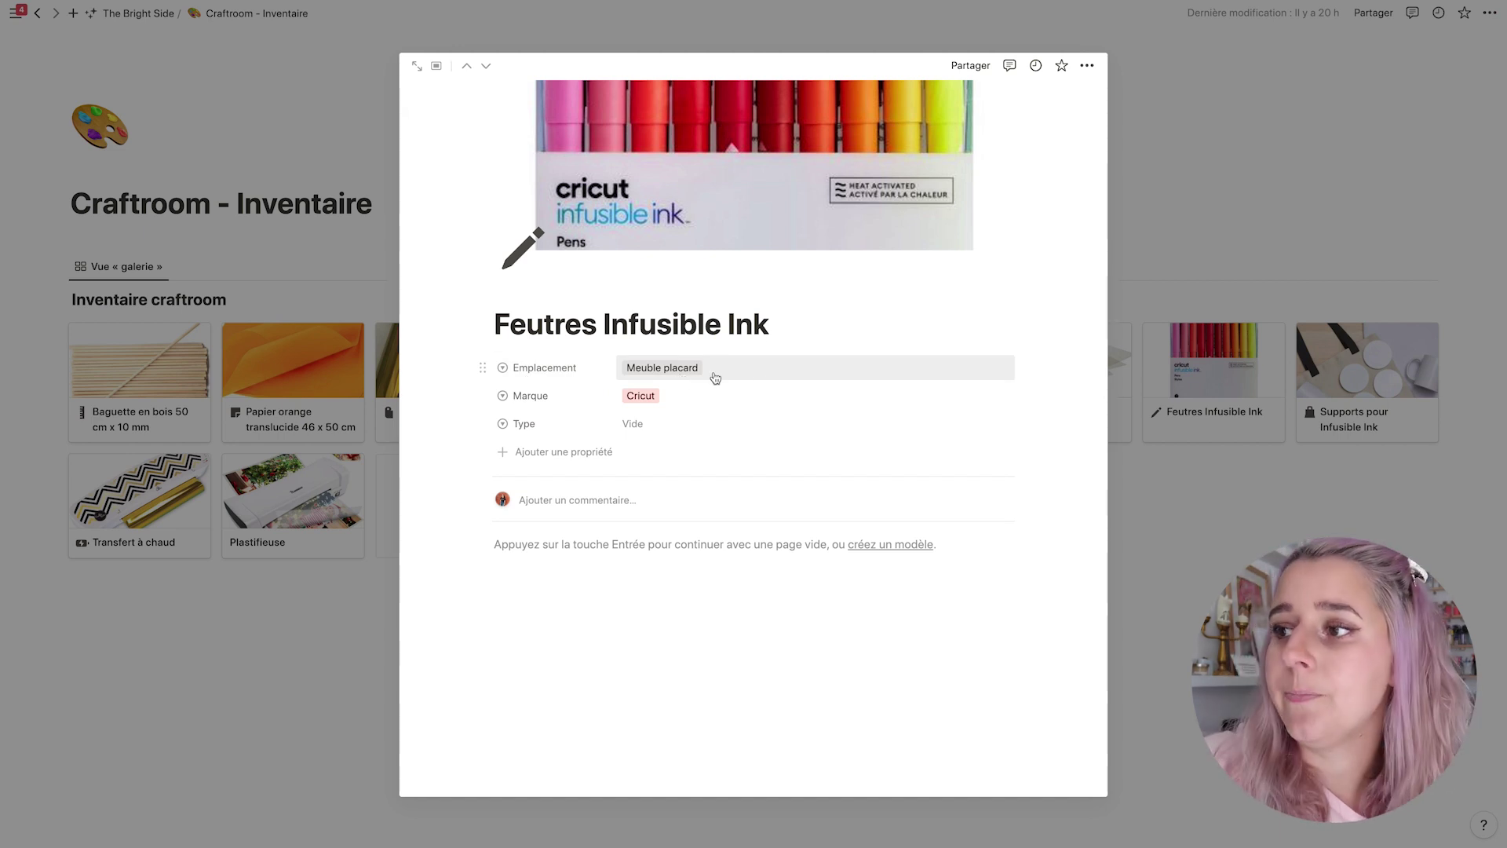
pyautogui.click(1193, 543)
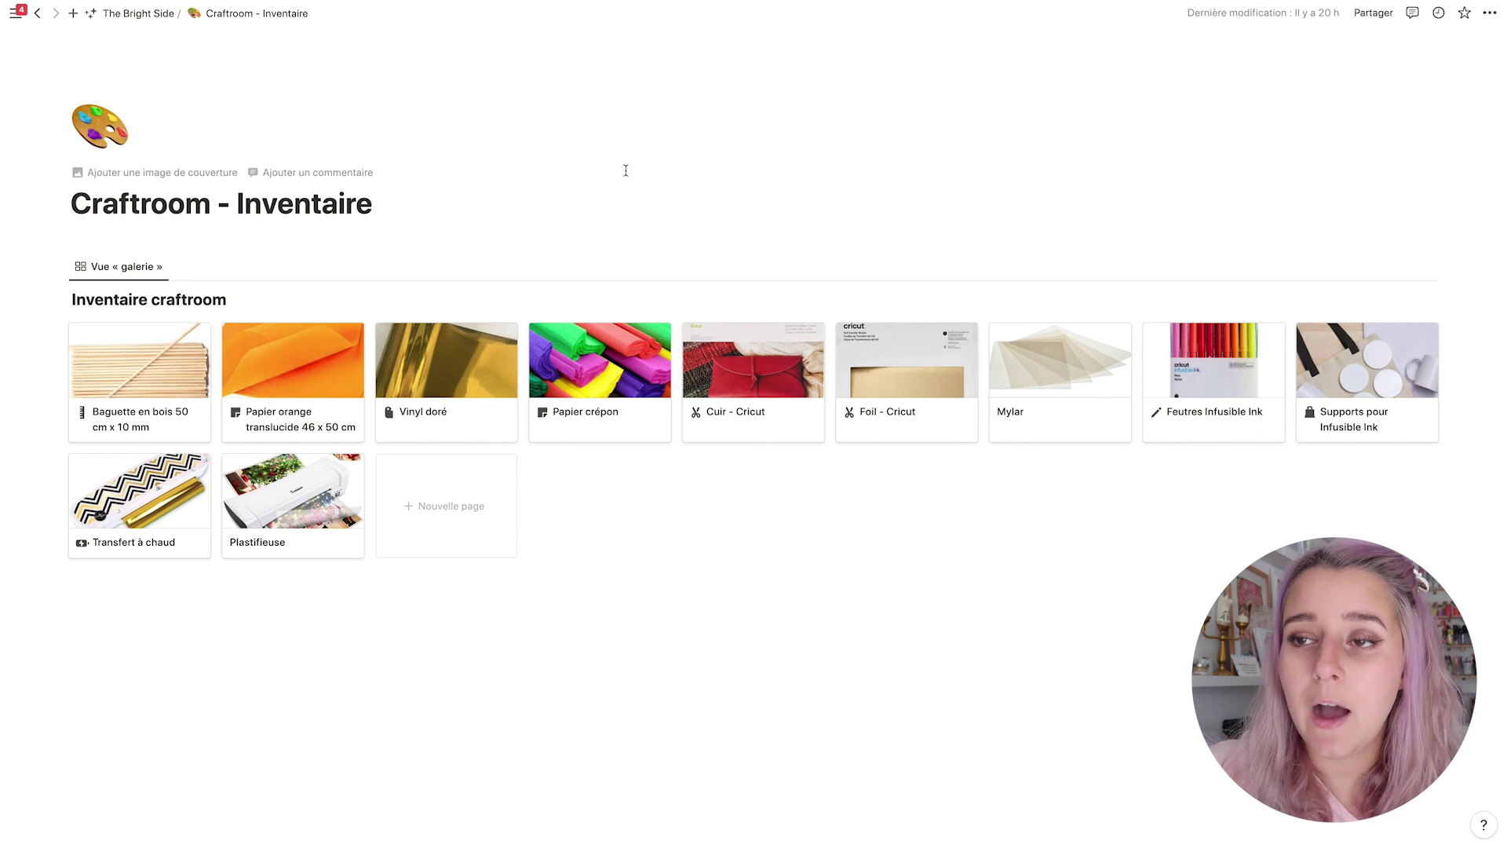
# Return to The Bright Side page and move the Prospect group ahead of Collaboration on the Collabs board.
pyautogui.click(138, 14)
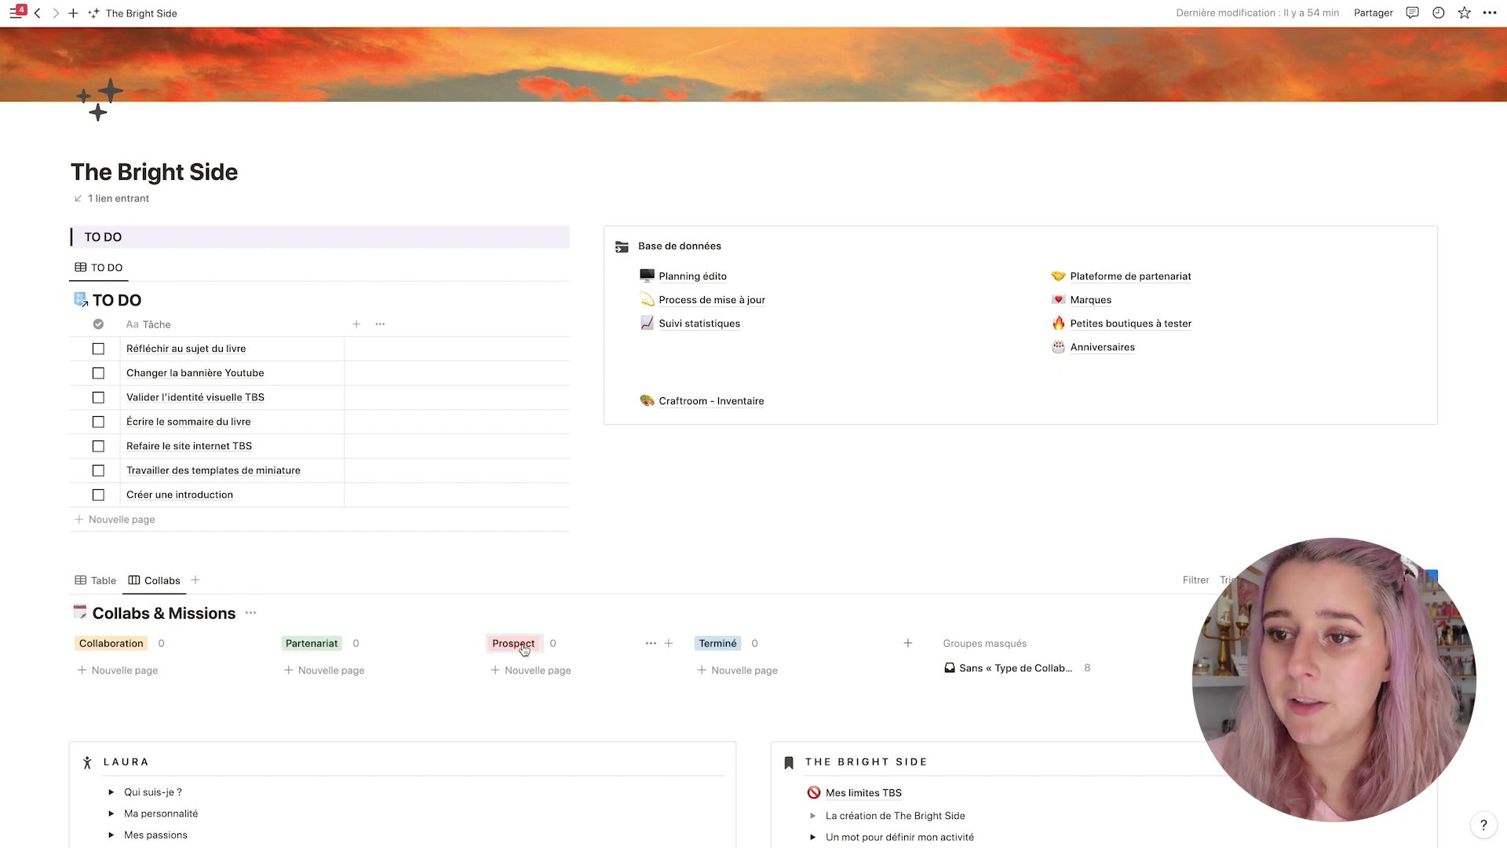
pyautogui.moveTo(501, 646); pyautogui.dragTo(125, 651)
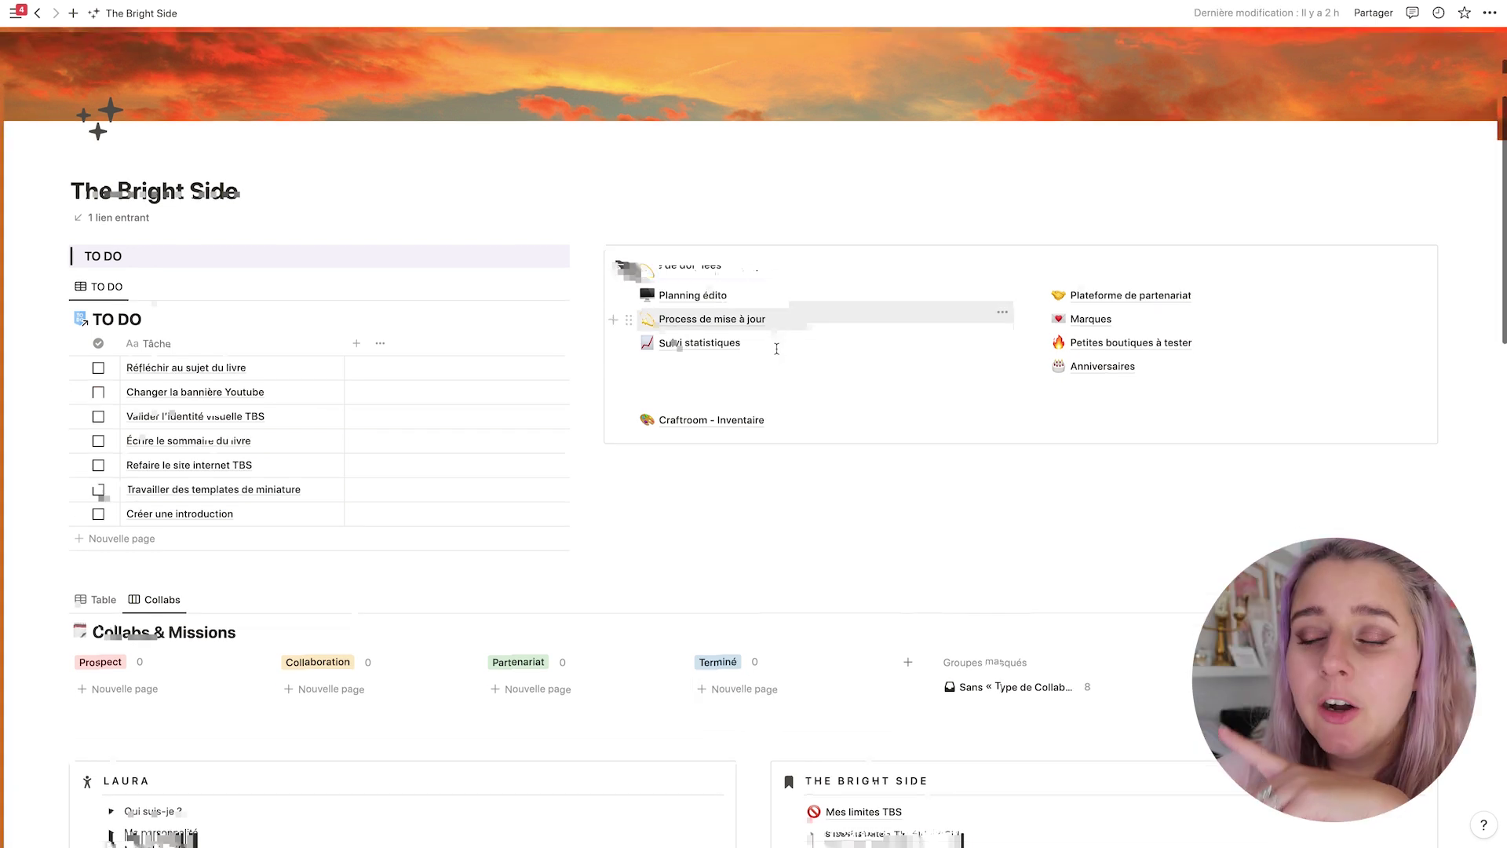
# Examine the brand strategy sections of The Bright Side page, including Histoire, Business, Branding, Vision & Mission and Valeurs.
pyautogui.scroll(-10, 776, 348)
pyautogui.scroll(-10, 776, 348)
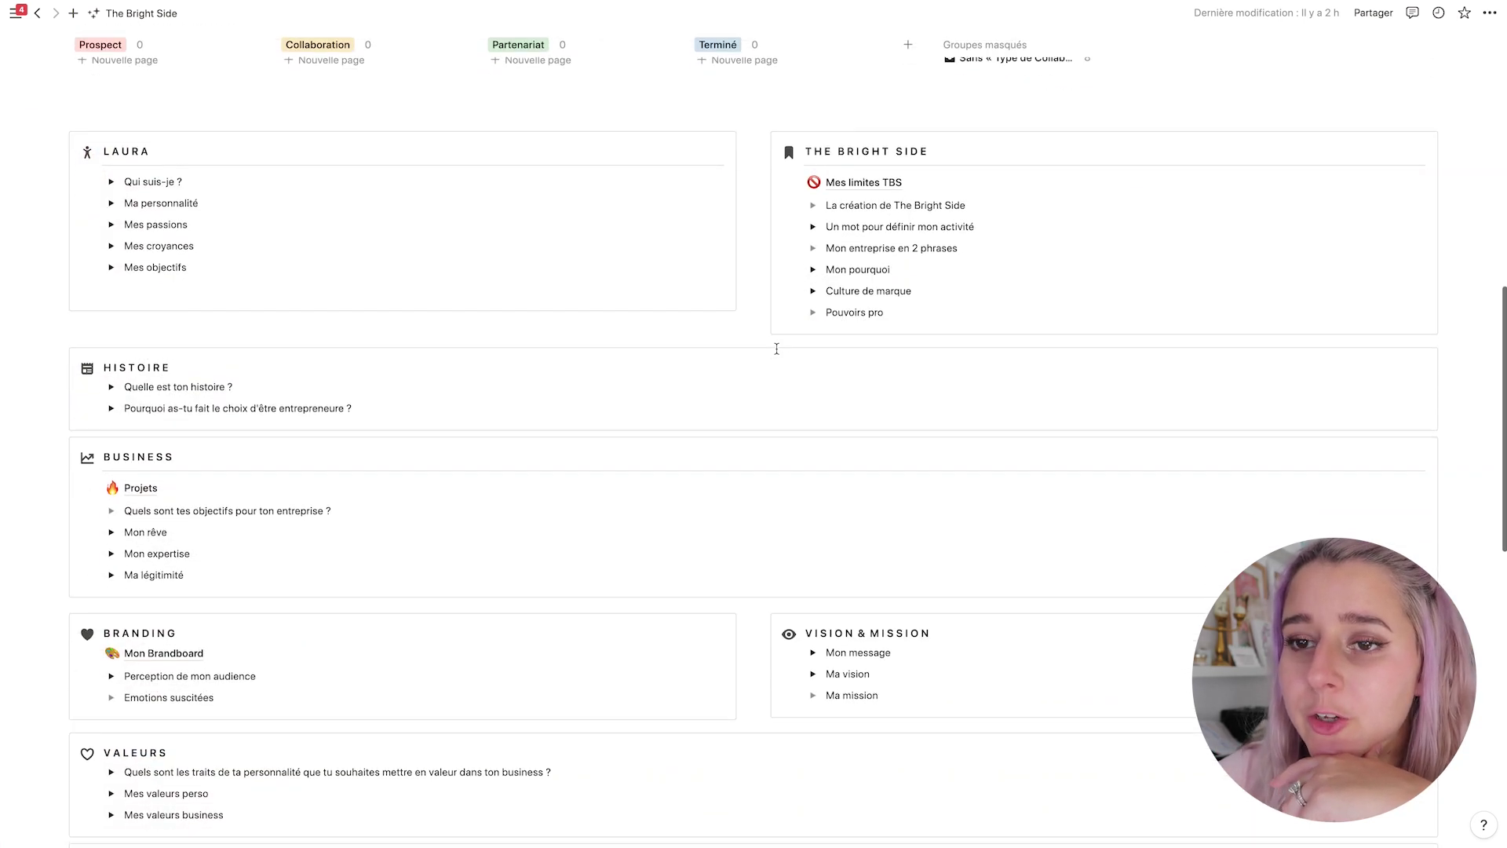
pyautogui.scroll(10, 777, 348)
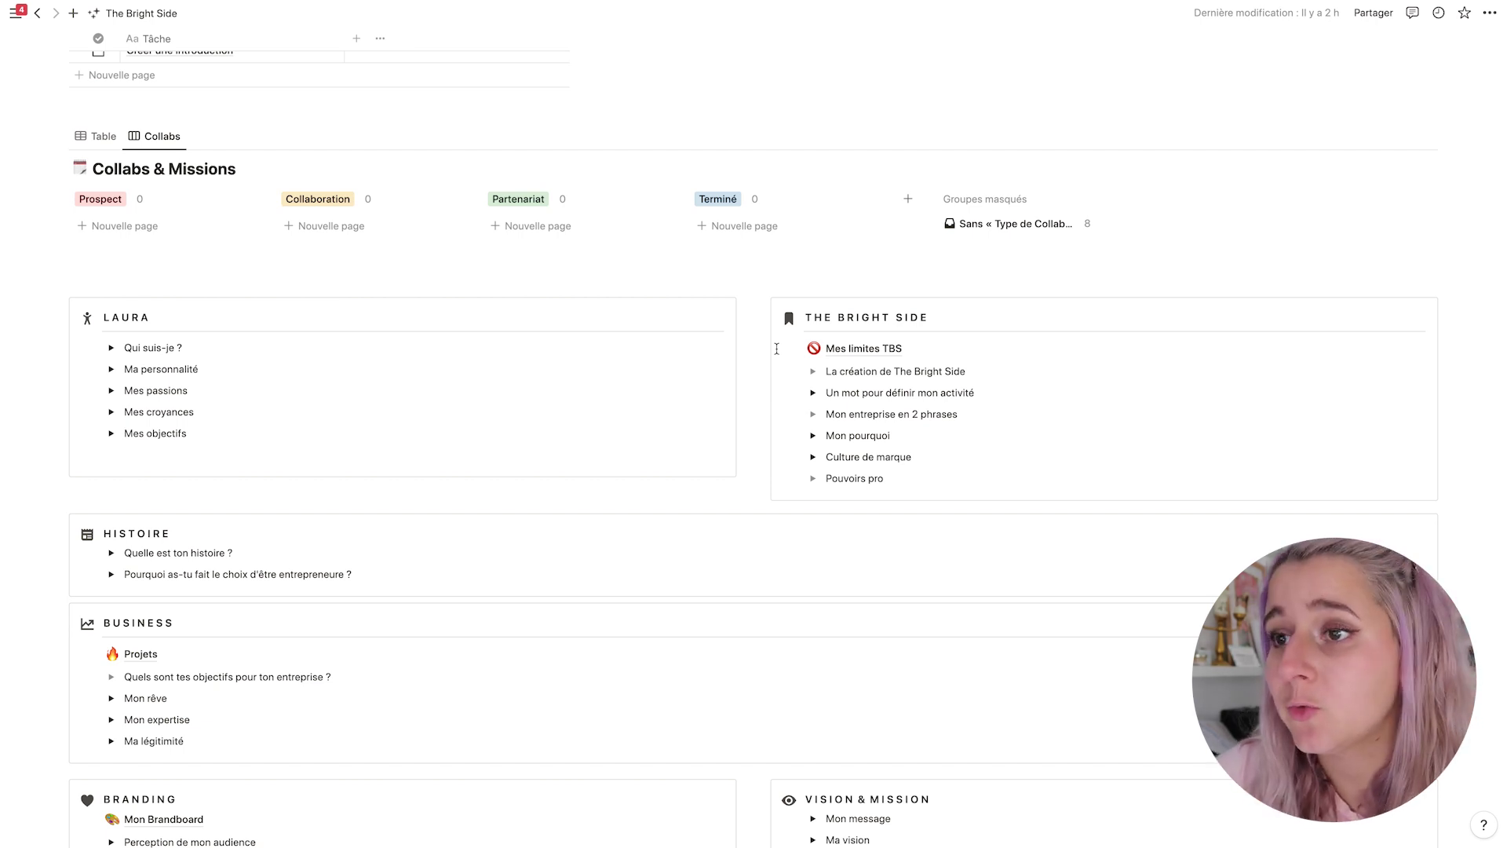
pyautogui.scroll(-2, 776, 348)
pyautogui.scroll(-2, 776, 348)
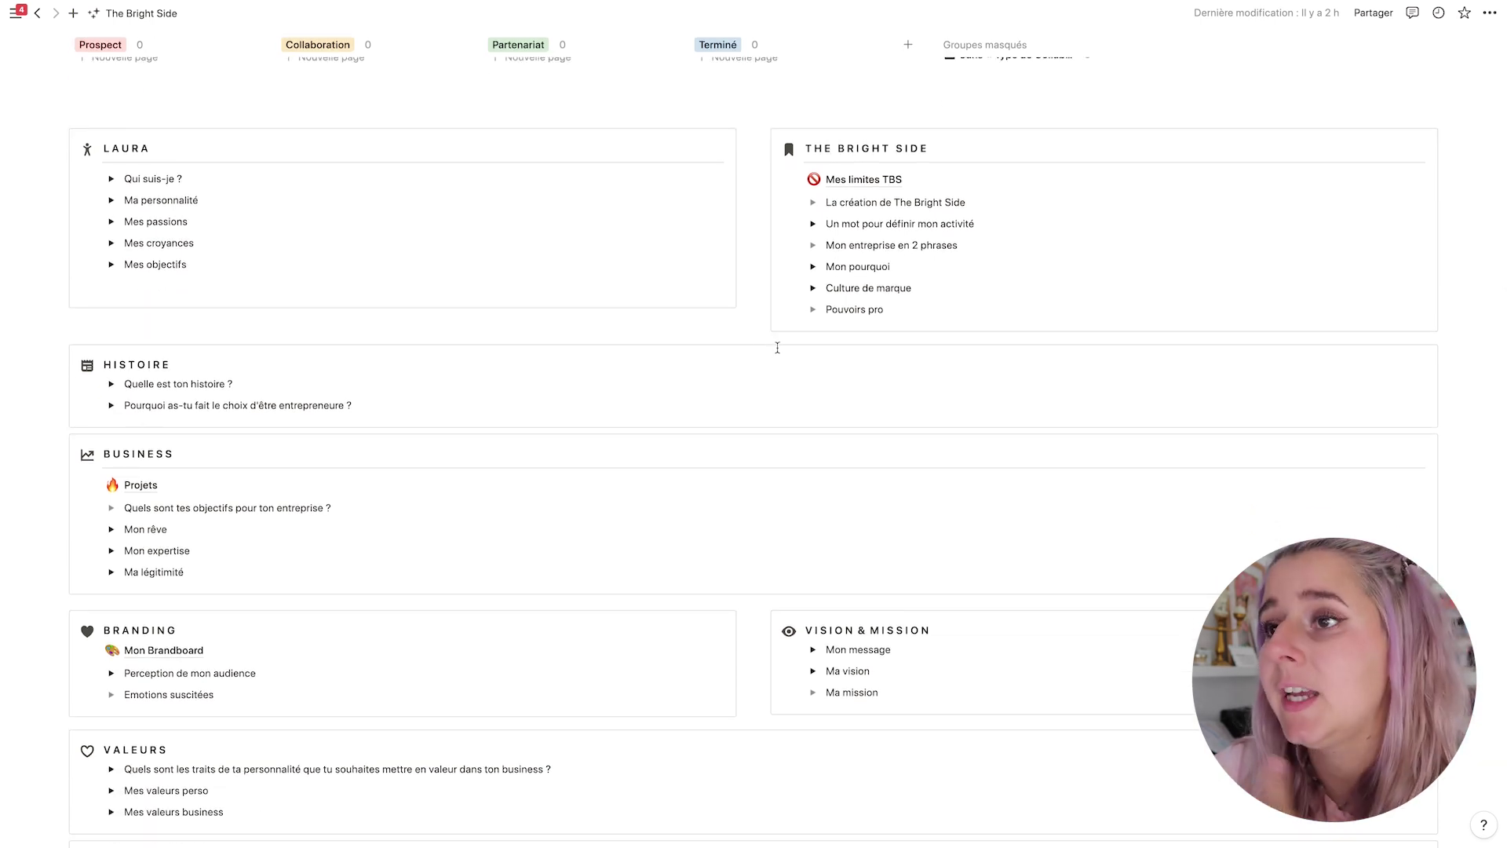
pyautogui.scroll(2, 604, 368)
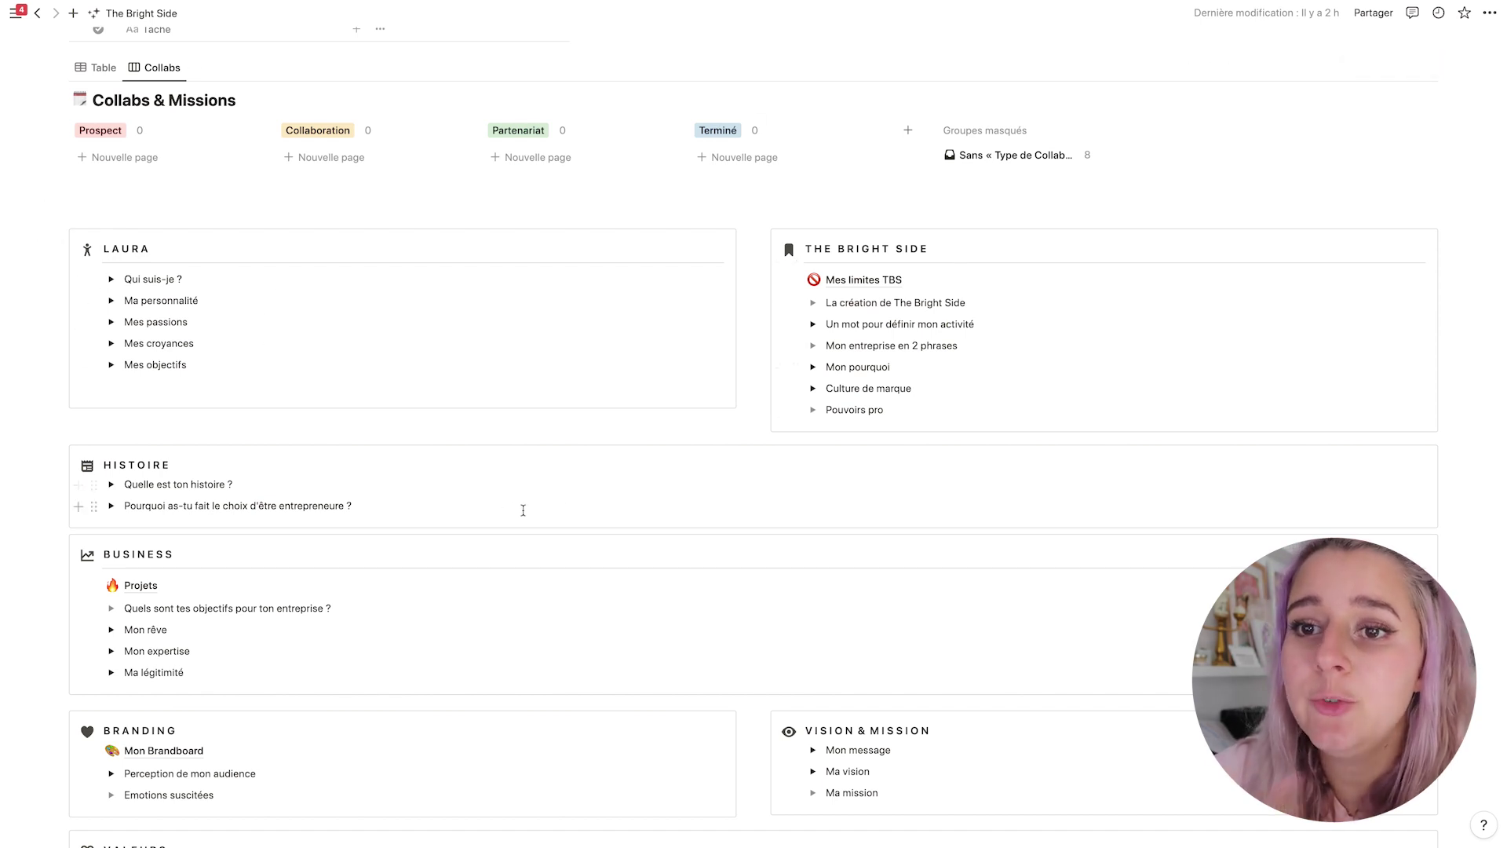
pyautogui.scroll(-1, 206, 486)
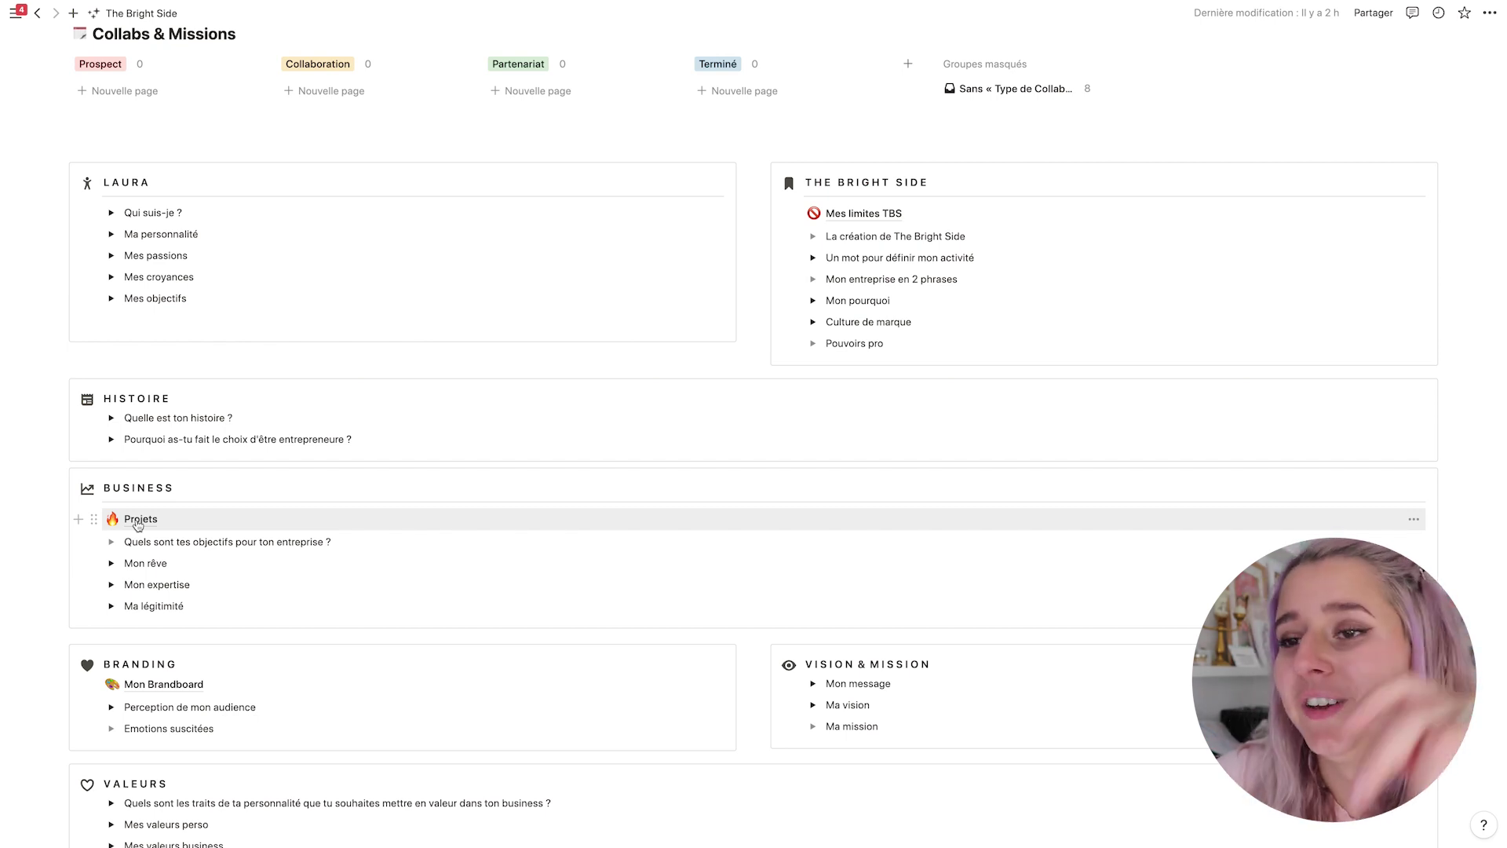
pyautogui.scroll(-1, 138, 524)
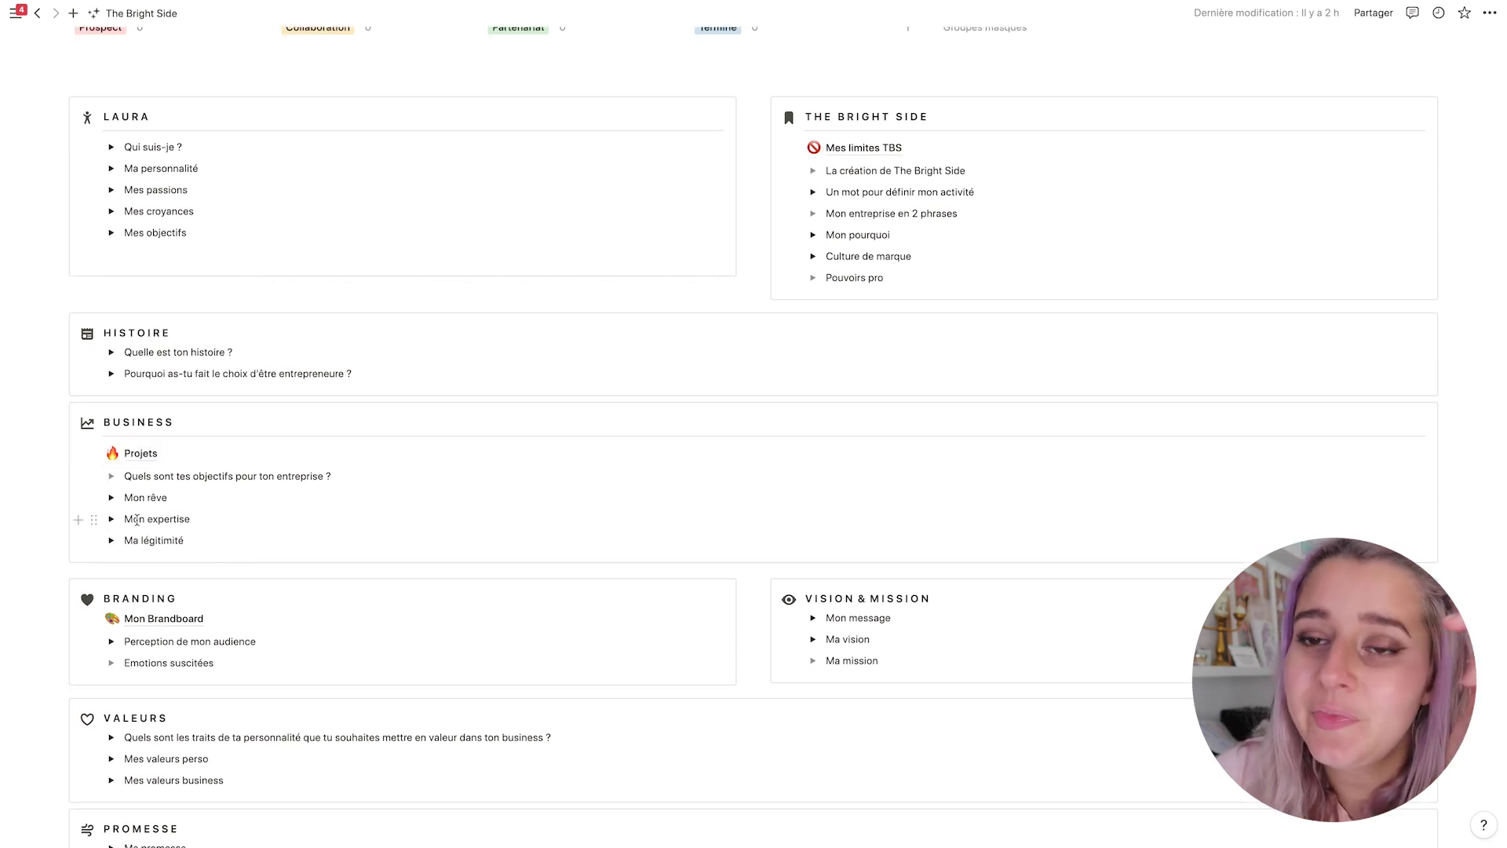
pyautogui.scroll(-2, 276, 589)
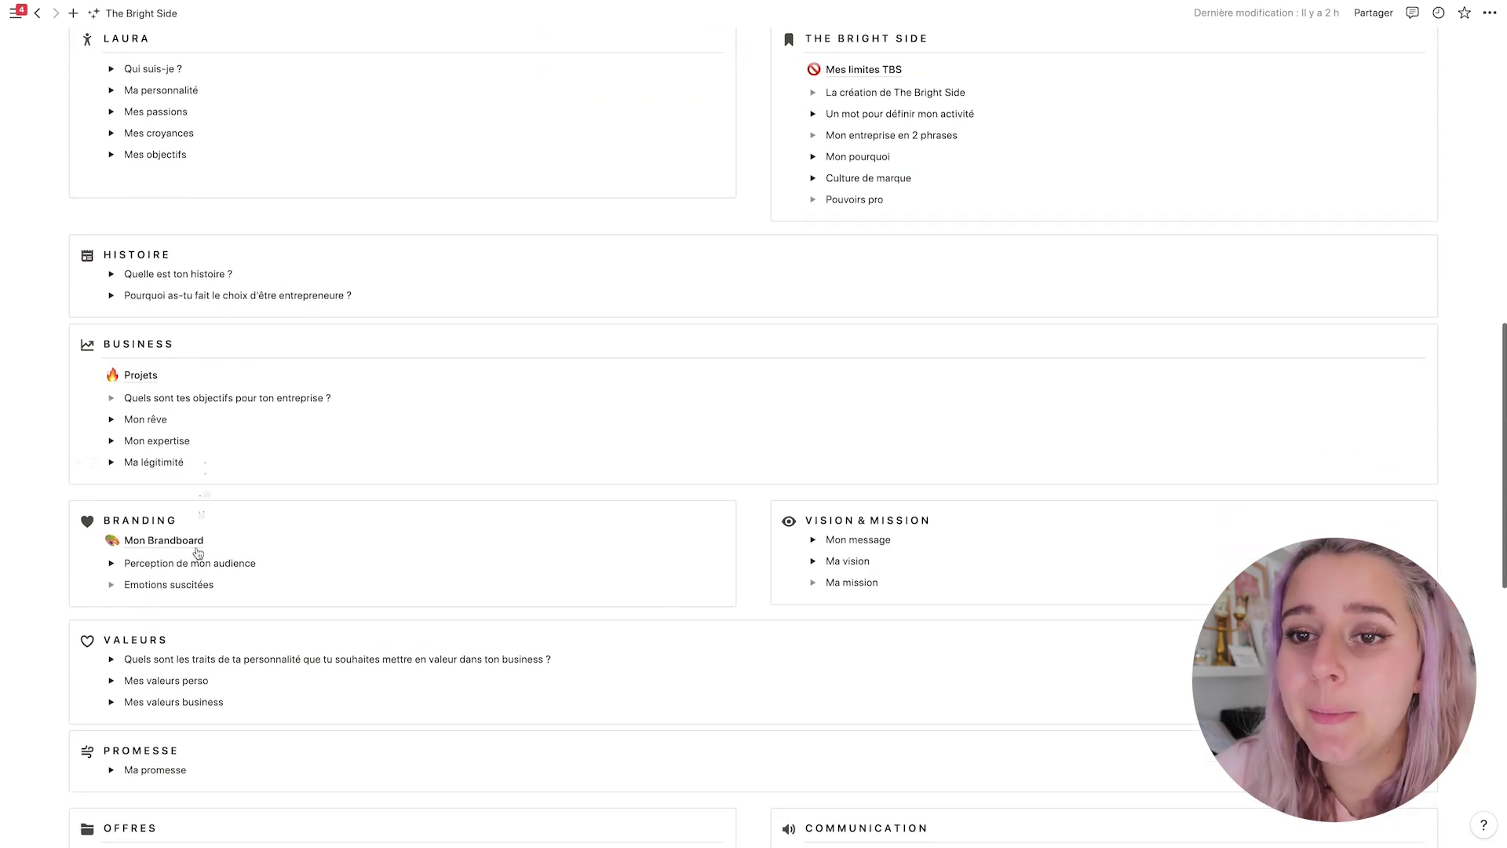
# View the Moodboard section of the Mon Brandboard page and return to the remaining strategy sections of The Bright Side page.
pyautogui.click(185, 532)
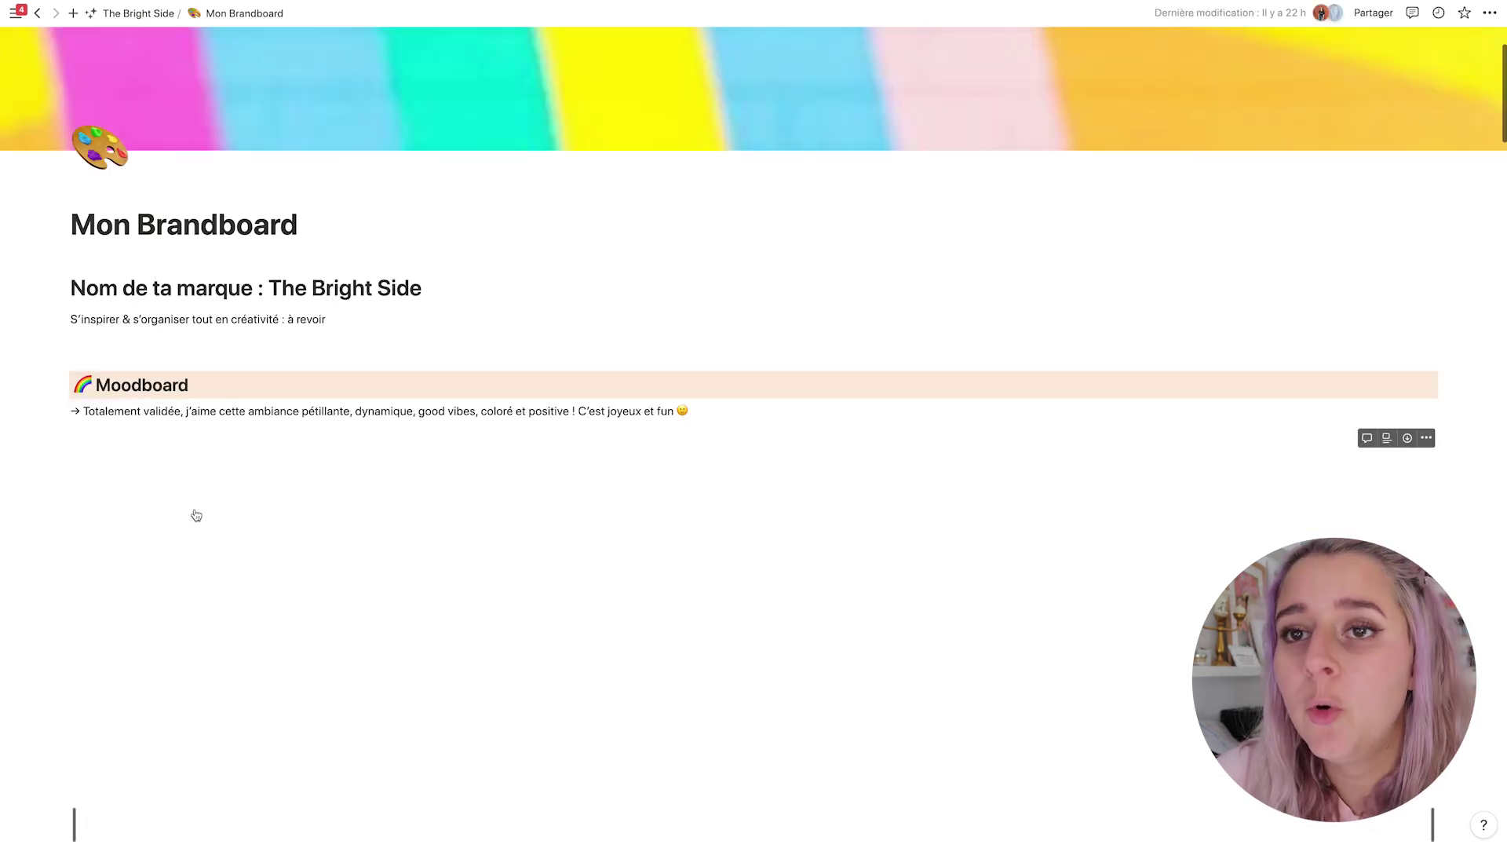
pyautogui.scroll(-5, 196, 515)
pyautogui.scroll(-2, 197, 514)
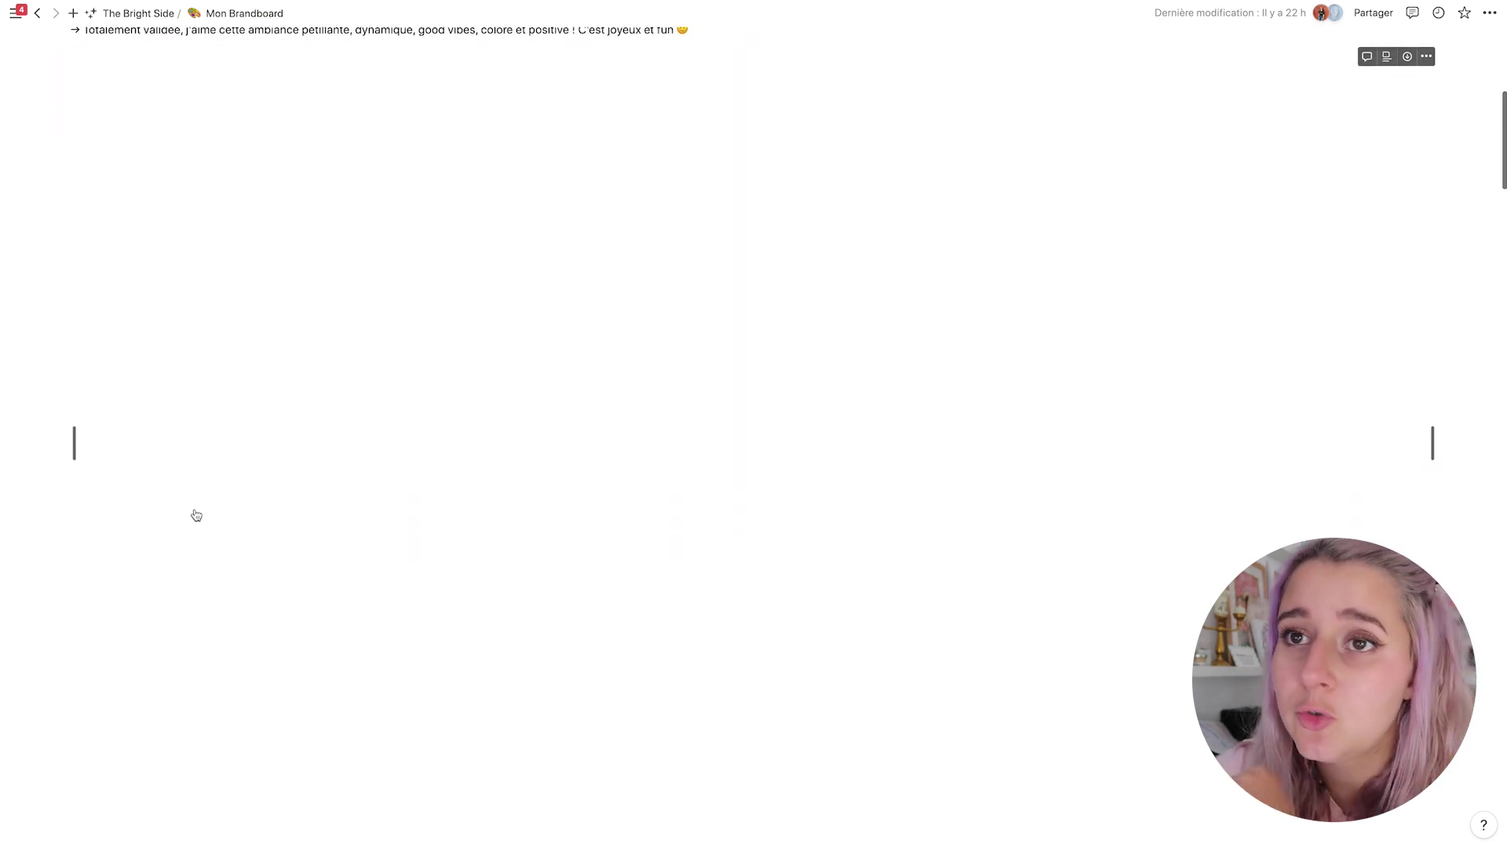
pyautogui.scroll(3, 196, 515)
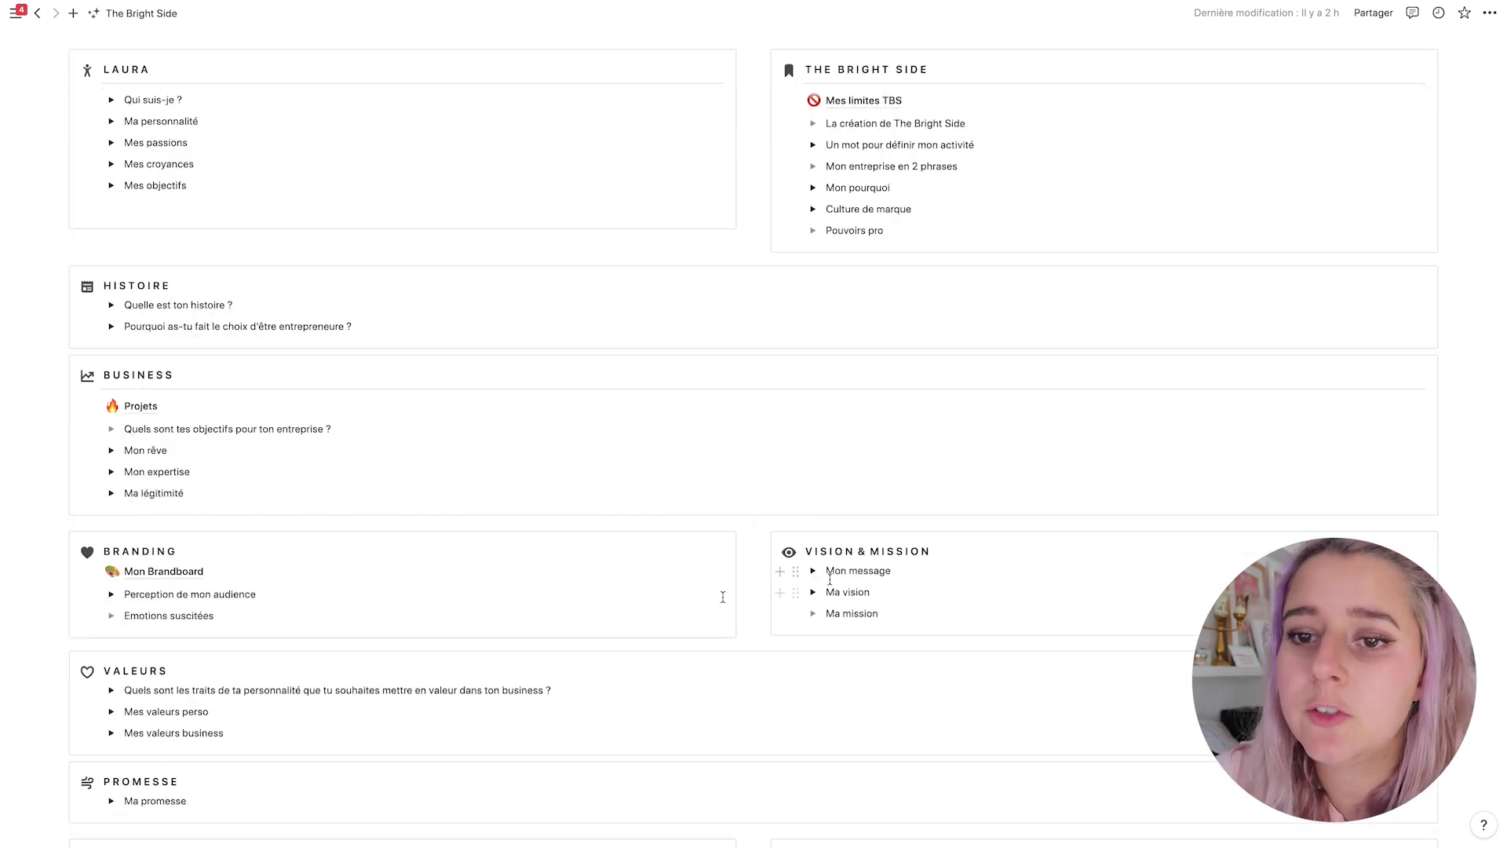
pyautogui.scroll(-10, 440, 604)
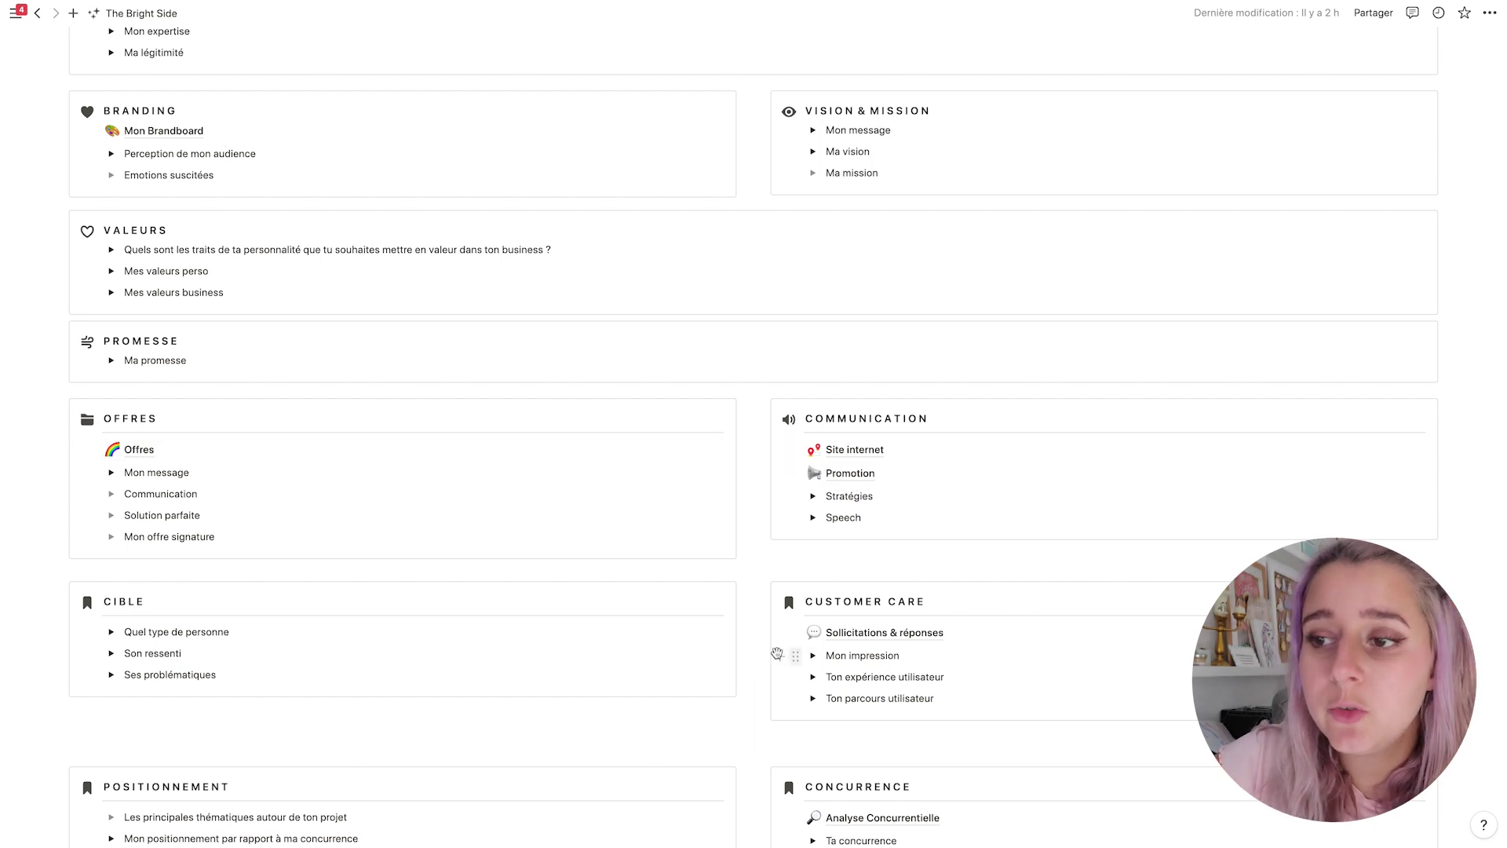
# Finish viewing The Bright Side page, then open the Your Bright Side page and check its TO DO, Base de données and Argent blocks.
pyautogui.scroll(-2, 753, 651)
pyautogui.scroll(-2, 742, 652)
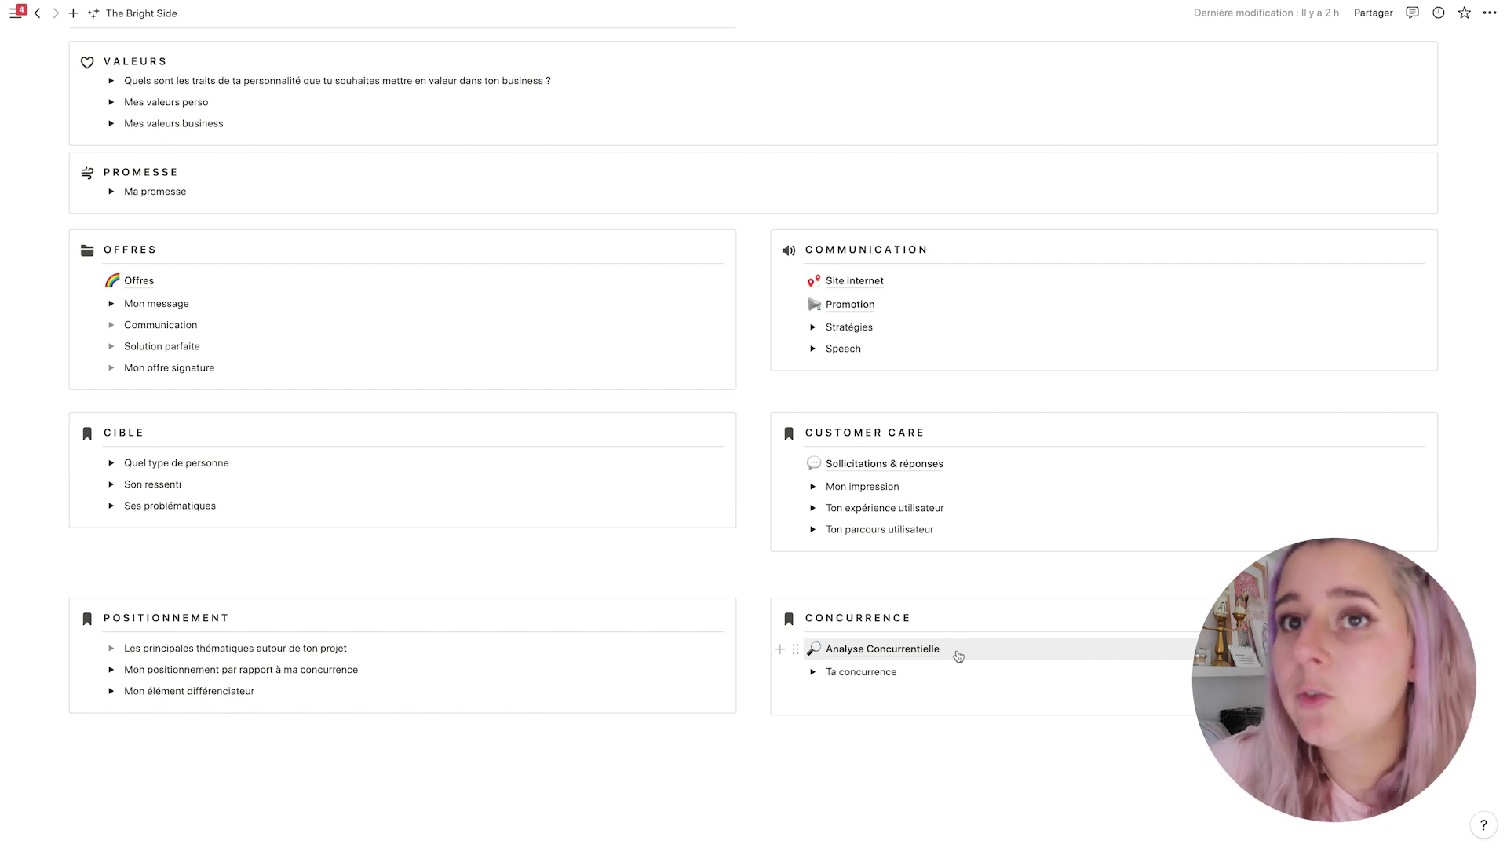
pyautogui.moveTo(11, 19)
pyautogui.click(75, 237)
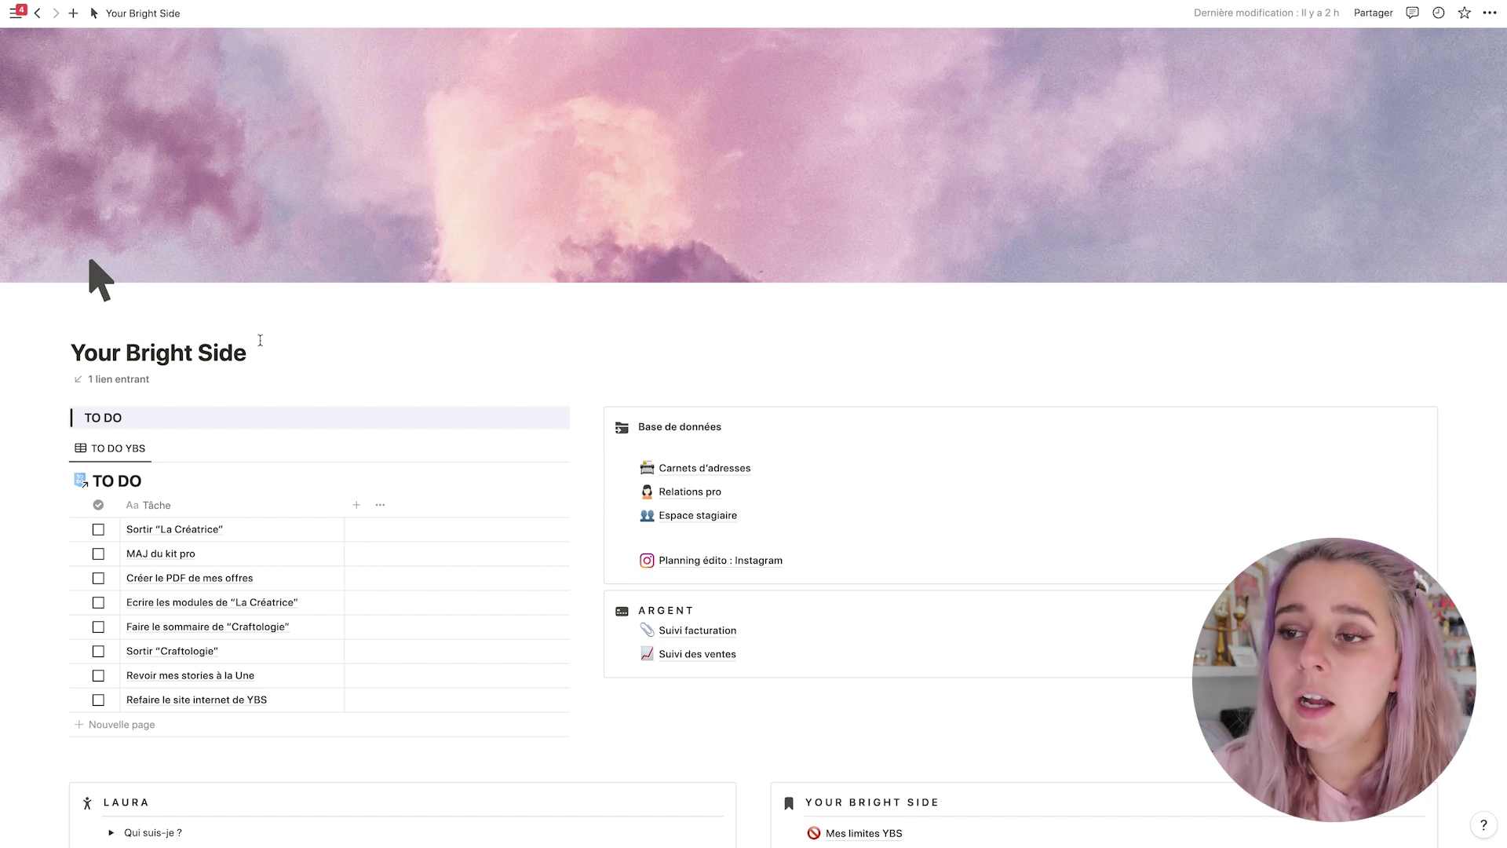
pyautogui.scroll(-3, 257, 341)
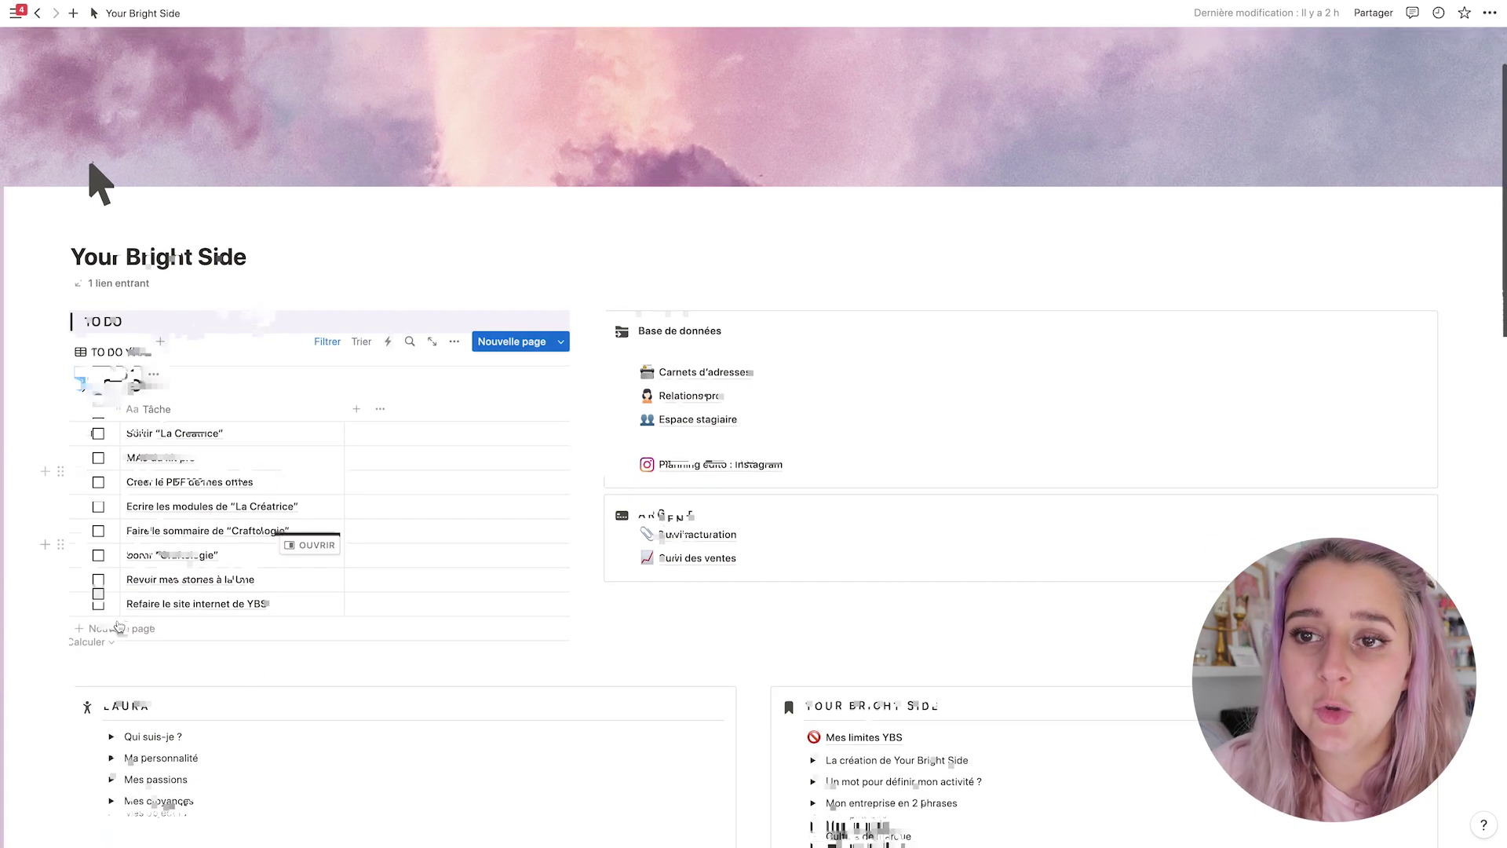
pyautogui.scroll(1, 118, 439)
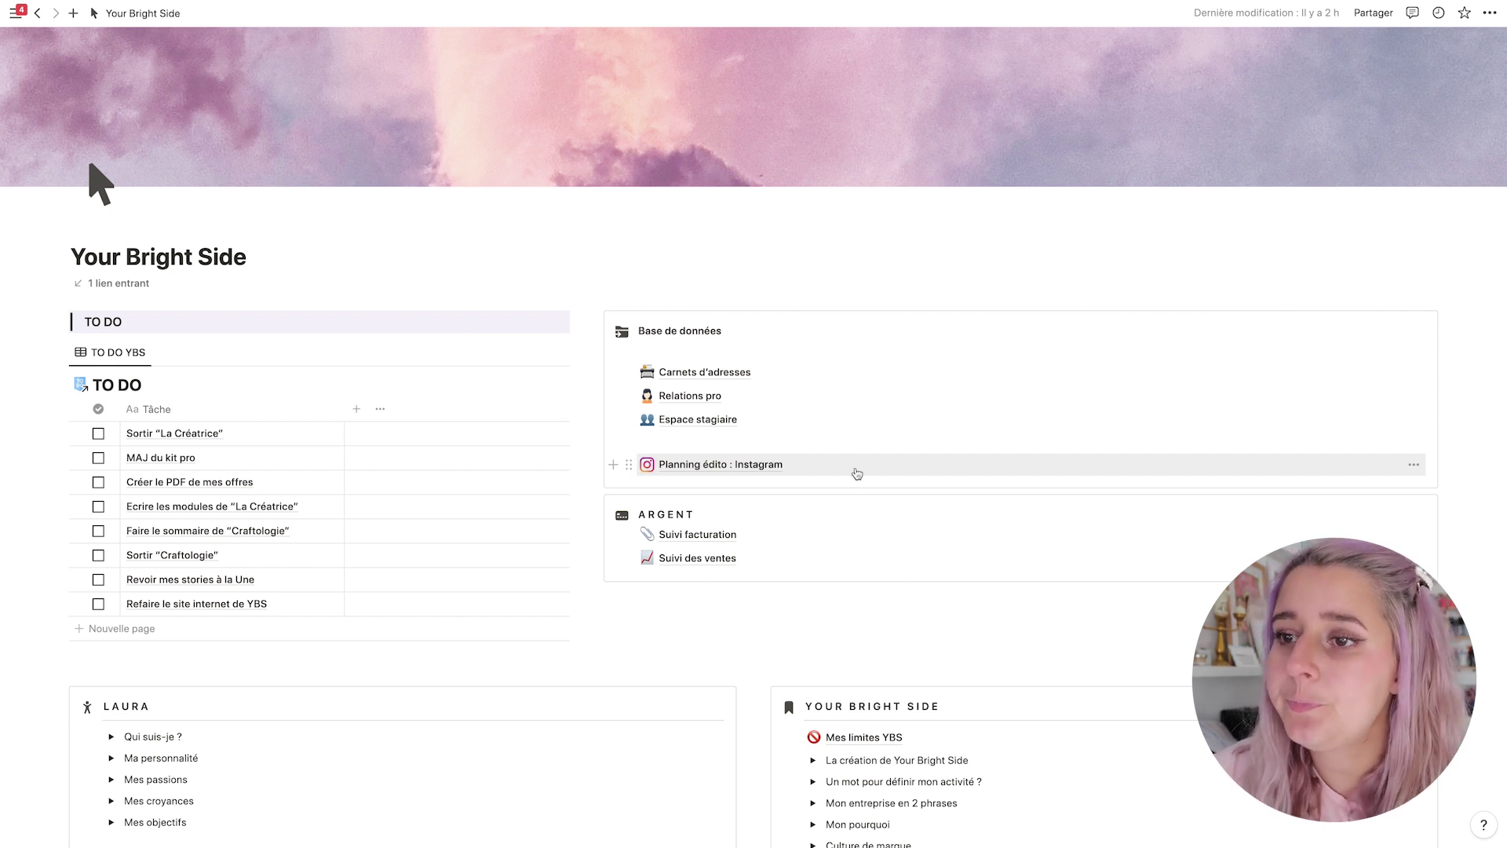
pyautogui.scroll(-1, 856, 473)
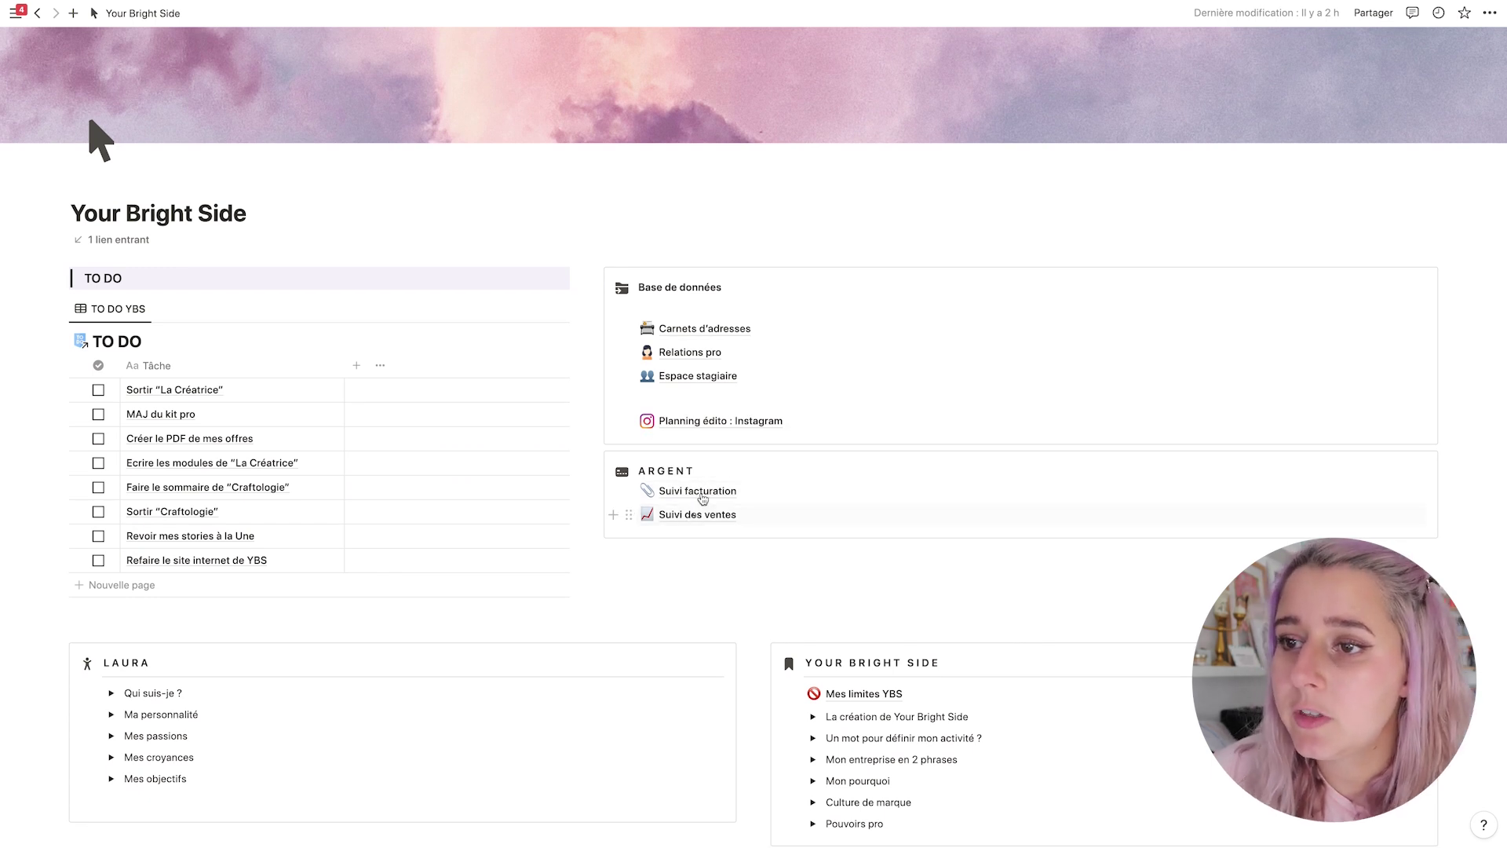
# Insert a blank line above Suivi facturation in the Argent block and widen the TO DO column beside it.
pyautogui.click(695, 472)
pyautogui.press('Return')
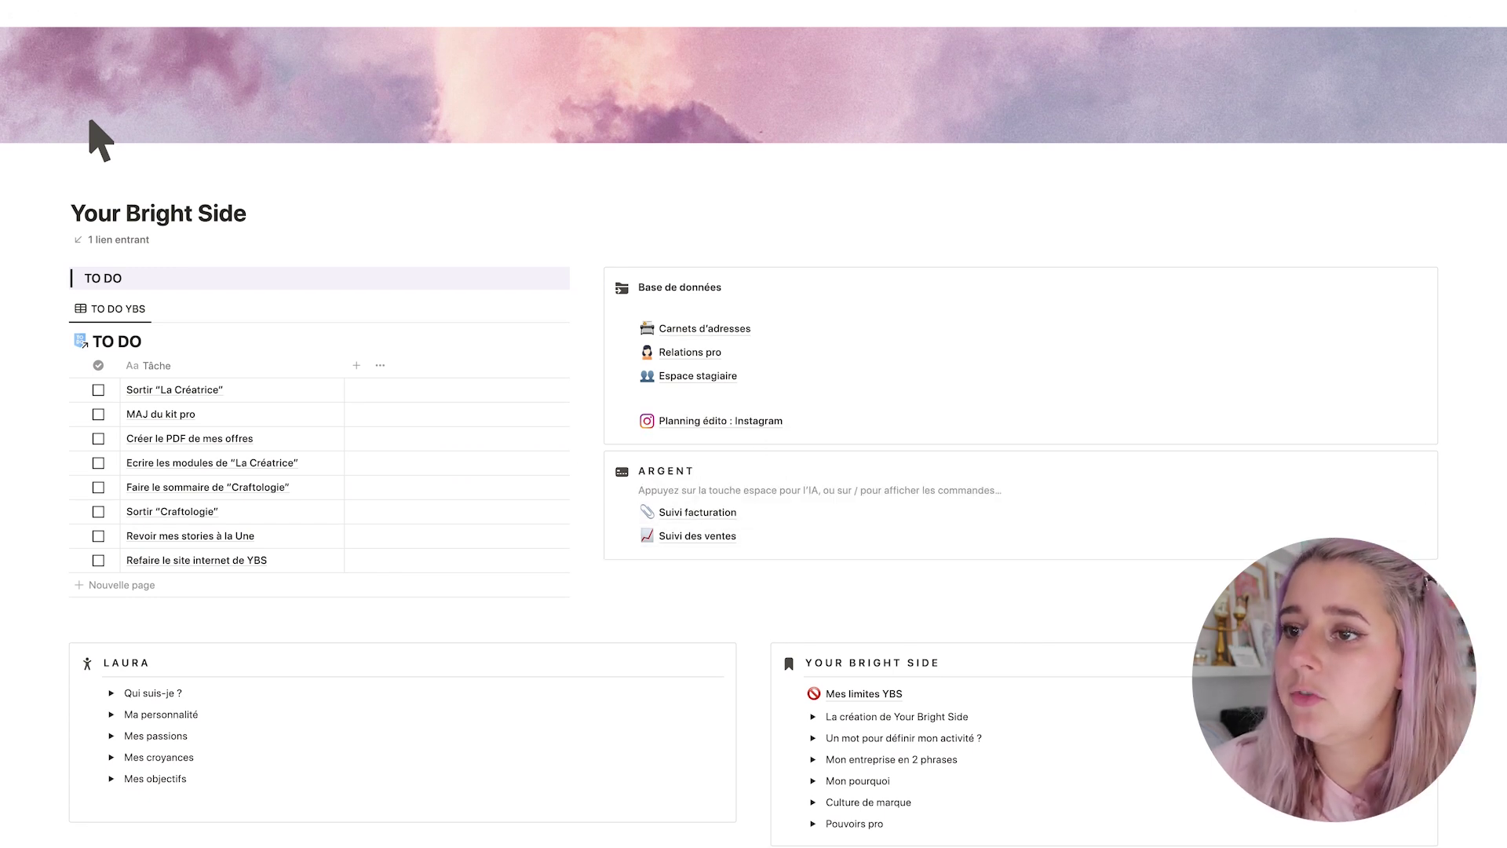
pyautogui.click(712, 400)
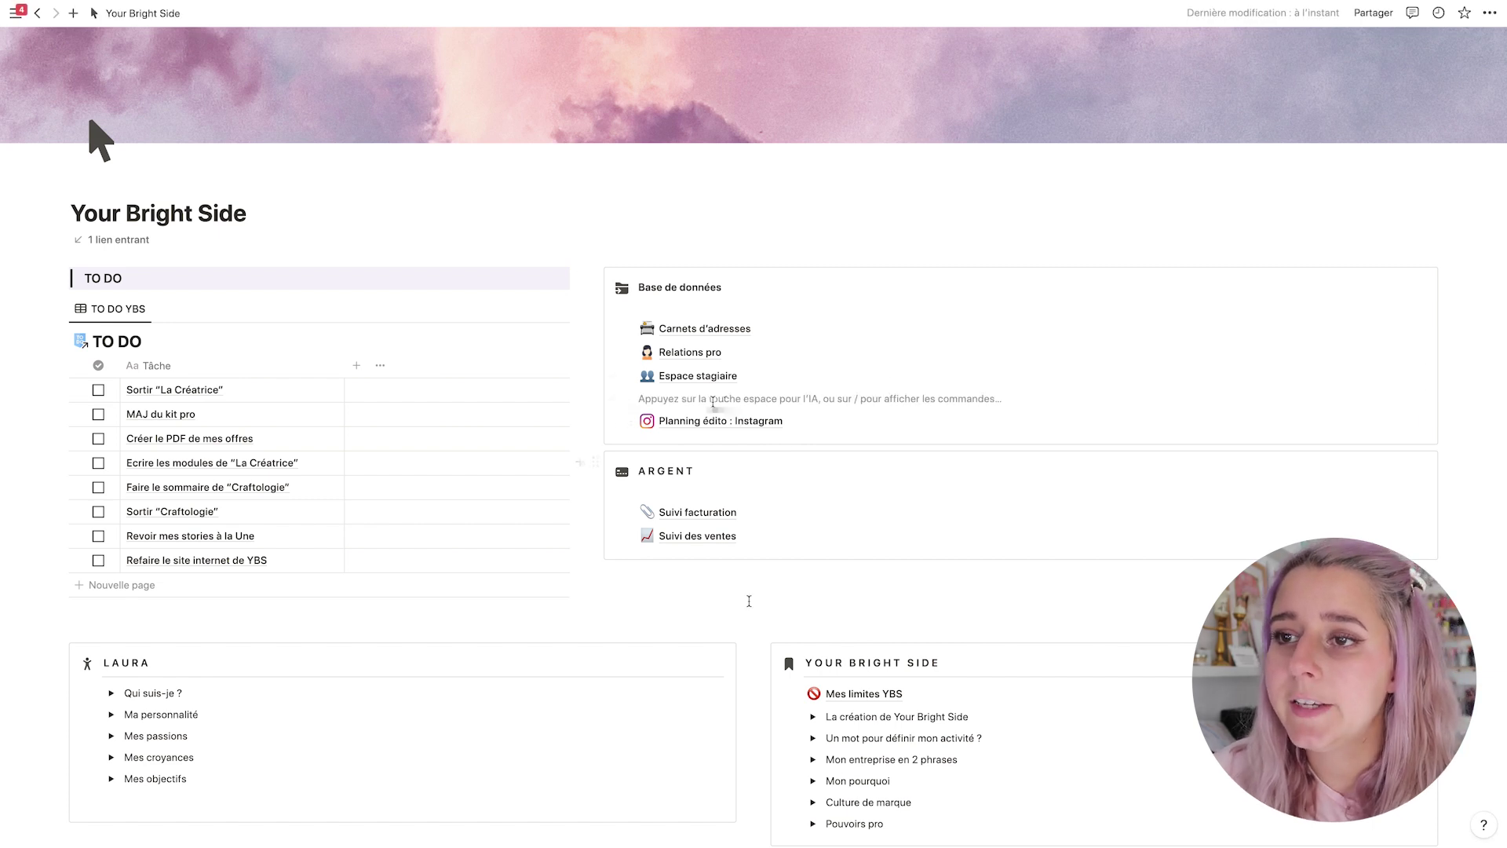
pyautogui.moveTo(587, 420); pyautogui.dragTo(672, 424)
# Examine the owner, Your Bright Side, Histoire, Business and Branding sections of the page, including the Mon Brandboard entry.
pyautogui.scroll(-3, 597, 467)
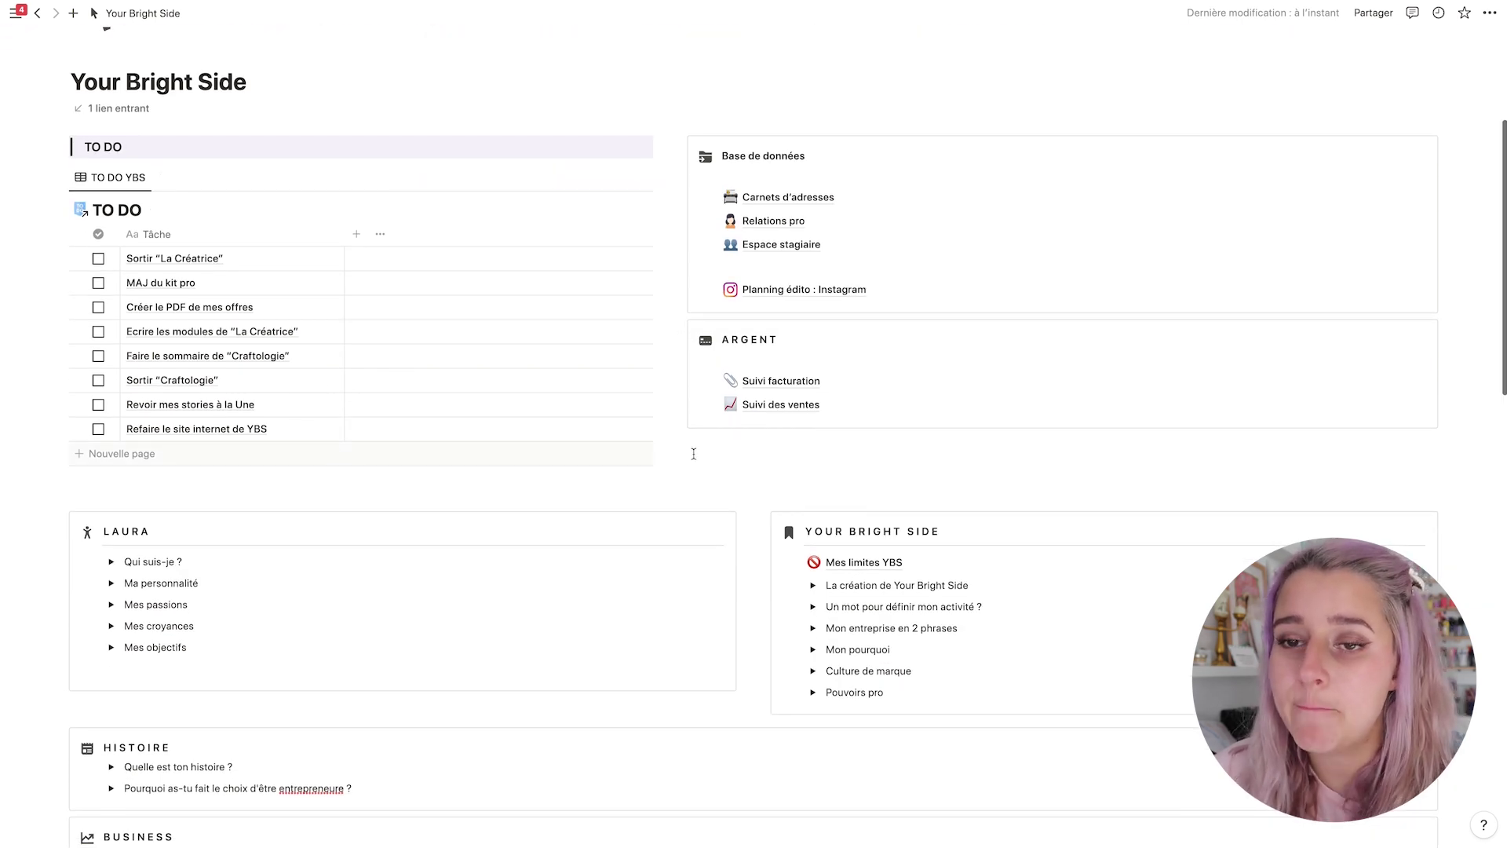
pyautogui.scroll(-1, 691, 454)
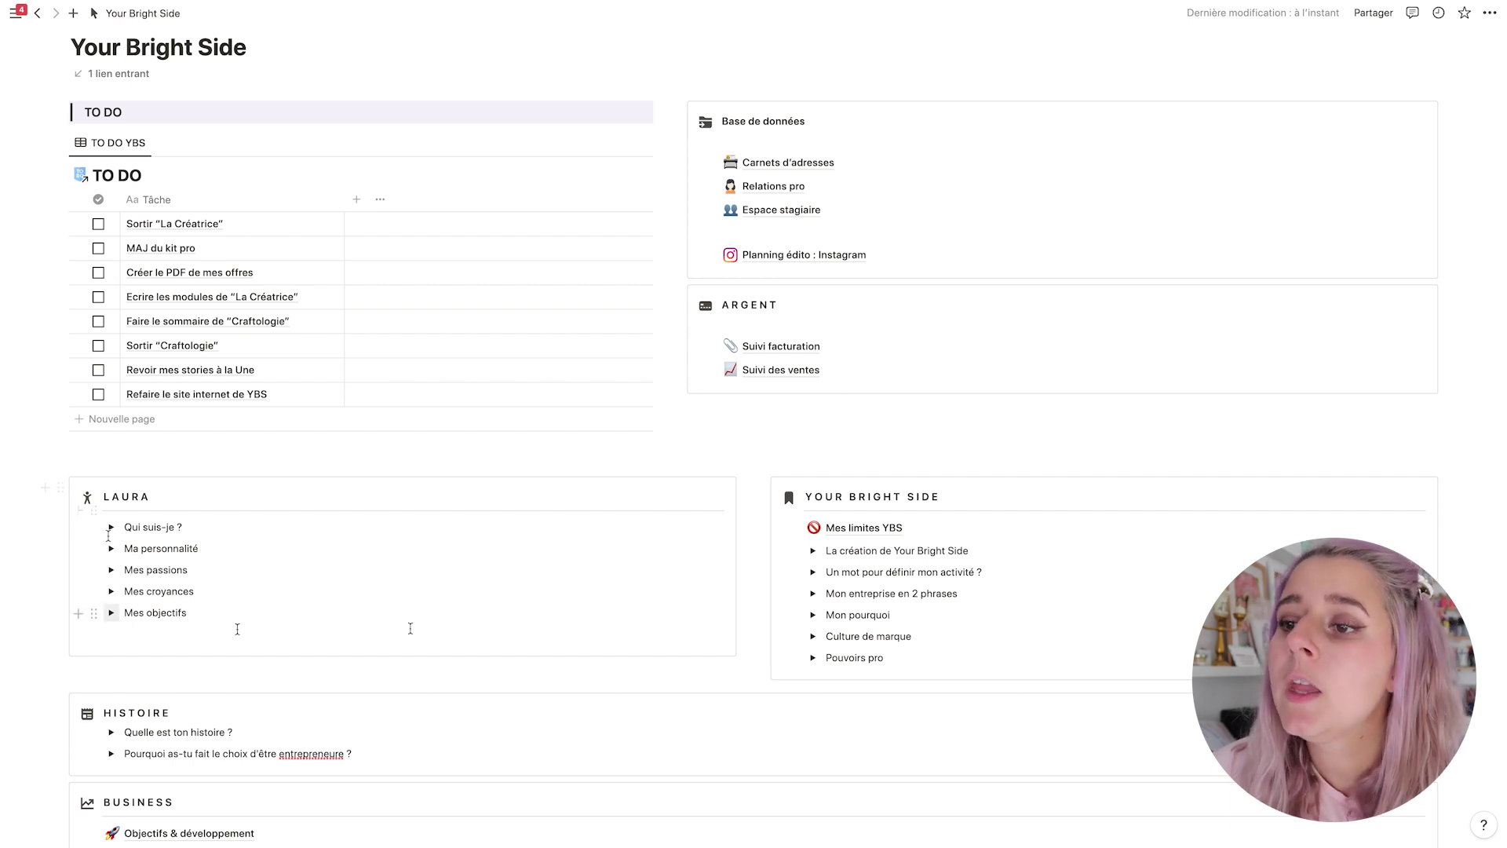
pyautogui.scroll(-5, 491, 511)
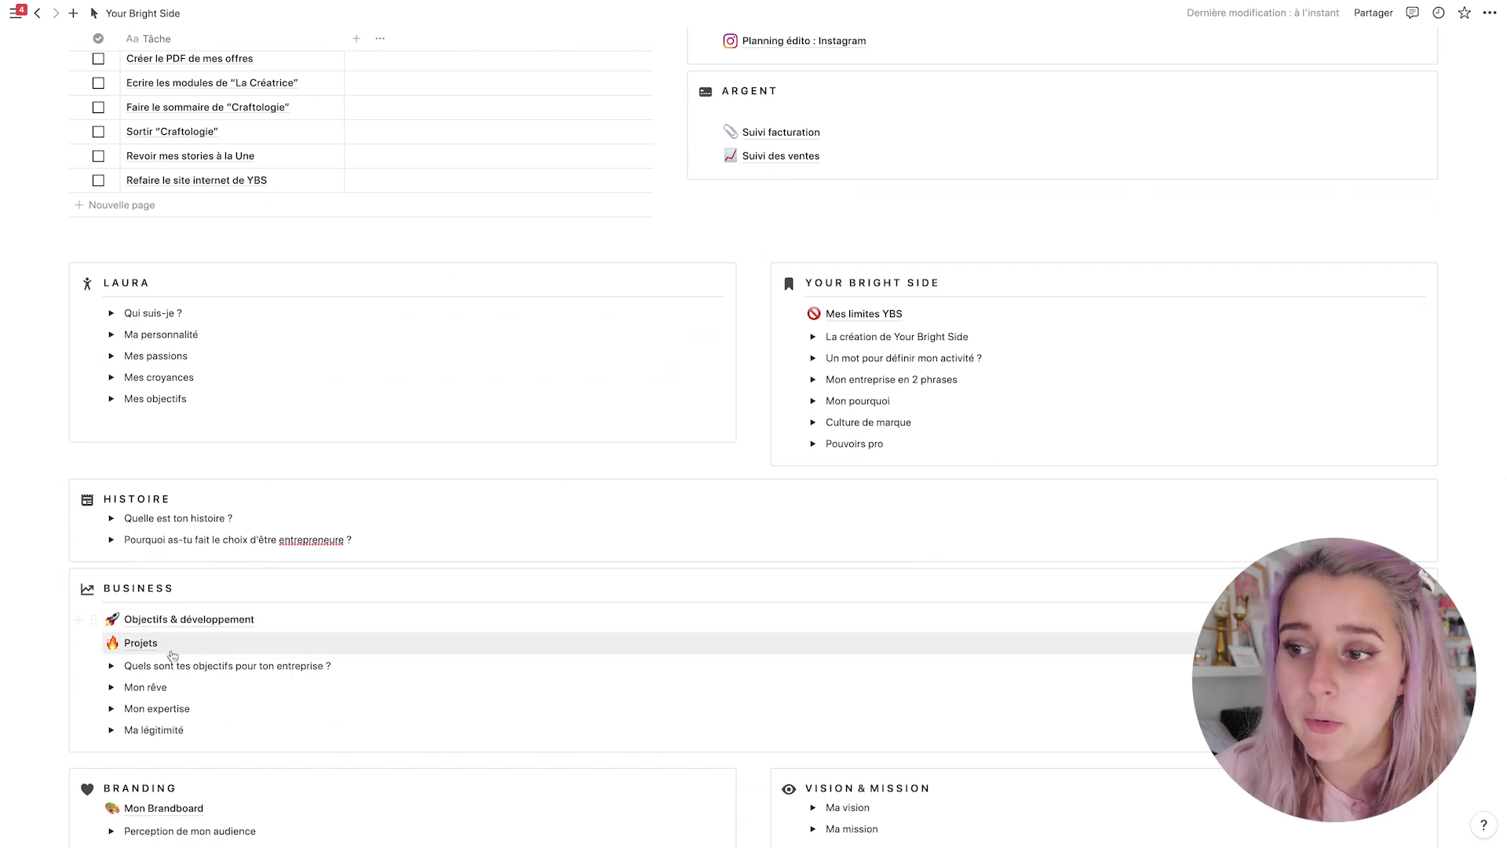
pyautogui.scroll(-3, 170, 655)
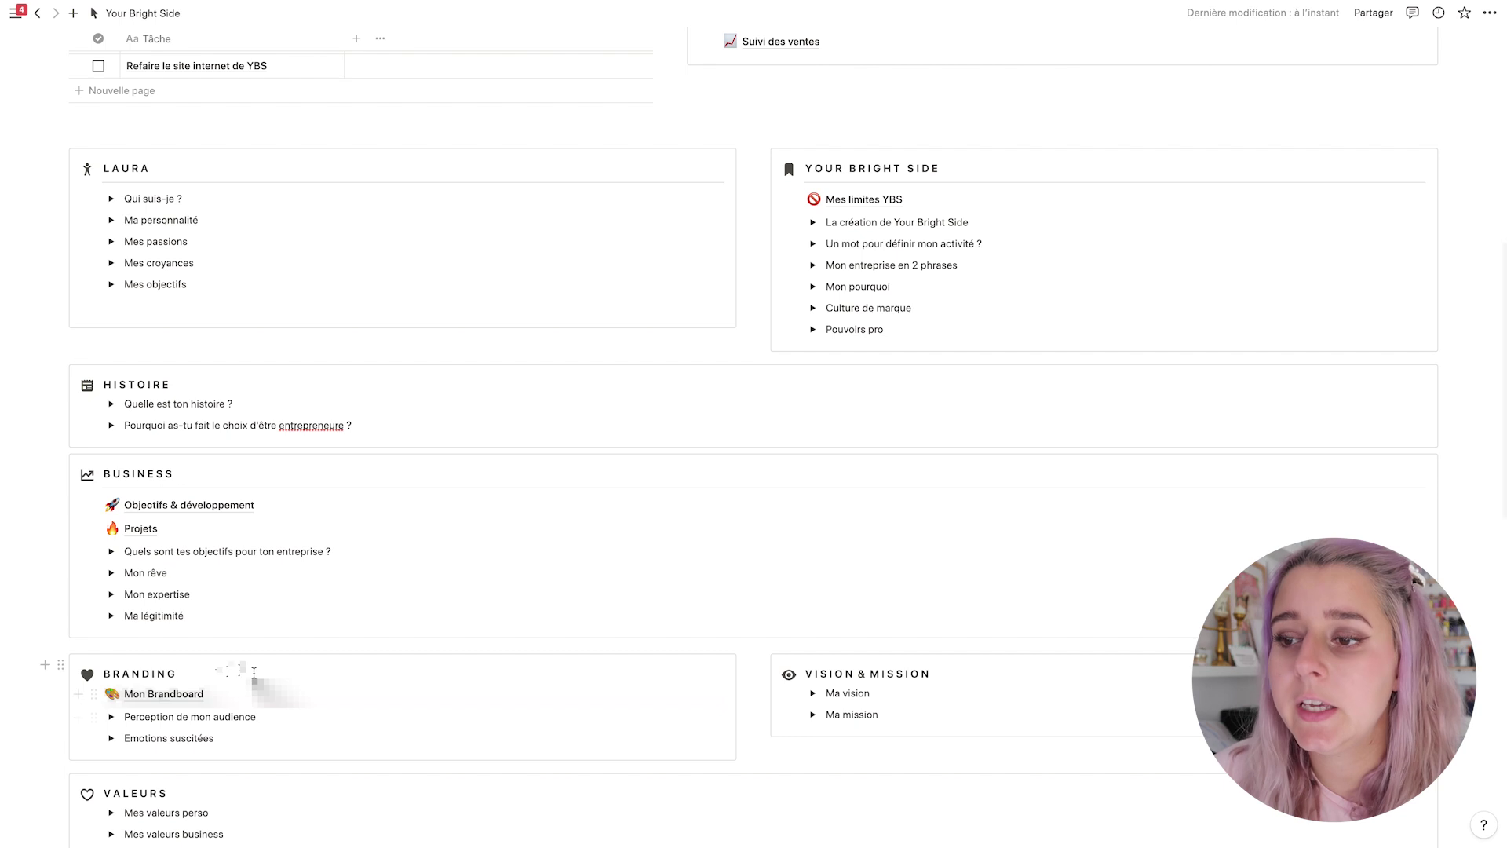
pyautogui.click(161, 694)
pyautogui.scroll(-10, 582, 680)
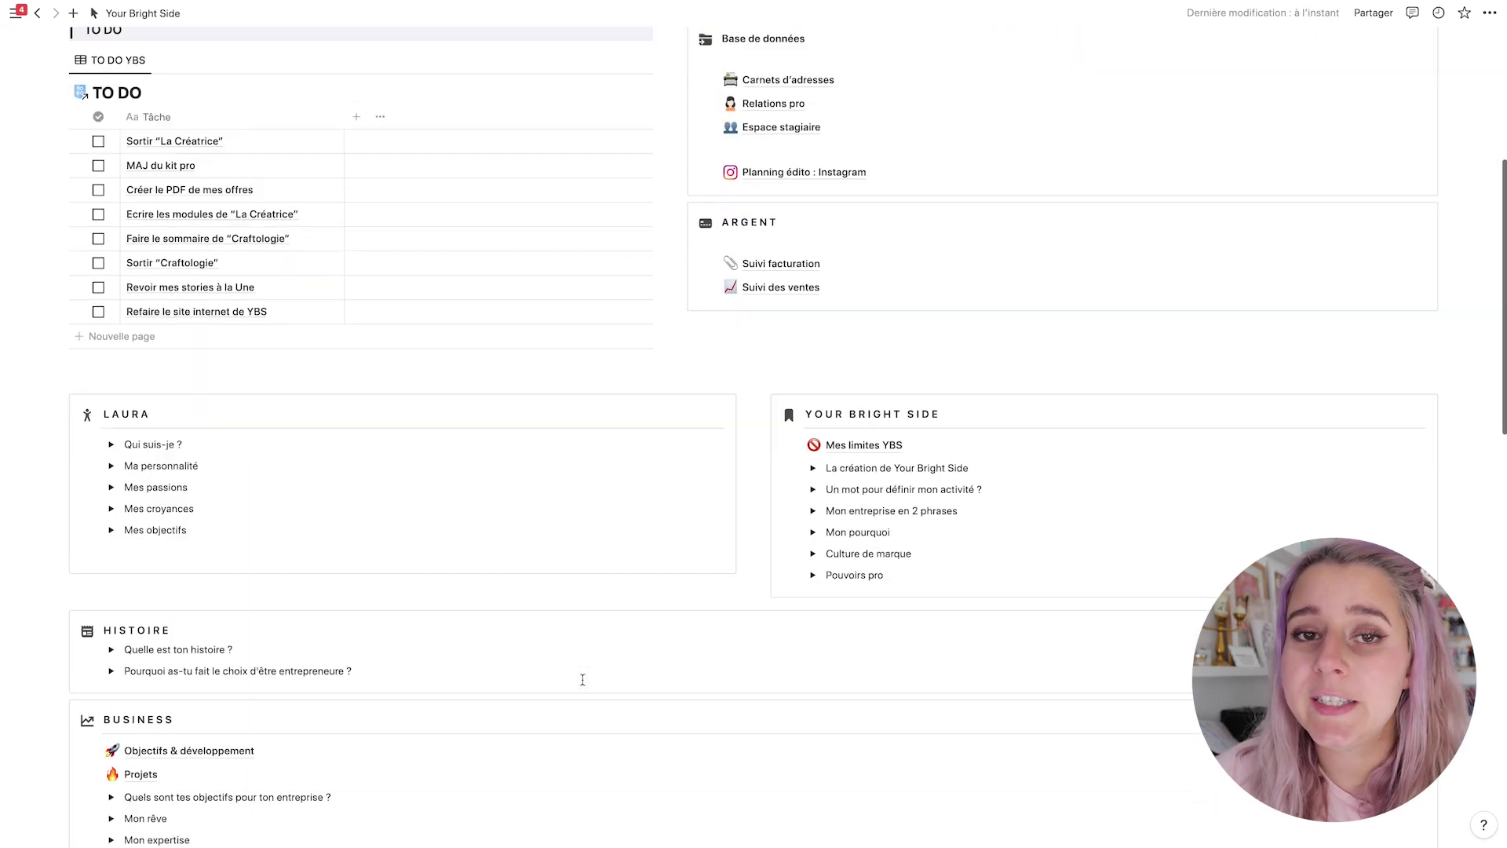
# Examine the remaining Your Bright Side sections from Vision & Mission through Offres, Cible and Positionnement to Ressources.
pyautogui.scroll(-1, 582, 680)
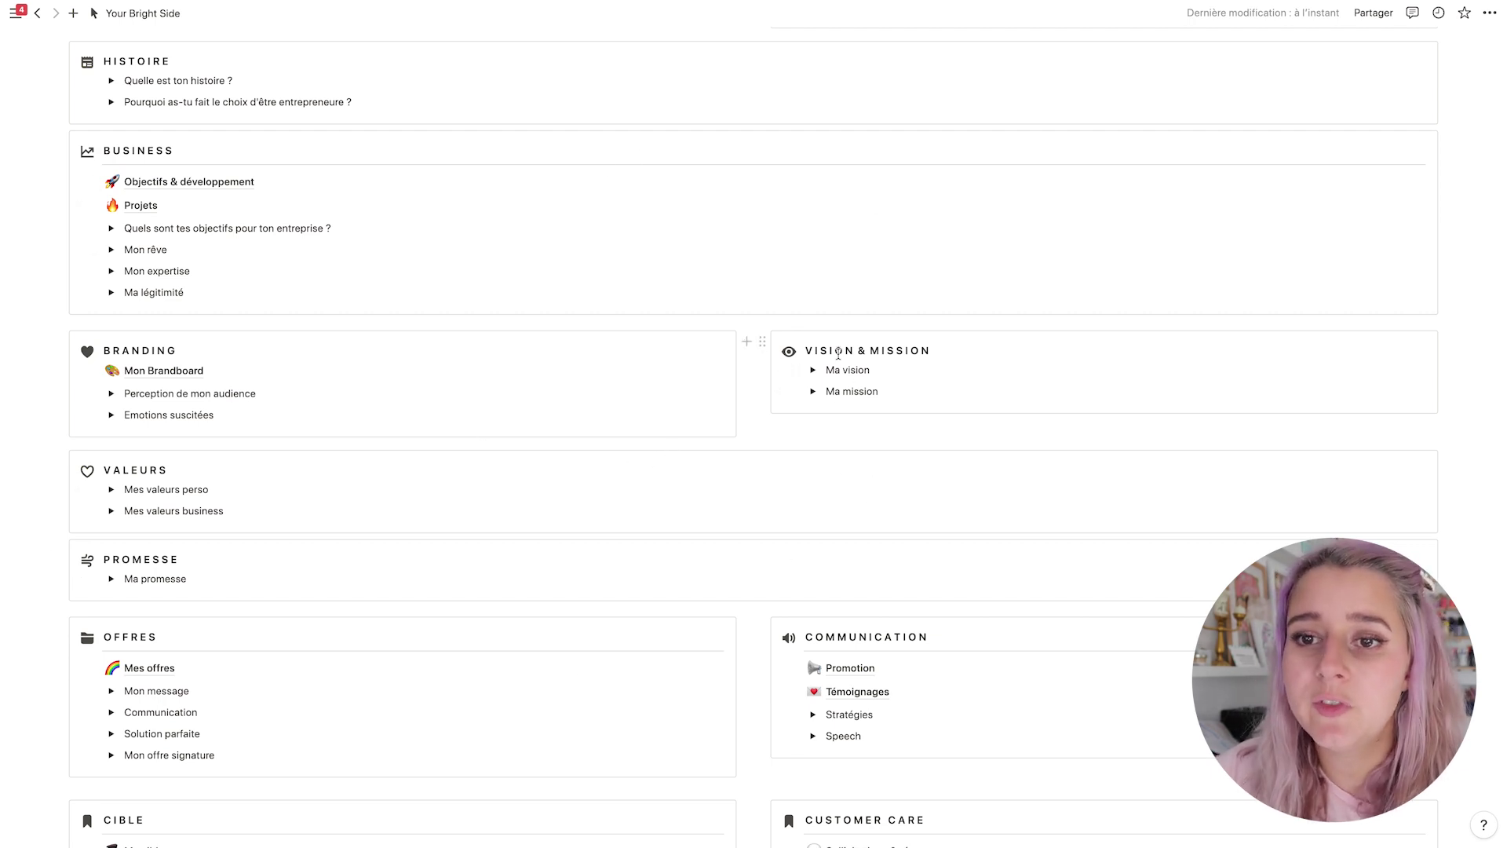
pyautogui.scroll(-2, 260, 543)
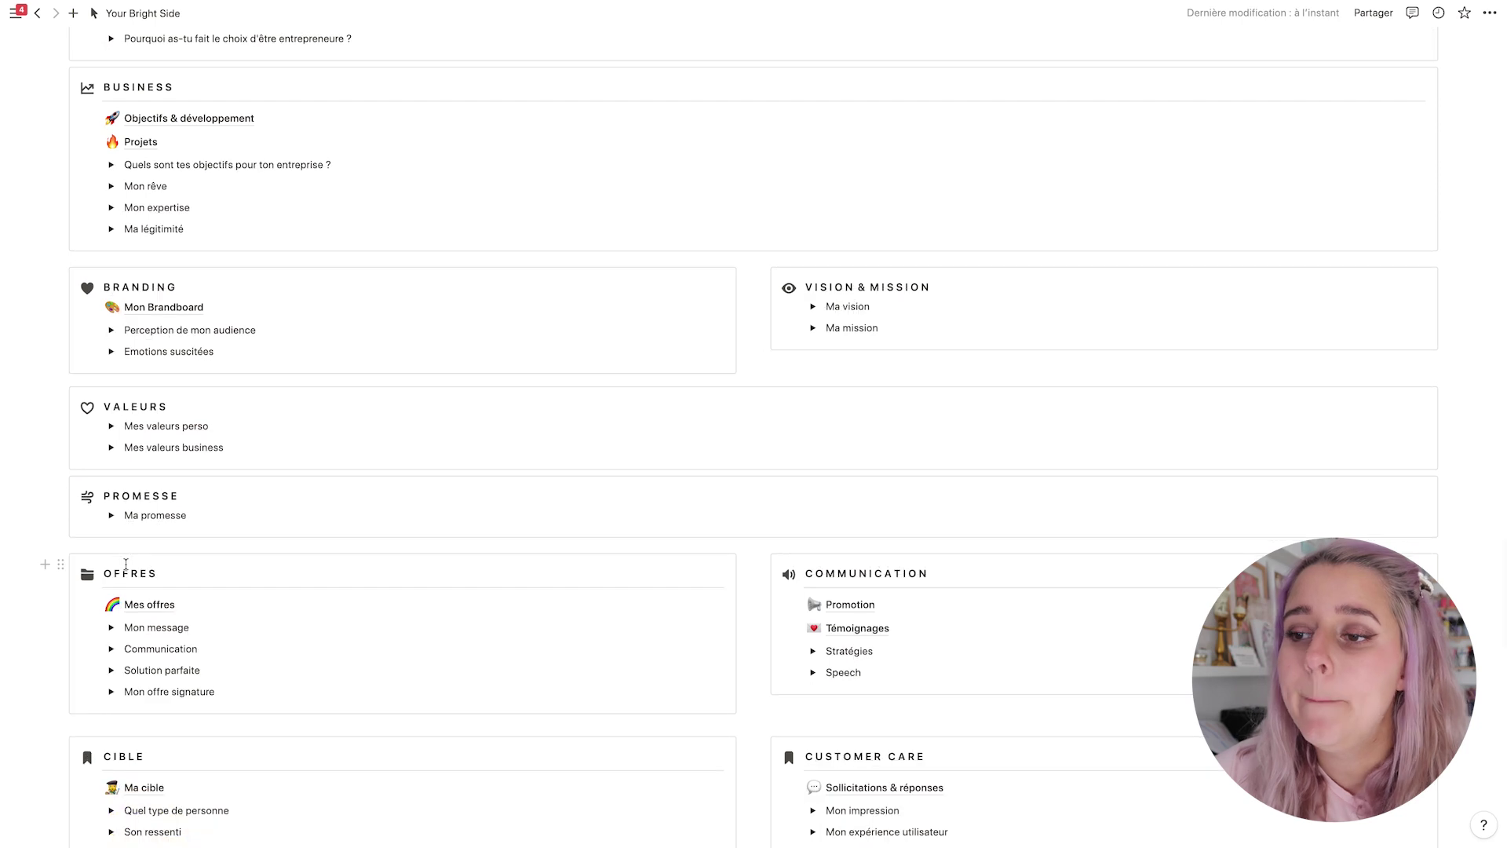
pyautogui.scroll(-4, 827, 555)
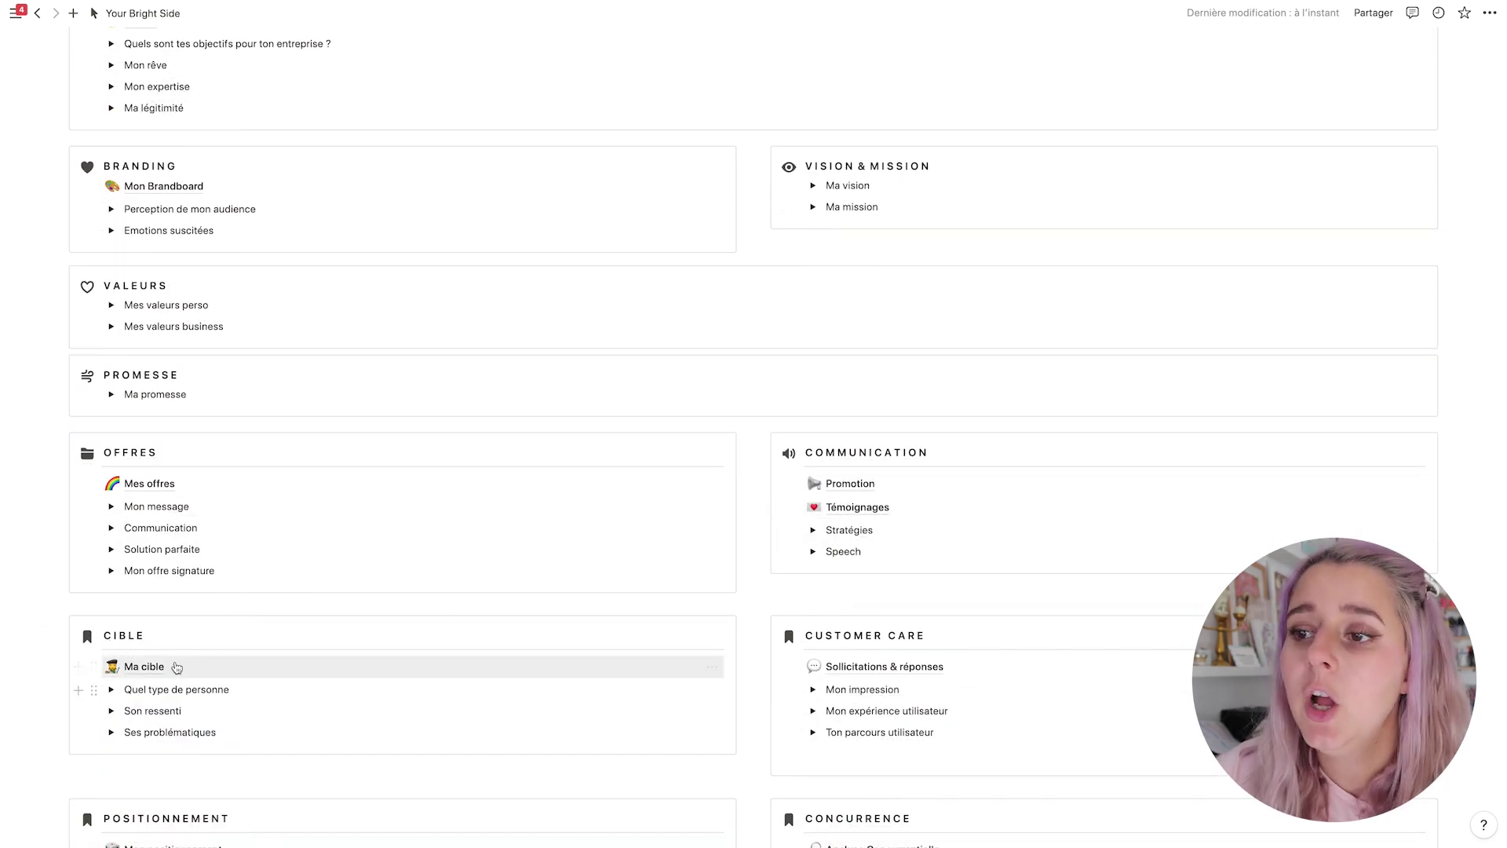
pyautogui.scroll(-3, 175, 667)
pyautogui.scroll(-6, 1003, 542)
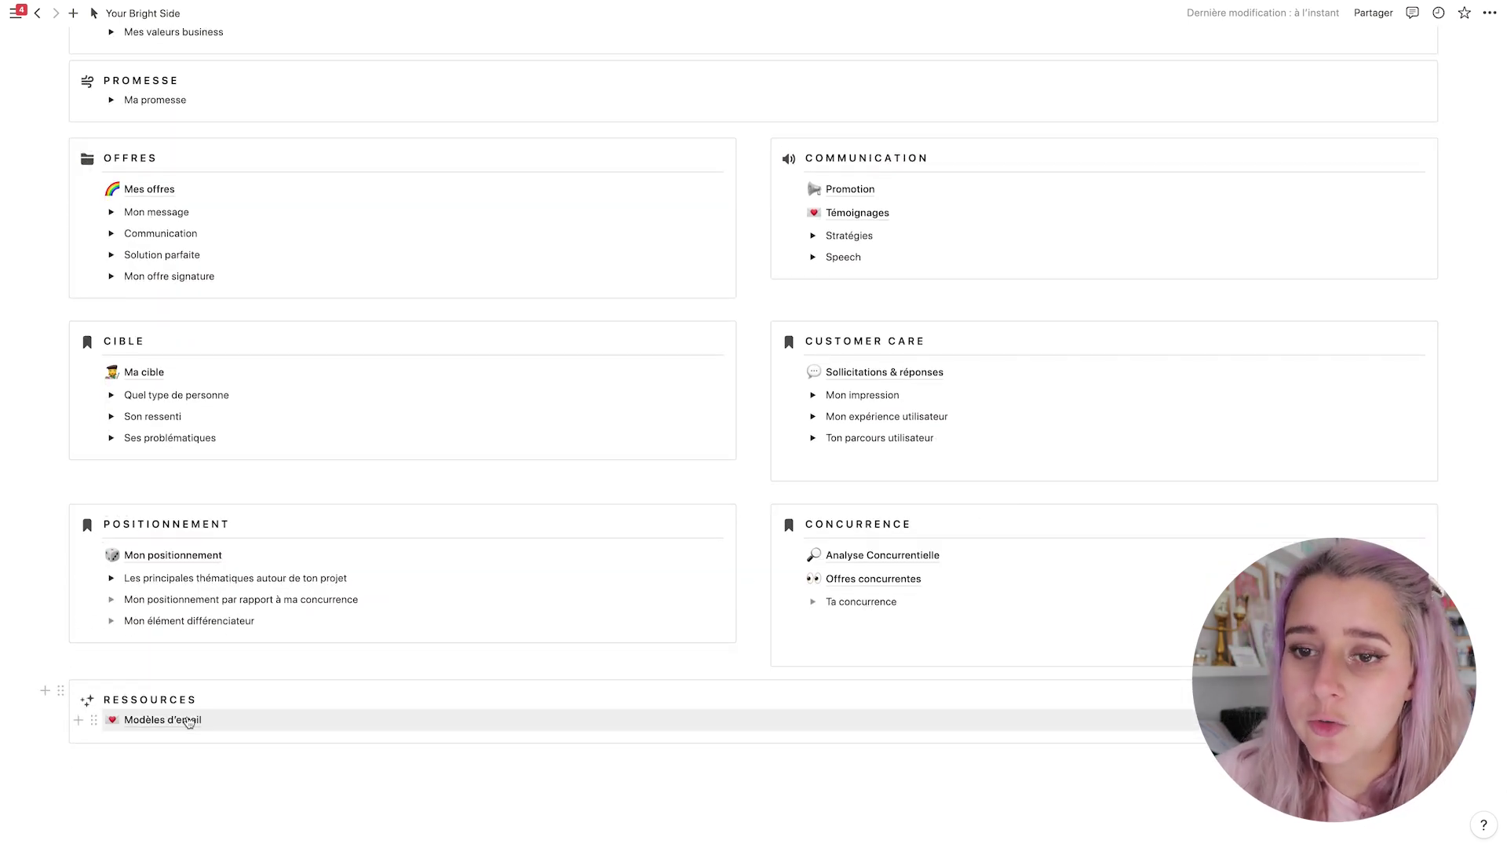
pyautogui.scroll(15, 190, 742)
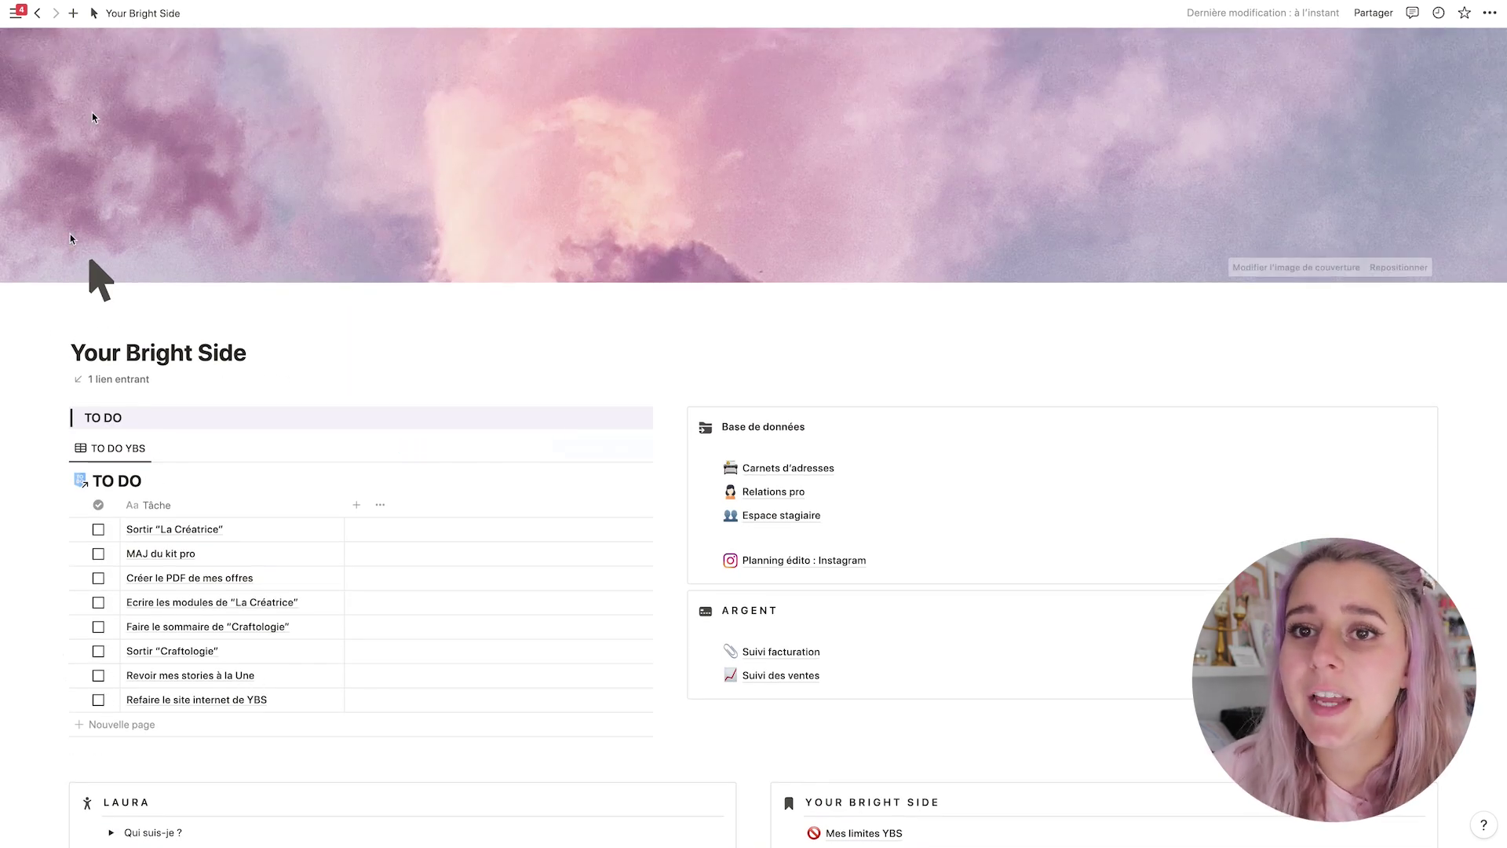
# Open the page titled with the owner's full name and examine its Content & Influence Management block.
pyautogui.moveTo(16, 15)
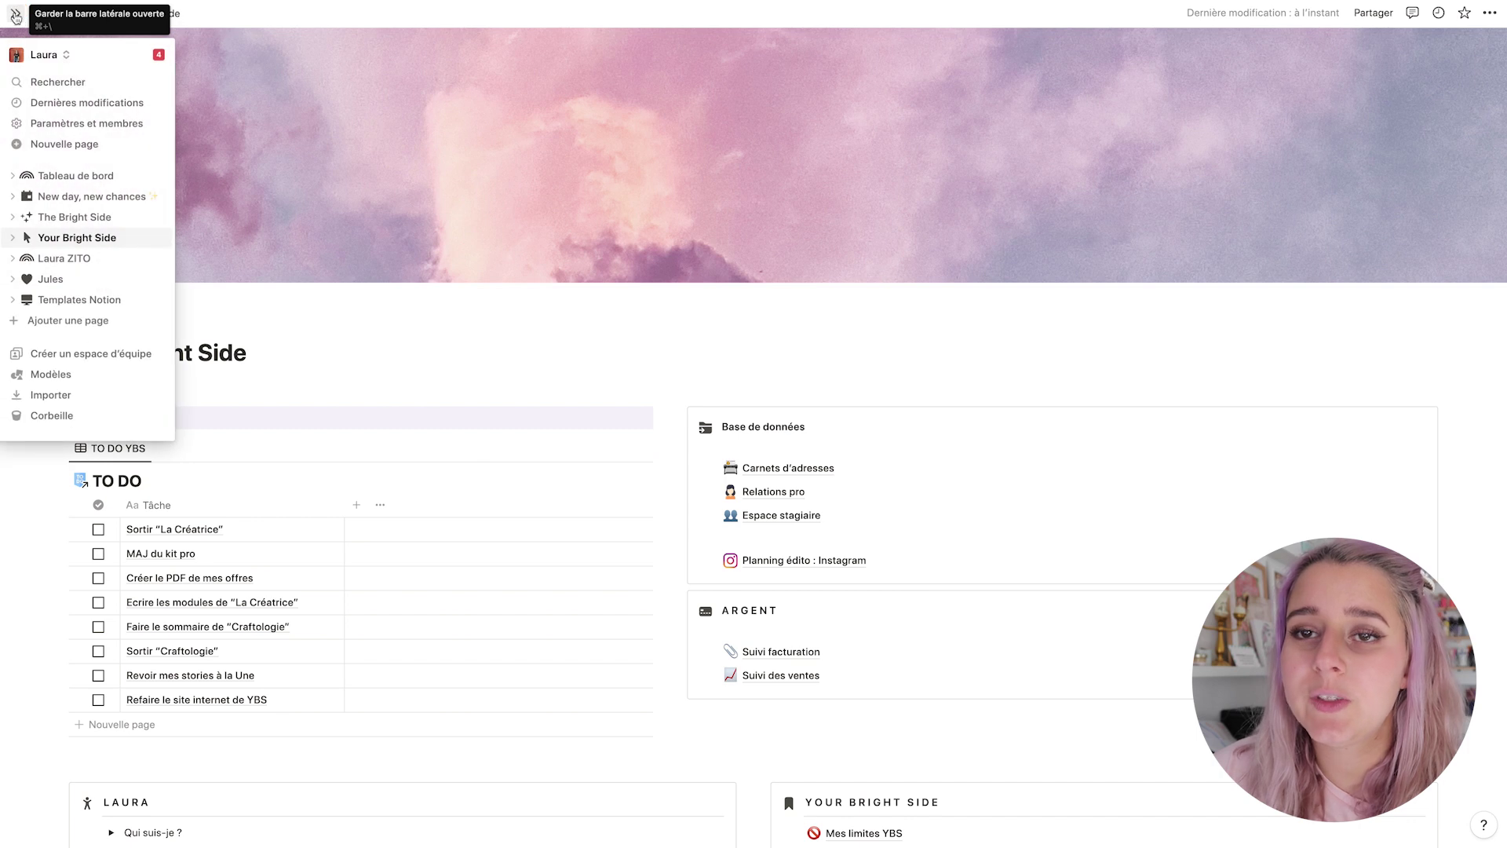
pyautogui.click(78, 267)
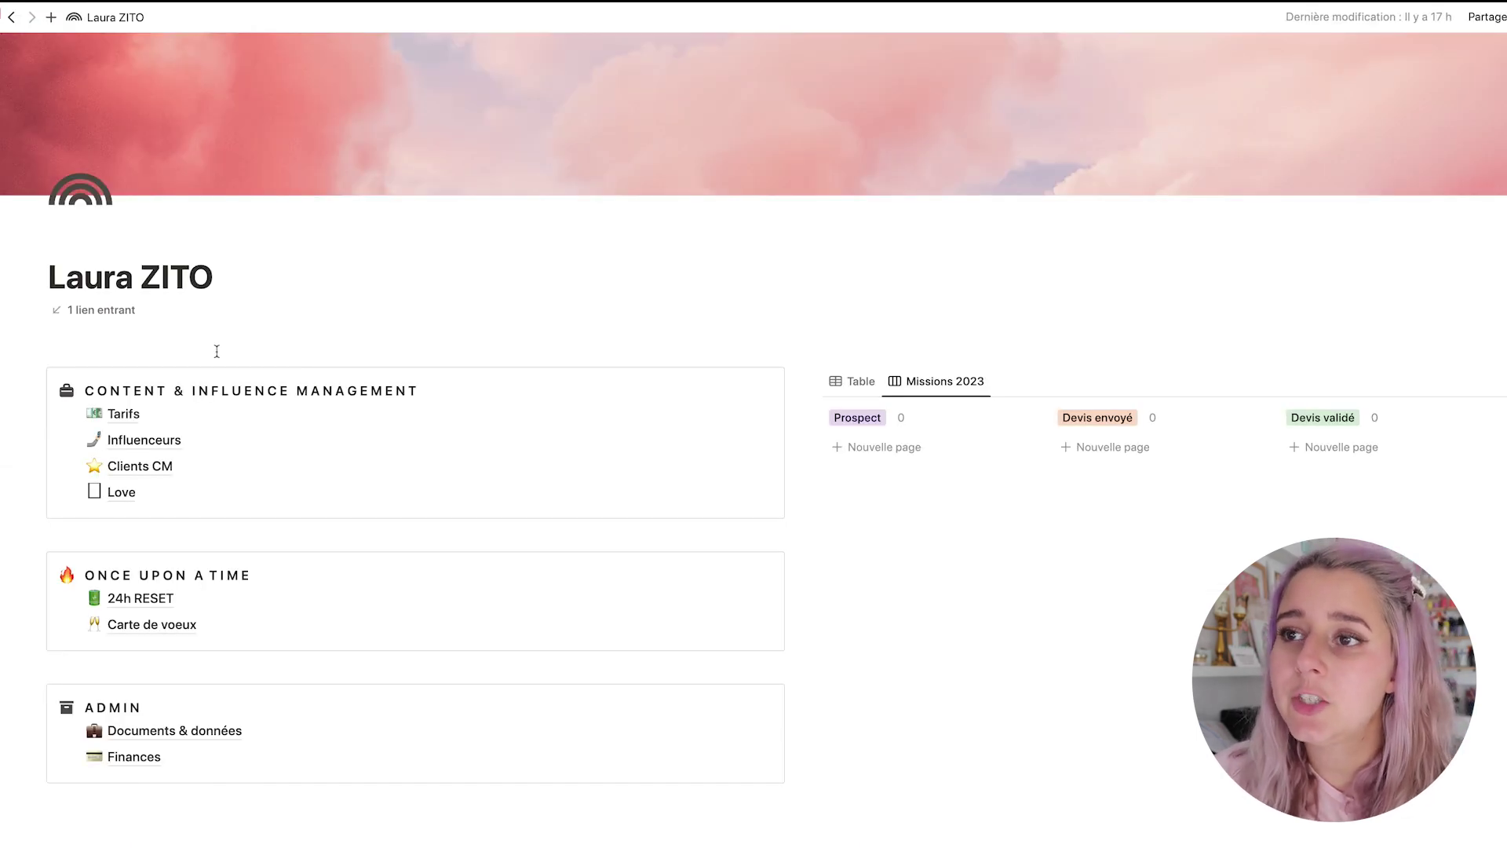
pyautogui.scroll(-1, 217, 351)
pyautogui.scroll(3, 218, 357)
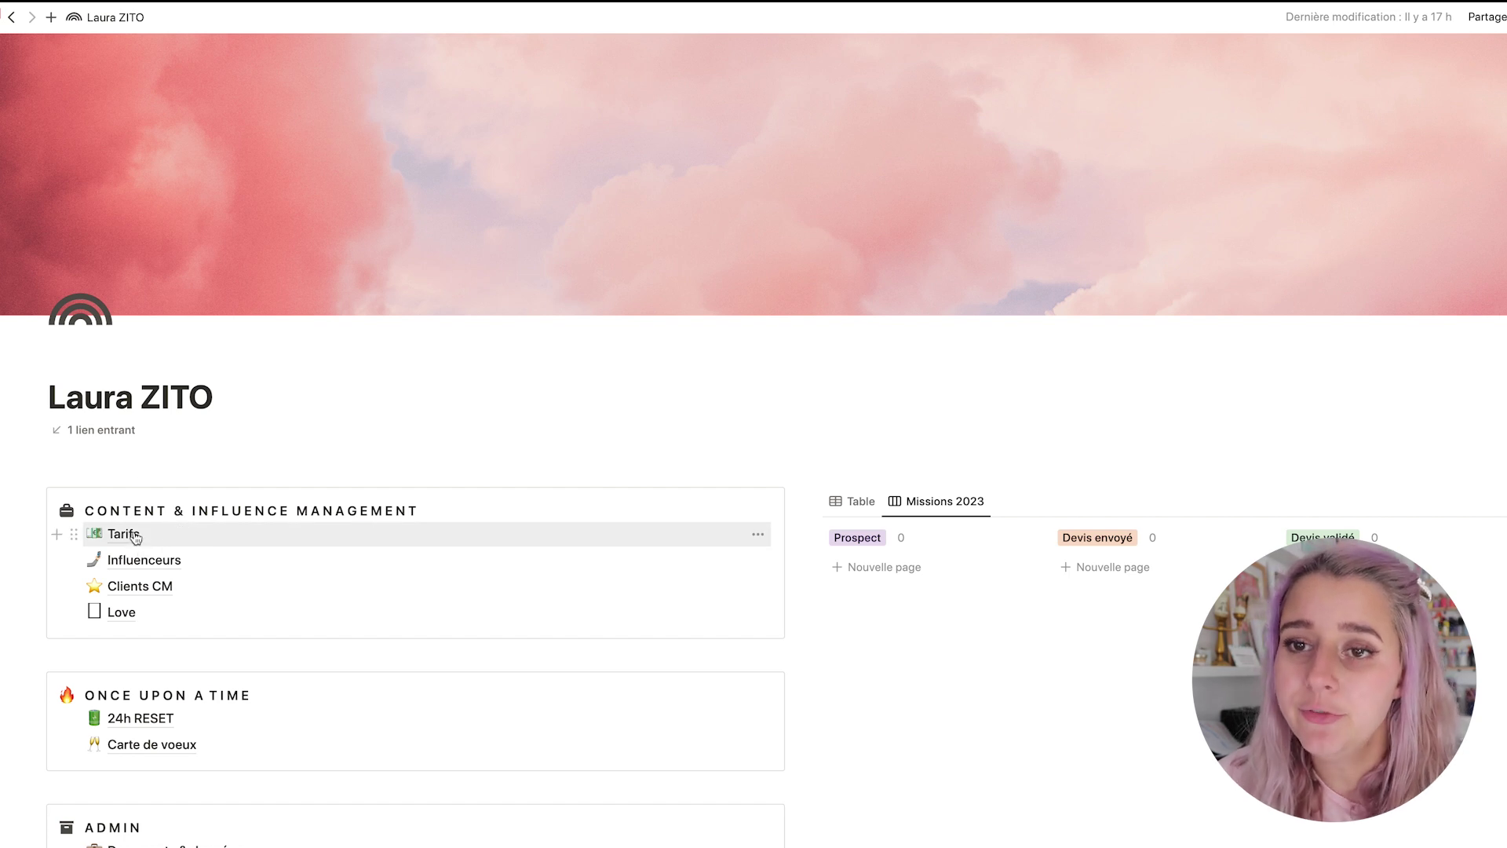
pyautogui.scroll(-1, 137, 536)
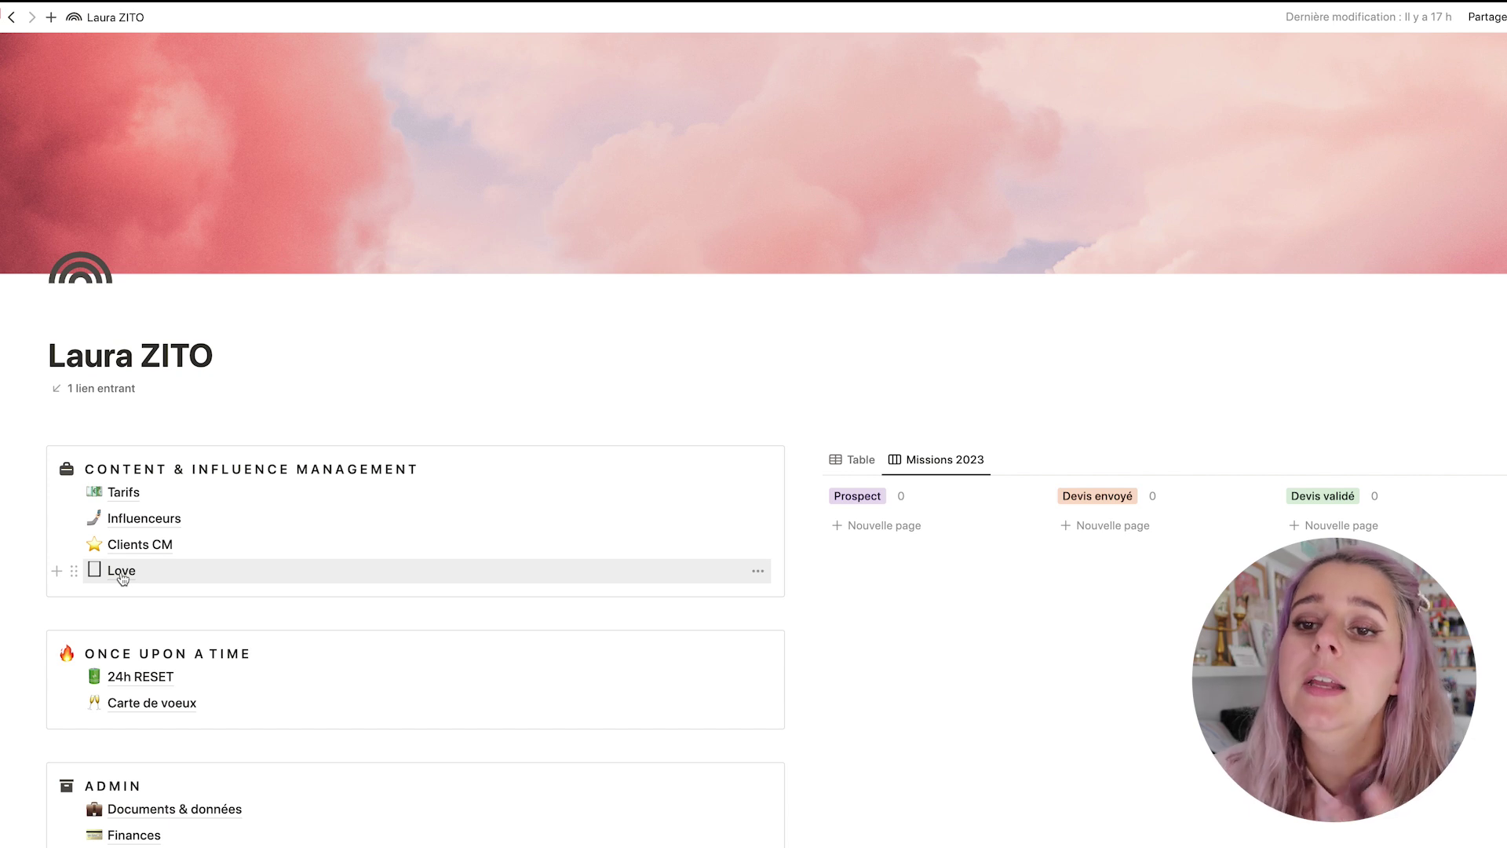
pyautogui.scroll(-2, 126, 577)
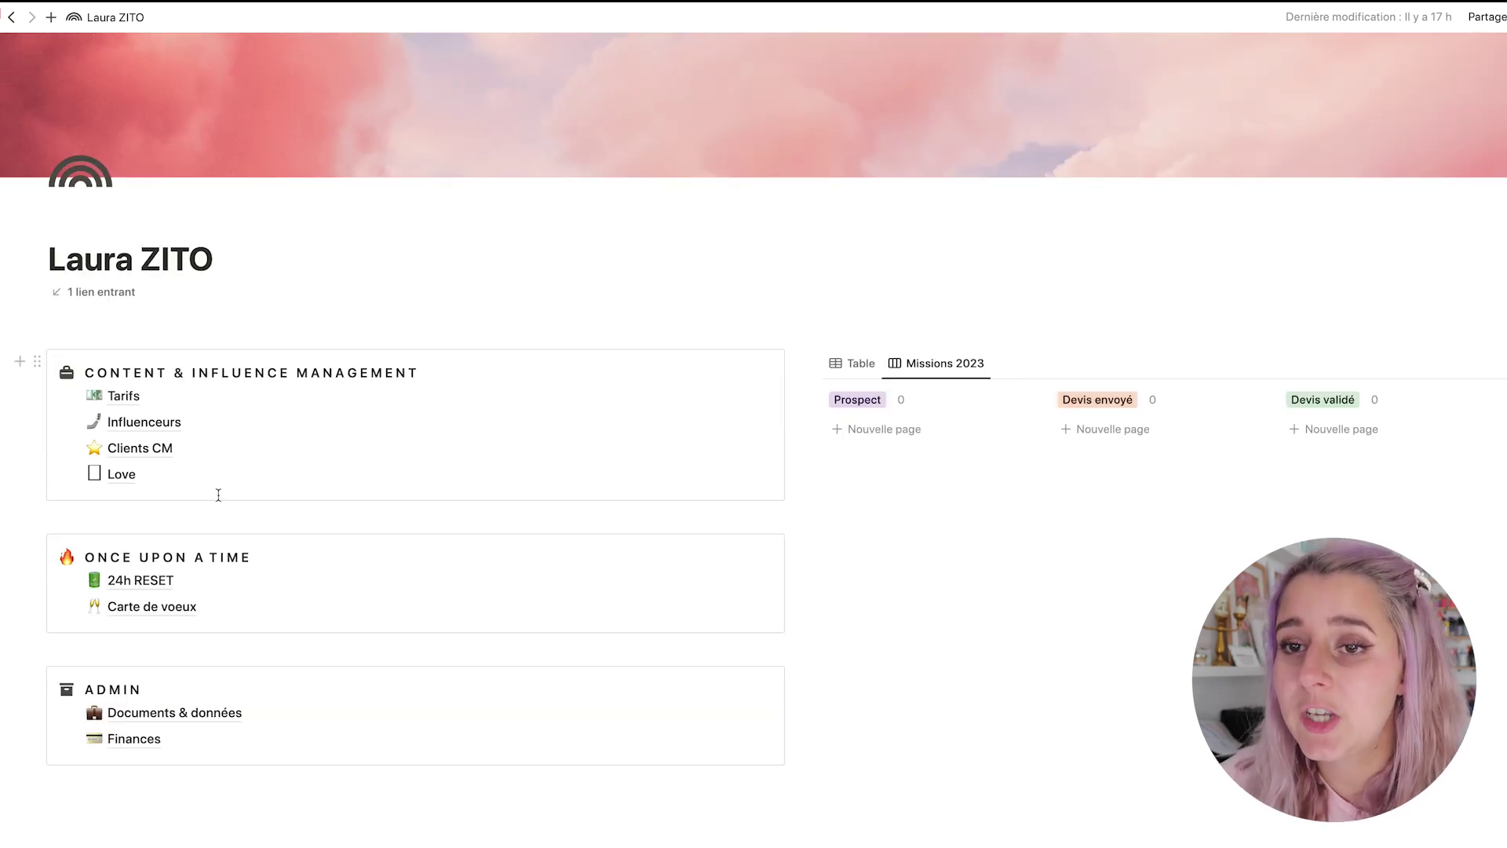
# Examine the Once Upon a Time and Admin blocks and the Missions 2023 board on the owner's page.
pyautogui.scroll(-1, 218, 495)
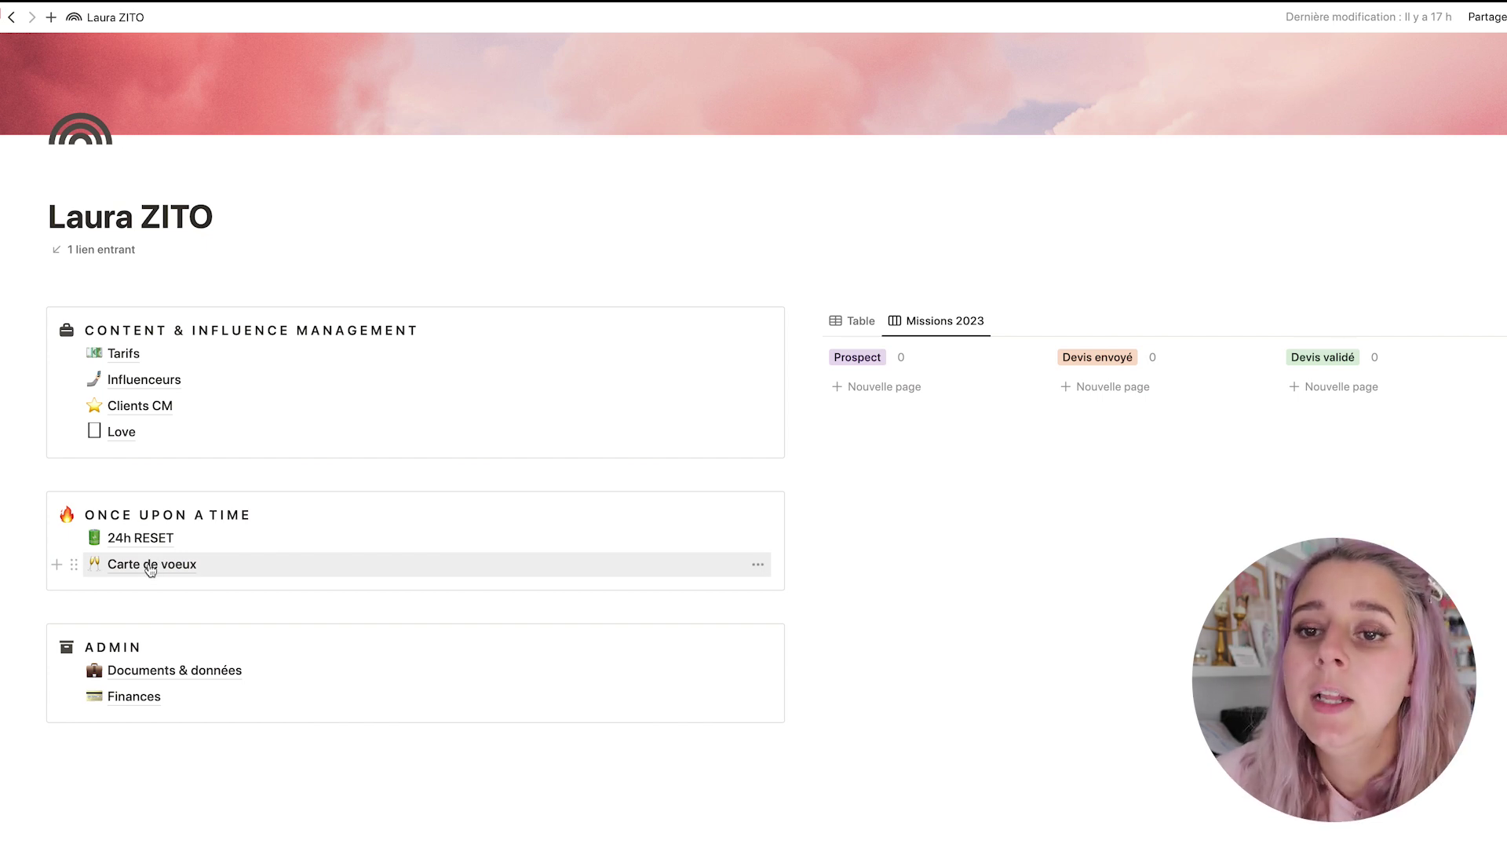
pyautogui.scroll(-2, 150, 570)
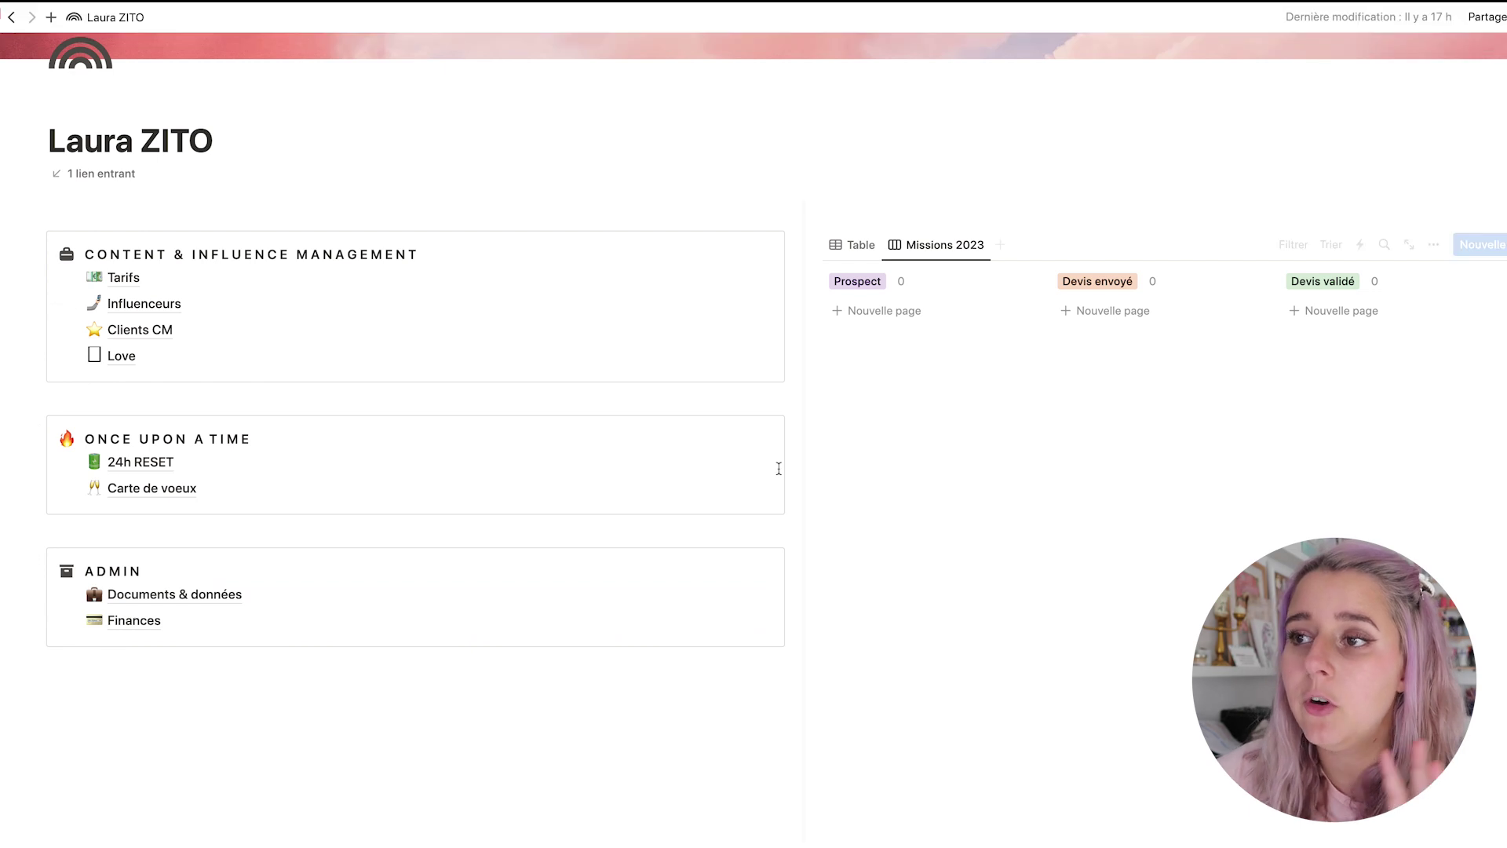
pyautogui.scroll(-3, 864, 416)
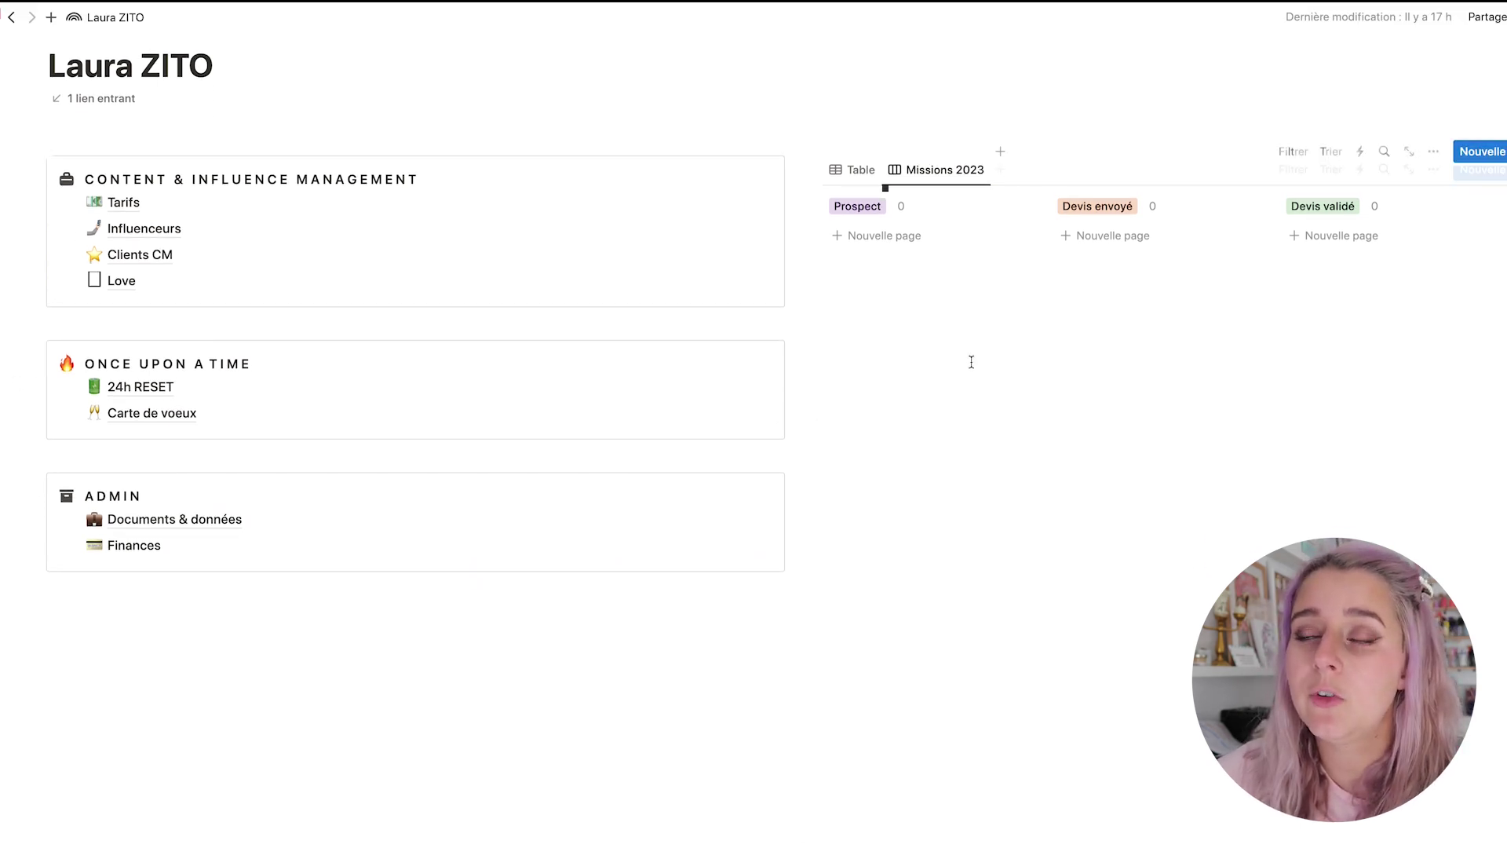
pyautogui.scroll(2, 975, 314)
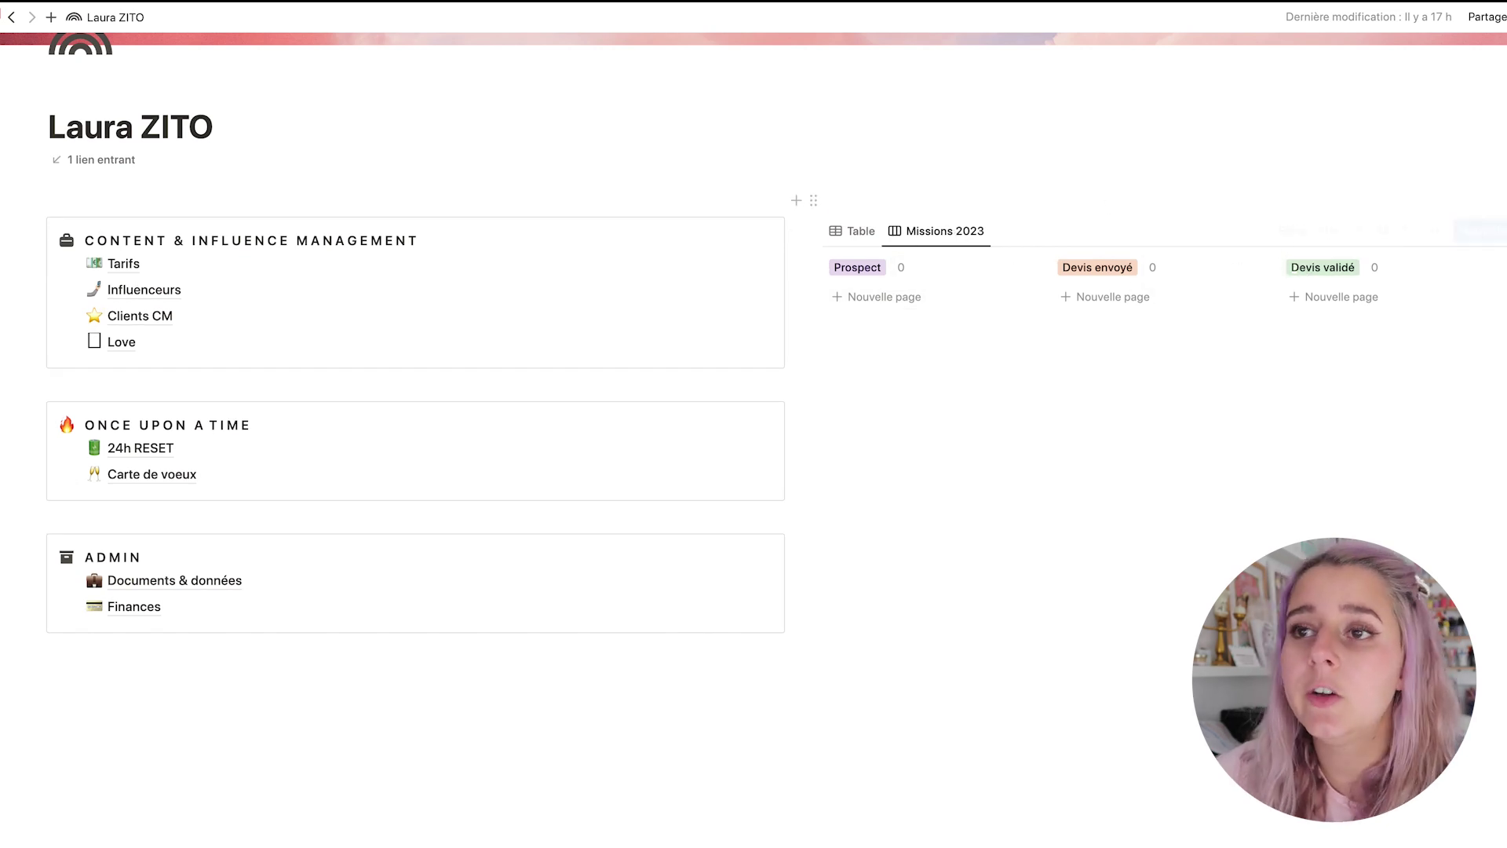
pyautogui.scroll(5, 347, 122)
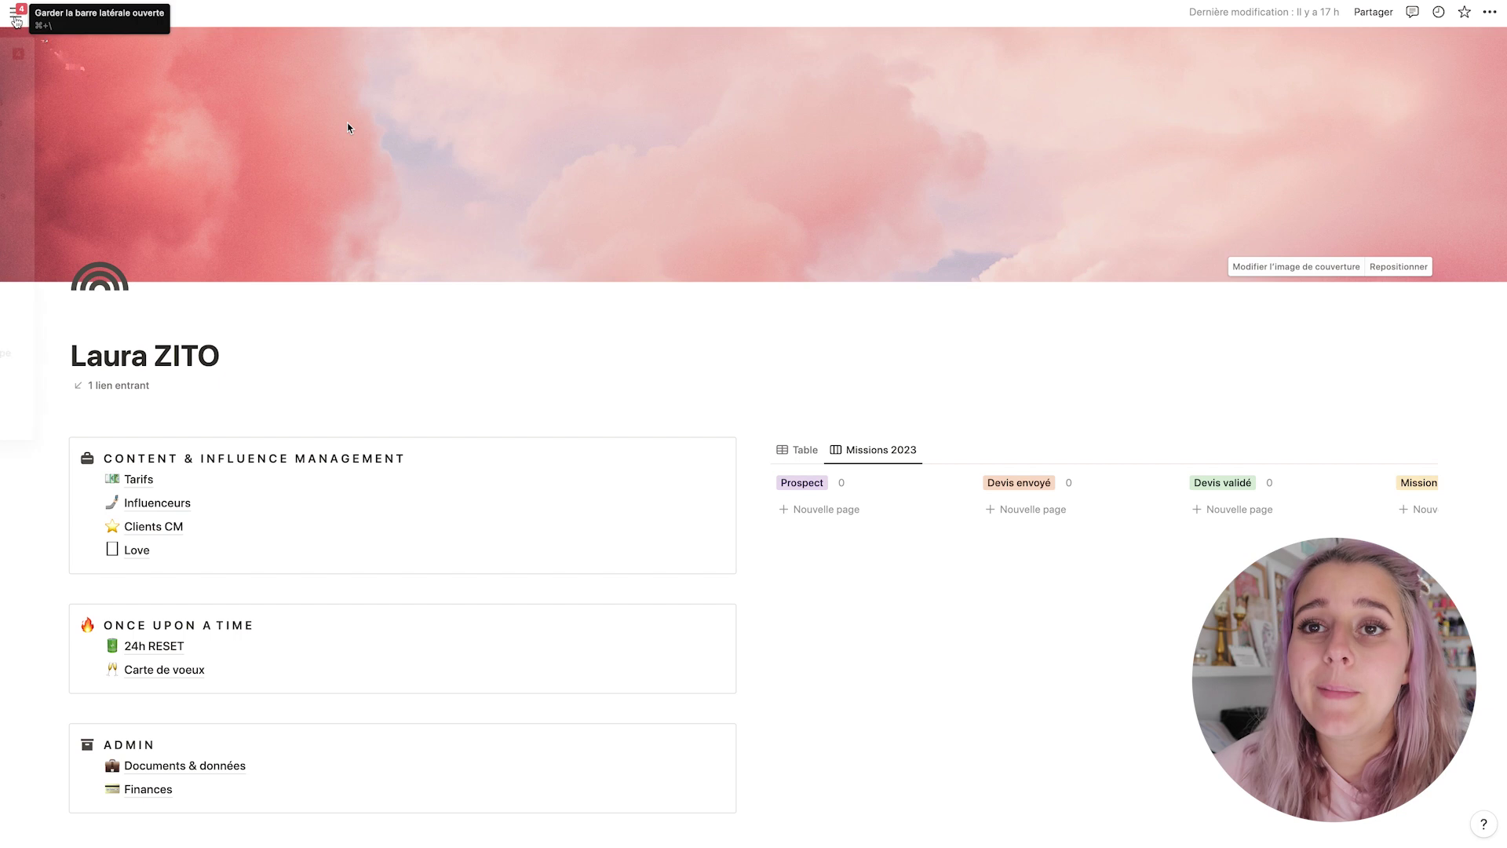
# Open the child's page with the heart icon and examine the Âge, Univers, Saisons and Livres blocks under Activités.
pyautogui.moveTo(16, 22)
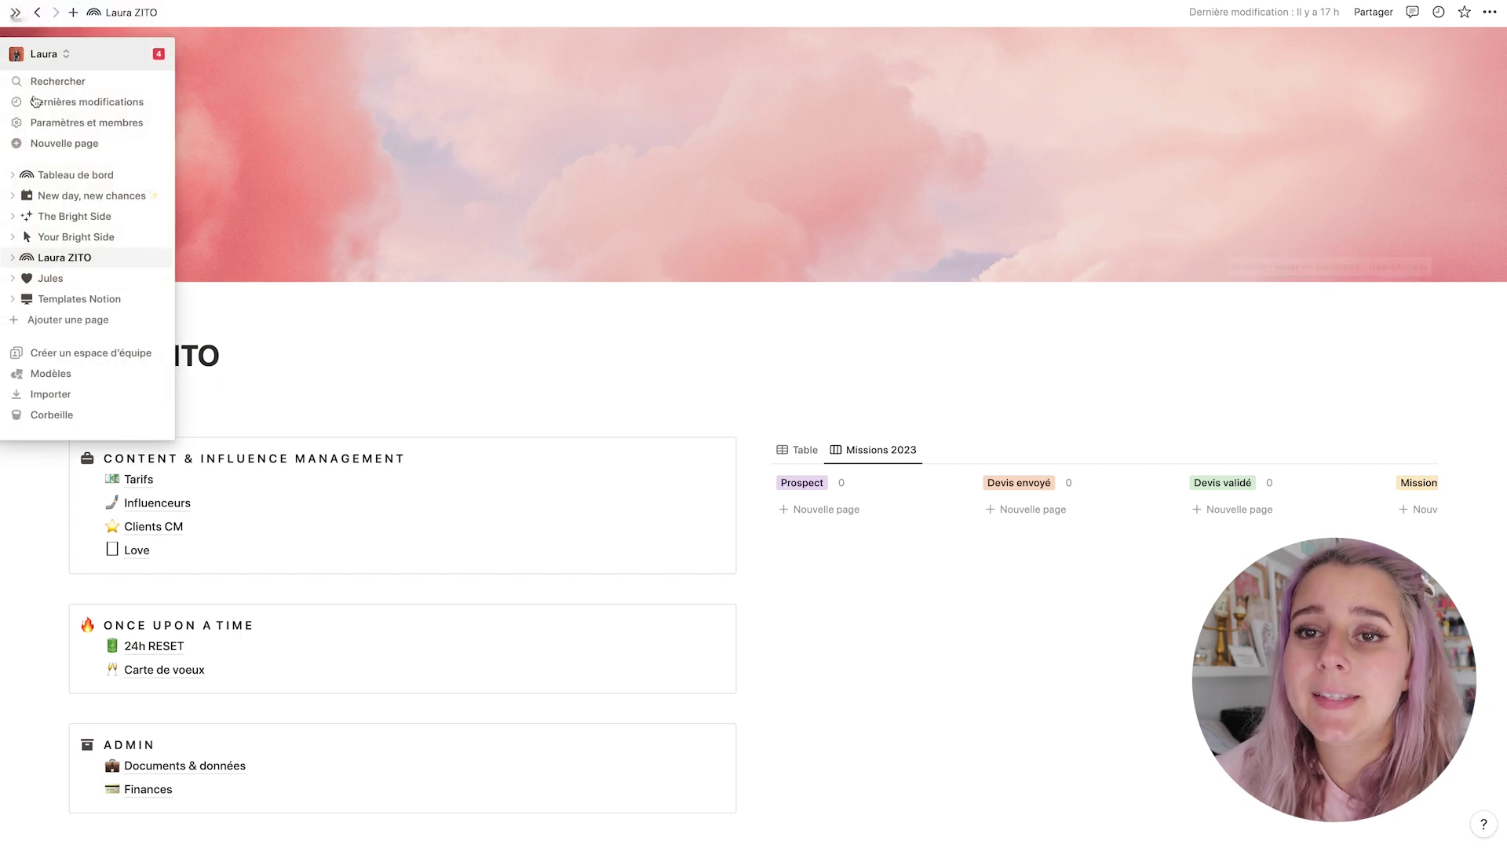
pyautogui.click(61, 280)
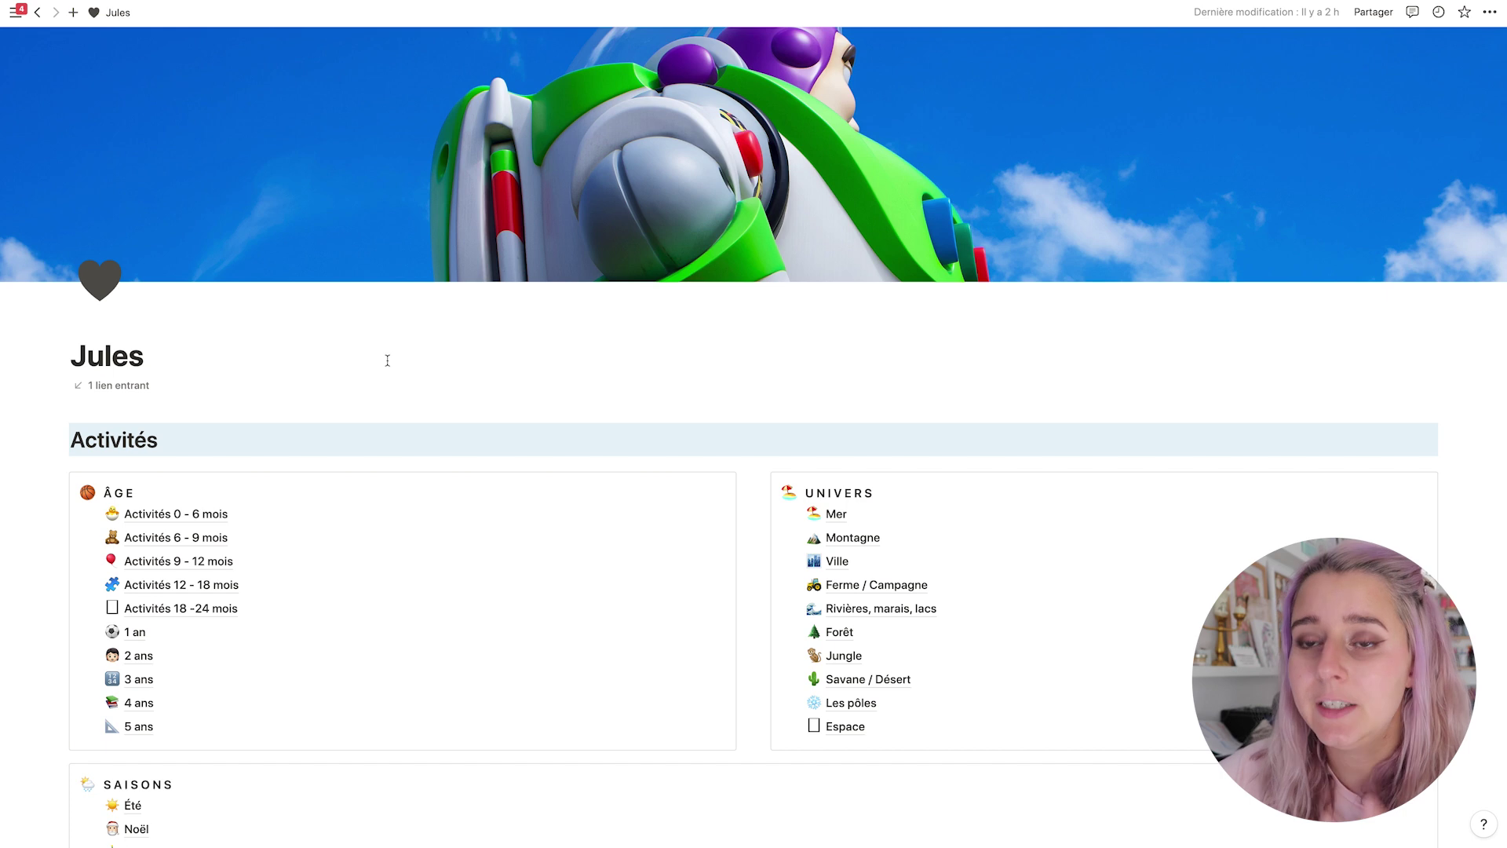
pyautogui.scroll(-2, 387, 360)
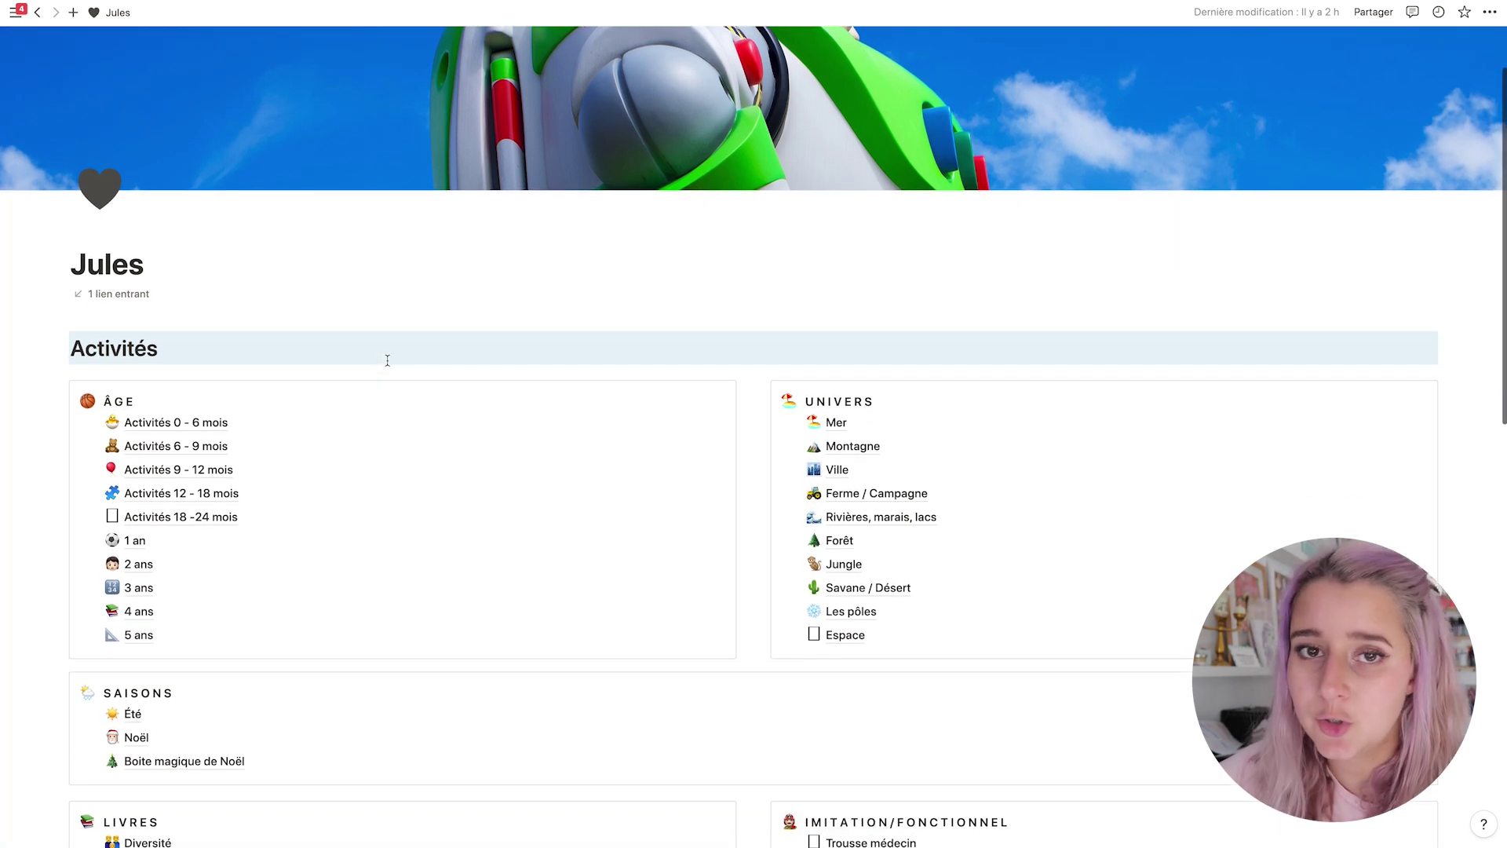
pyautogui.scroll(-2, 387, 360)
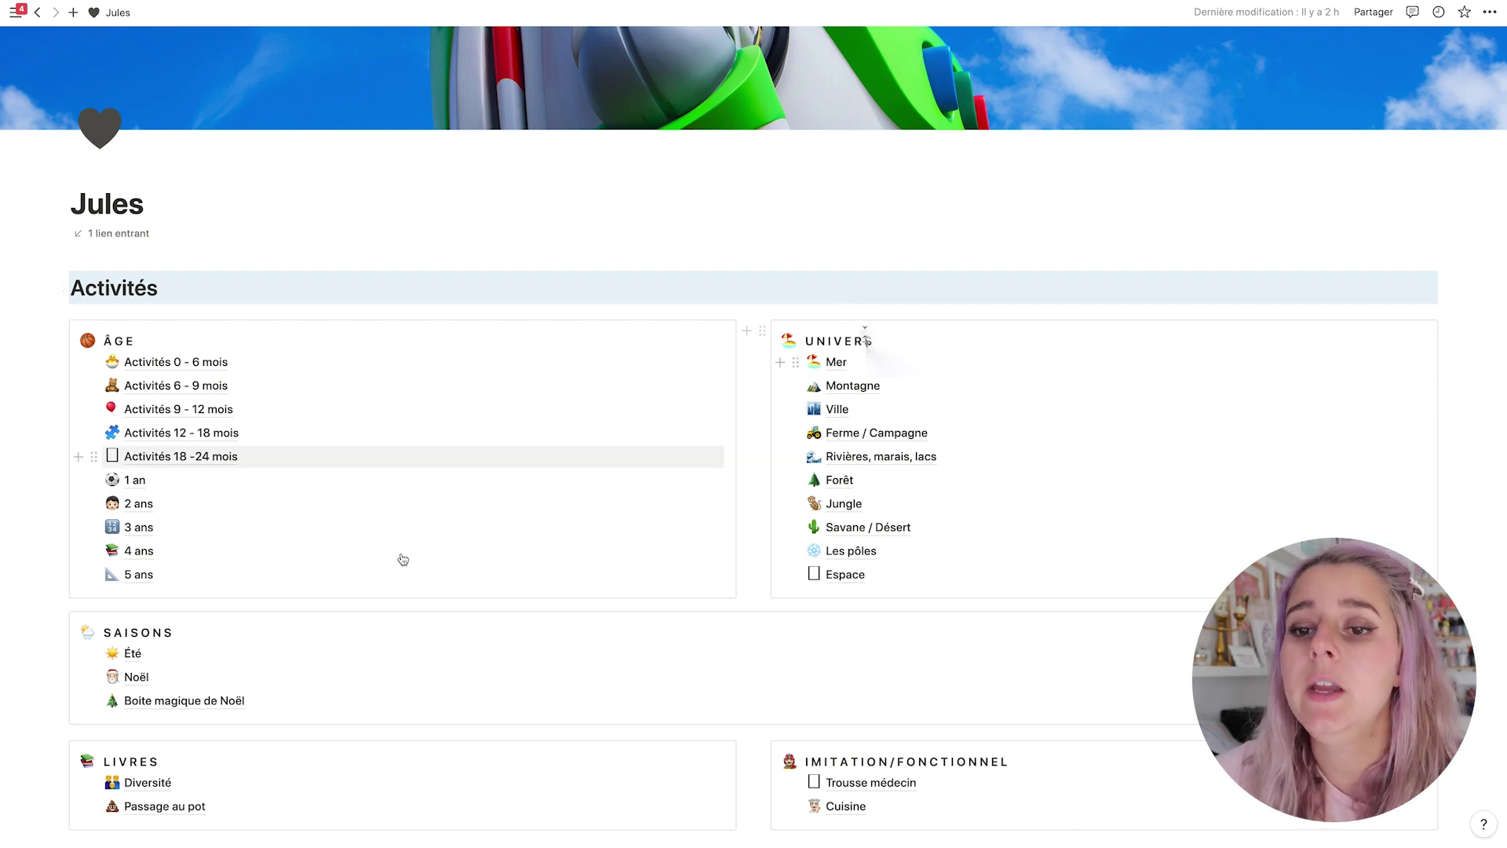
pyautogui.scroll(-1, 182, 657)
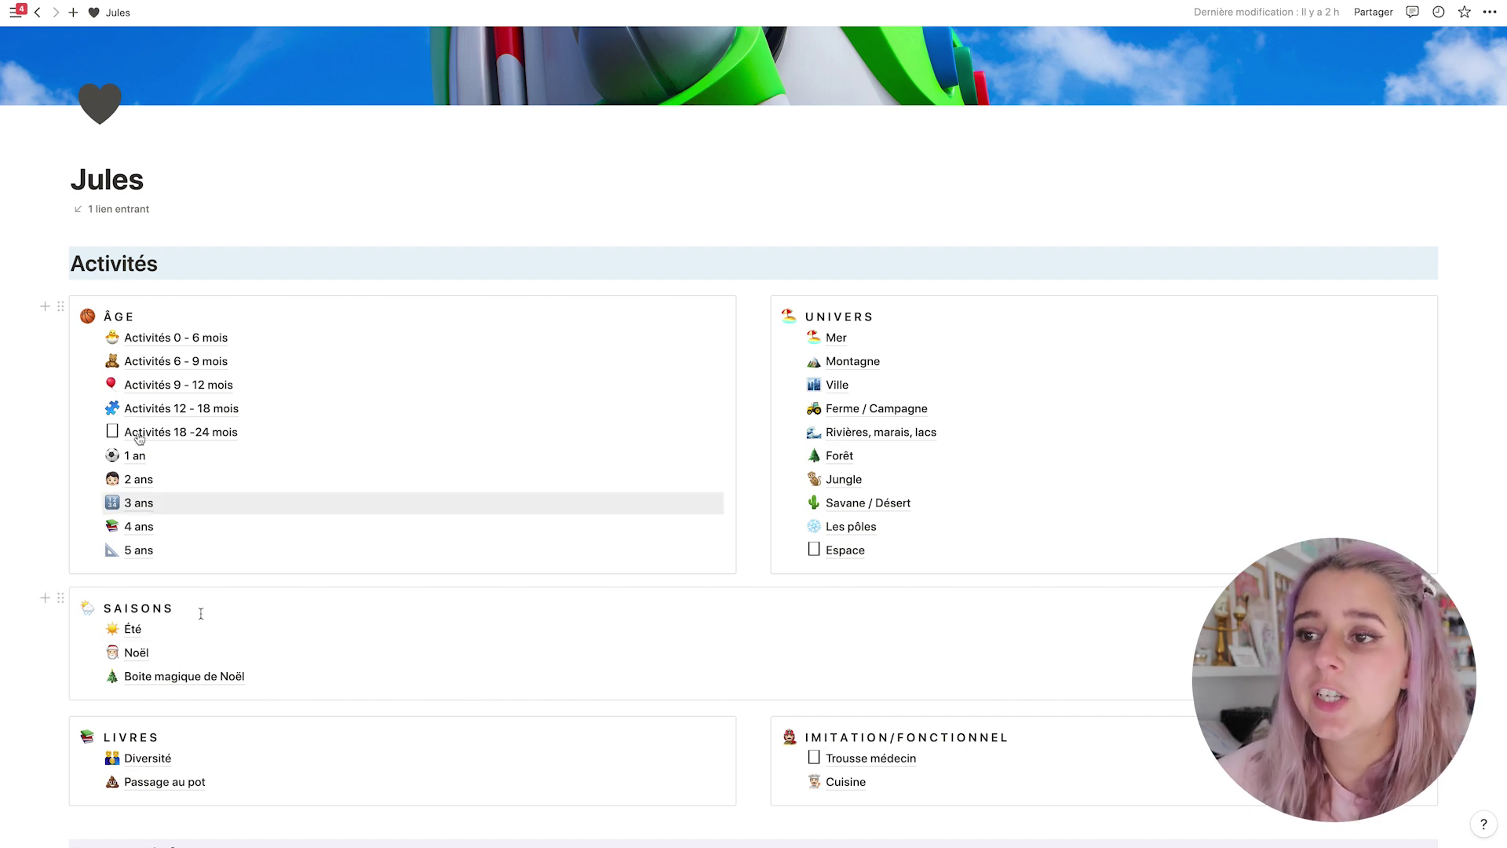
pyautogui.scroll(-3, 653, 542)
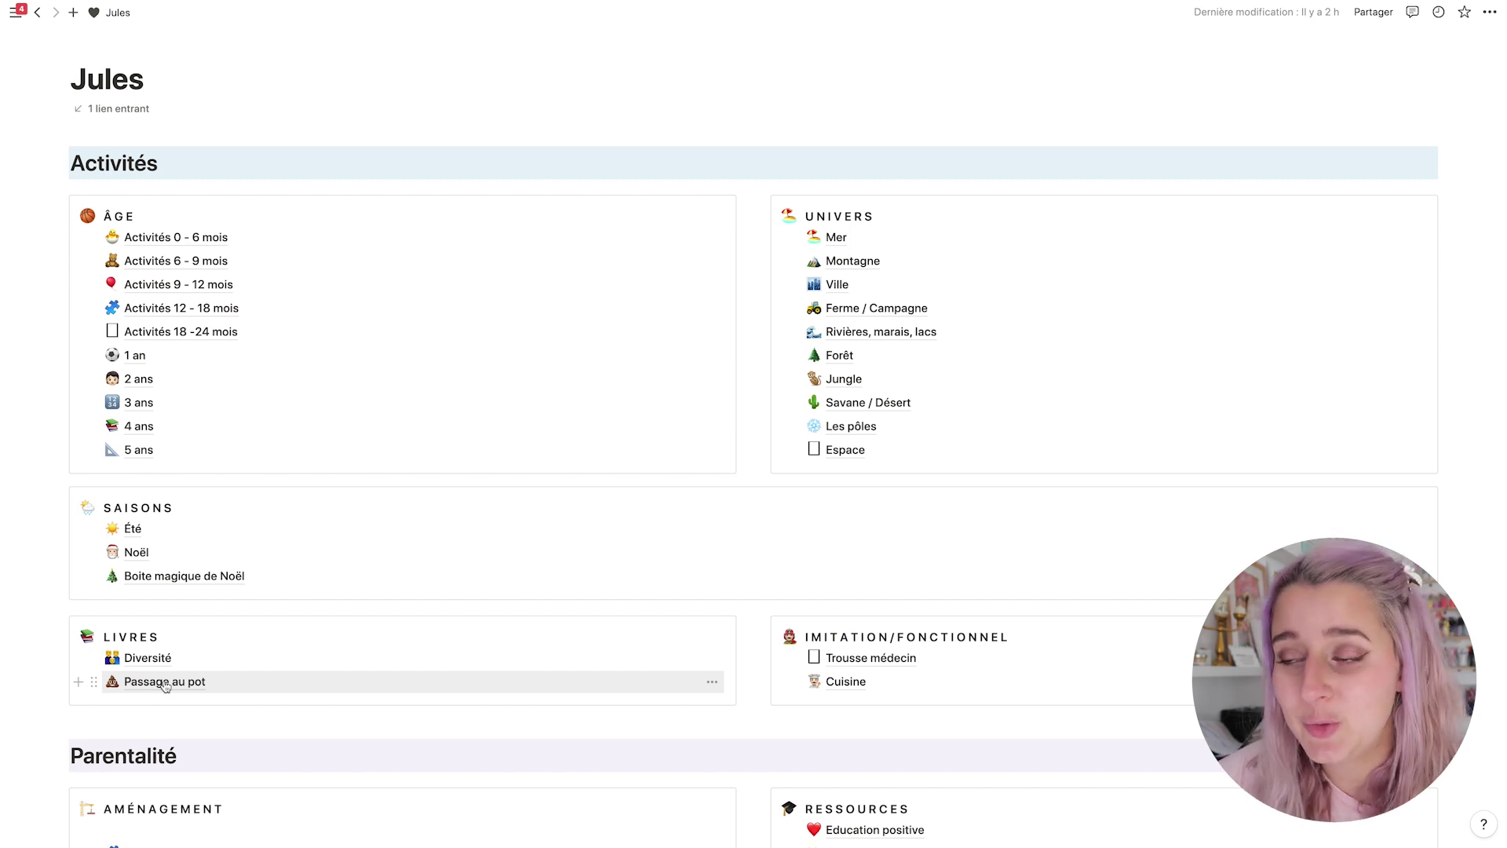
# Examine the Imitation/Fonctionnel block and the Aménagement, Ressources and Checklist blocks under Parentalité on the child's page.
pyautogui.scroll(-1, 159, 685)
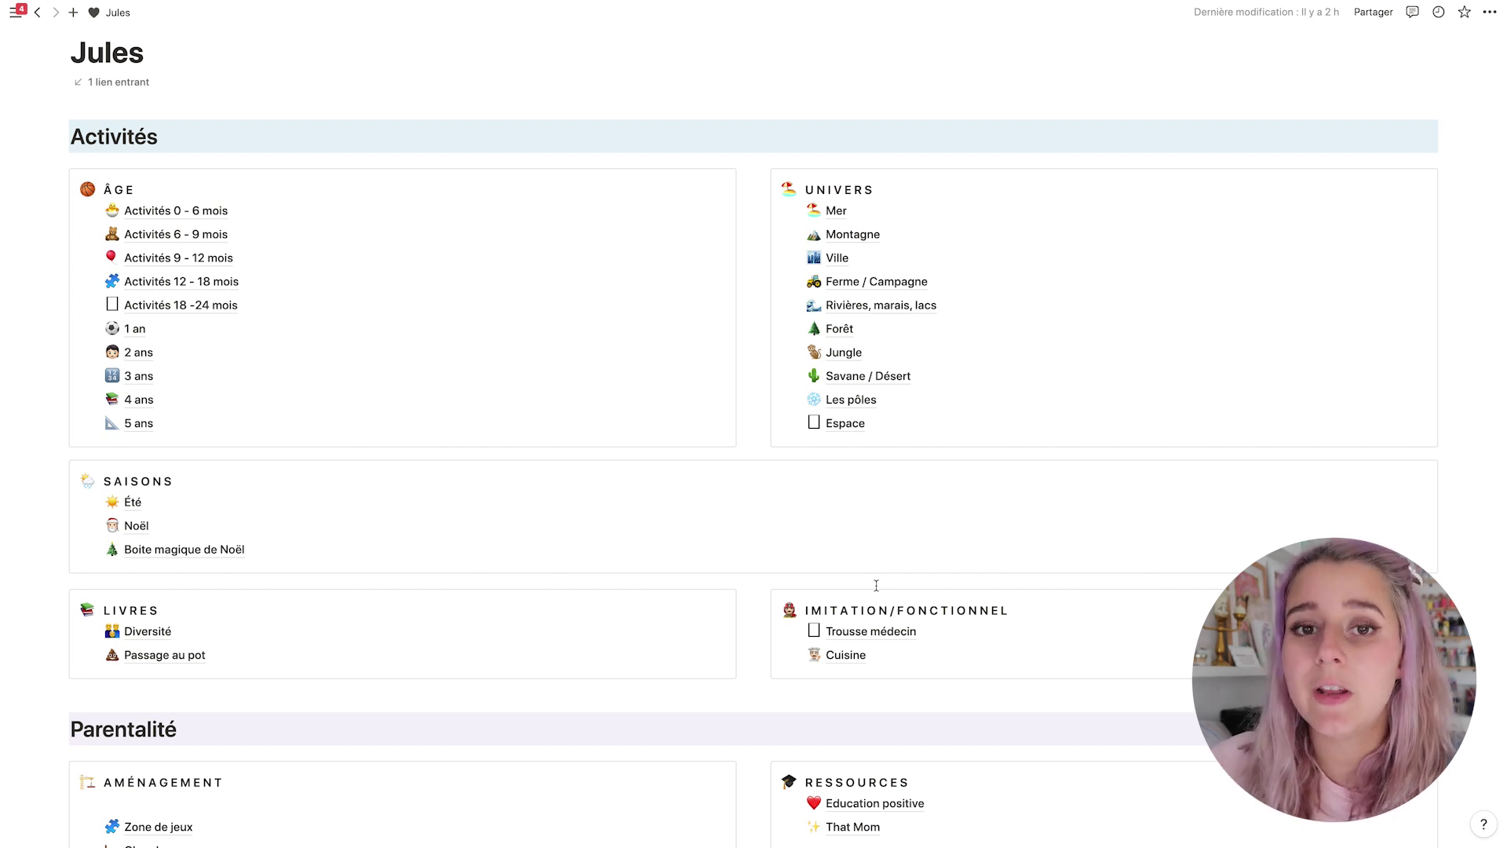
pyautogui.scroll(-2, 871, 582)
pyautogui.scroll(-5, 867, 585)
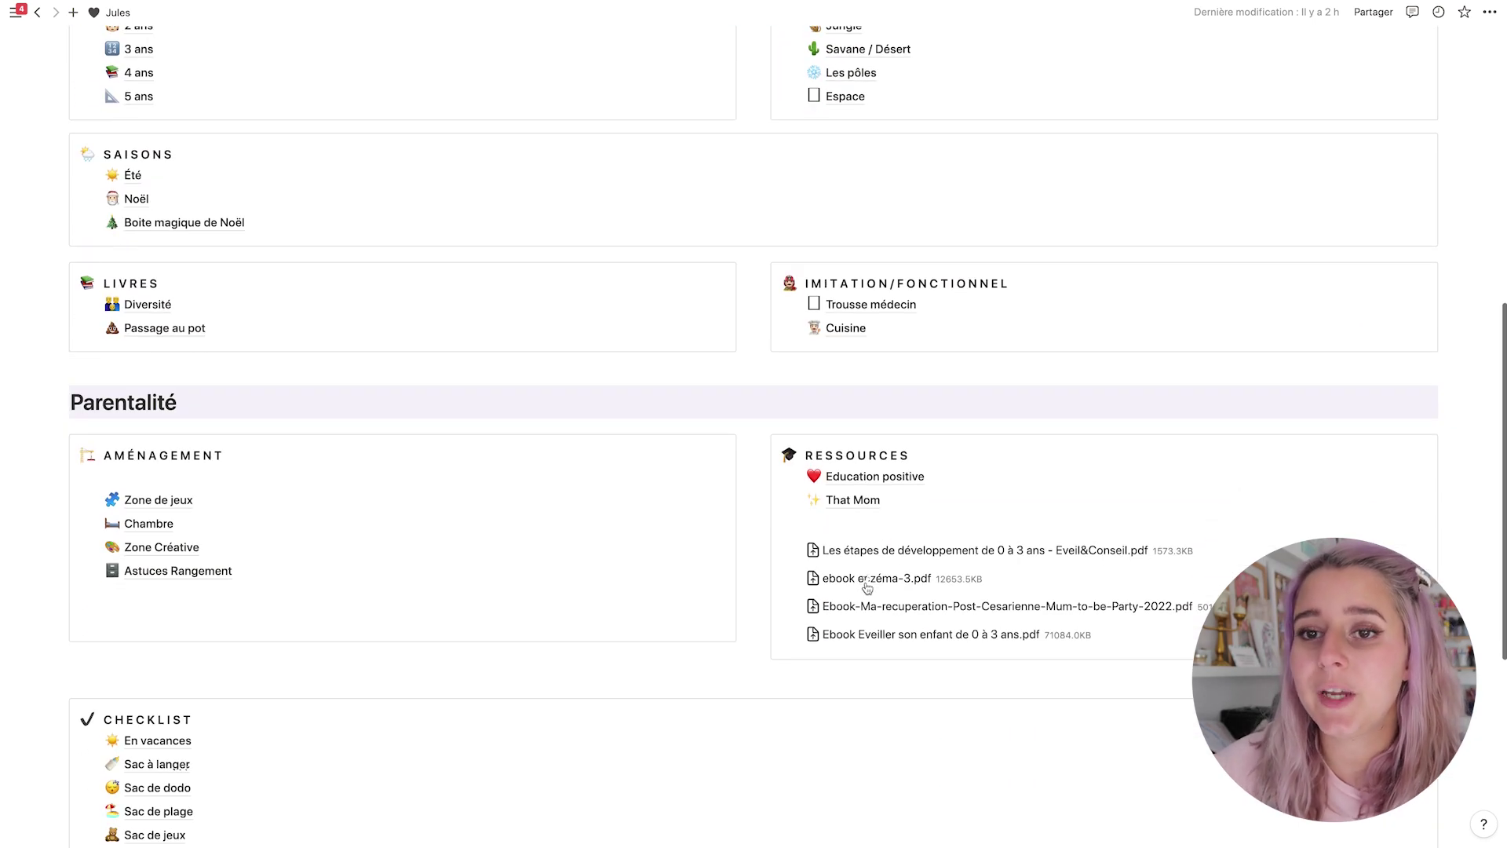
pyautogui.scroll(-3, 867, 587)
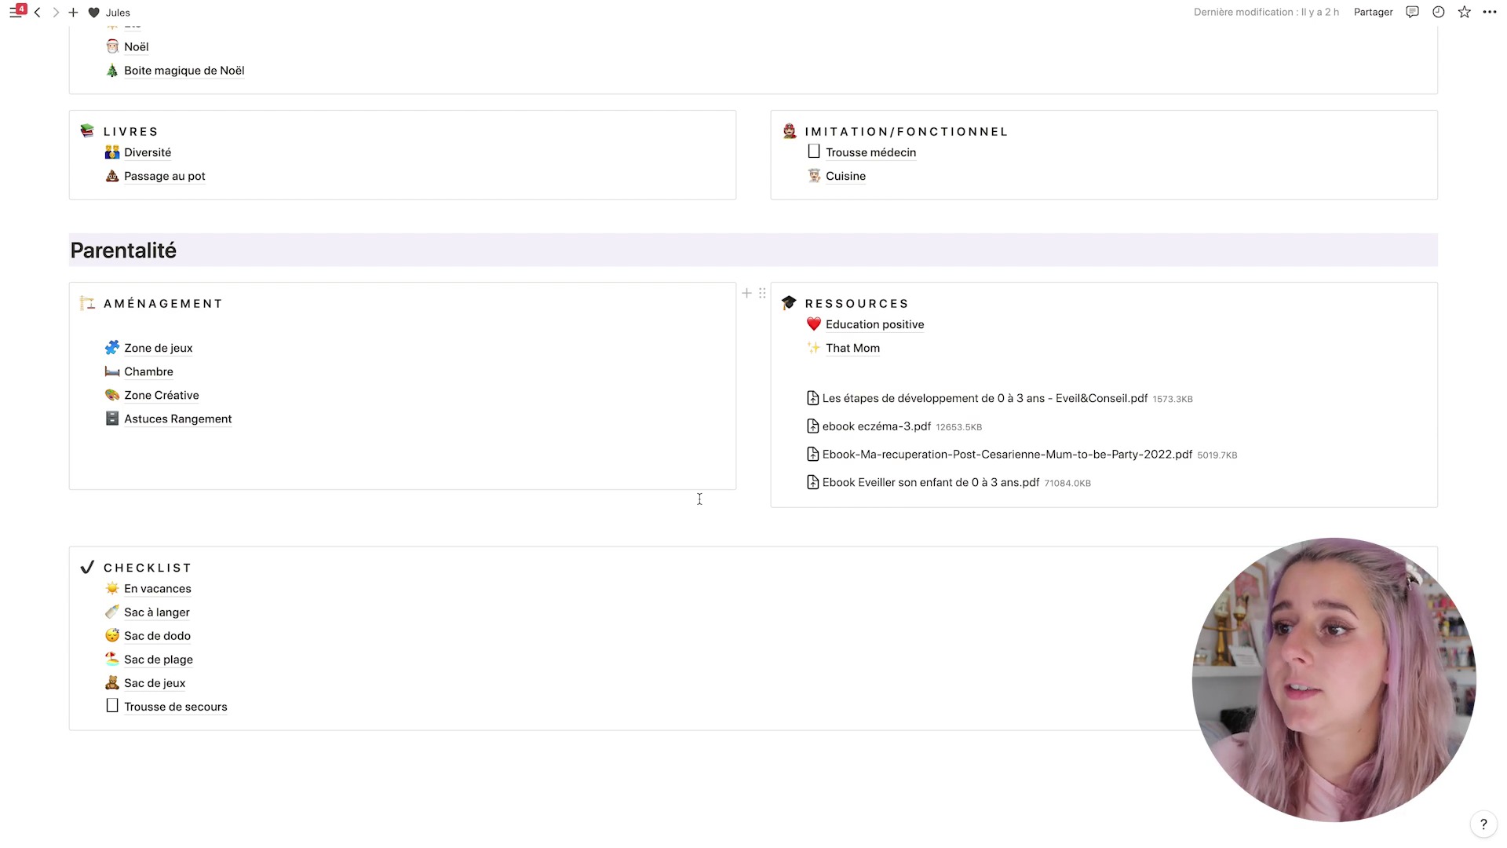
pyautogui.scroll(-1, 651, 503)
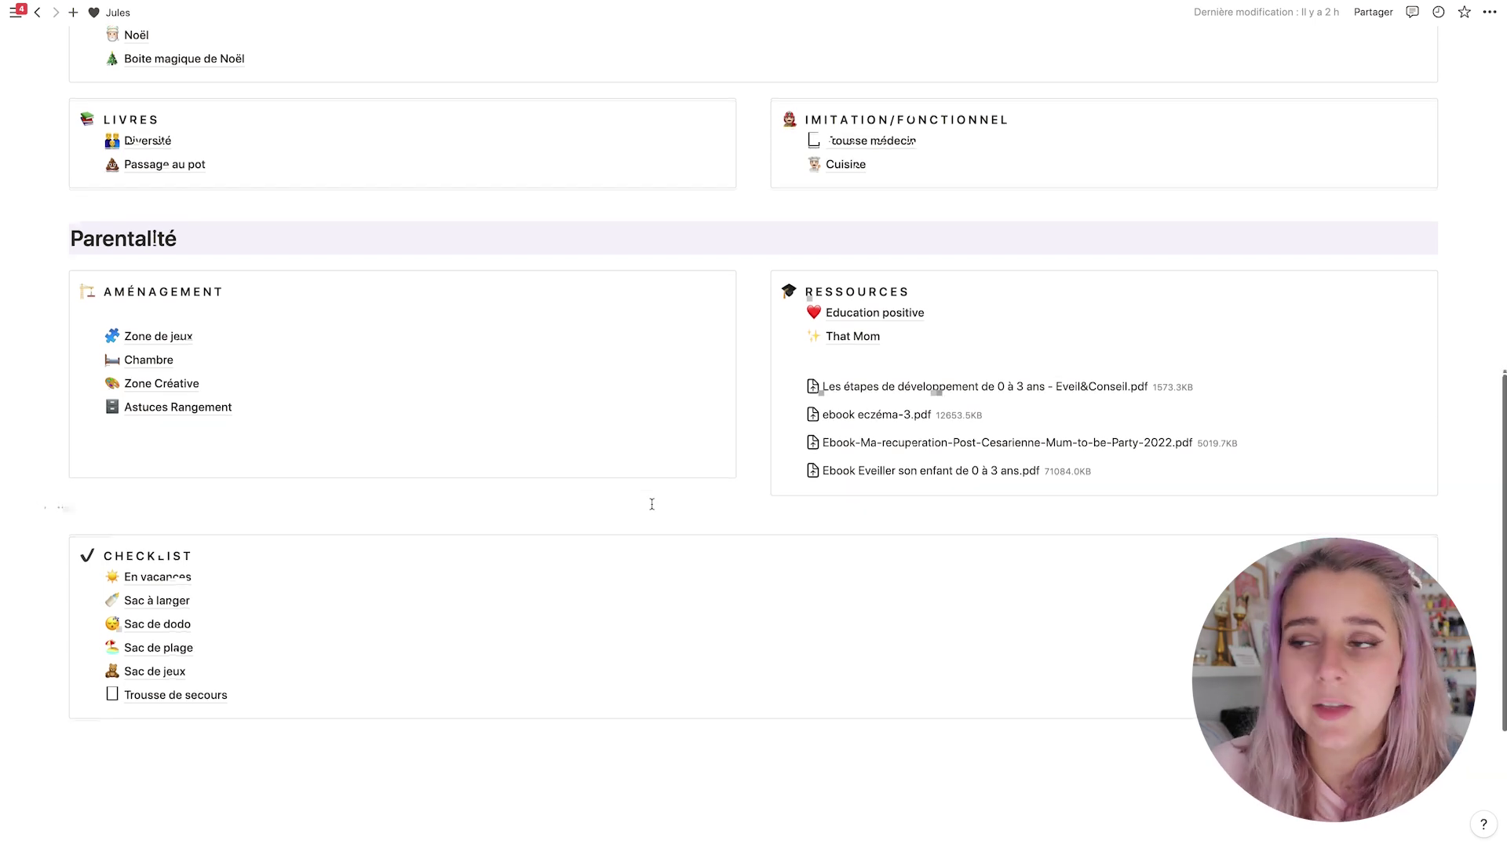
pyautogui.scroll(-1, 651, 504)
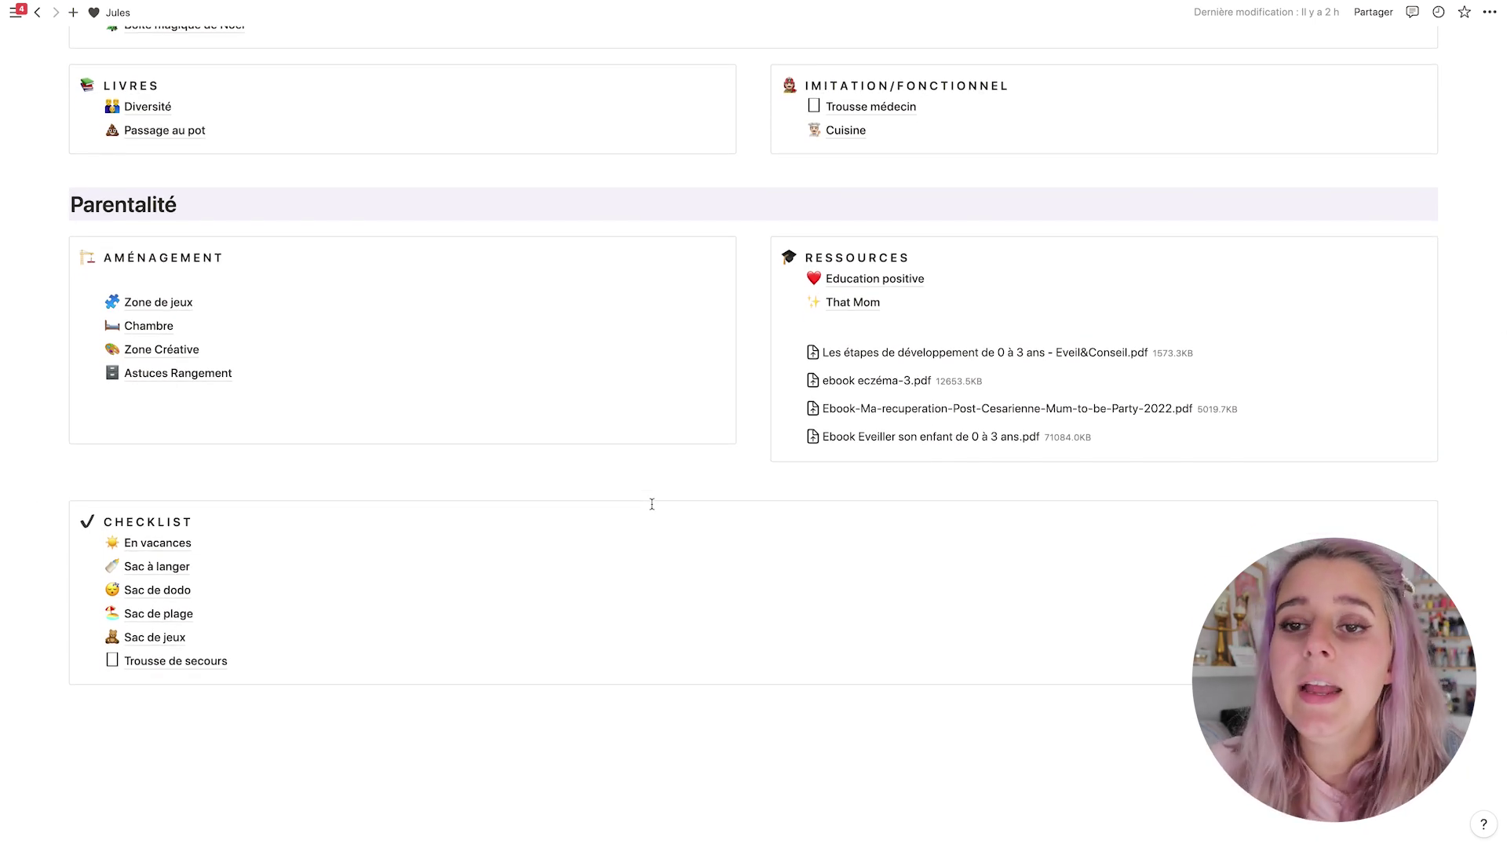
pyautogui.scroll(-3, 652, 504)
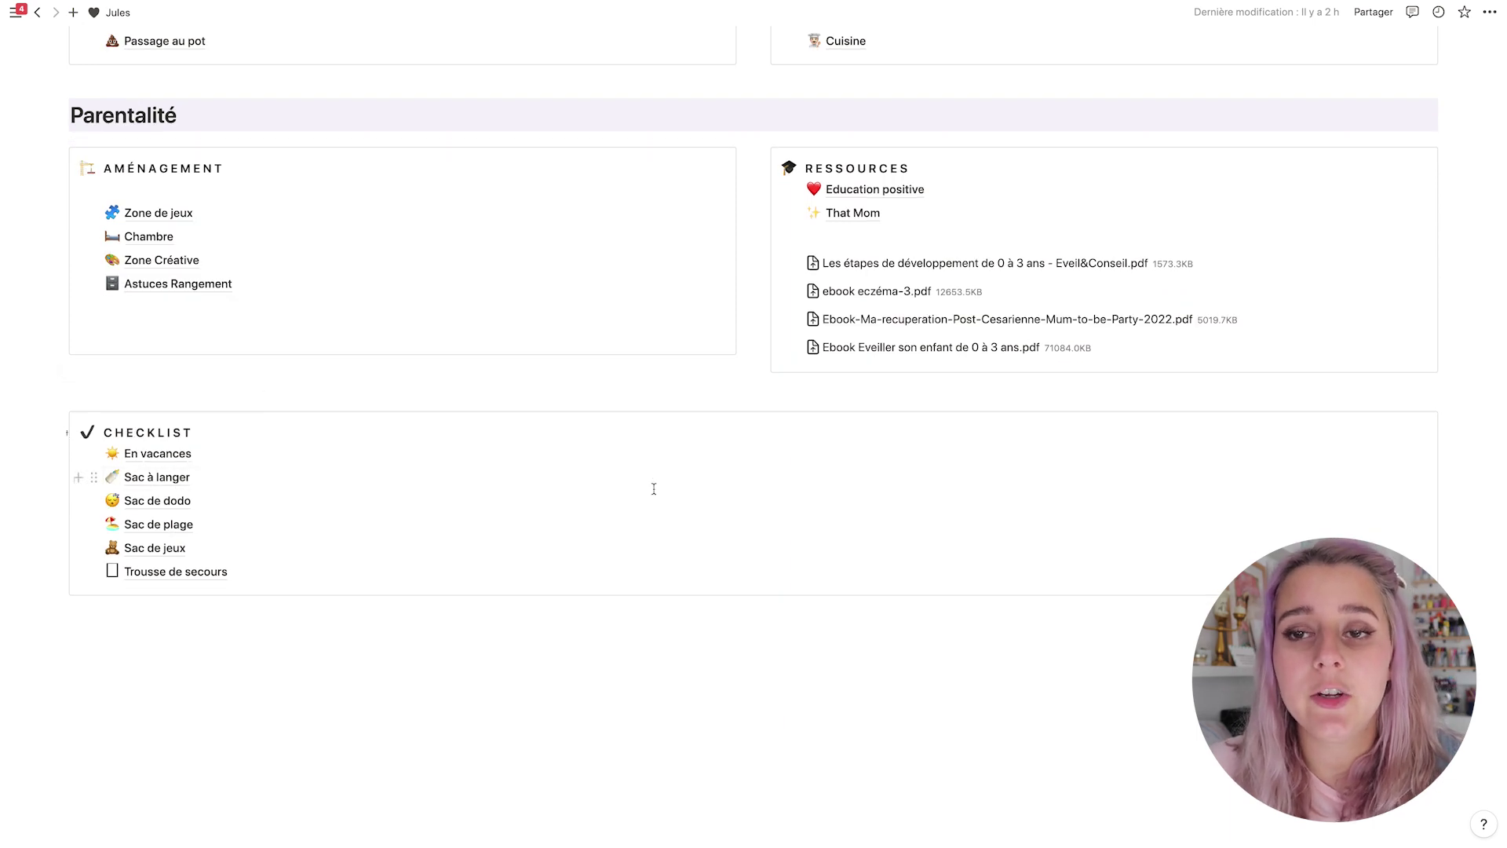
# View the En vacances checklist, return to the child's page and review its Checklist block.
pyautogui.click(151, 454)
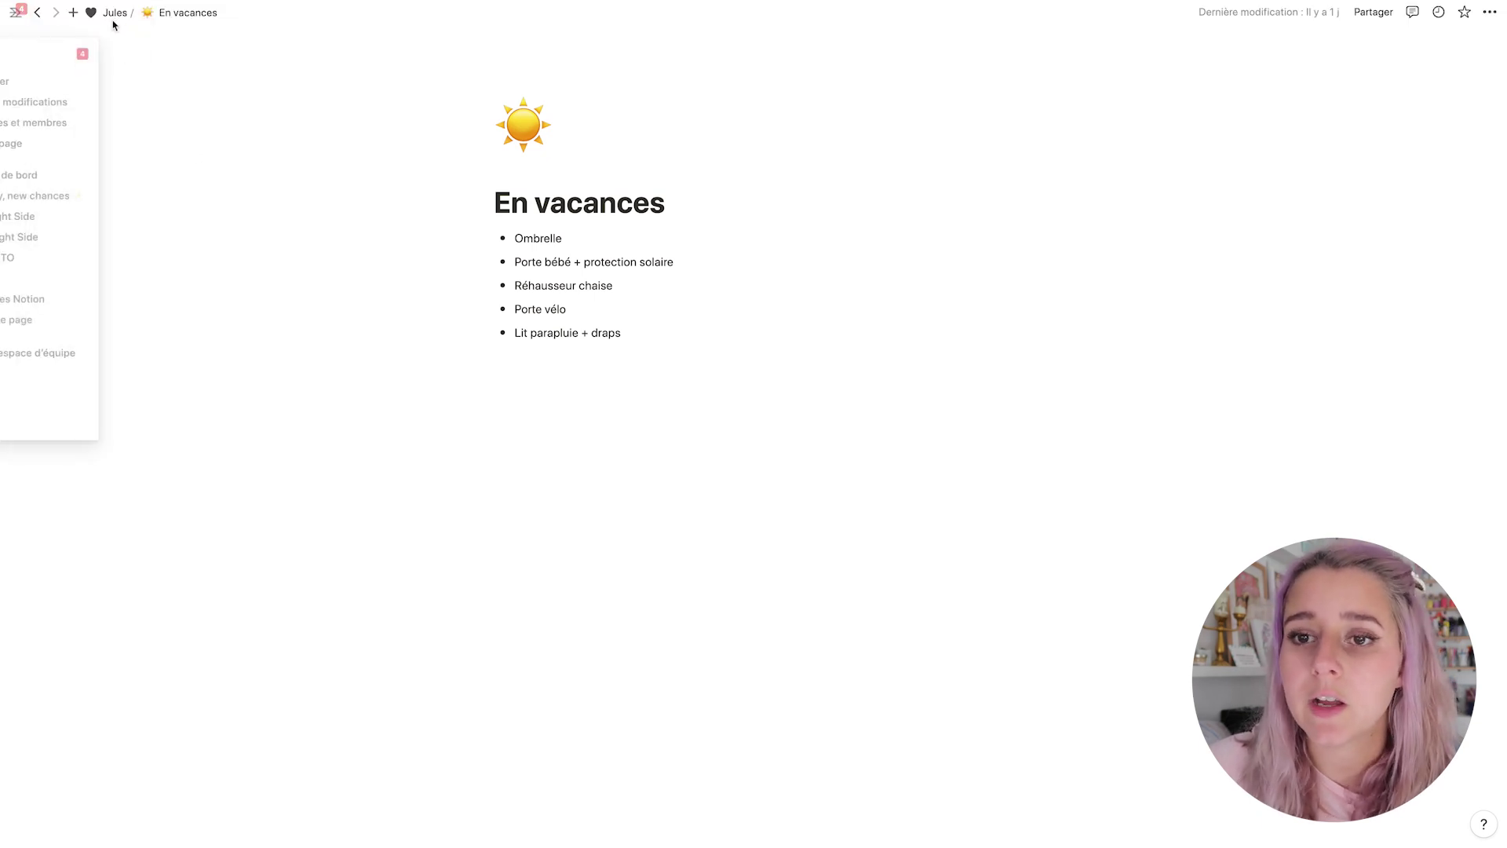
pyautogui.click(115, 12)
pyautogui.scroll(-10, 179, 587)
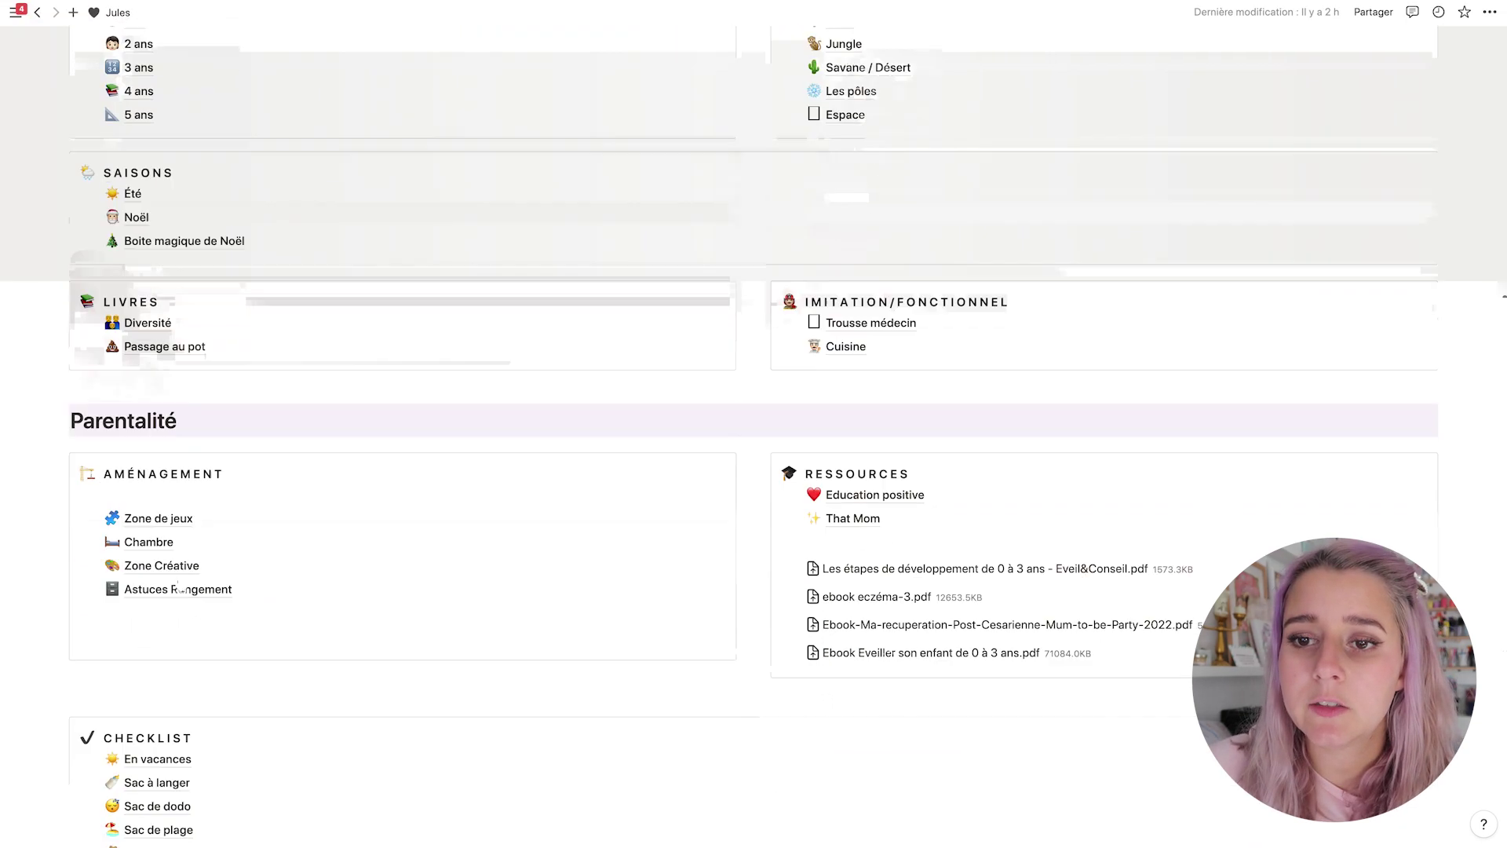
pyautogui.scroll(-3, 179, 587)
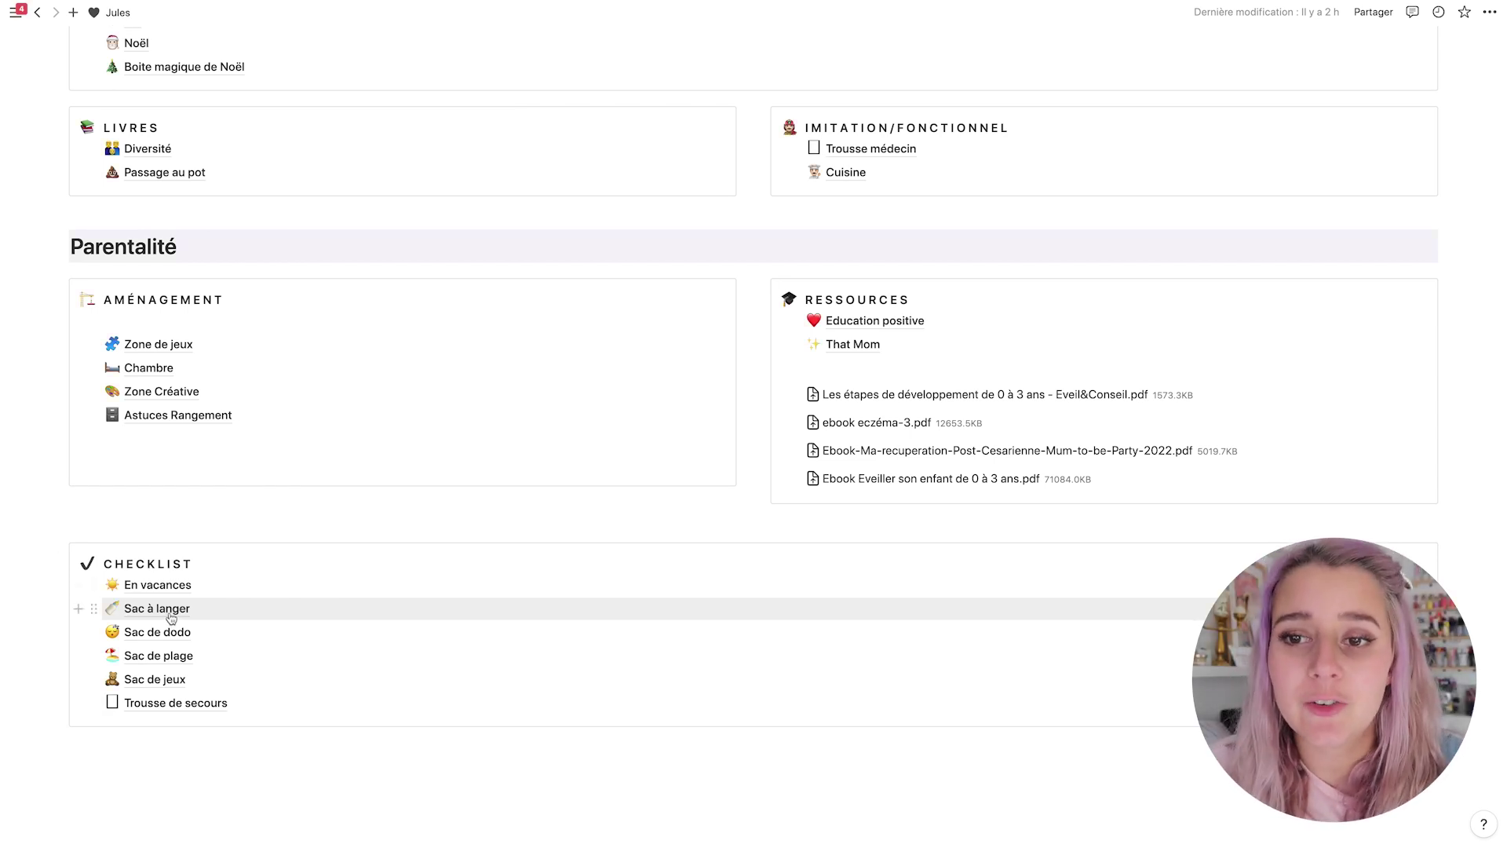
pyautogui.scroll(1, 236, 541)
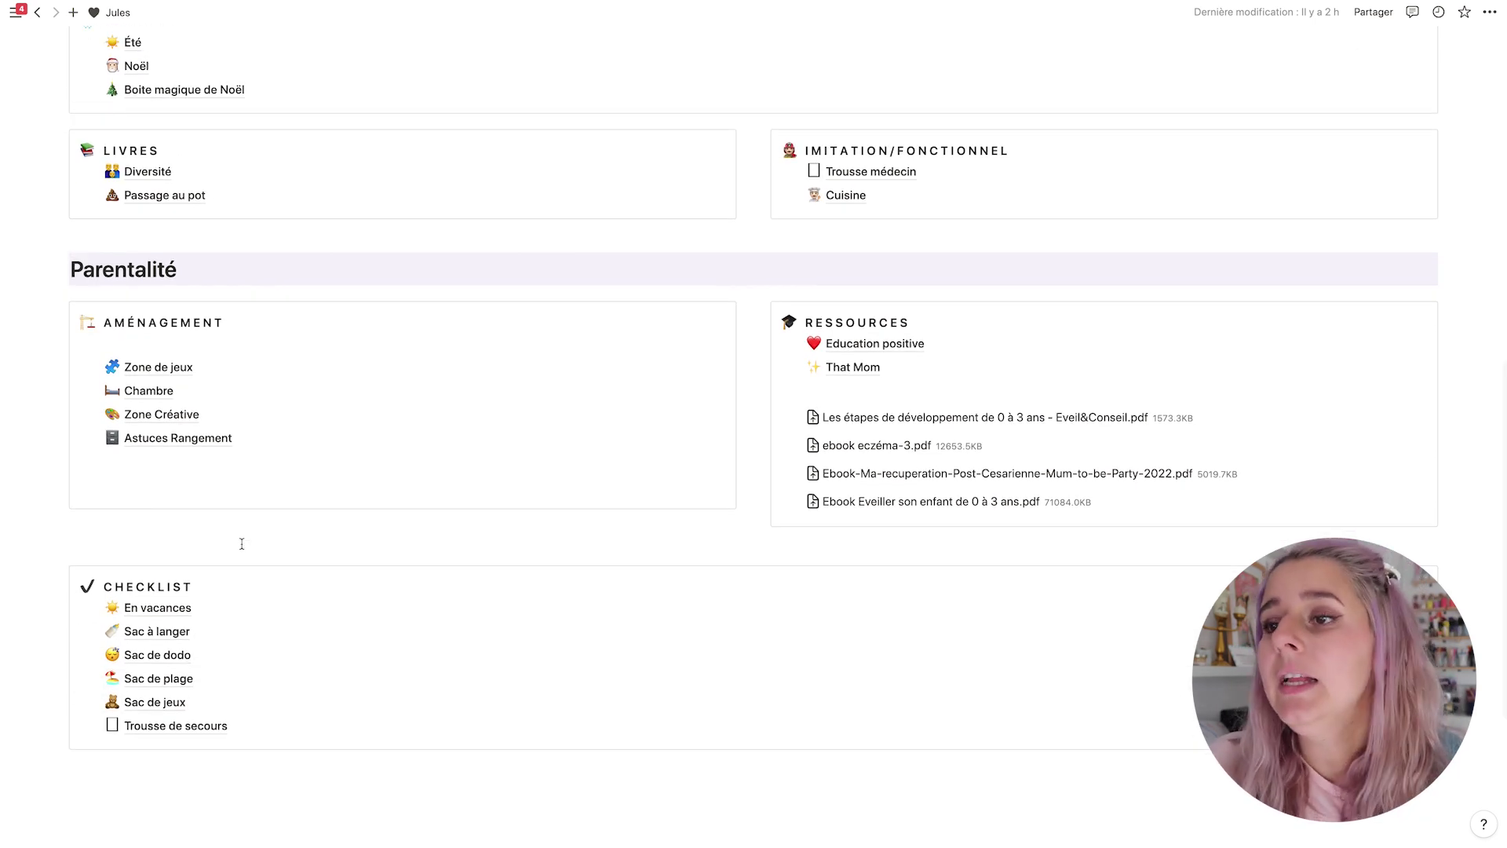
pyautogui.scroll(20, 242, 543)
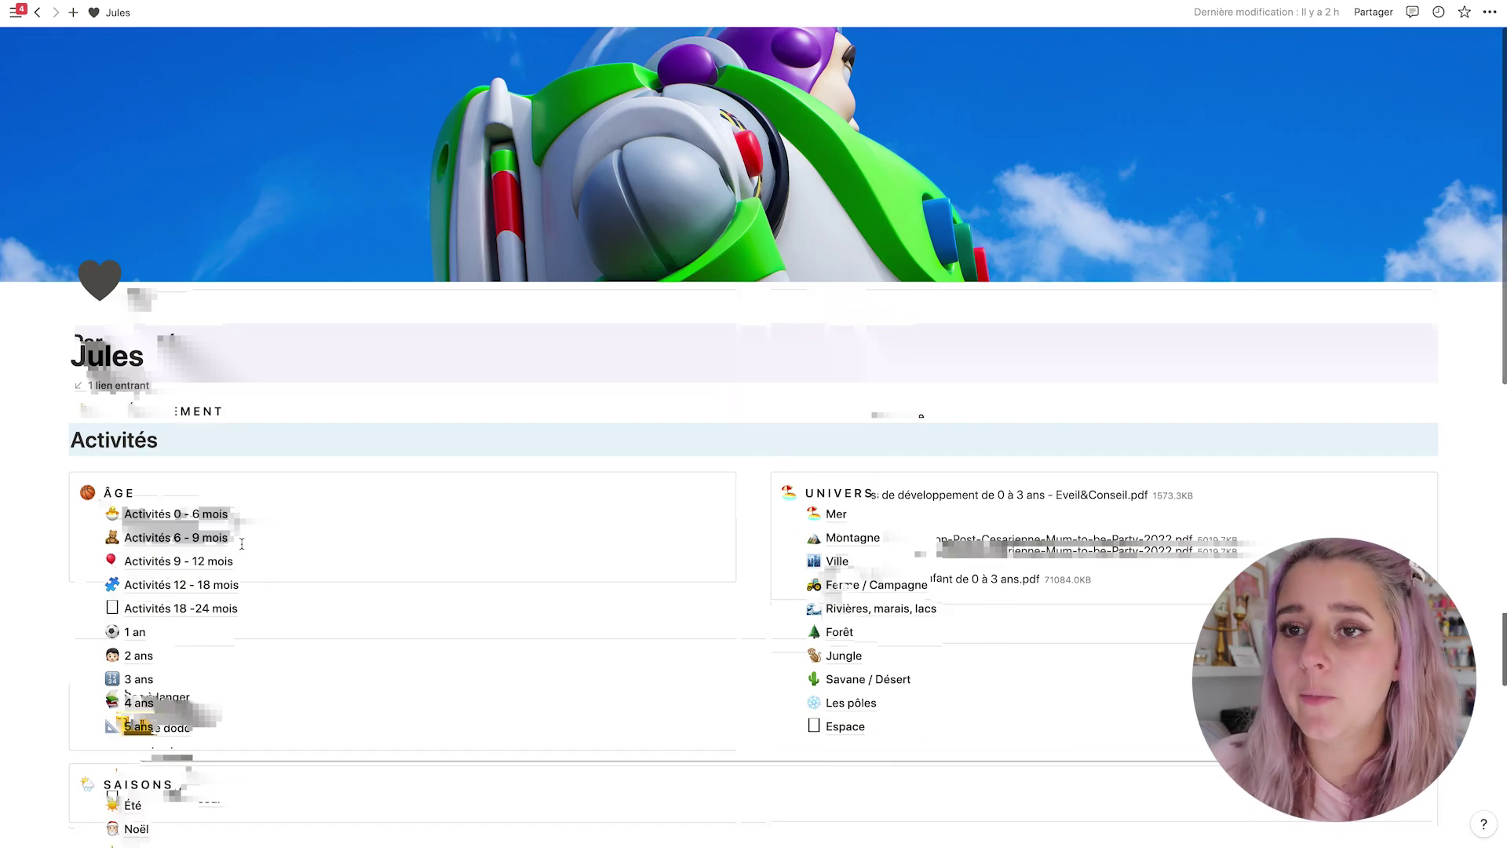
pyautogui.click(160, 359)
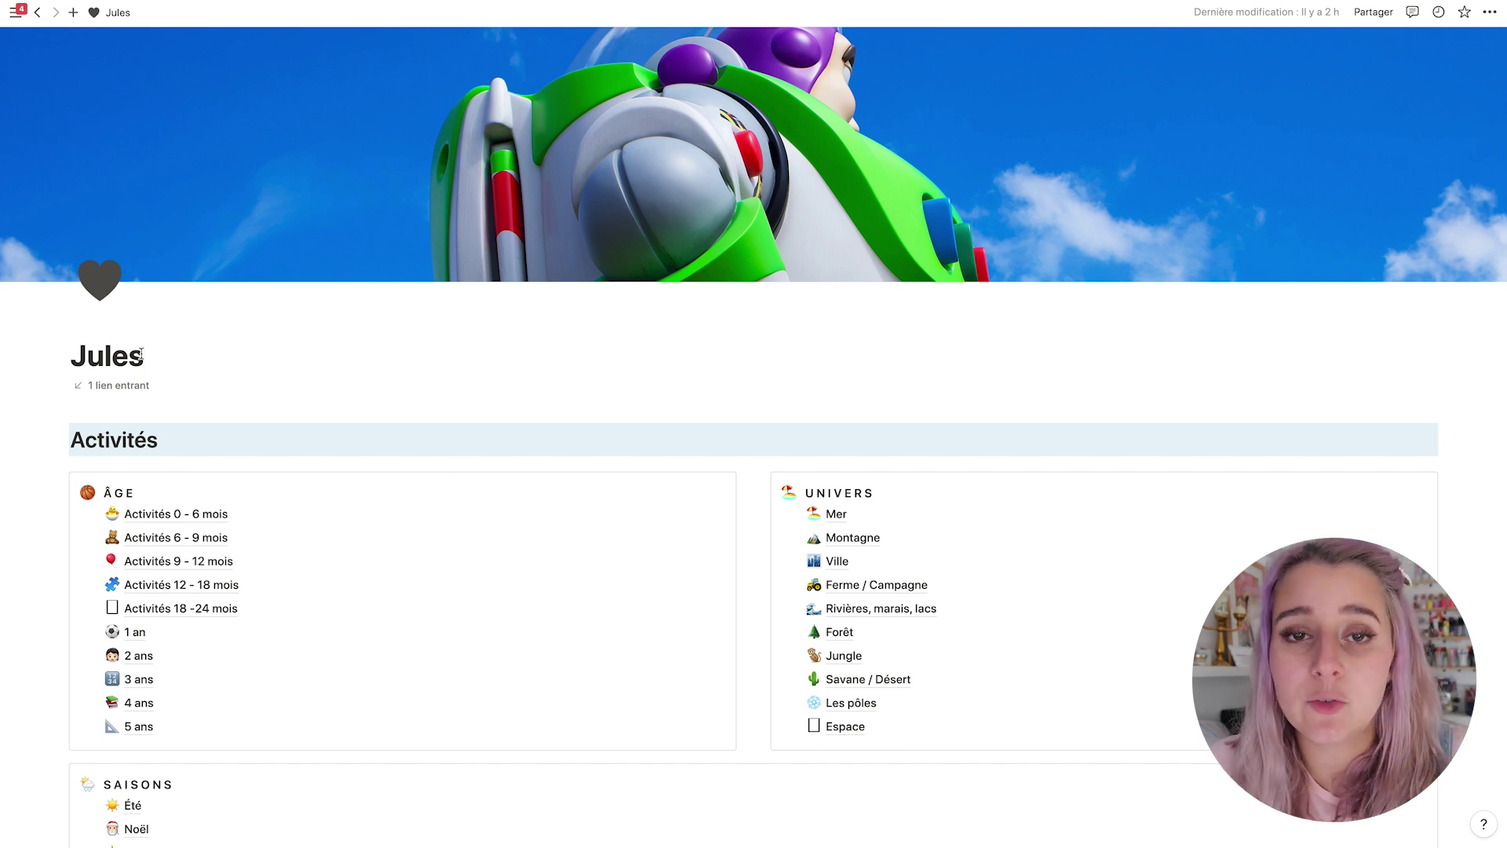
pyautogui.click(141, 354)
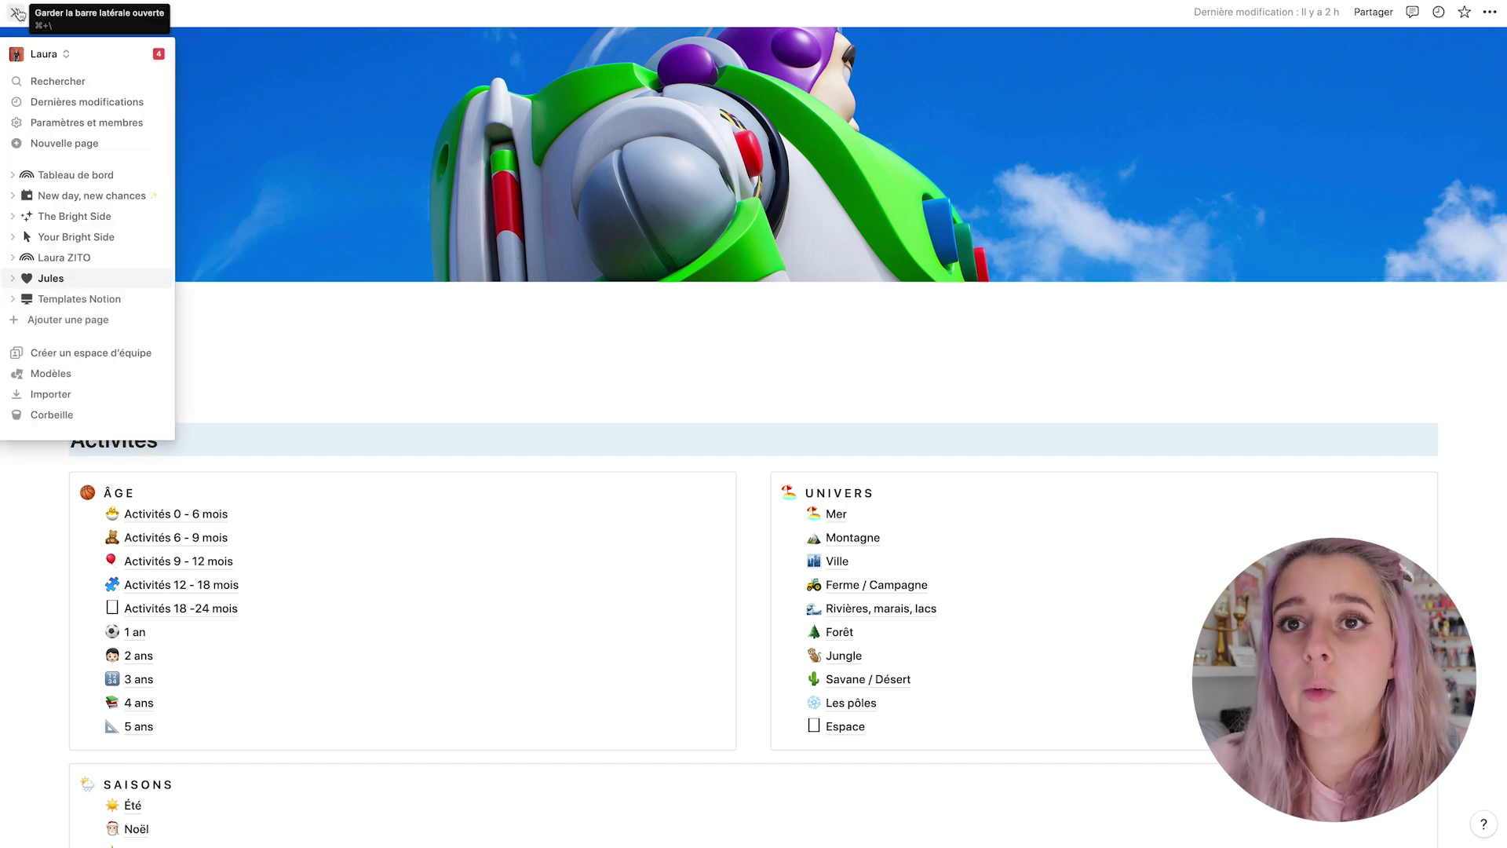
# Open the Templates Notion page and examine the list under Templates à intégrer dans mon Notion.
pyautogui.moveTo(15, 13)
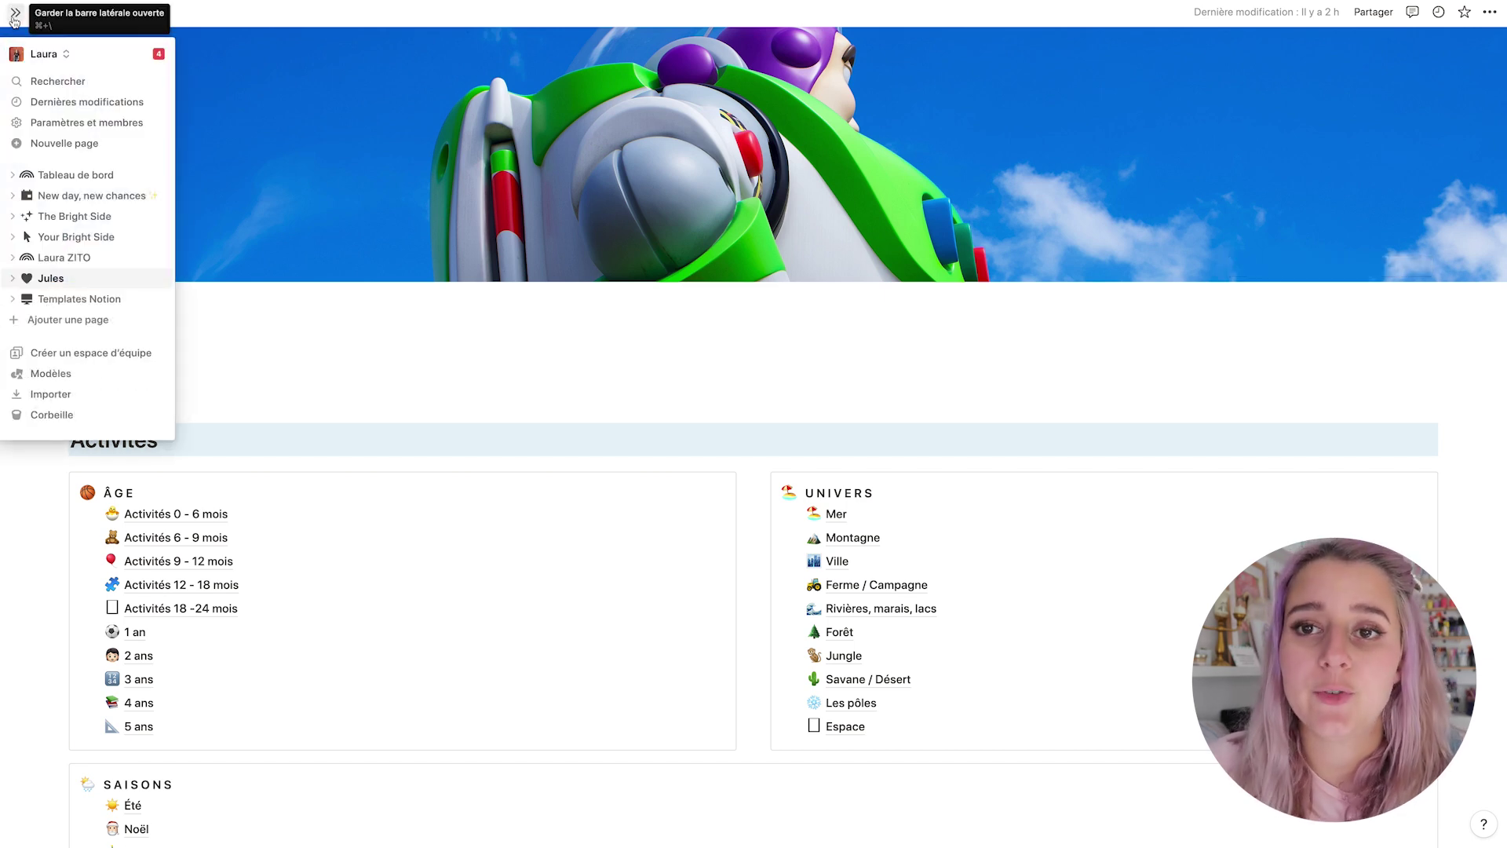
pyautogui.click(60, 305)
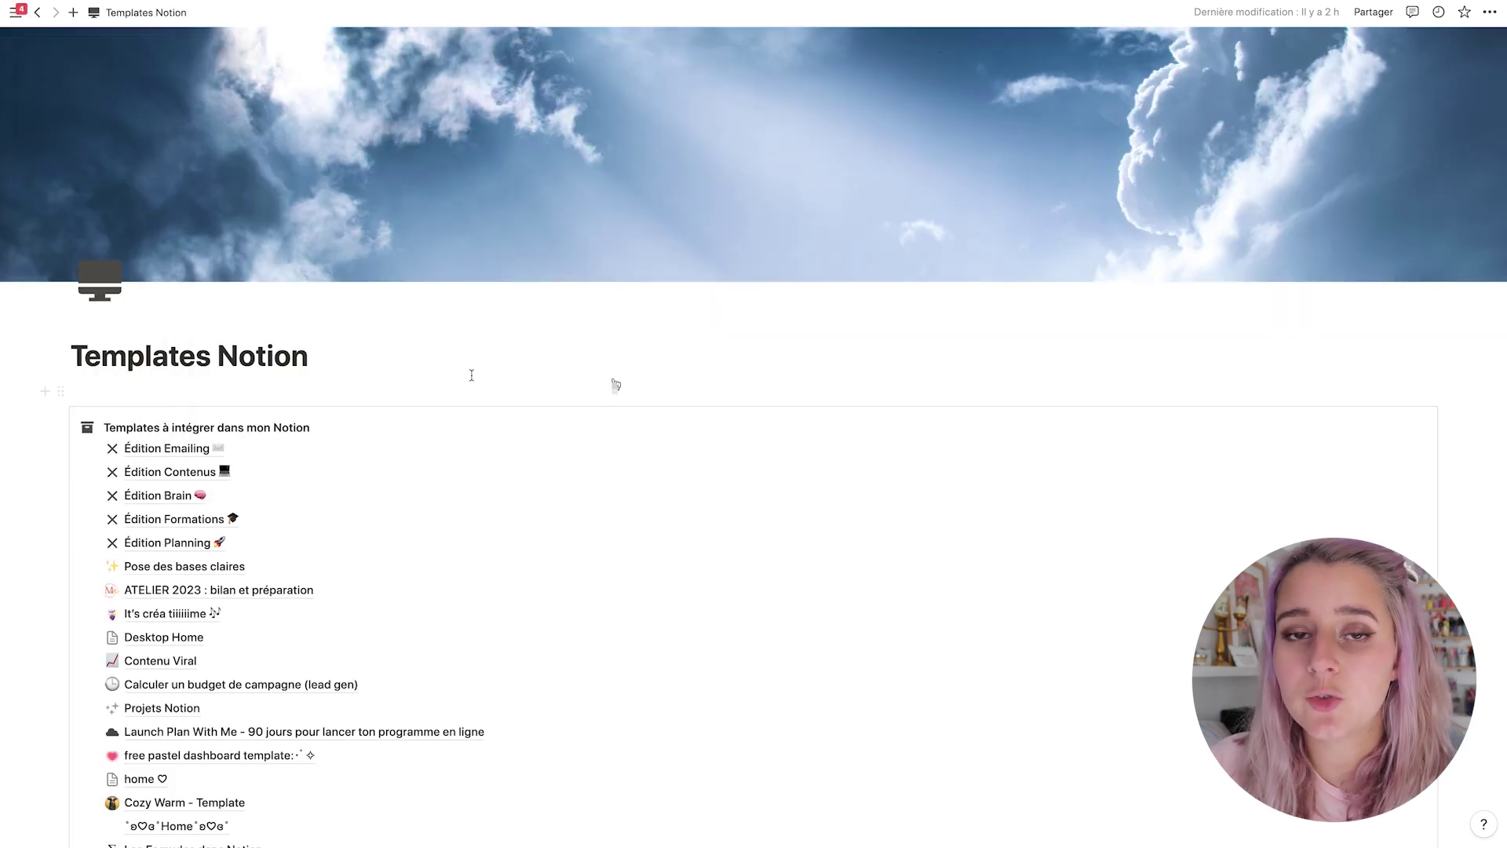
pyautogui.scroll(-5, 472, 375)
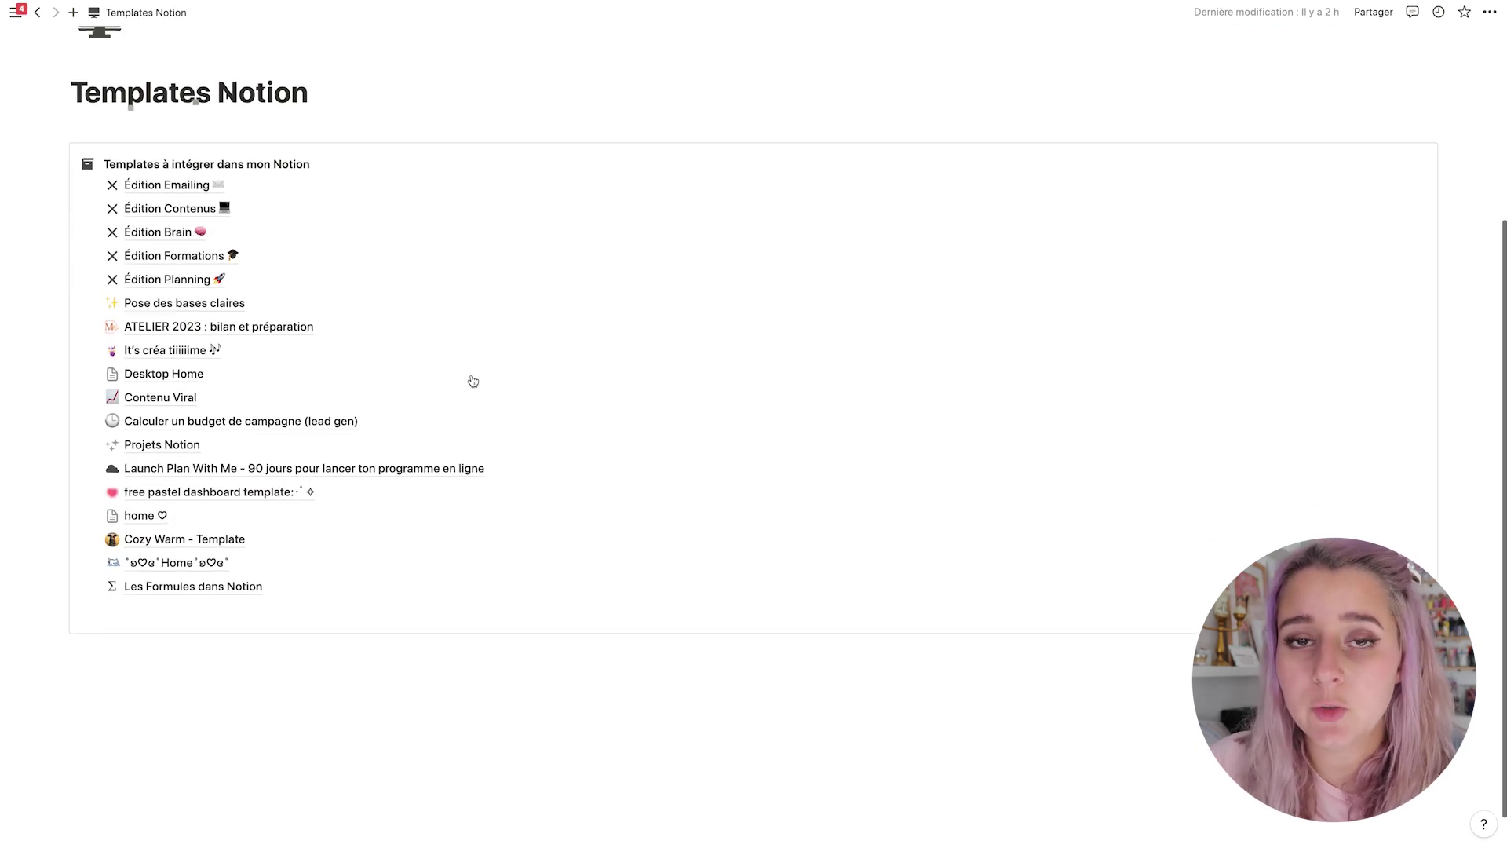
pyautogui.scroll(5, 472, 380)
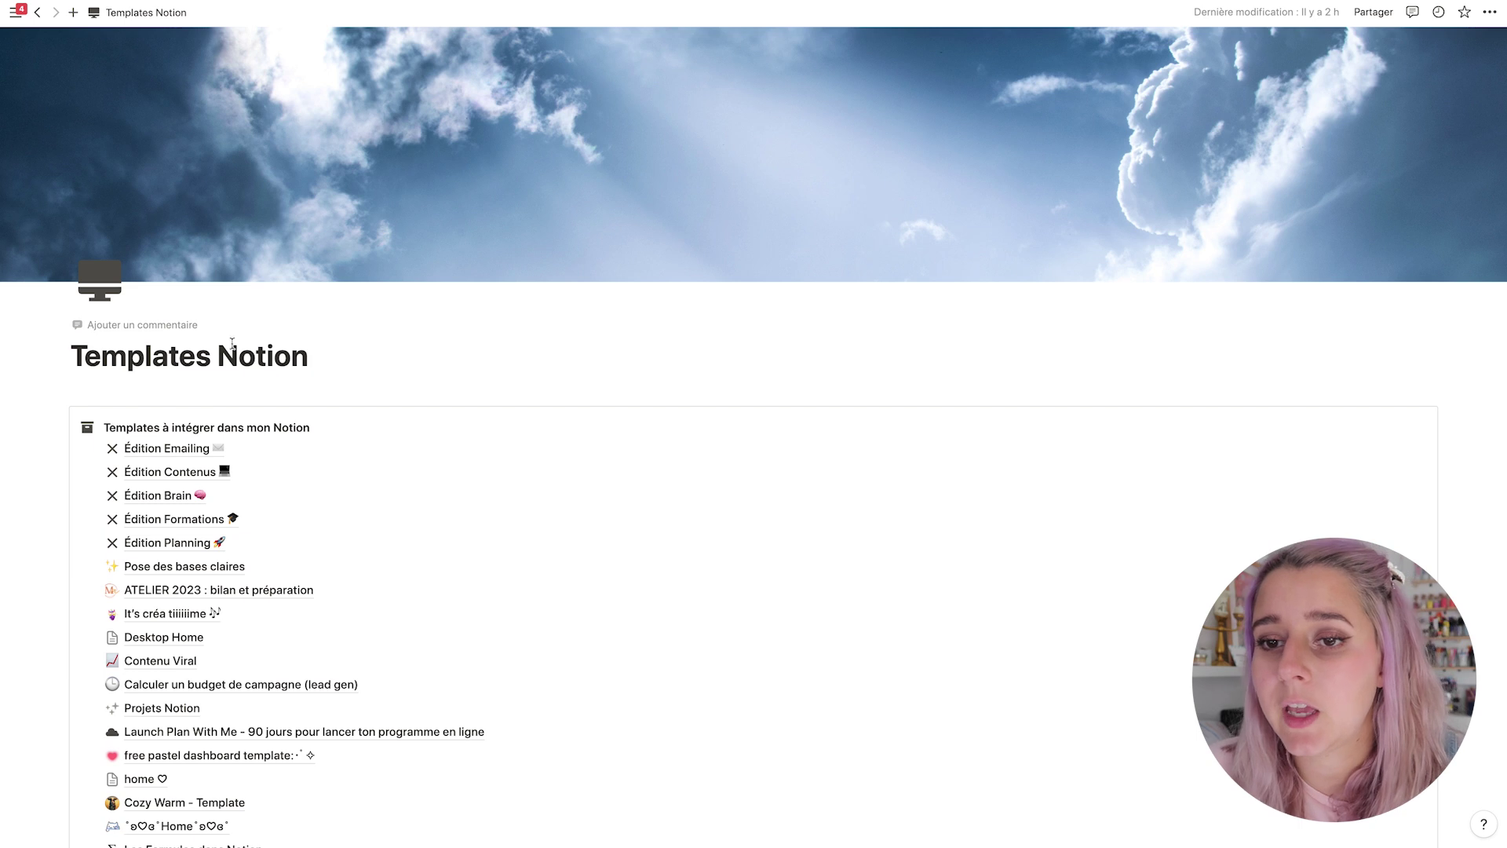
pyautogui.scroll(-4, 233, 346)
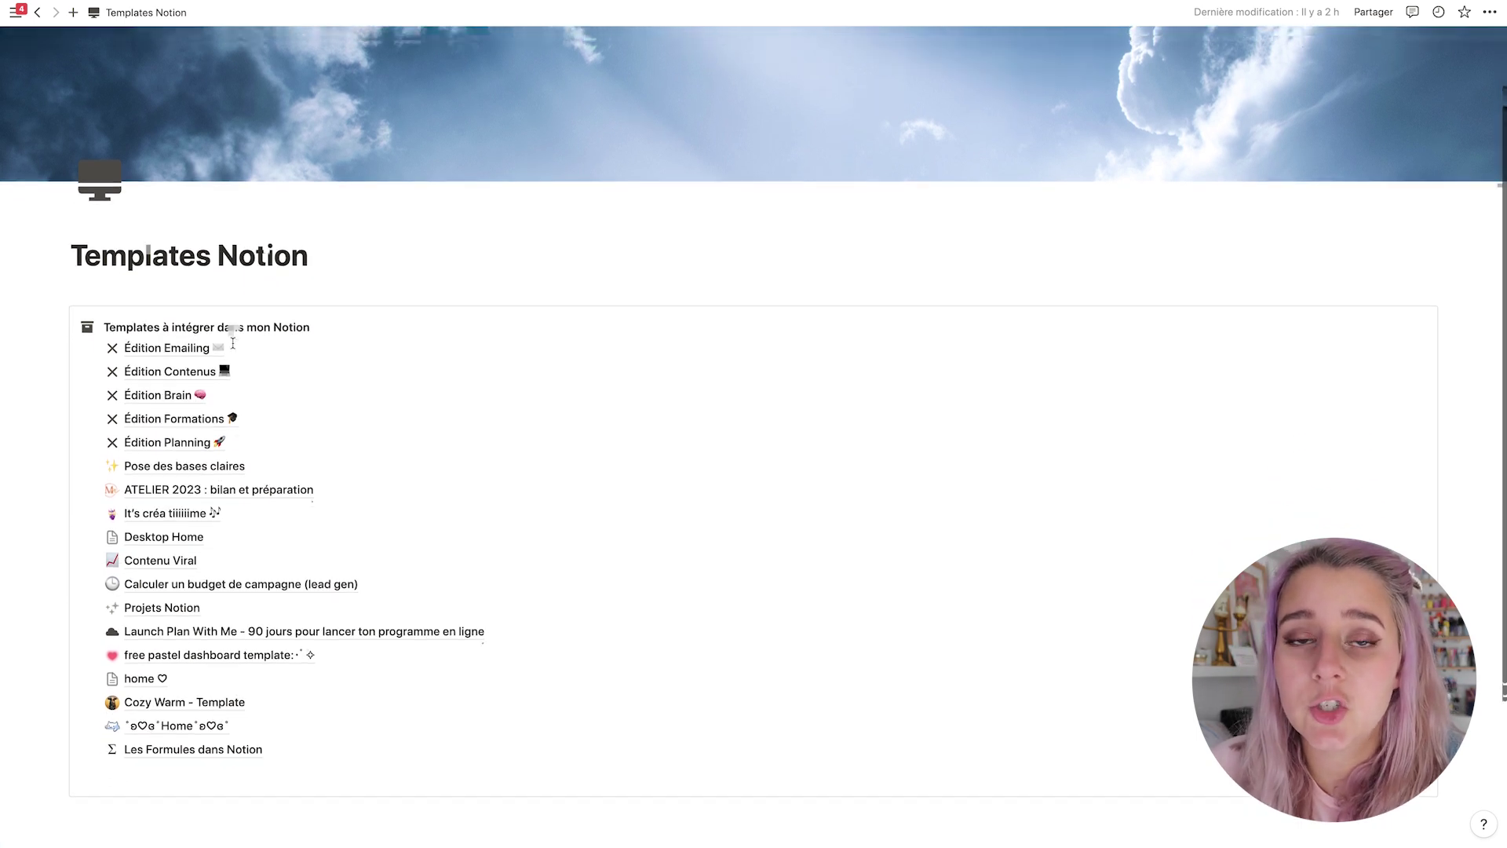
pyautogui.scroll(4, 233, 350)
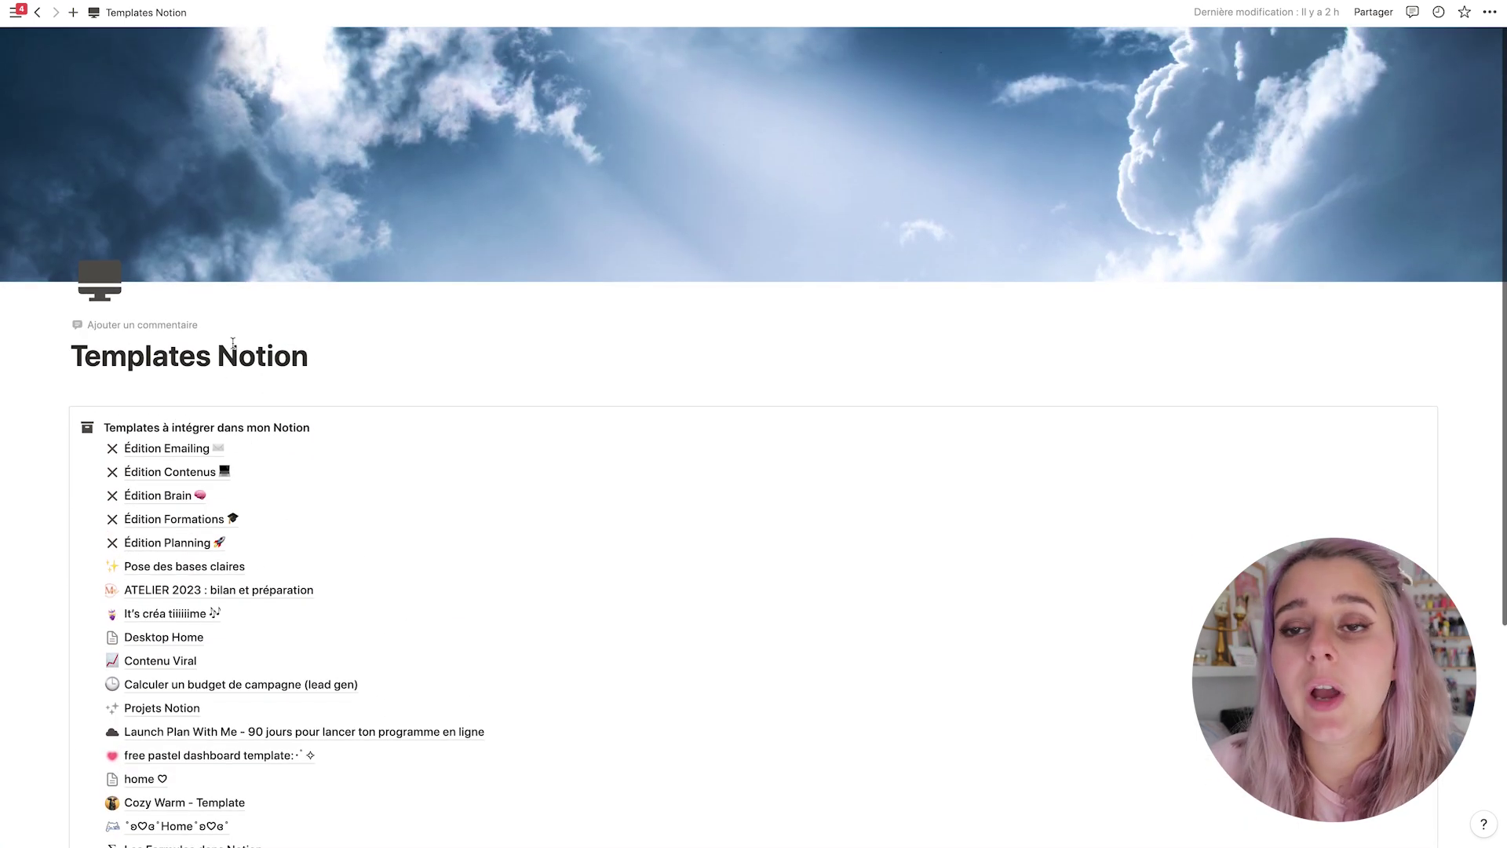